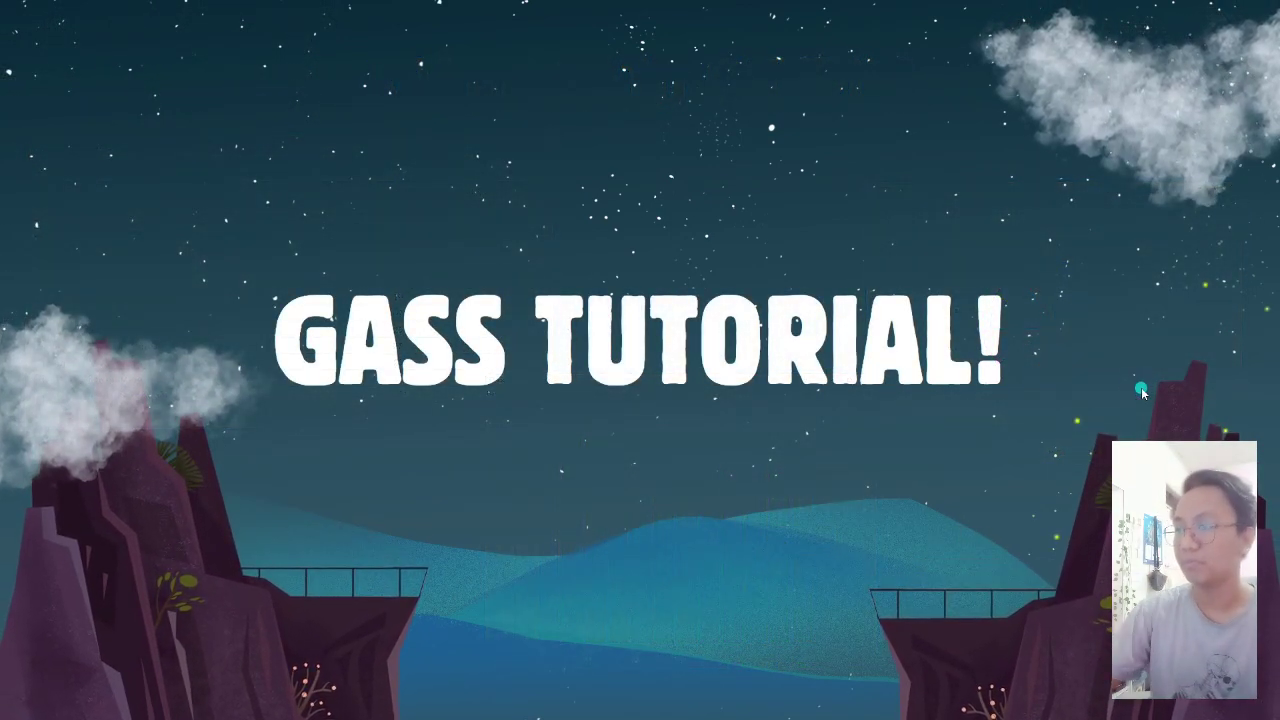
- Leave the slide presentation, switch to the open KNIME Analytics Platform web page, and go to its download page
key("Escape")
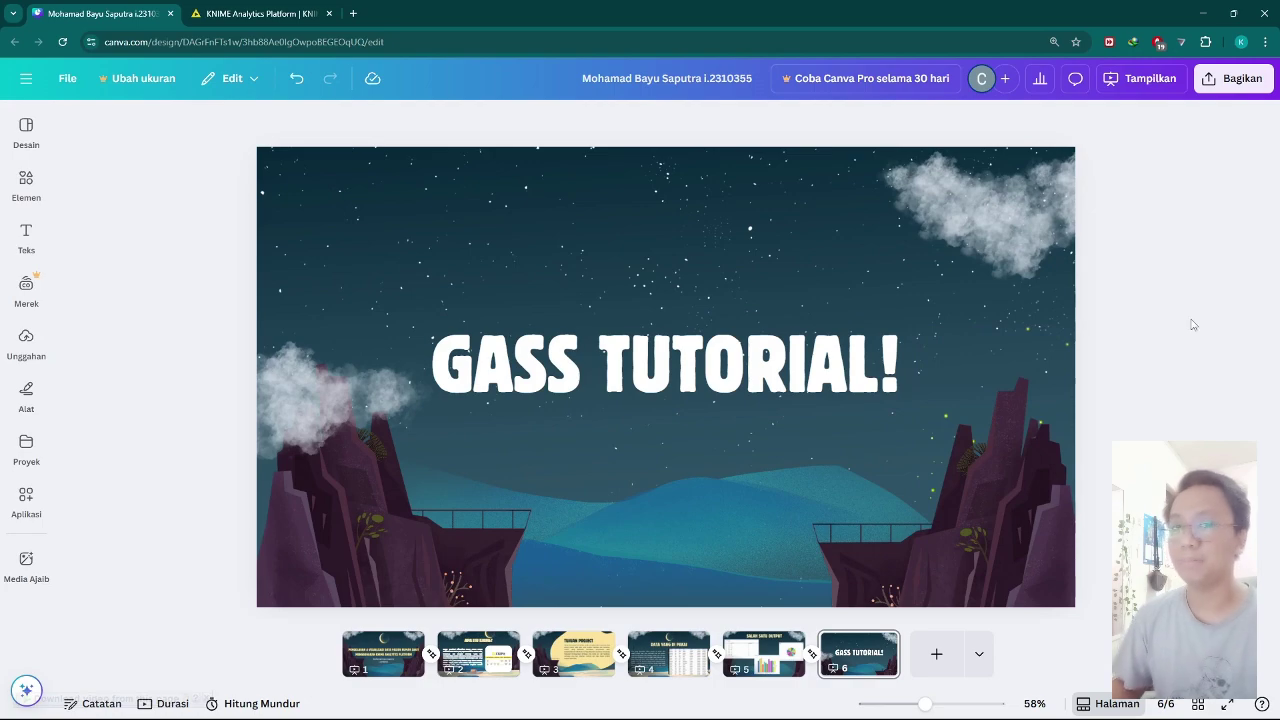
left_click(262, 13)
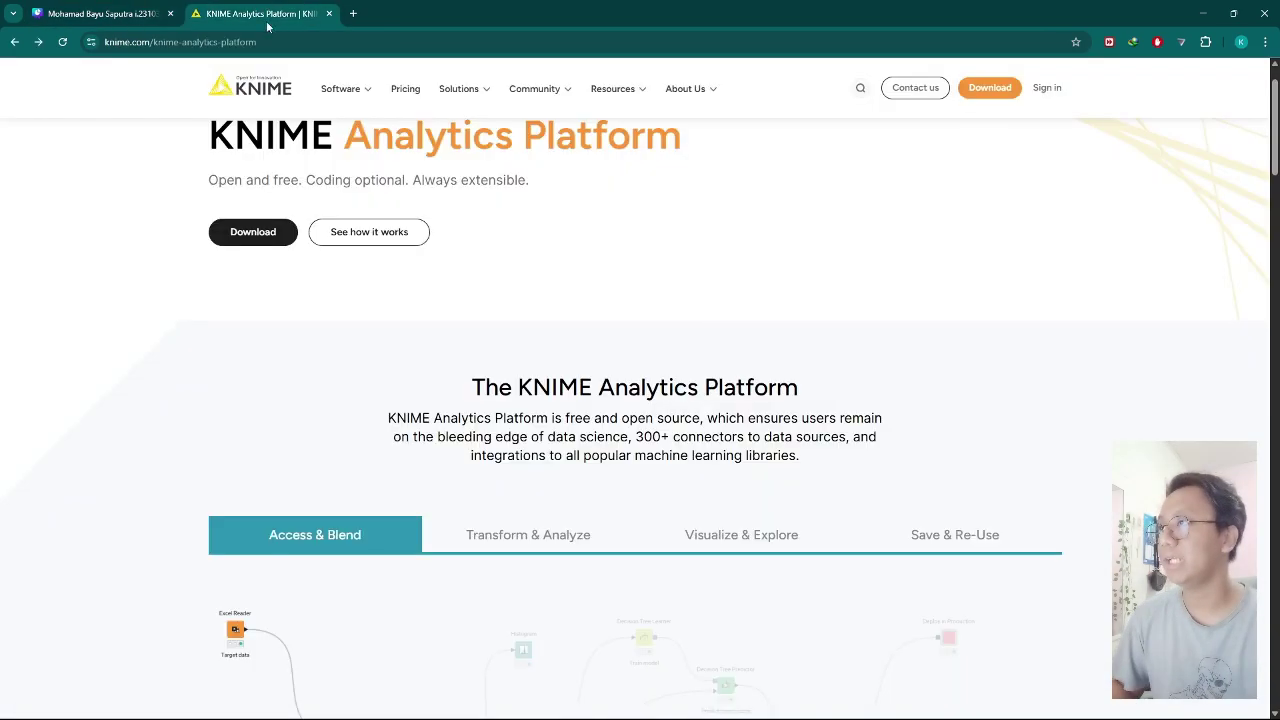
scroll(492, 281, "up", 1)
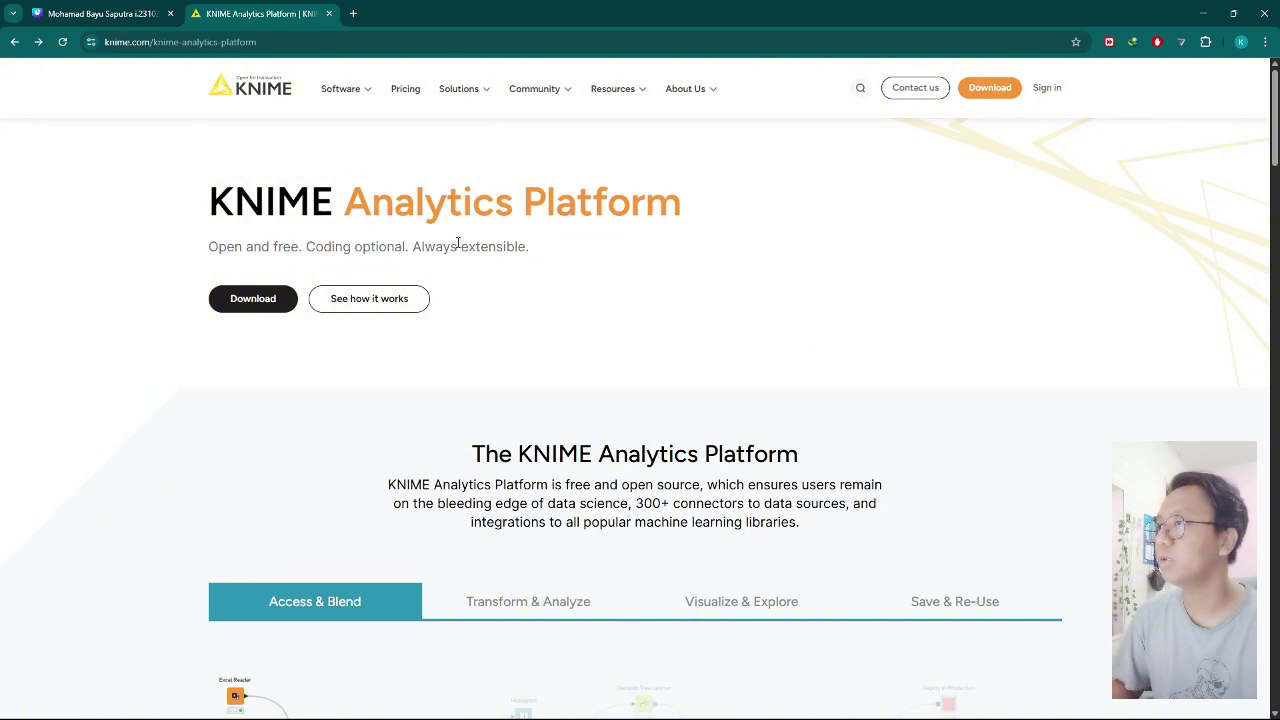
scroll(458, 244, "down", 3)
scroll(603, 231, "up", 3)
left_click(985, 92)
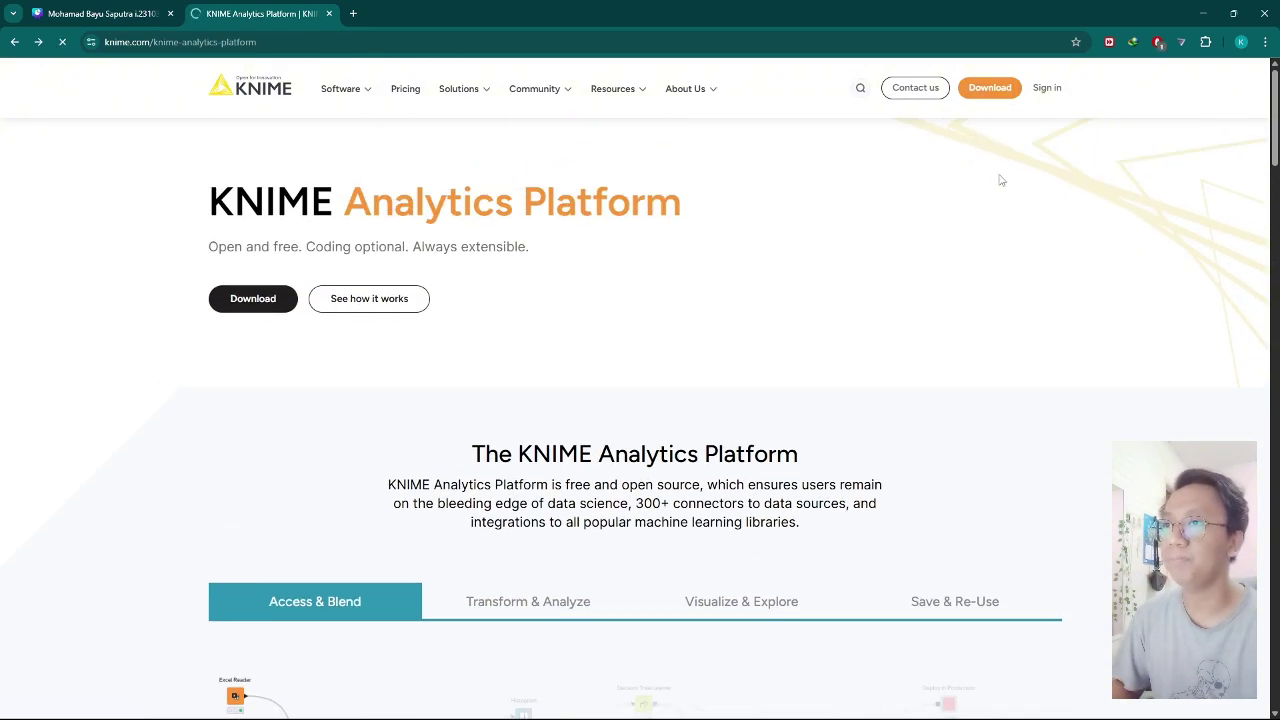
- Accept the terms and conditions without entering registration details, and open the list of KNIME Analytics Platform downloads
scroll(747, 294, "down", 2)
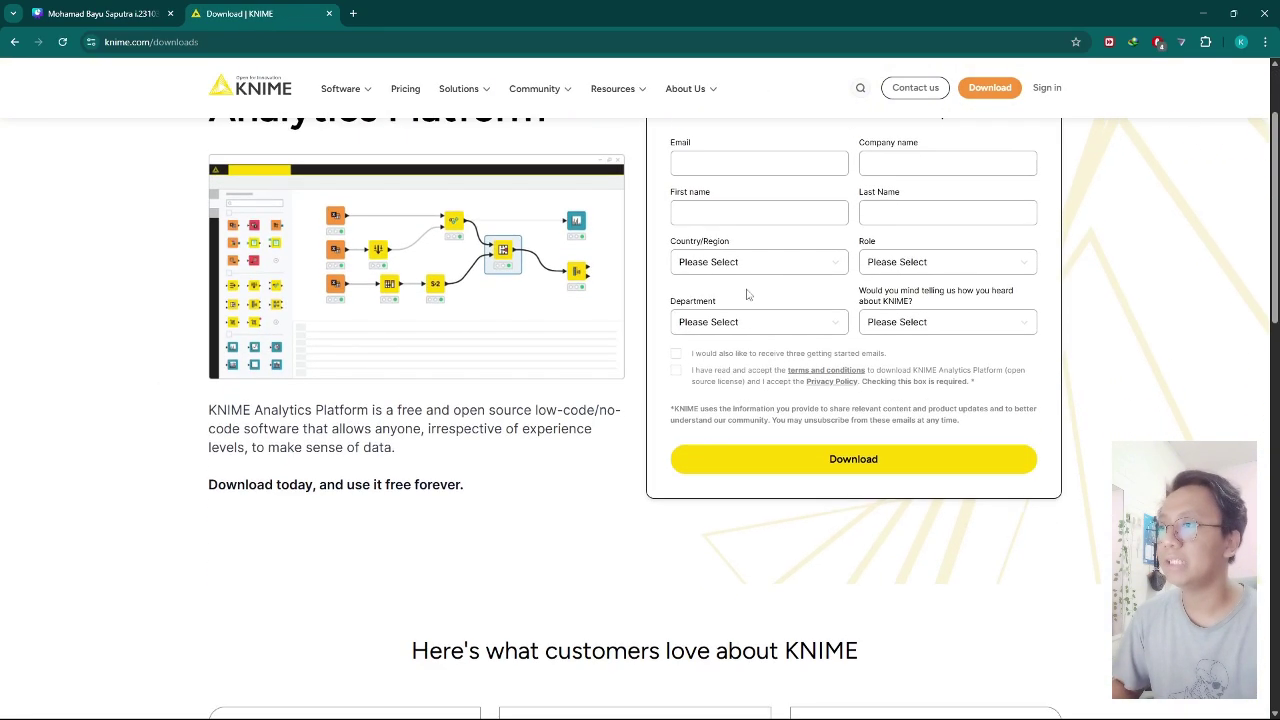
scroll(747, 294, "up", 2)
left_click(675, 504)
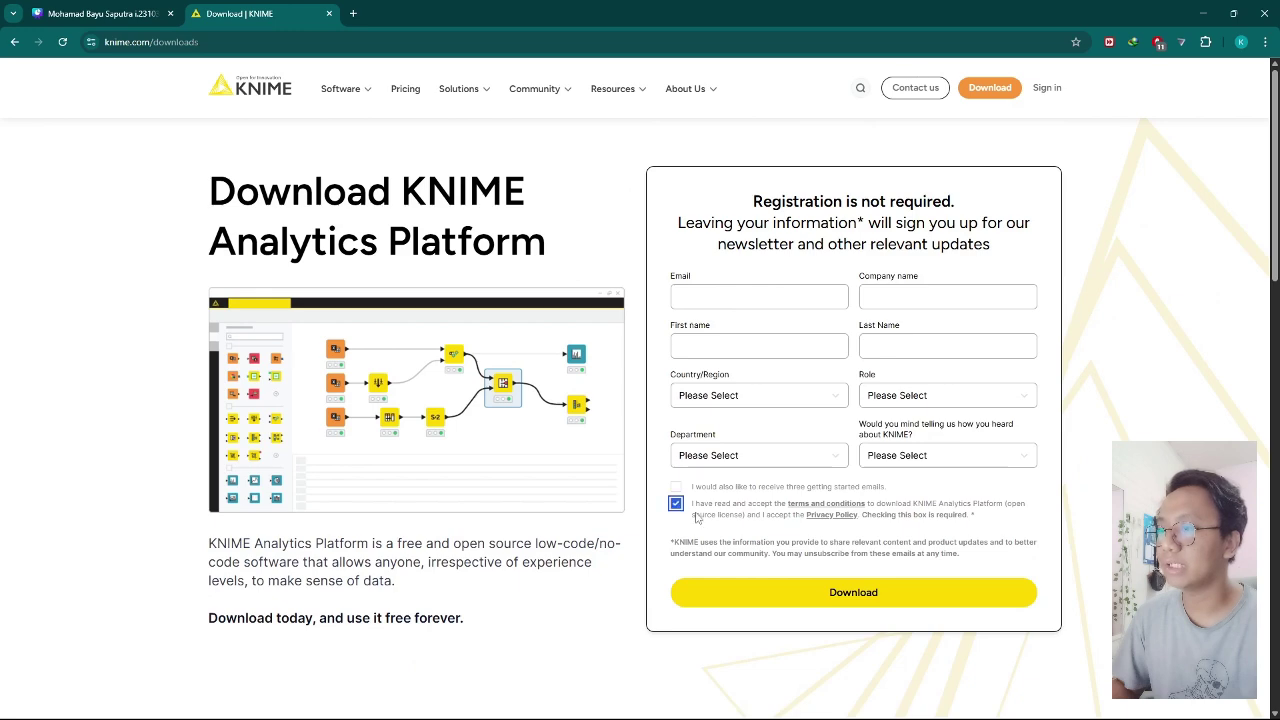
left_click(890, 596)
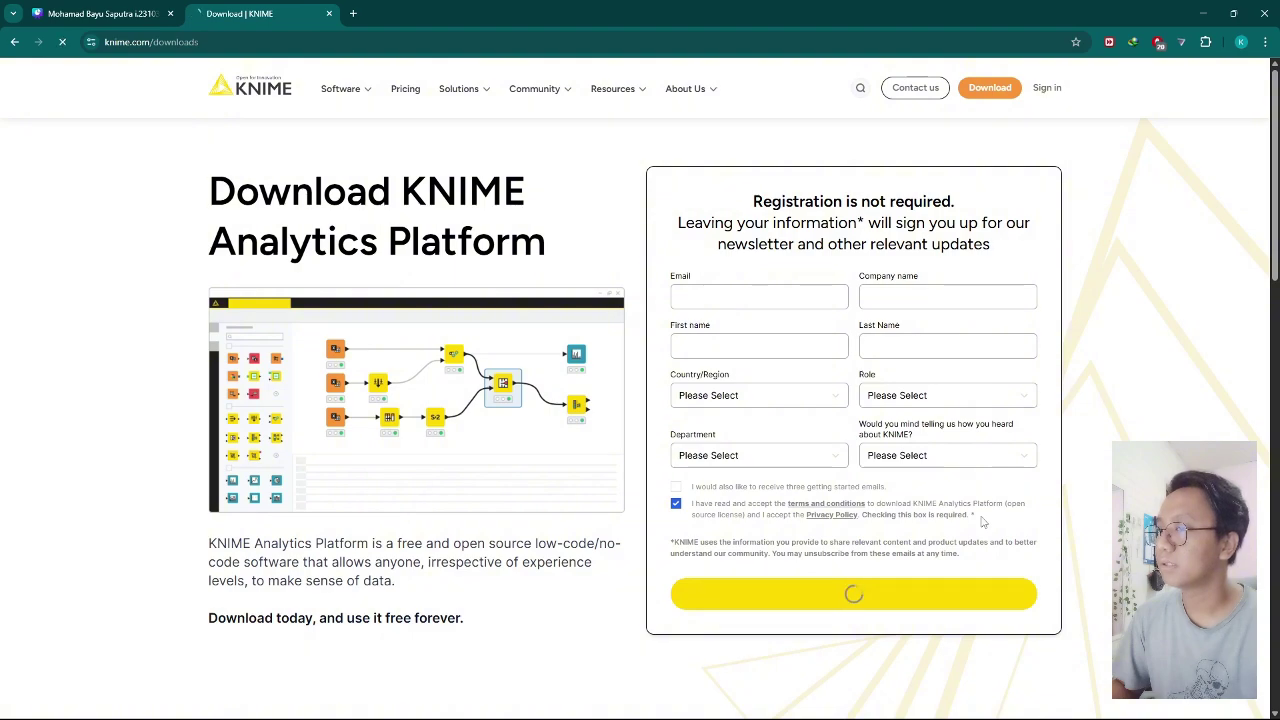
scroll(851, 596, "down", 1)
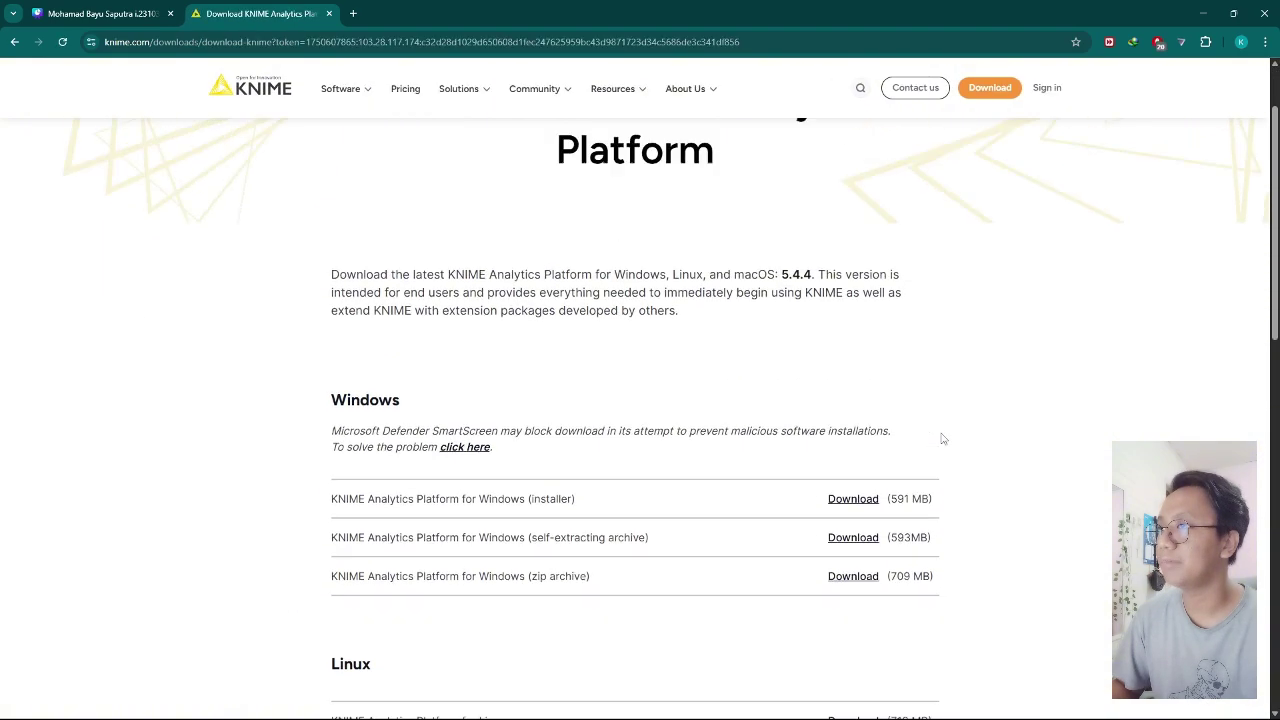
scroll(906, 380, "up", 1)
scroll(727, 412, "down", 2)
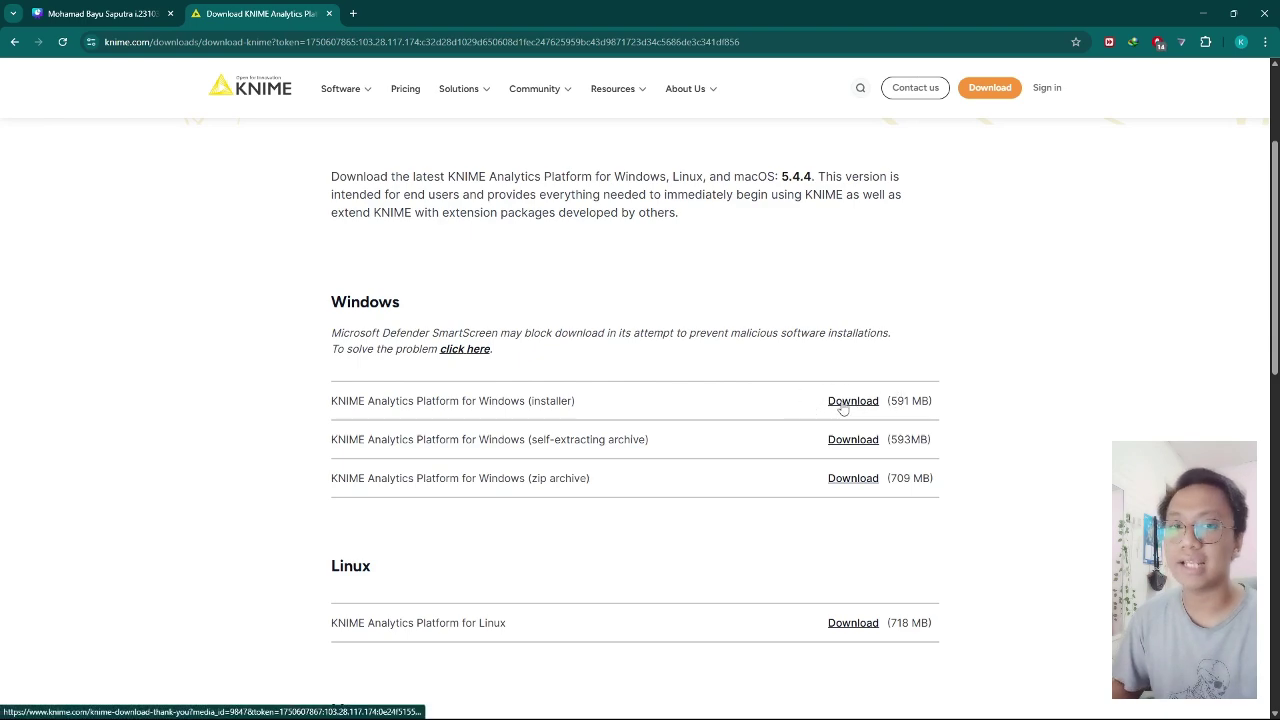
scroll(845, 417, "up", 1)
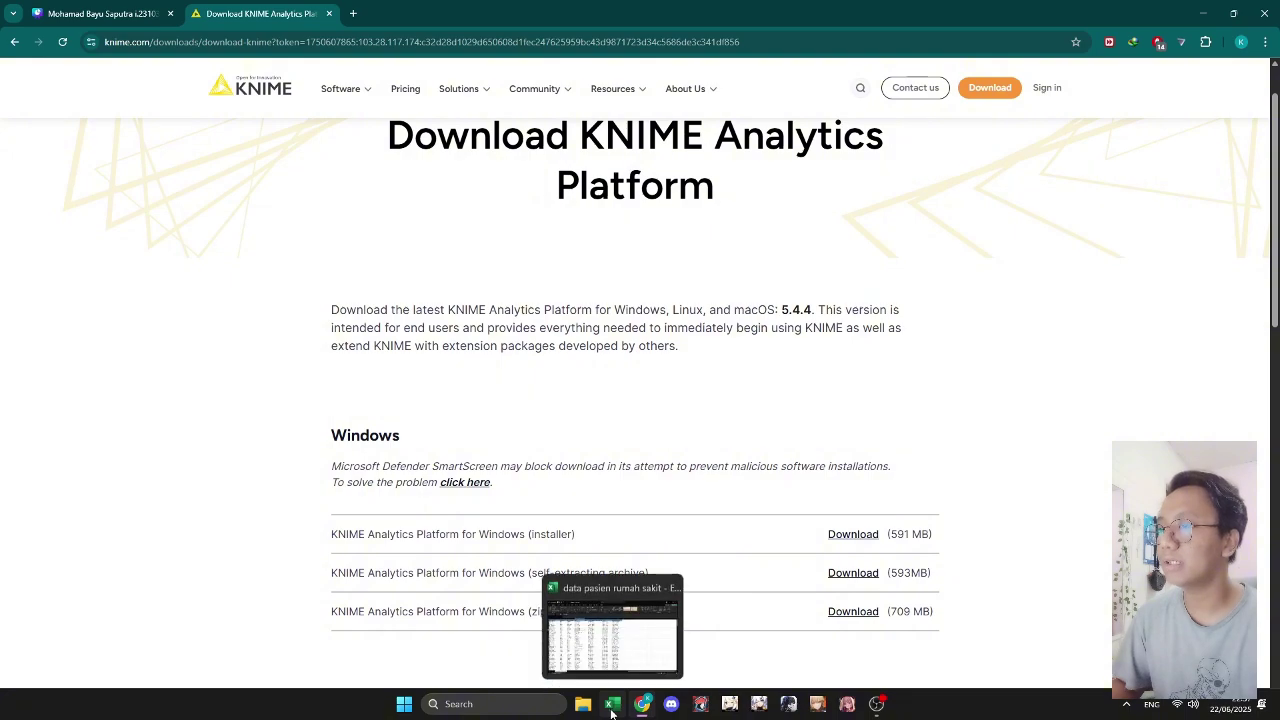
- Switch to the data pasien rumah sakit file in Excel and look through its patient rows from beginning to end
left_click(612, 712)
left_click(870, 298)
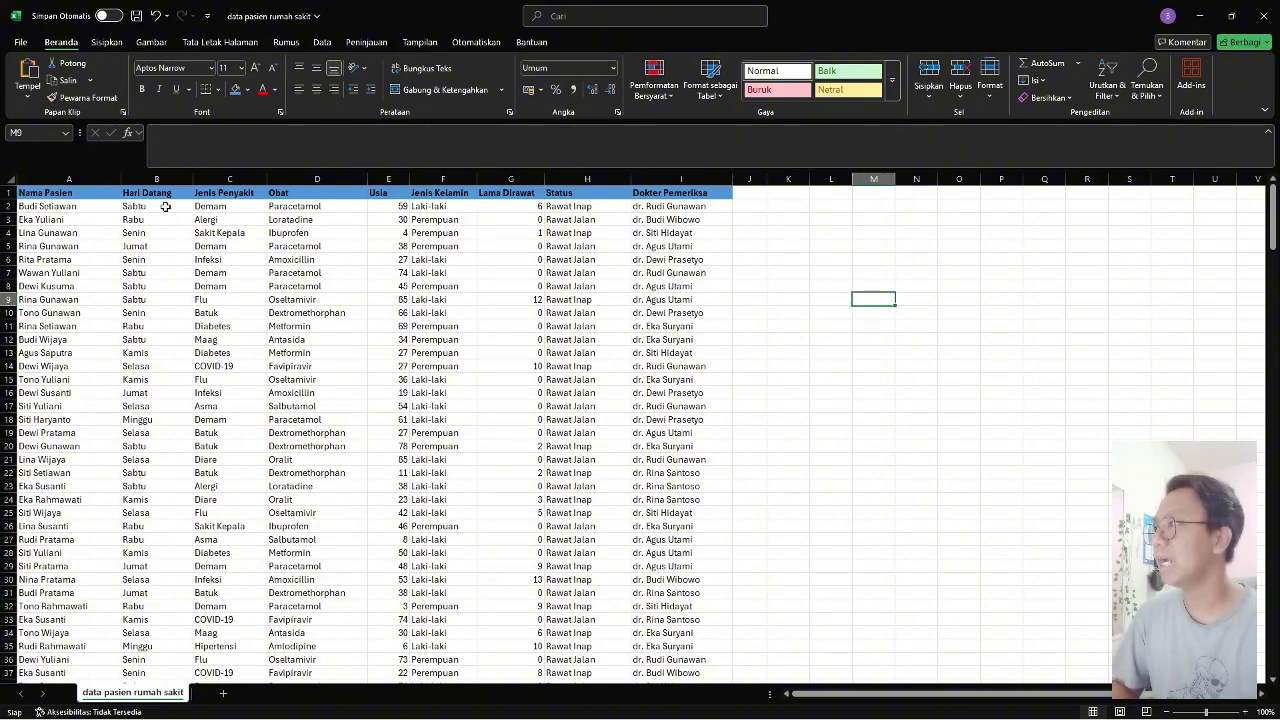
scroll(163, 250, "down", 2)
scroll(157, 234, "up", 2)
scroll(157, 234, "down", 6)
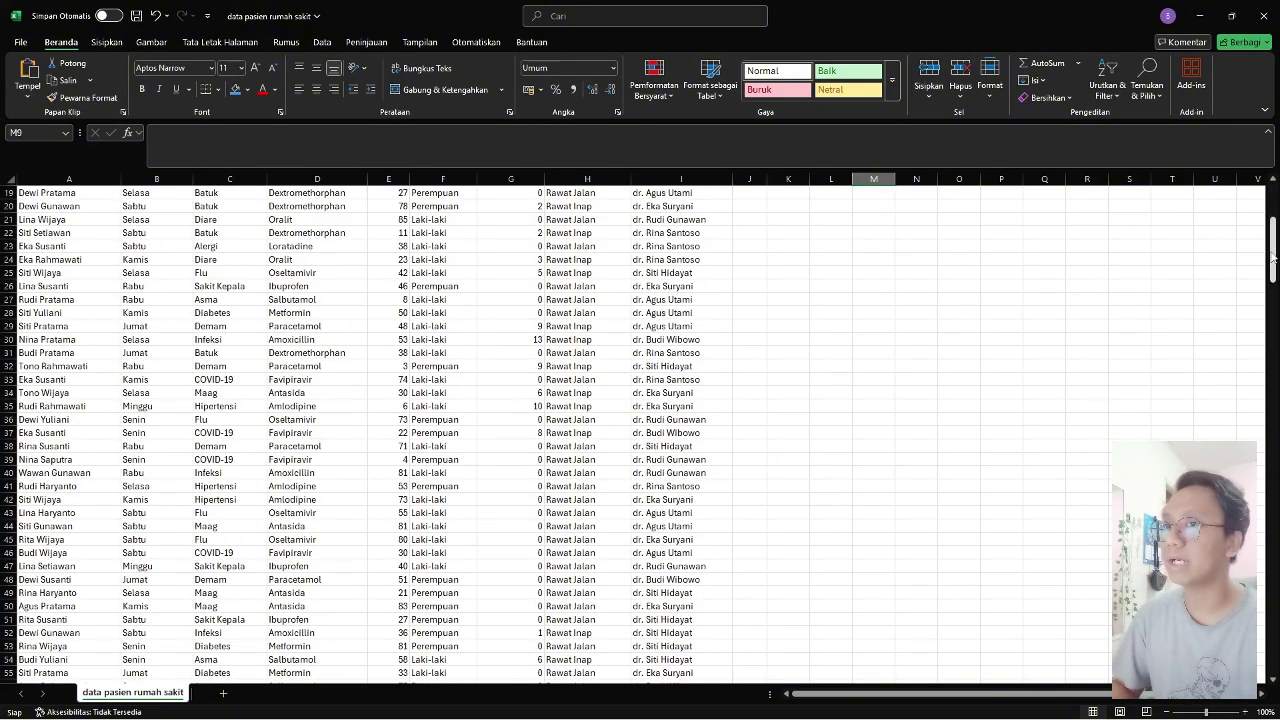
left_click_drag(1274, 257, 1274, 645)
scroll(923, 460, "up", 19)
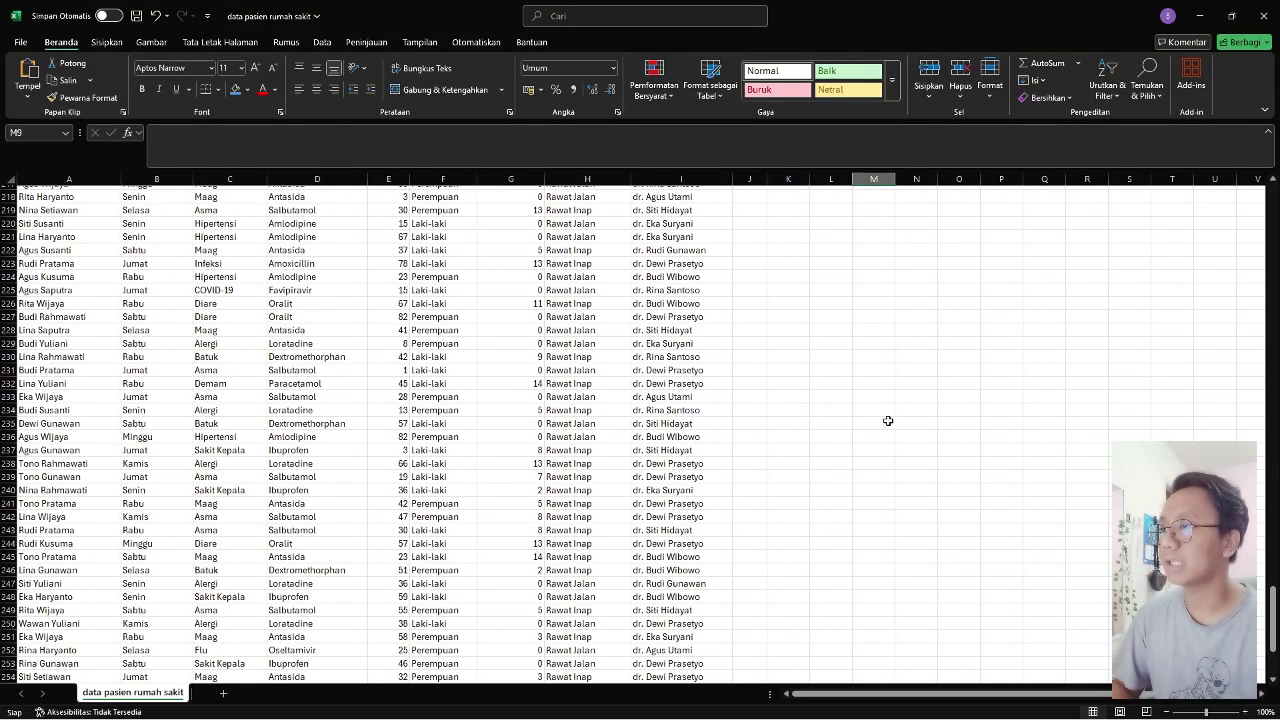
scroll(861, 394, "up", 15)
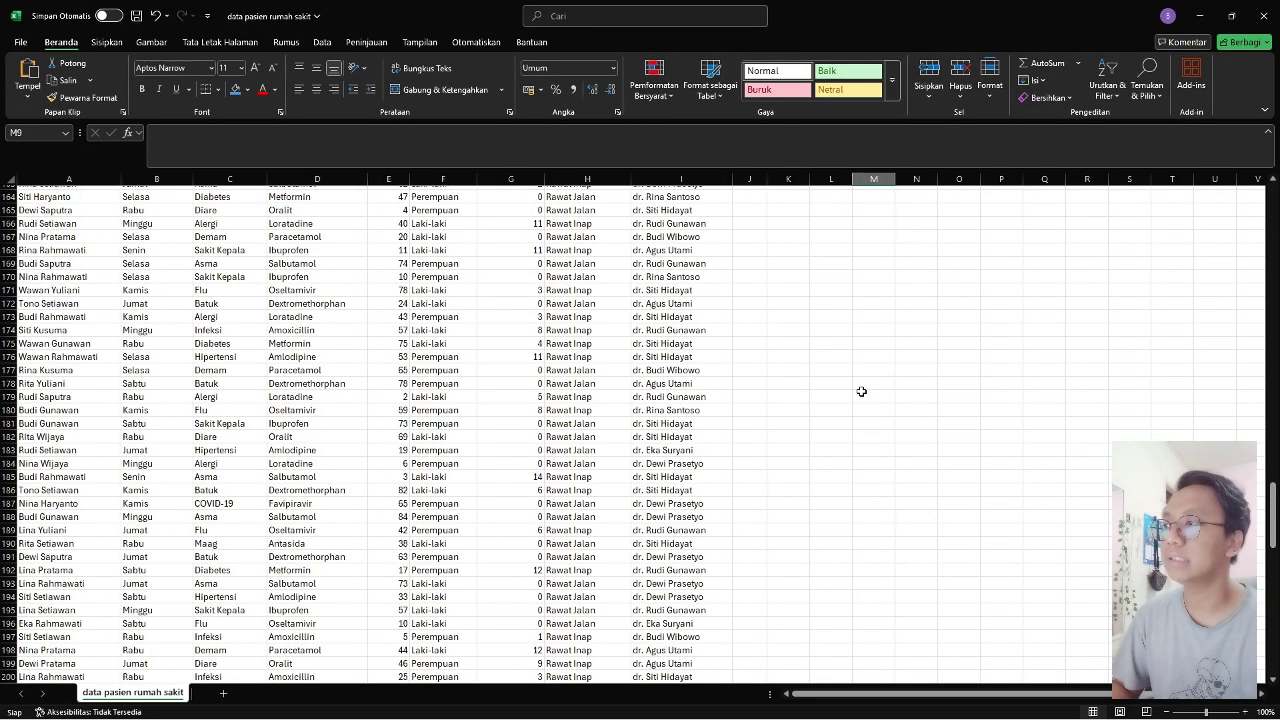
left_click_drag(1260, 467, 1170, 180)
- Review each data column of the first patient record, from Nama Pasien through Dokter Pemeriksa
left_click(72, 206)
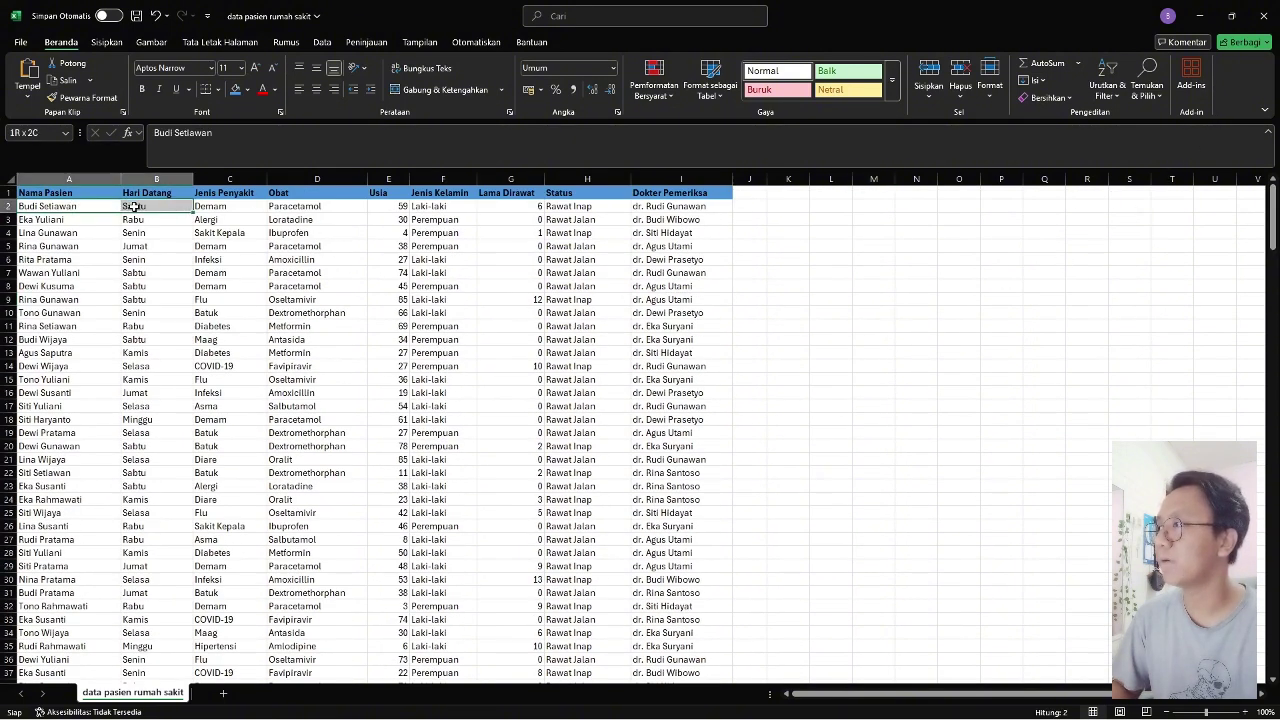
left_click(163, 207)
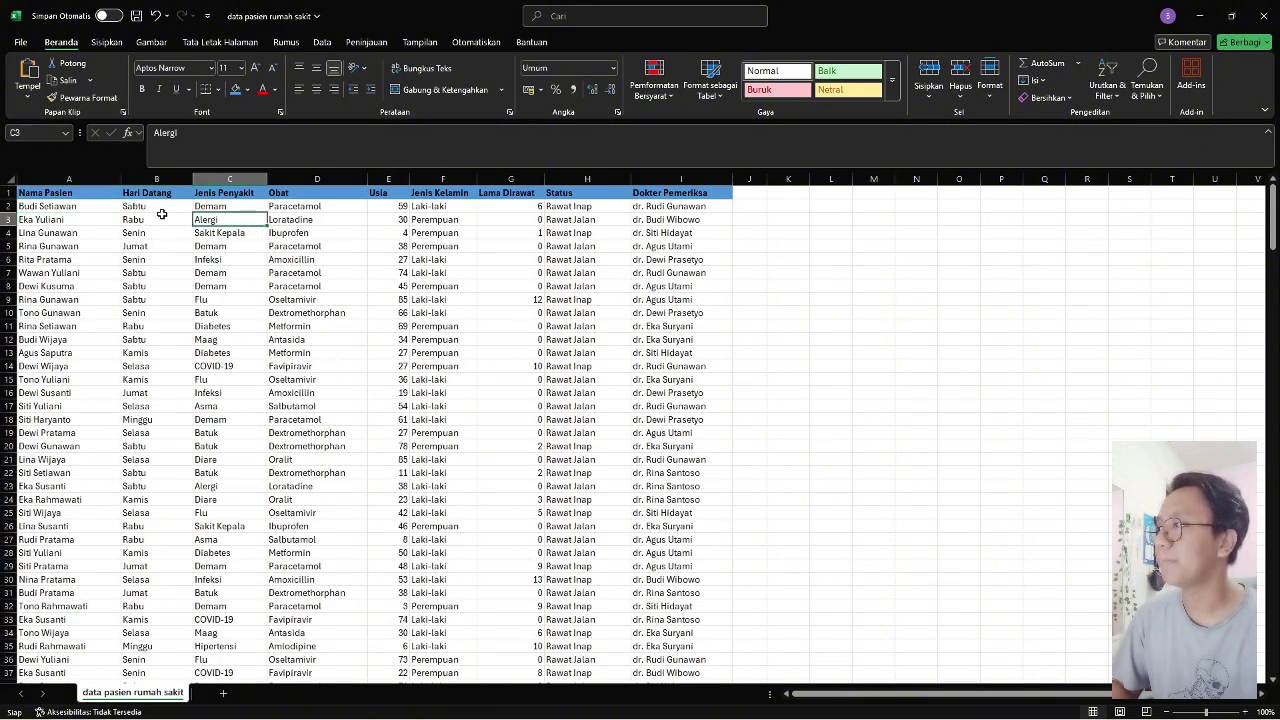
left_click(236, 210)
left_click(322, 207)
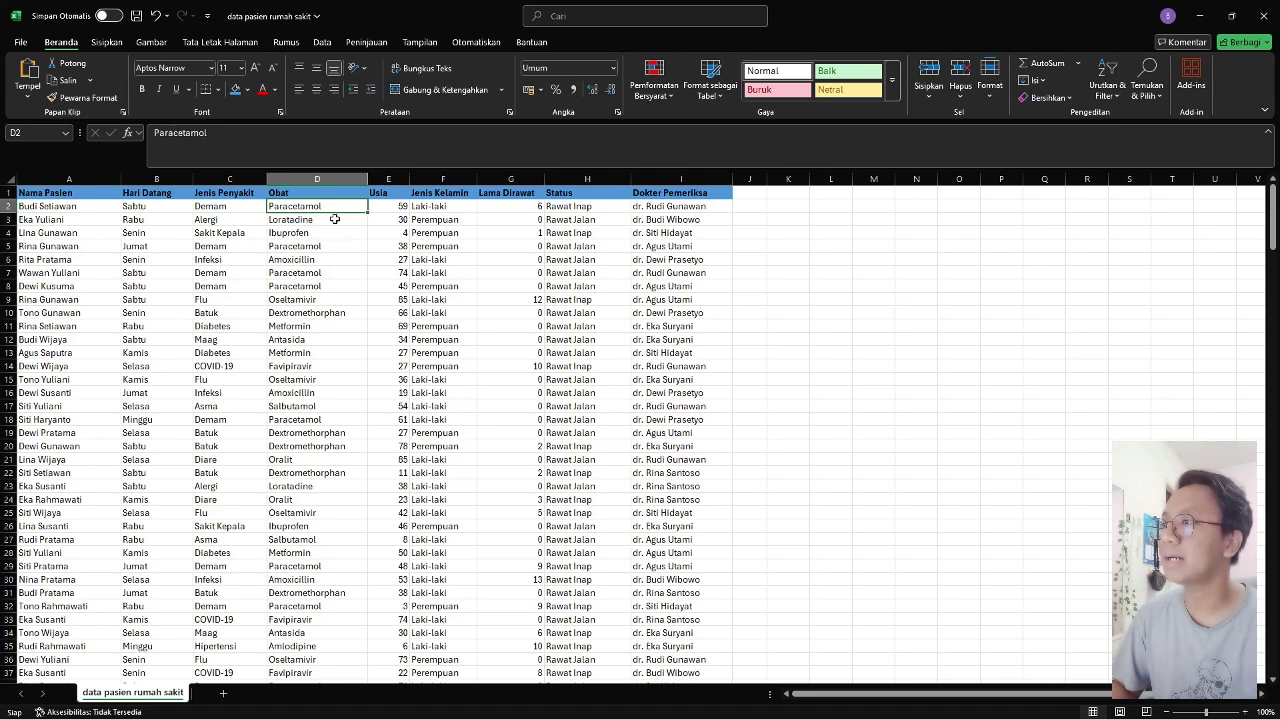
left_click(399, 208)
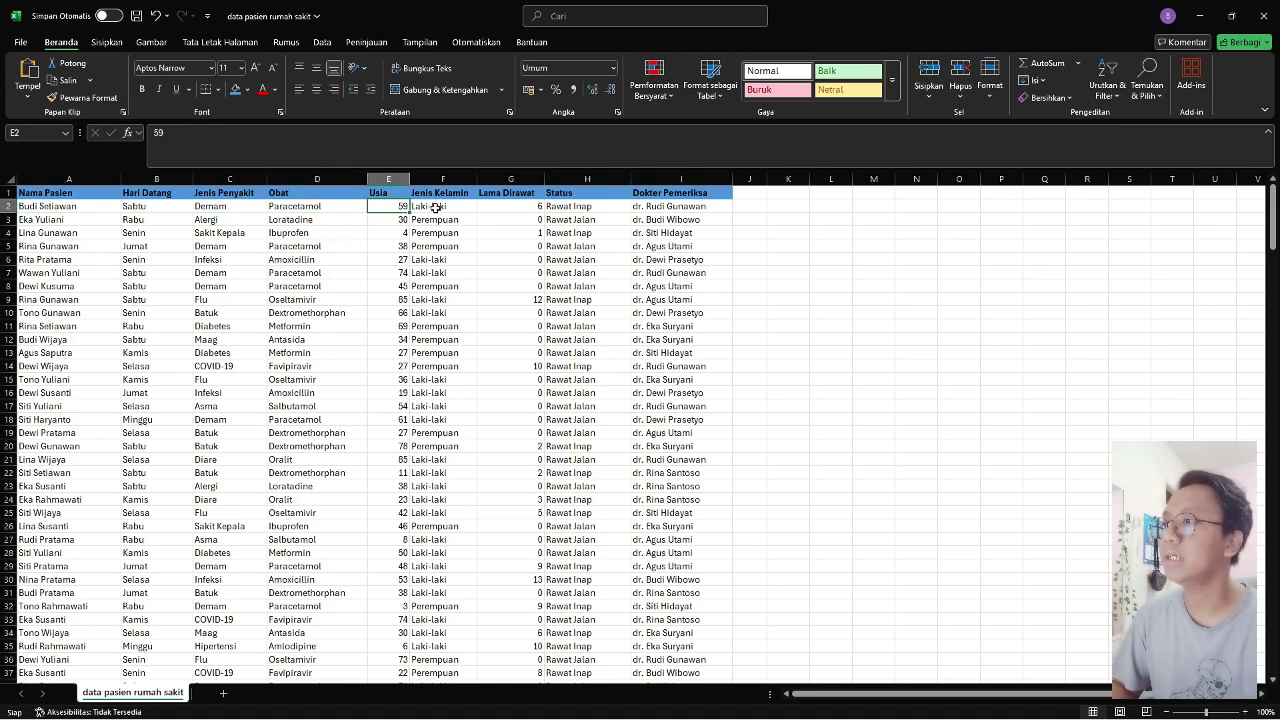
left_click(436, 207)
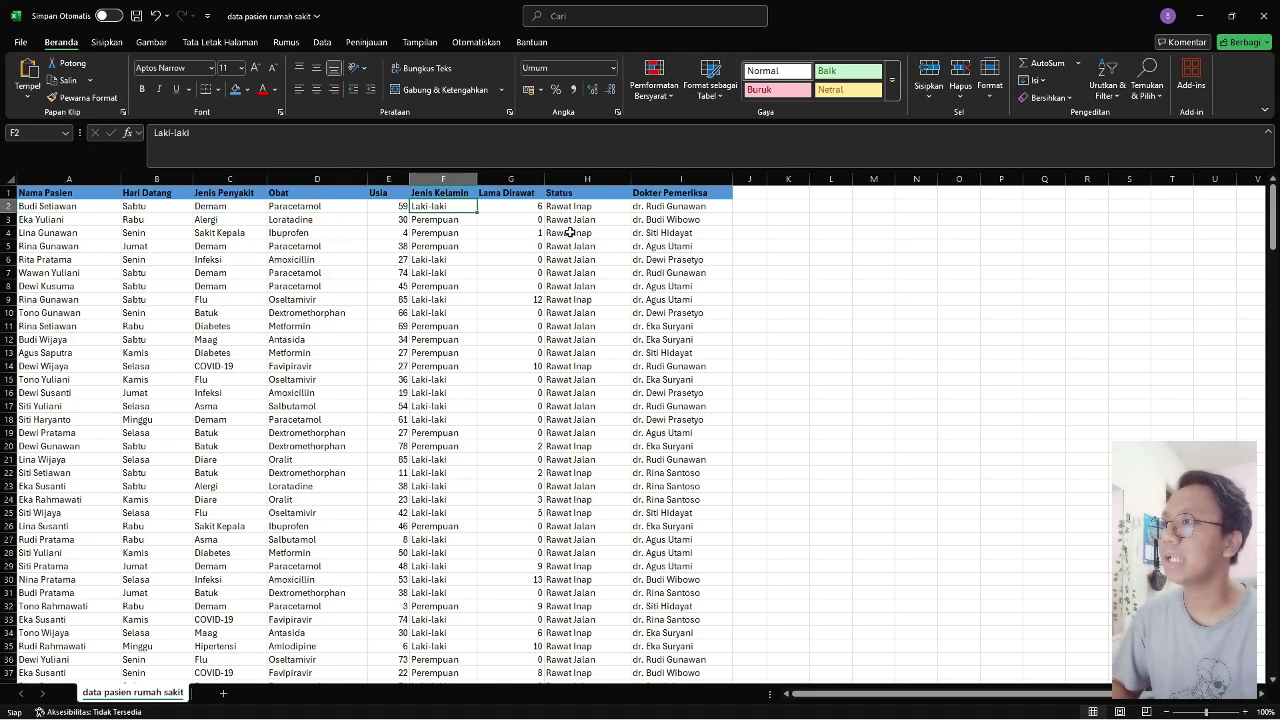
left_click(515, 206)
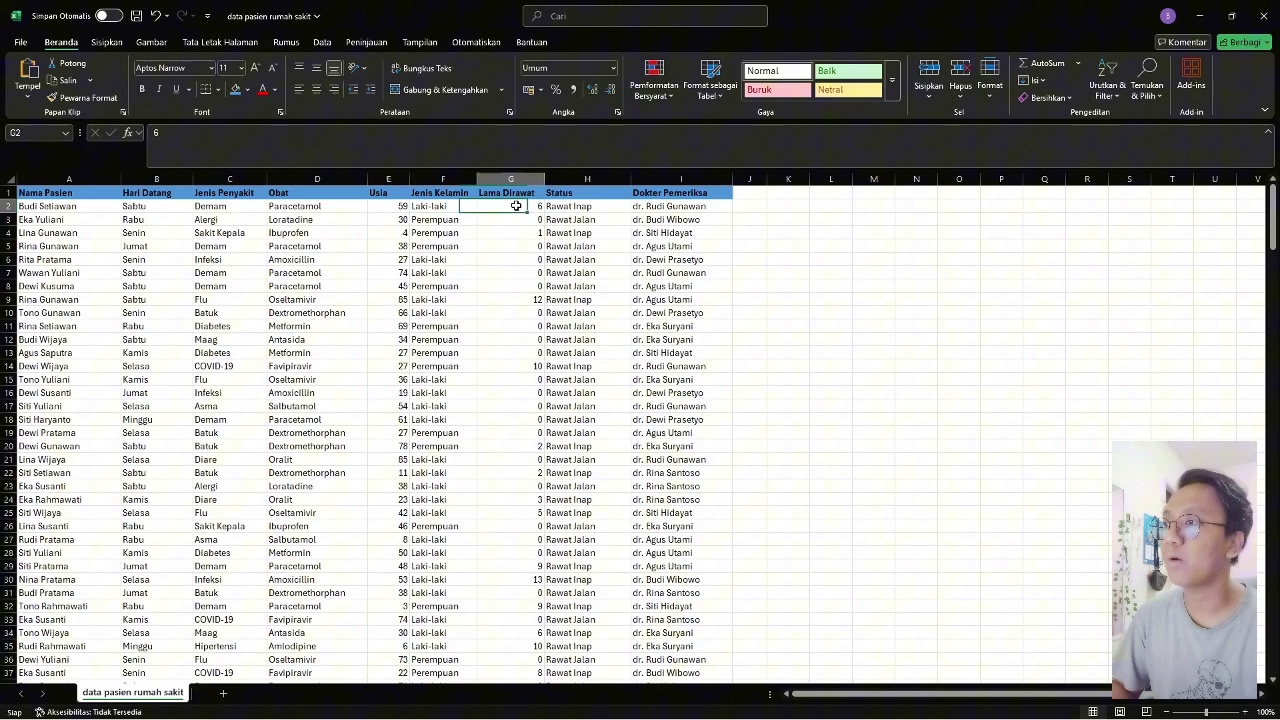
left_click(590, 206)
left_click(523, 206)
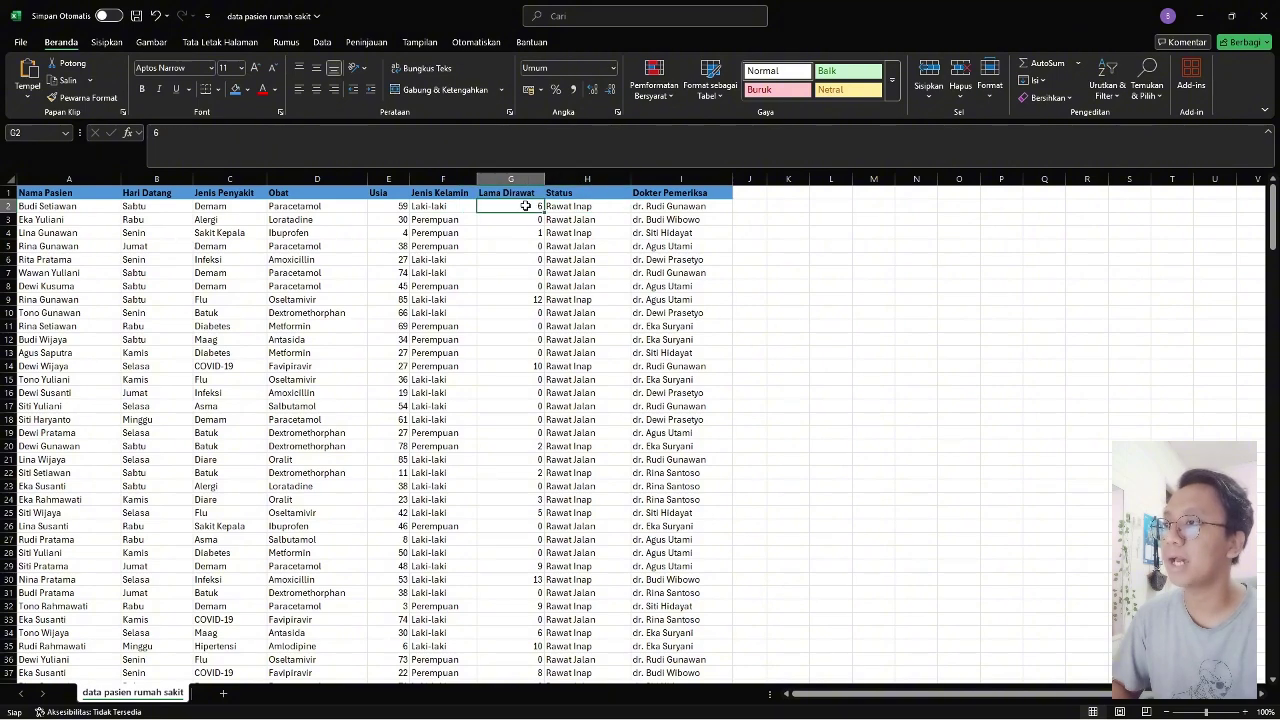
left_click(655, 207)
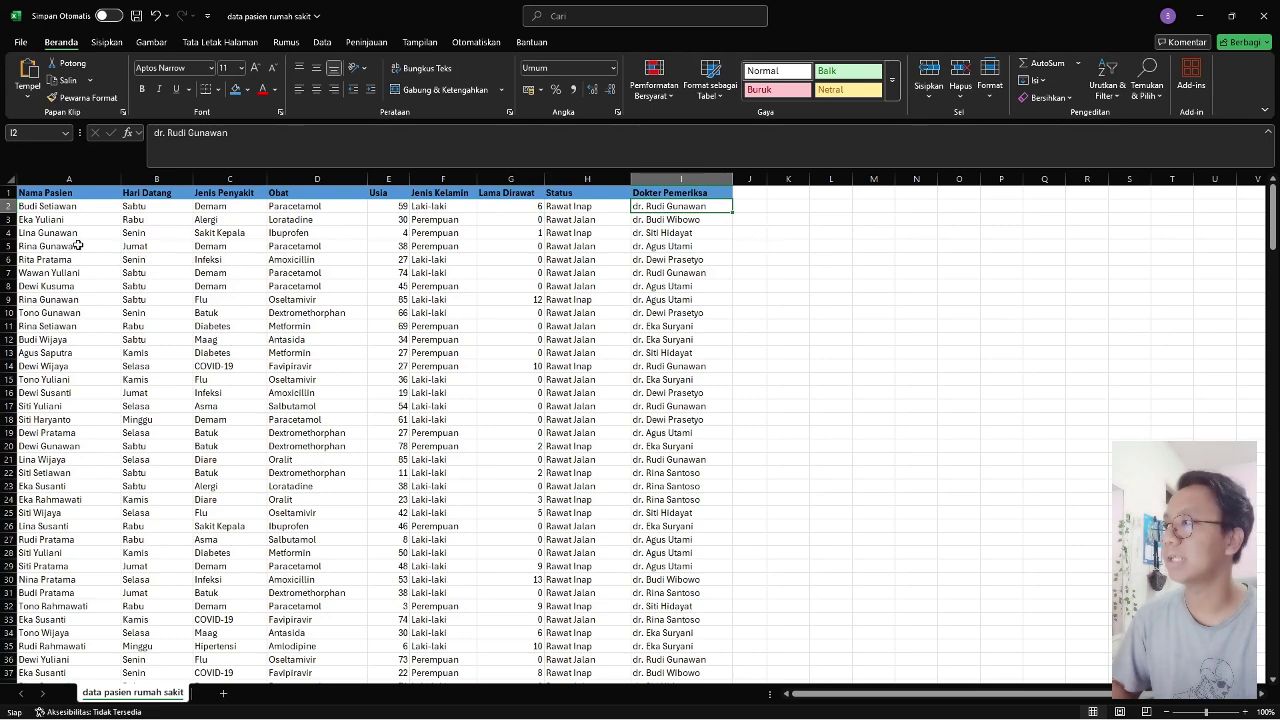
left_click_drag(57, 206, 586, 422)
left_click(808, 460)
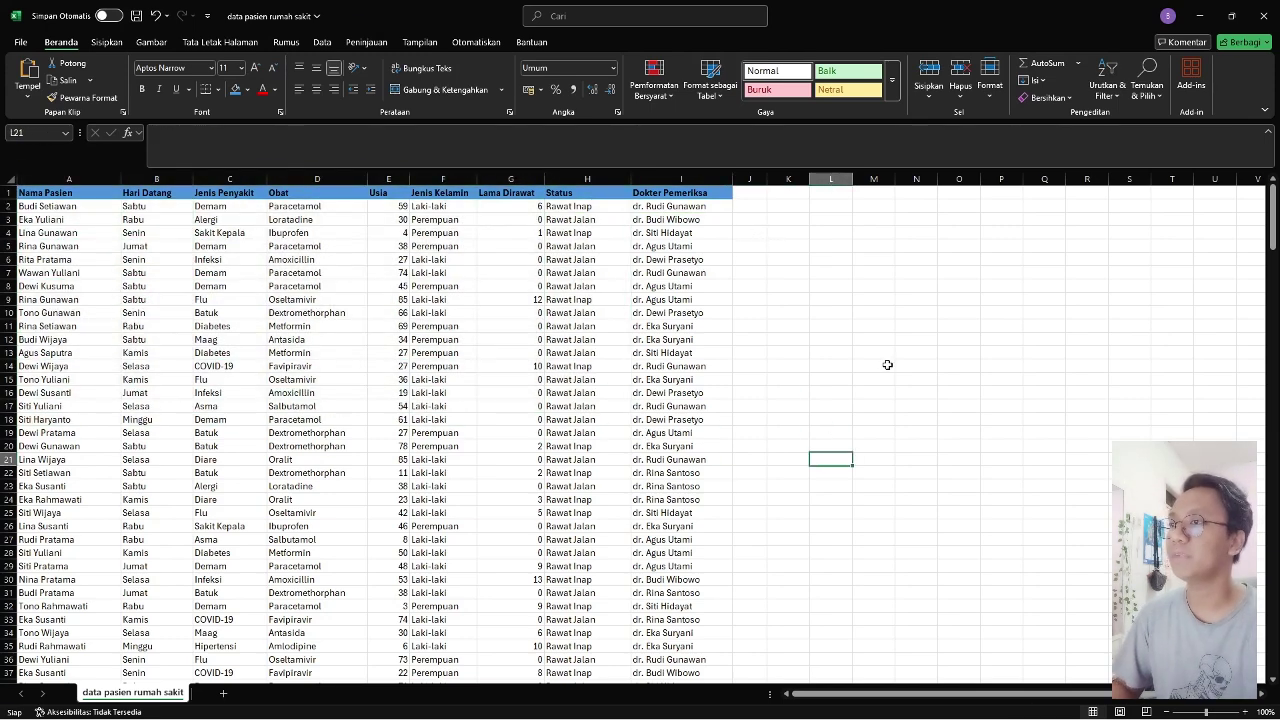
- Close the data pasien rumah sakit file without saving changes, and close the browser
left_click(1262, 8)
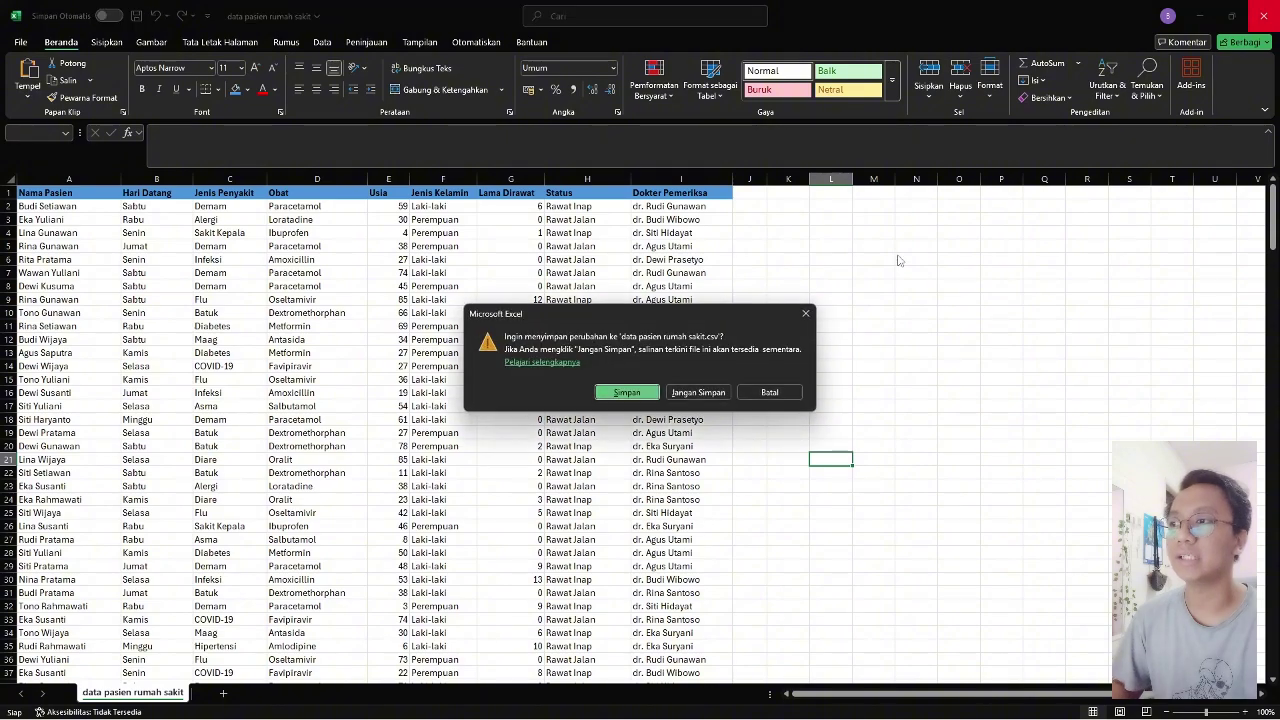
left_click(700, 391)
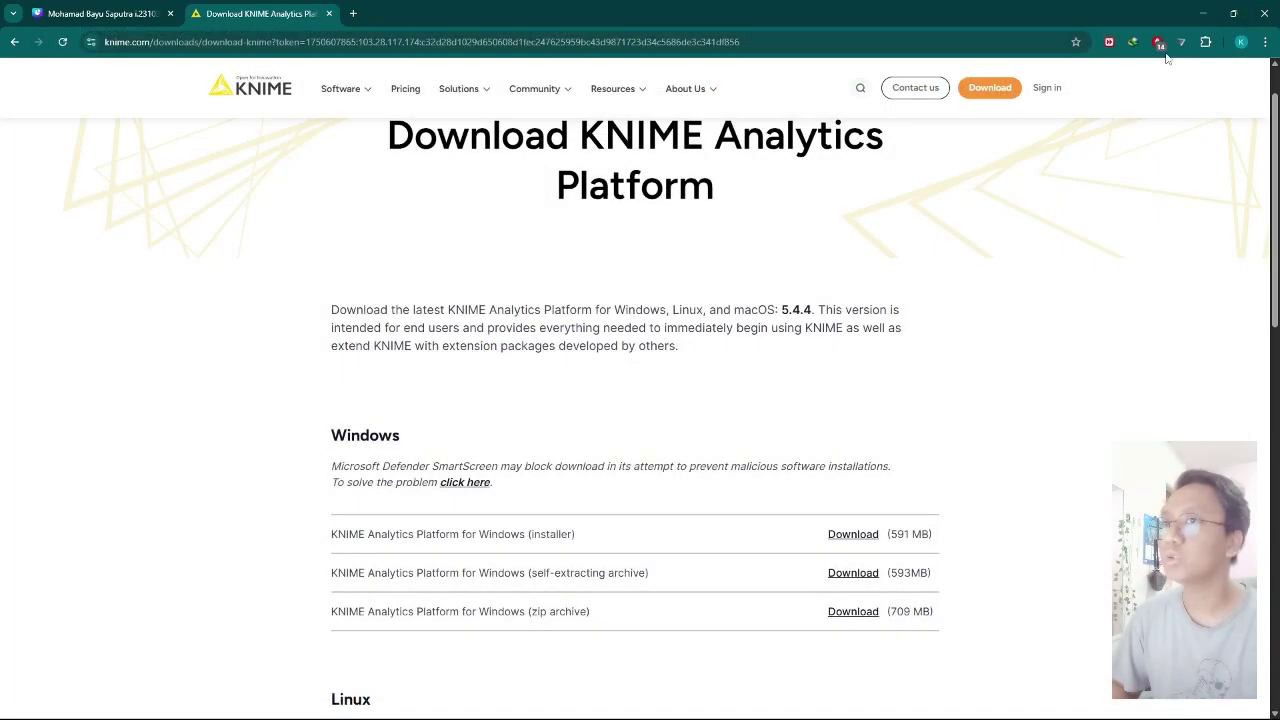
left_click(1262, 8)
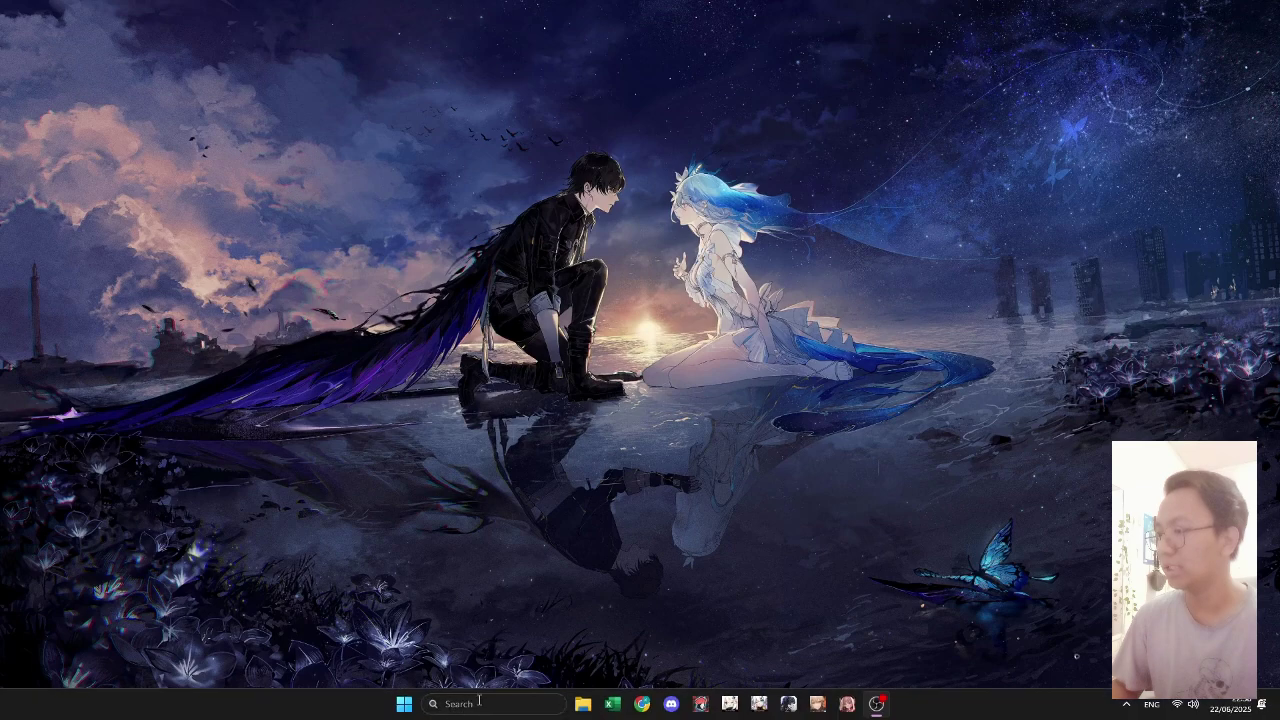
- Start KNIME Analytics Platform from the desktop and launch it with the proposed knime-workspace directory
left_click(479, 703)
left_click(534, 287)
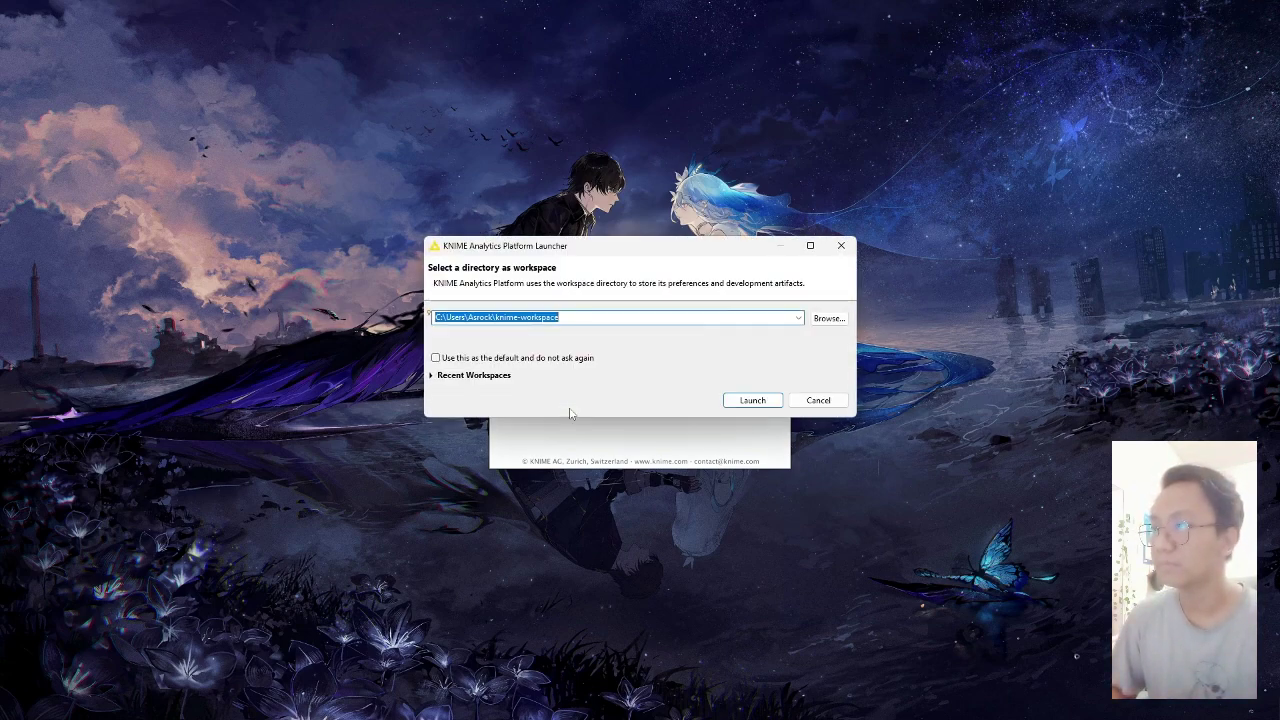
left_click(730, 400)
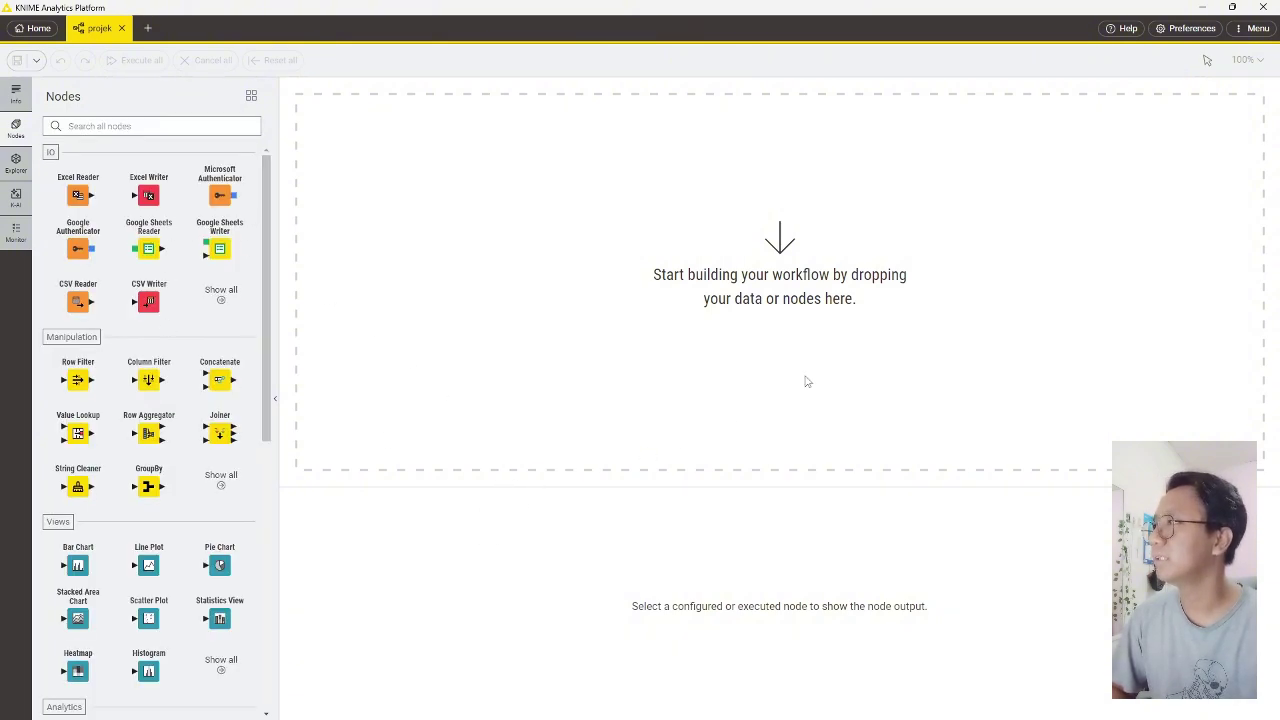
- Create a new workflow named rumahsakit and close the projek workflow
left_click(38, 30)
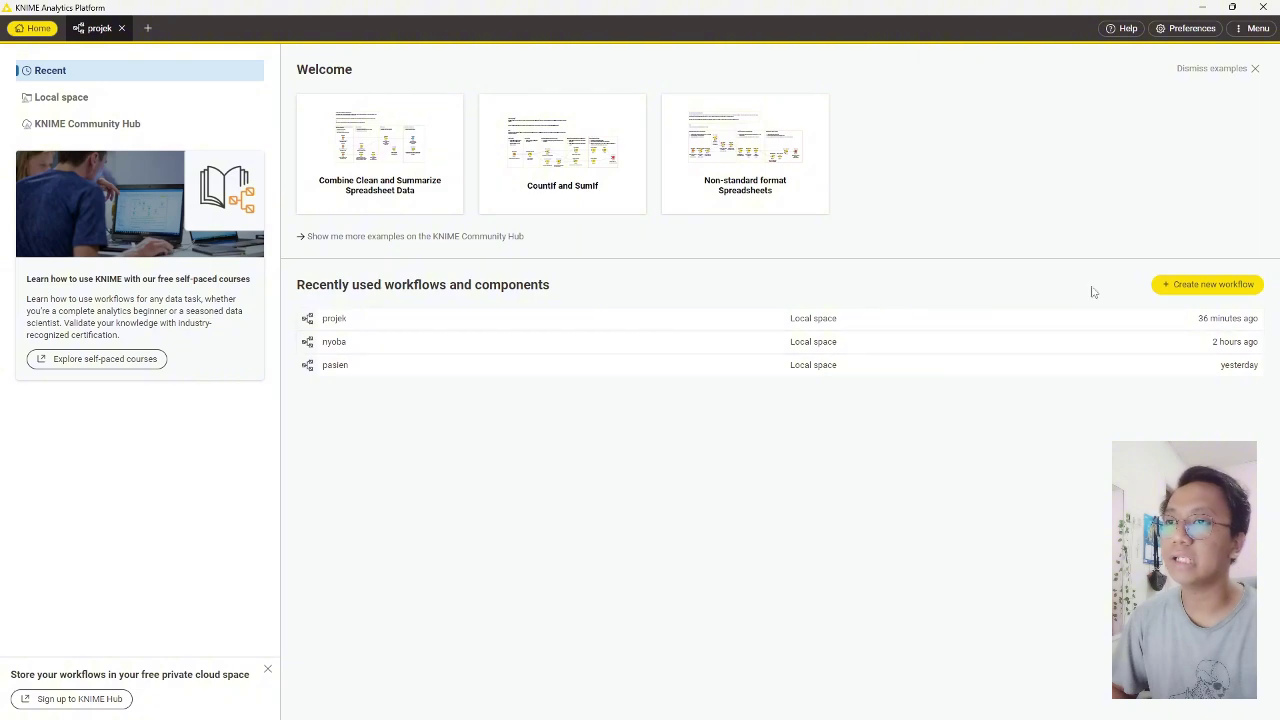
left_click(1187, 291)
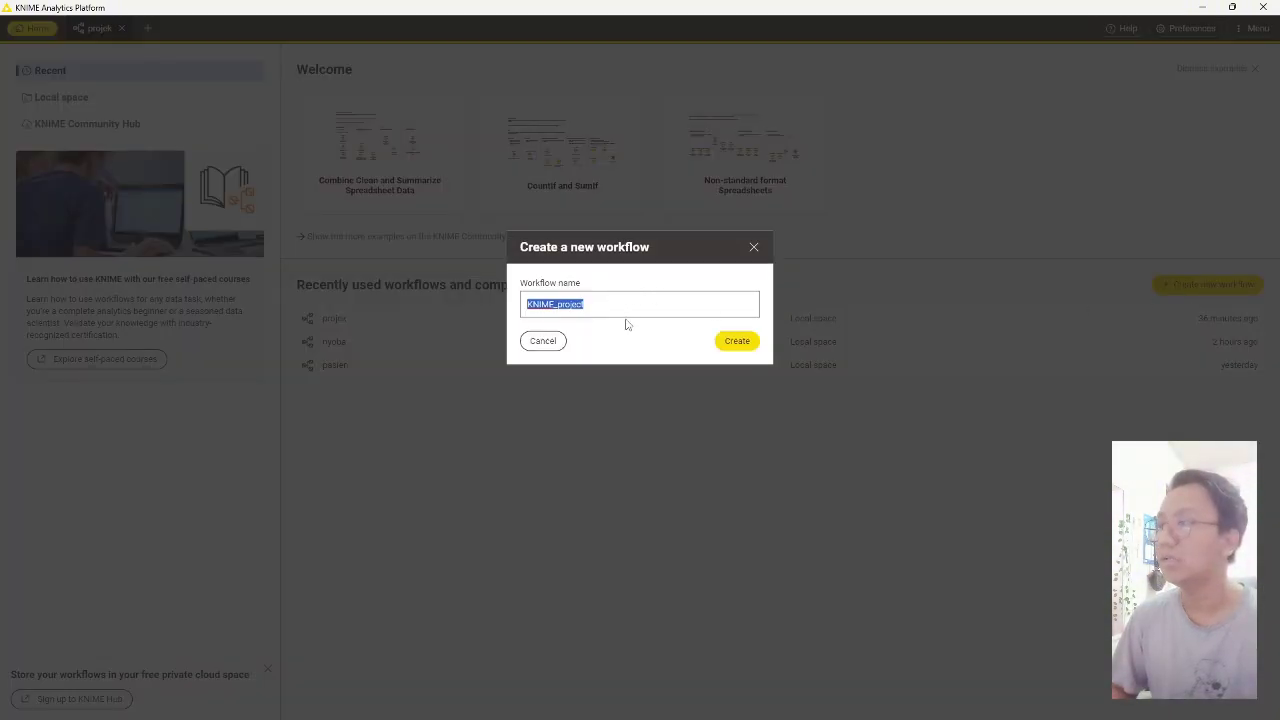
key("BackSpace")
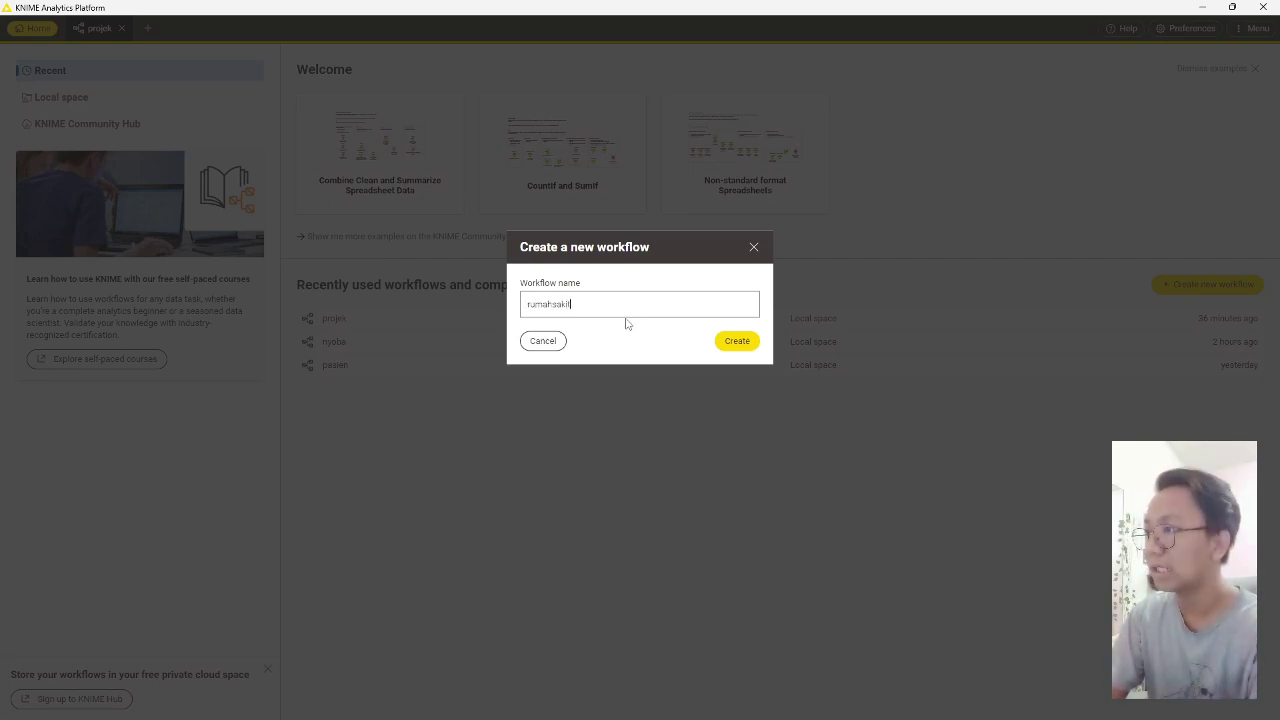
type("rumahsakit")
key("Return")
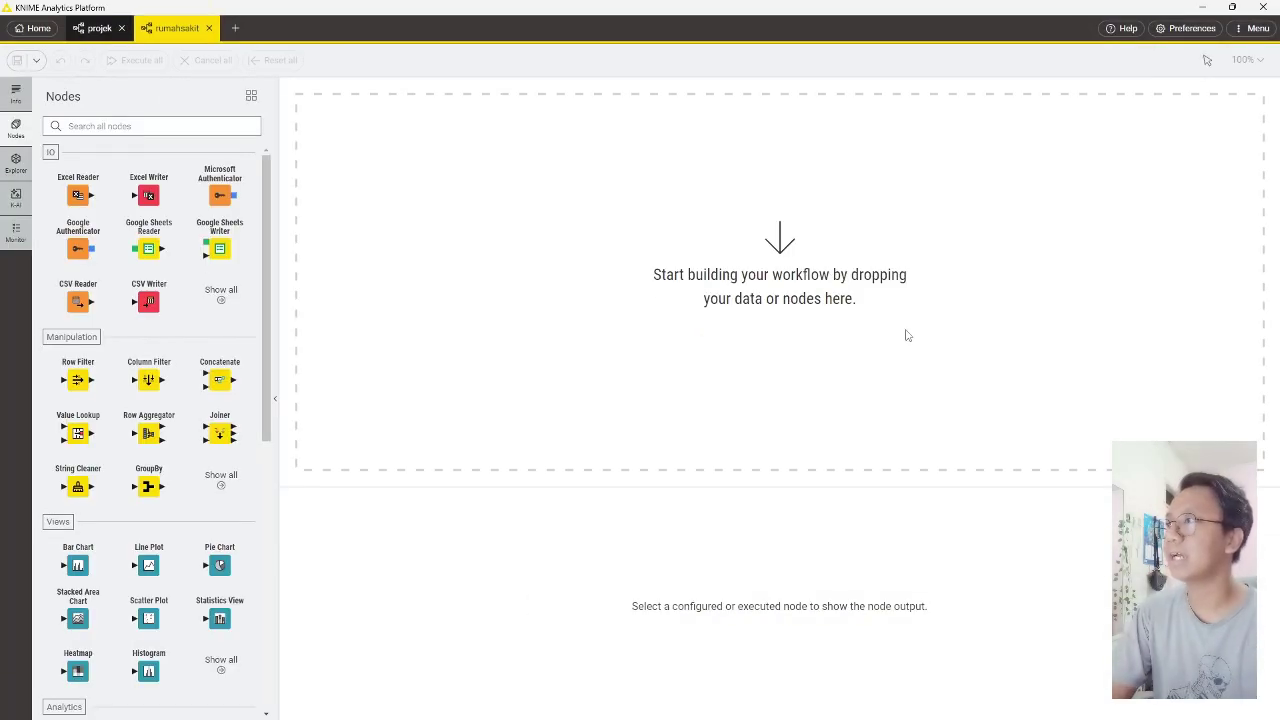
left_click(121, 28)
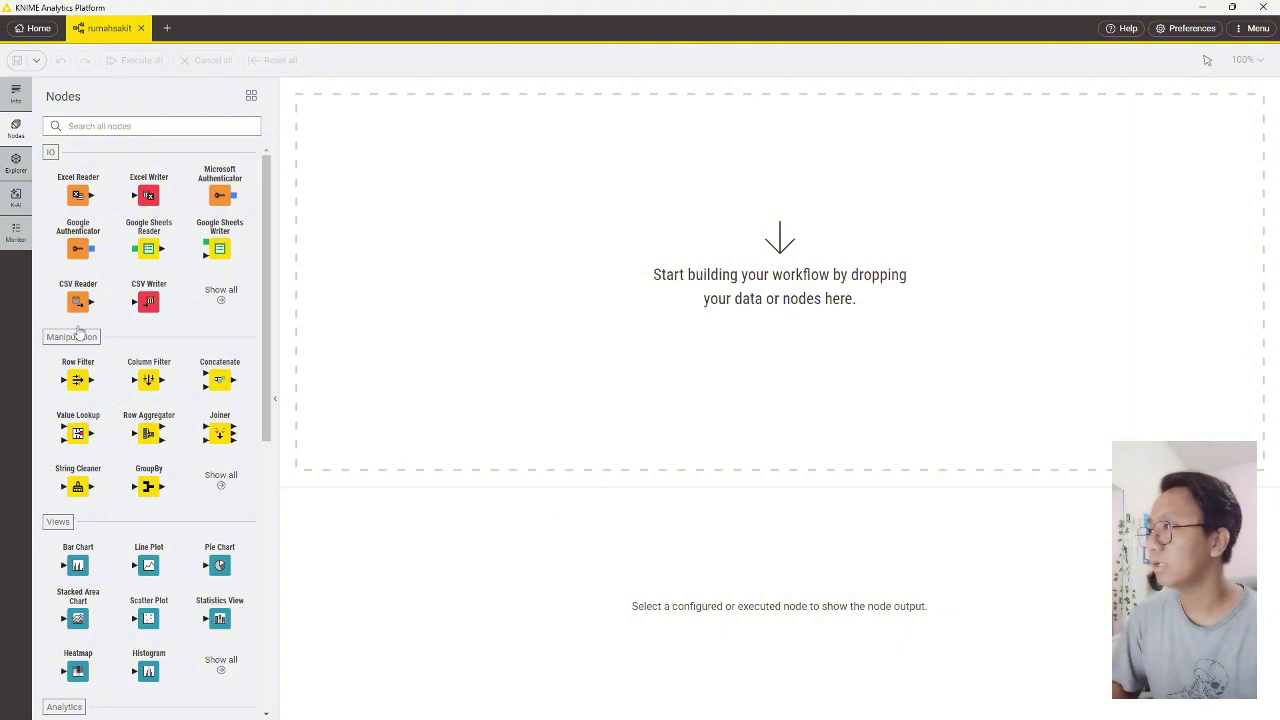
- Look through the available node categories, from IO and Manipulation to Views, Analytics and DB
scroll(158, 437, "down", 1)
scroll(158, 440, "down", 5)
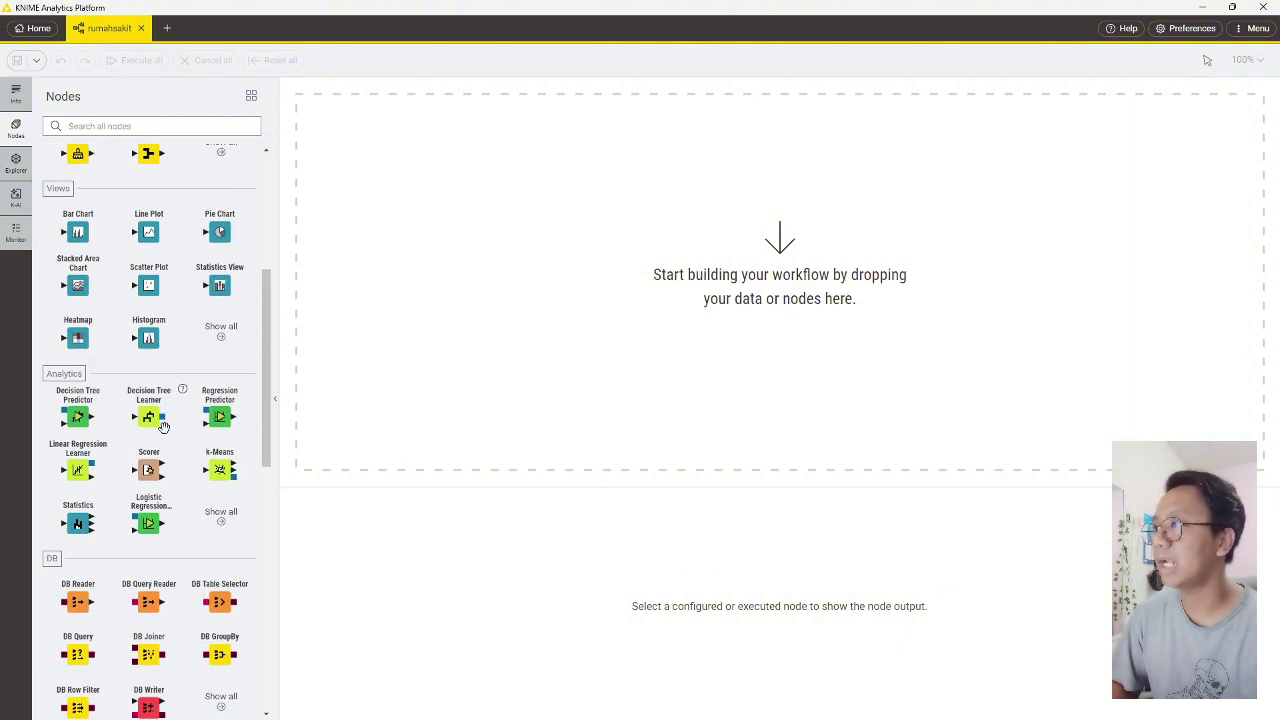
scroll(180, 330, "up", 6)
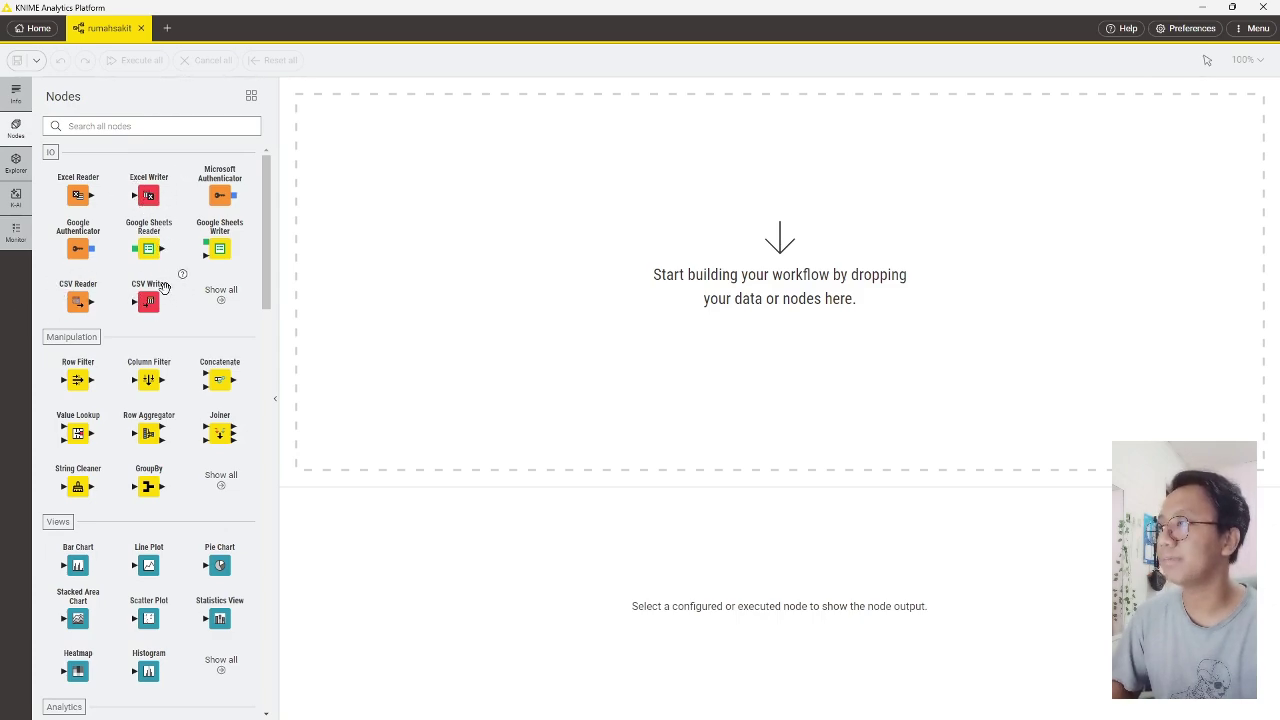
- Look through the Manipulation, Views and Analytics node categories, including the full list of Views nodes
scroll(121, 273, "down", 4)
scroll(121, 273, "up", 1)
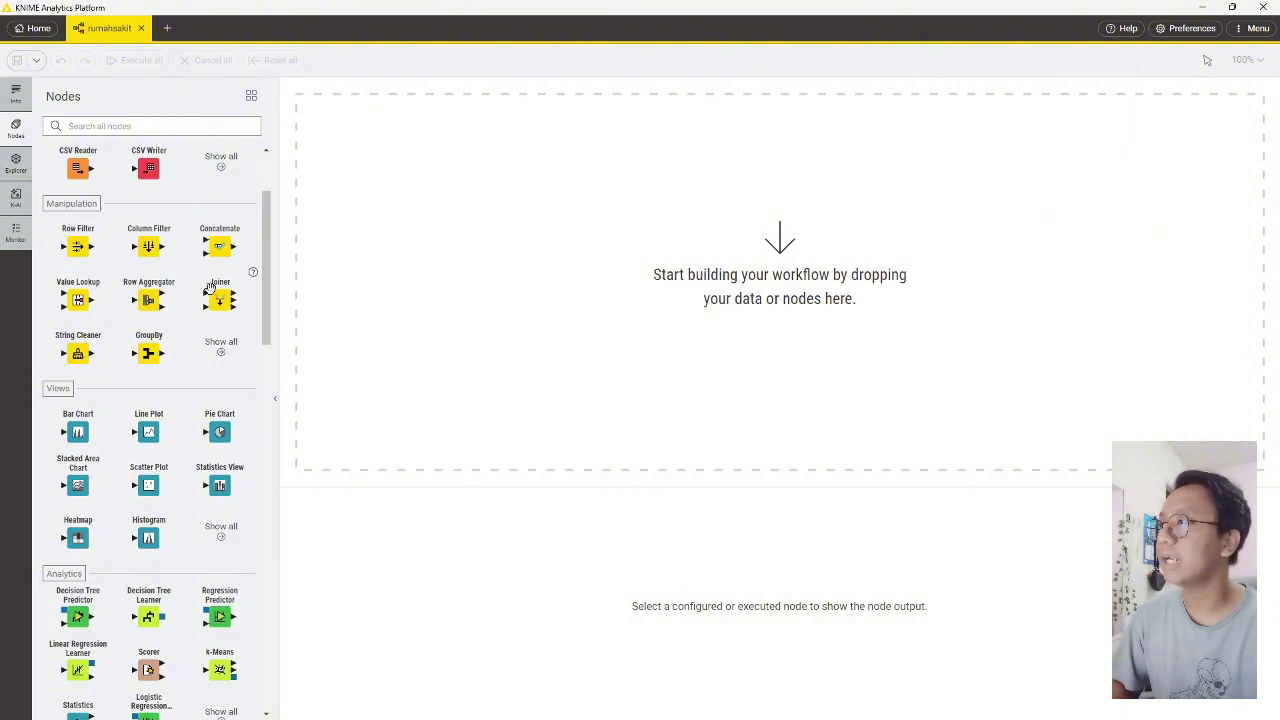
scroll(178, 300, "down", 12)
scroll(181, 345, "up", 6)
scroll(181, 345, "up", 8)
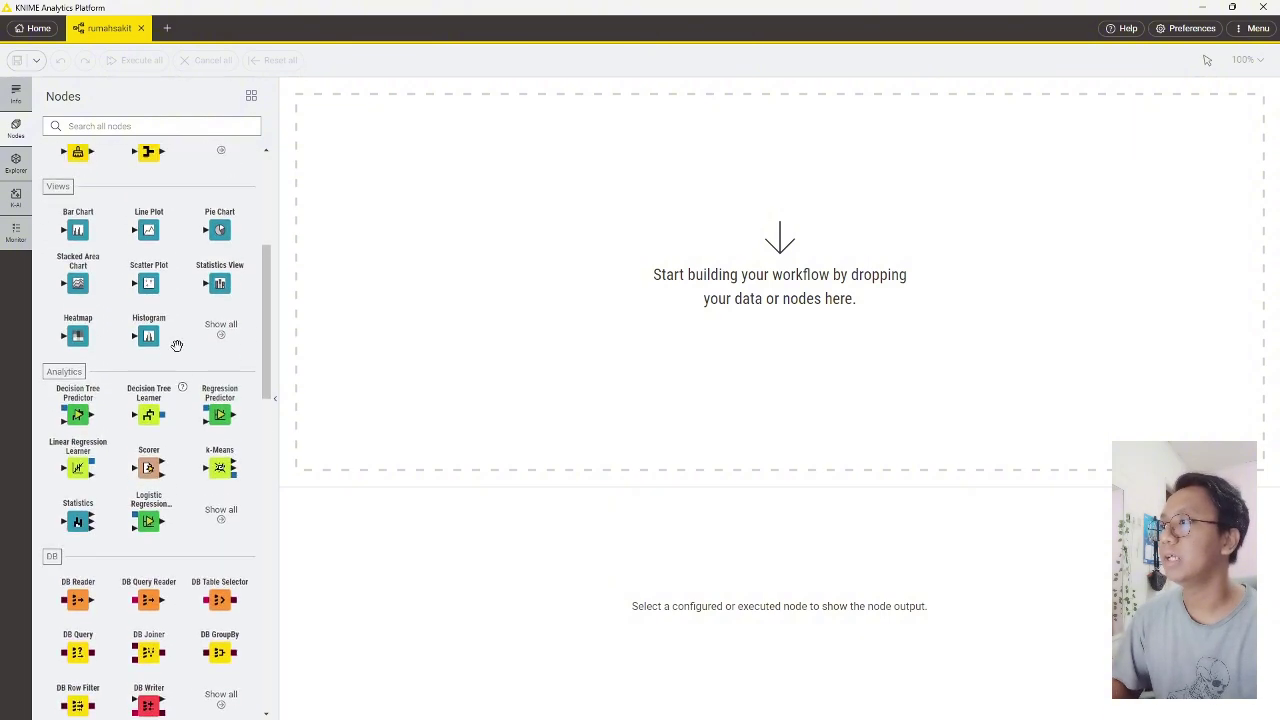
scroll(175, 341, "down", 4)
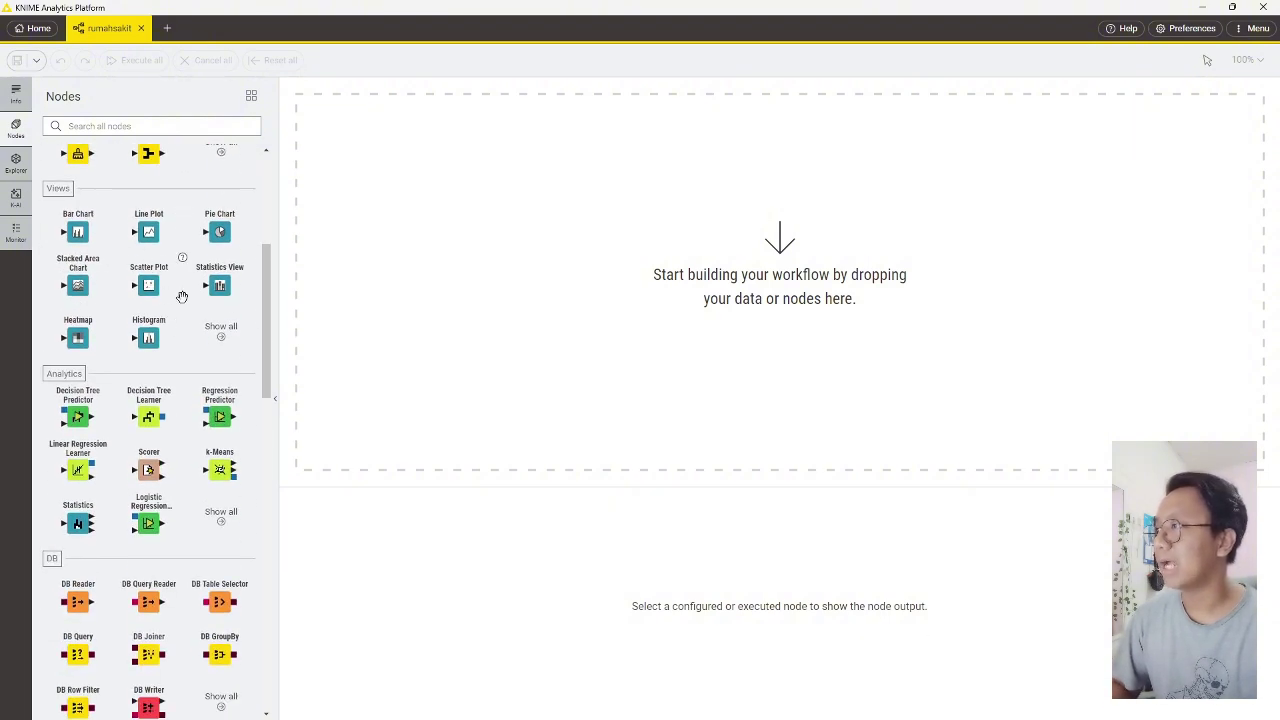
left_click(58, 188)
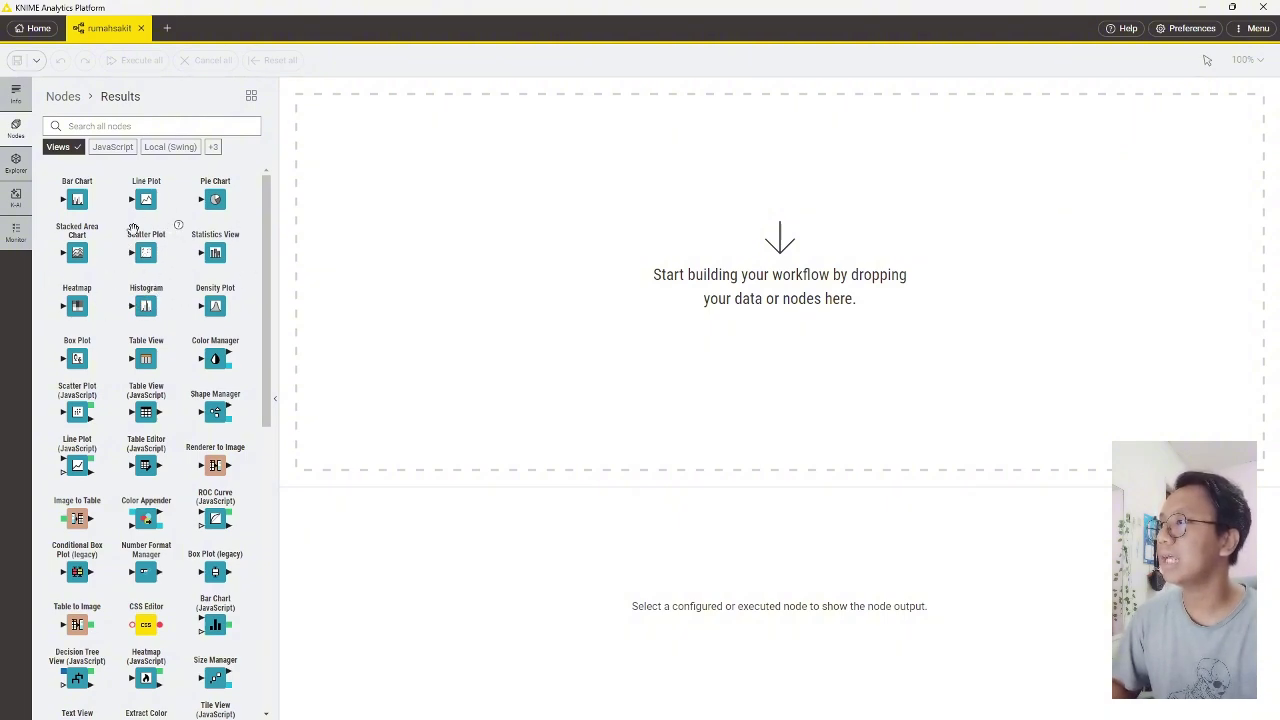
left_click(62, 96)
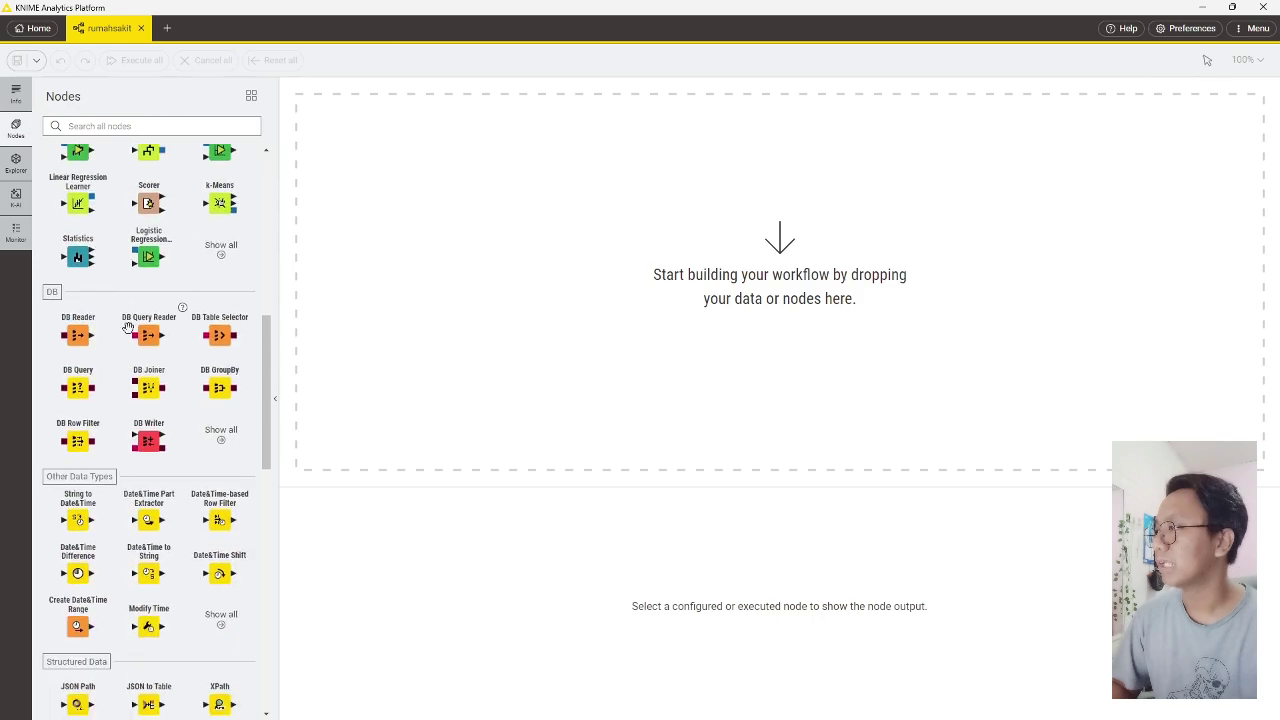
- Look through the remaining node categories, from DB and Other Data Types to Scripting, Tools & Services and Workflow Control
scroll(165, 427, "down", 3)
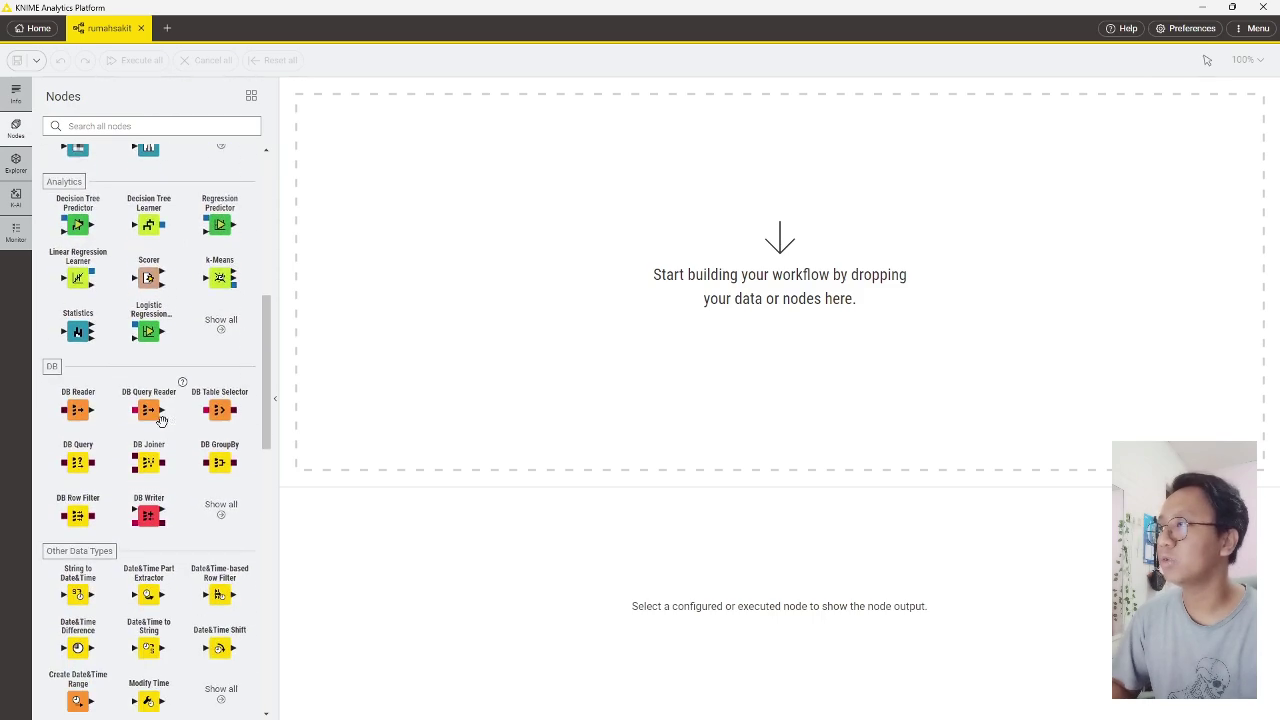
scroll(177, 366, "down", 9)
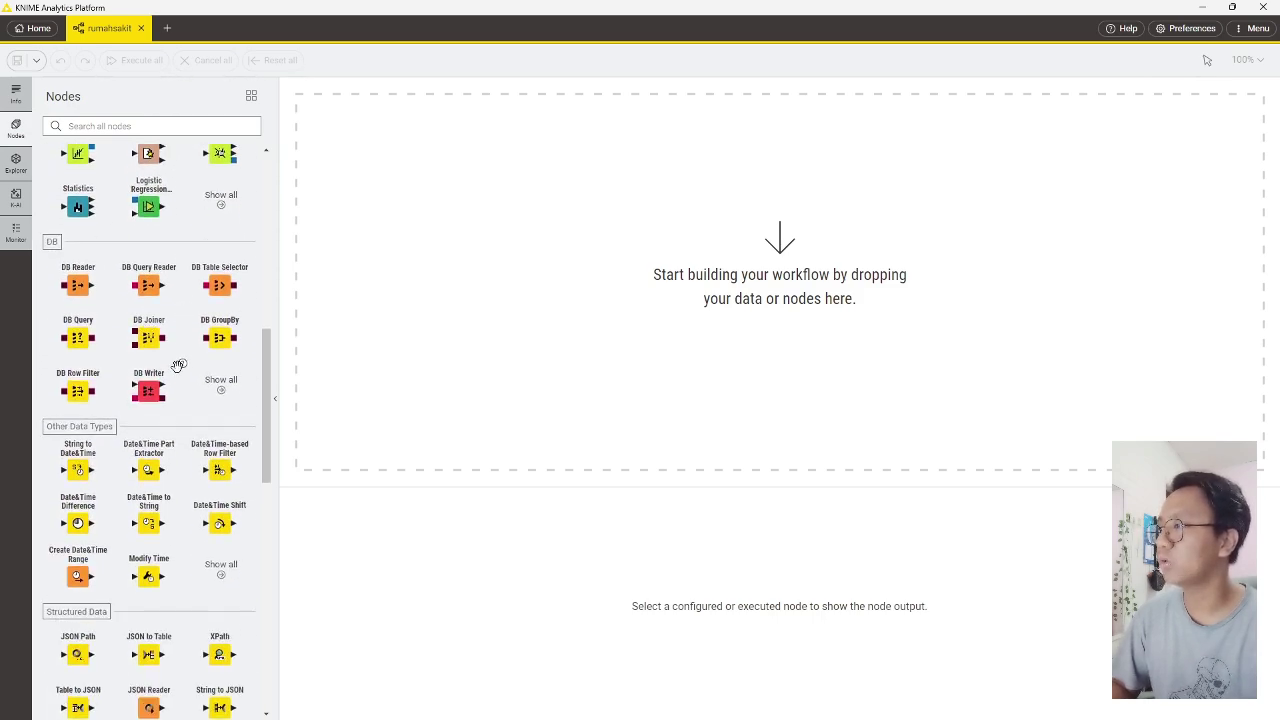
scroll(204, 427, "down", 8)
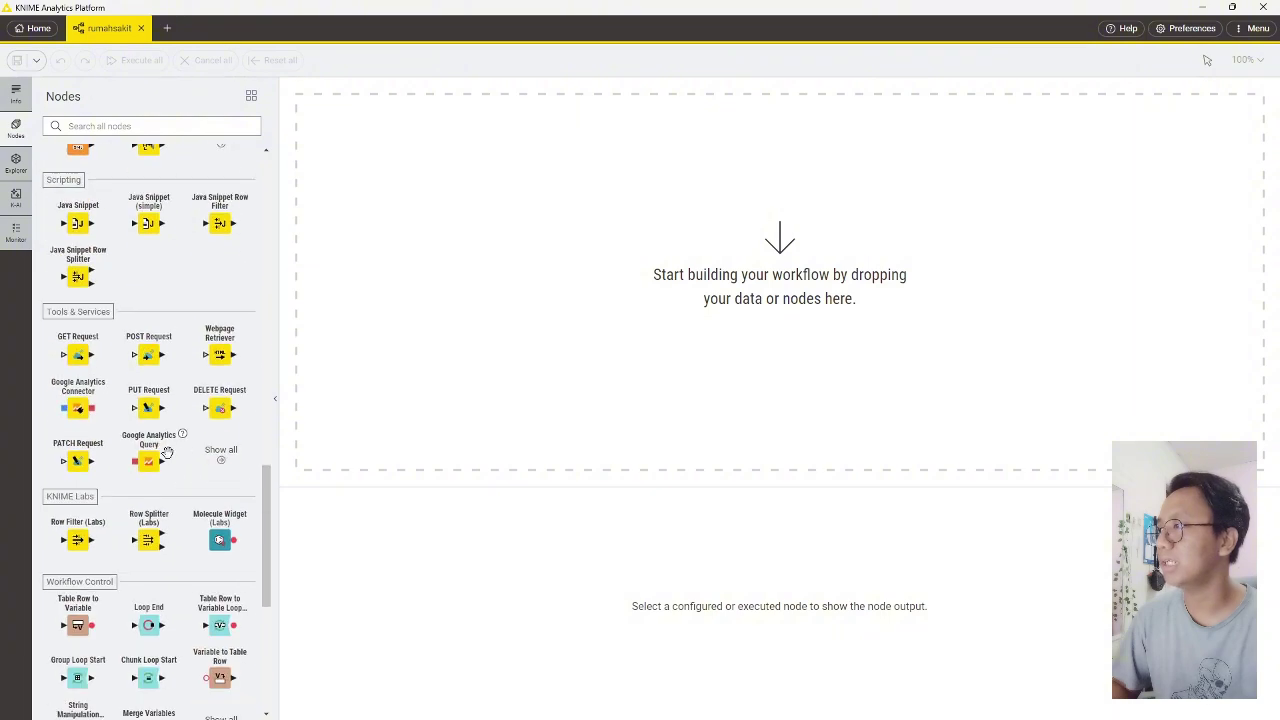
scroll(160, 450, "up", 10)
scroll(158, 455, "up", 3)
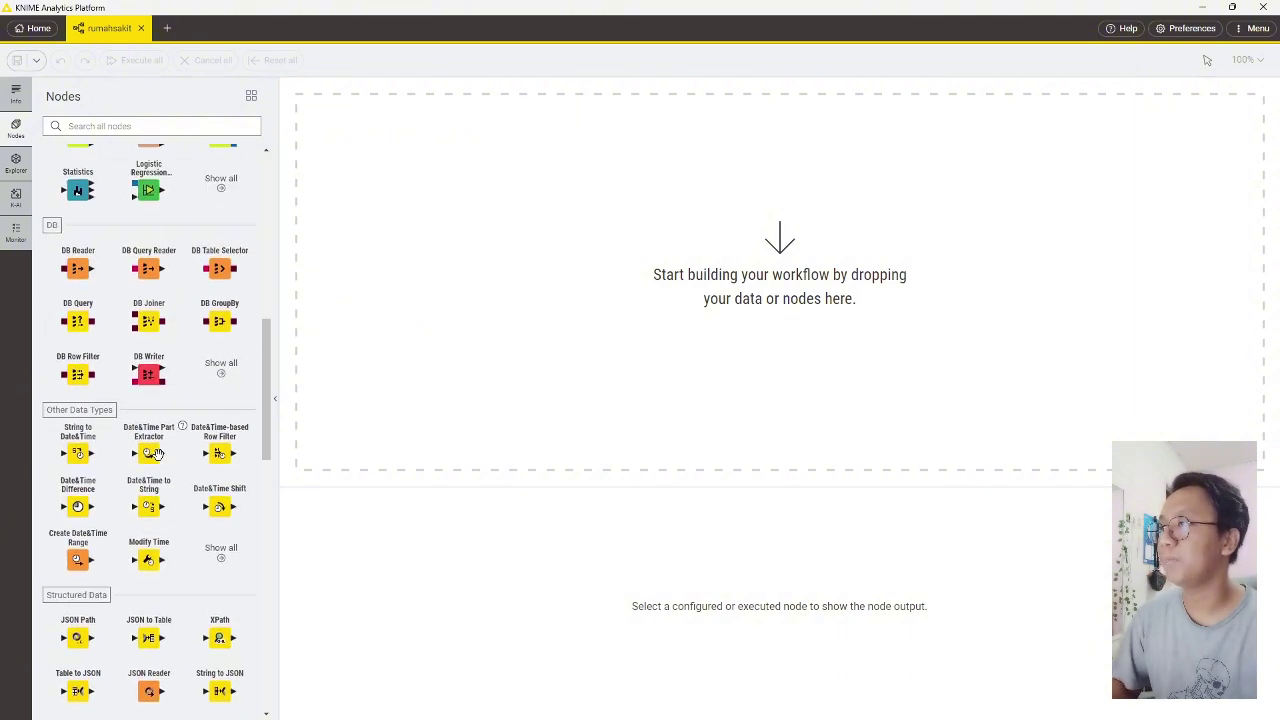
scroll(158, 455, "up", 4)
scroll(152, 448, "down", 15)
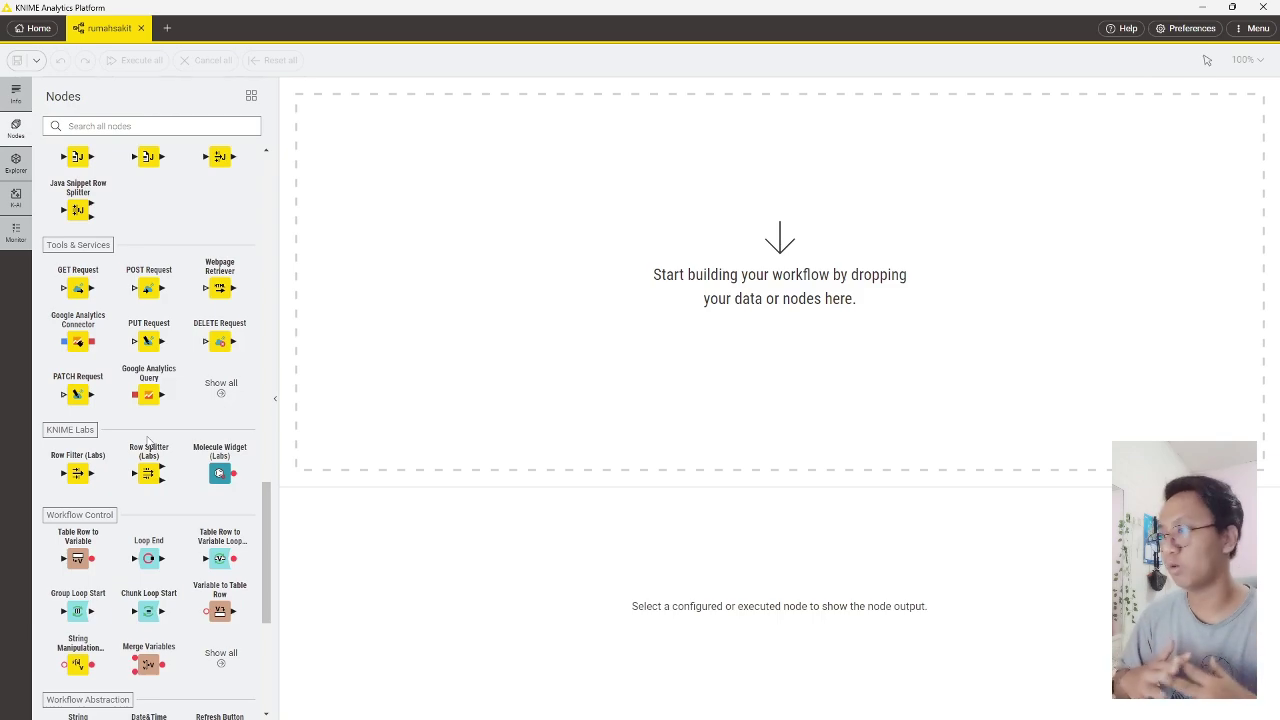
scroll(150, 440, "down", 3)
scroll(158, 425, "up", 18)
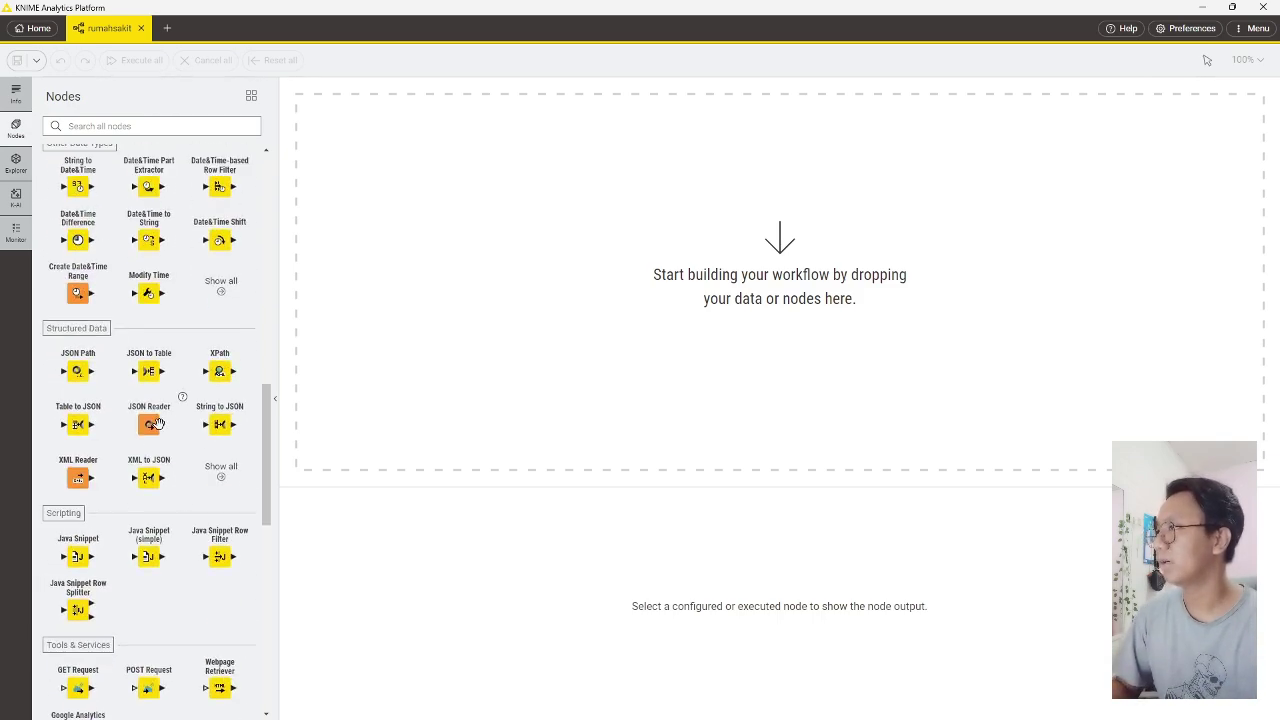
scroll(158, 423, "up", 12)
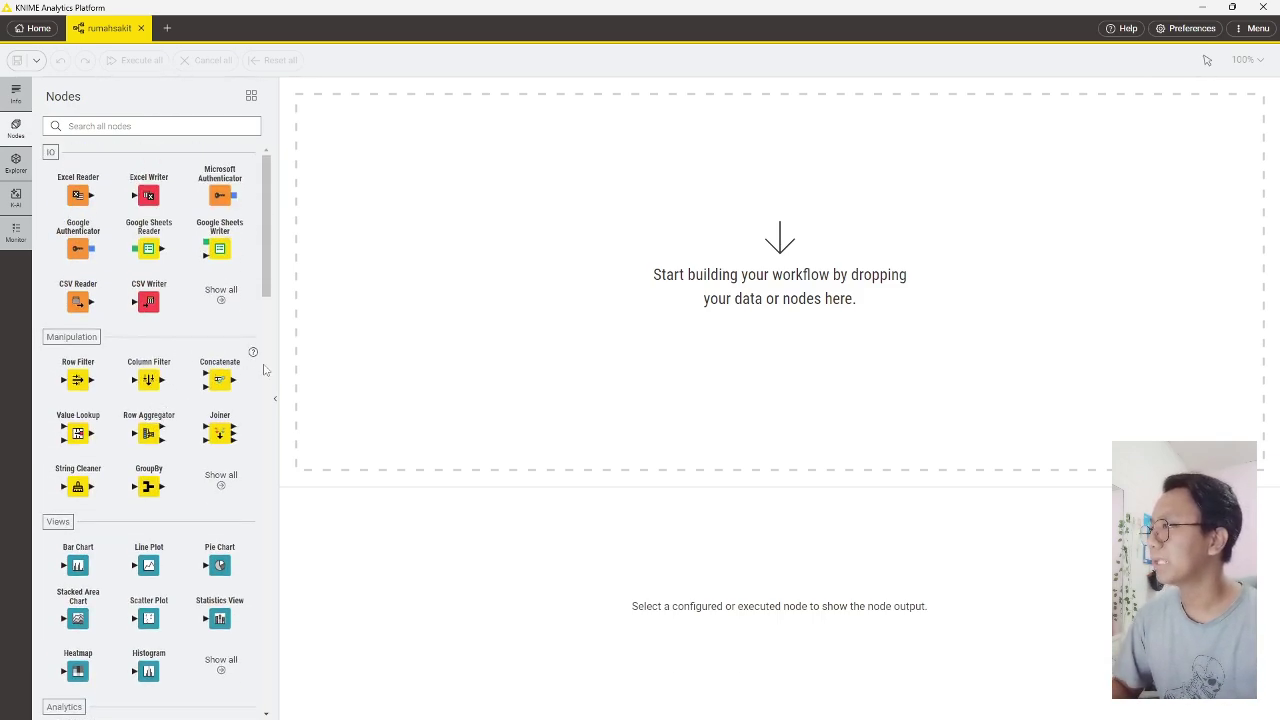
- Add a CSV Reader node from the IO category to the empty workflow canvas
left_click_drag(78, 298, 463, 284)
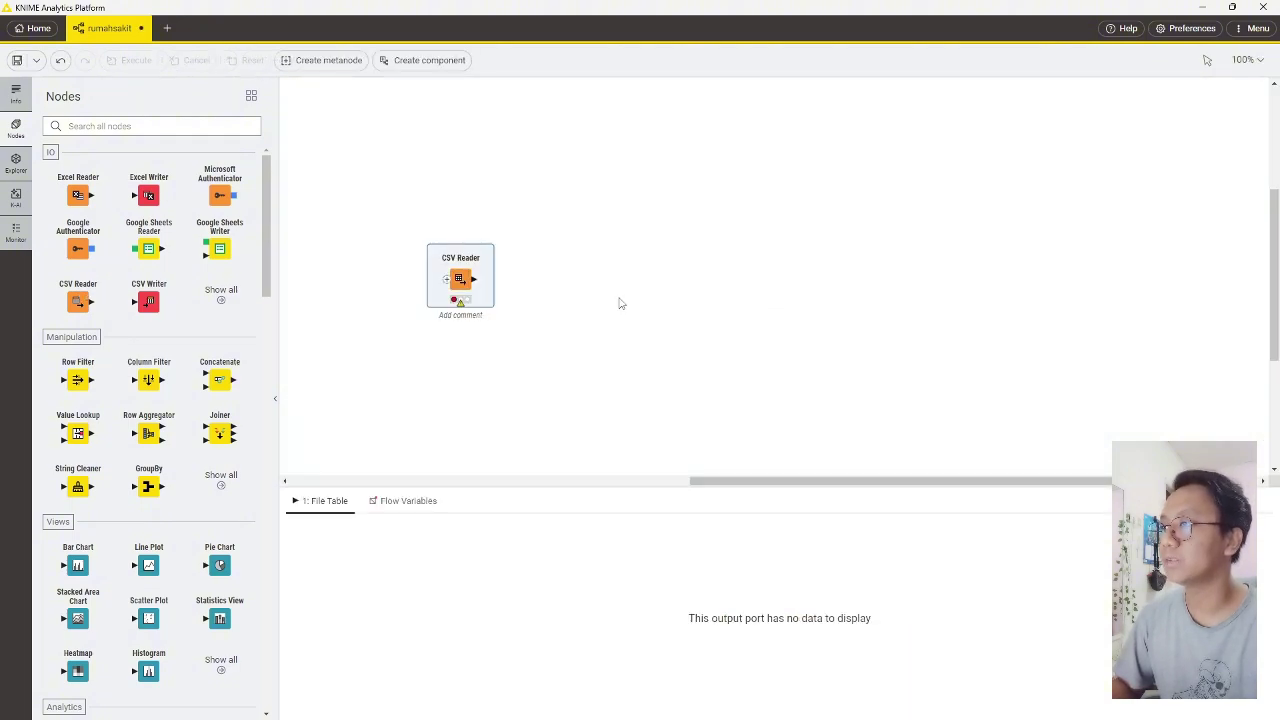
left_click(620, 303)
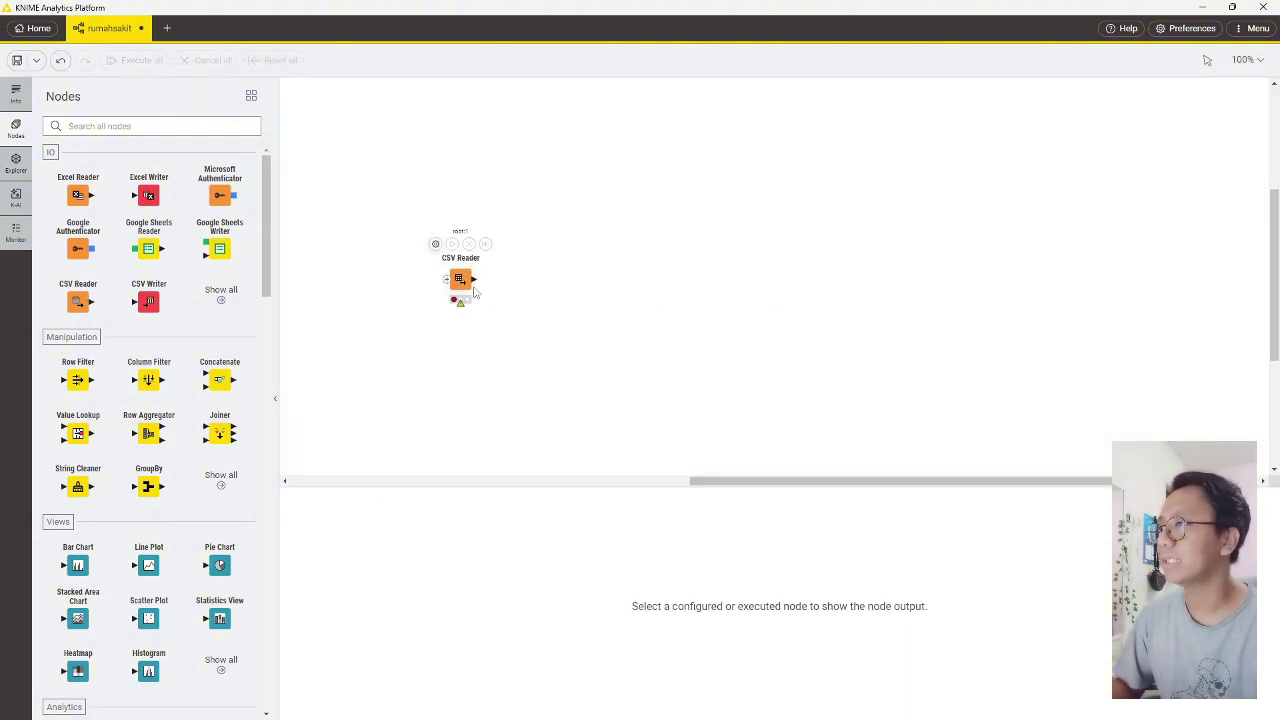
left_click(460, 273)
left_click(474, 291)
left_click(465, 284)
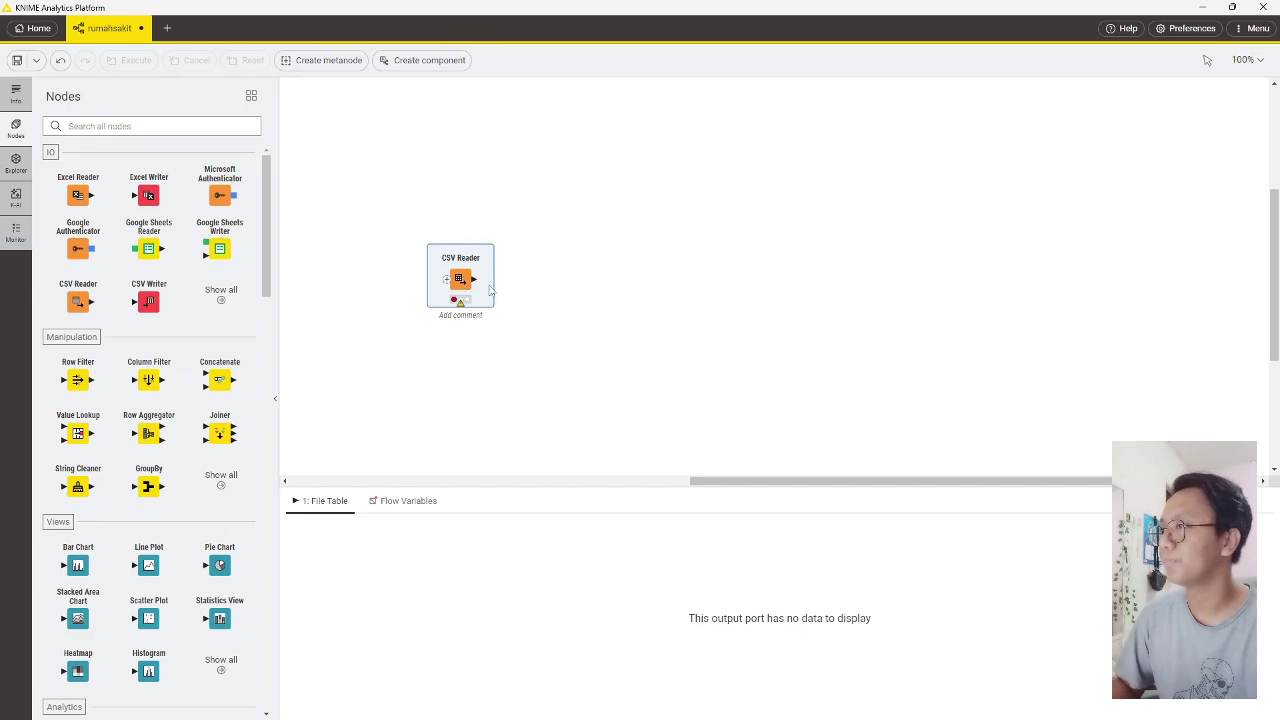
- Configure the CSV Reader node to read data pasien rumah sakit.csv from the Downloads folder
double_click(462, 283)
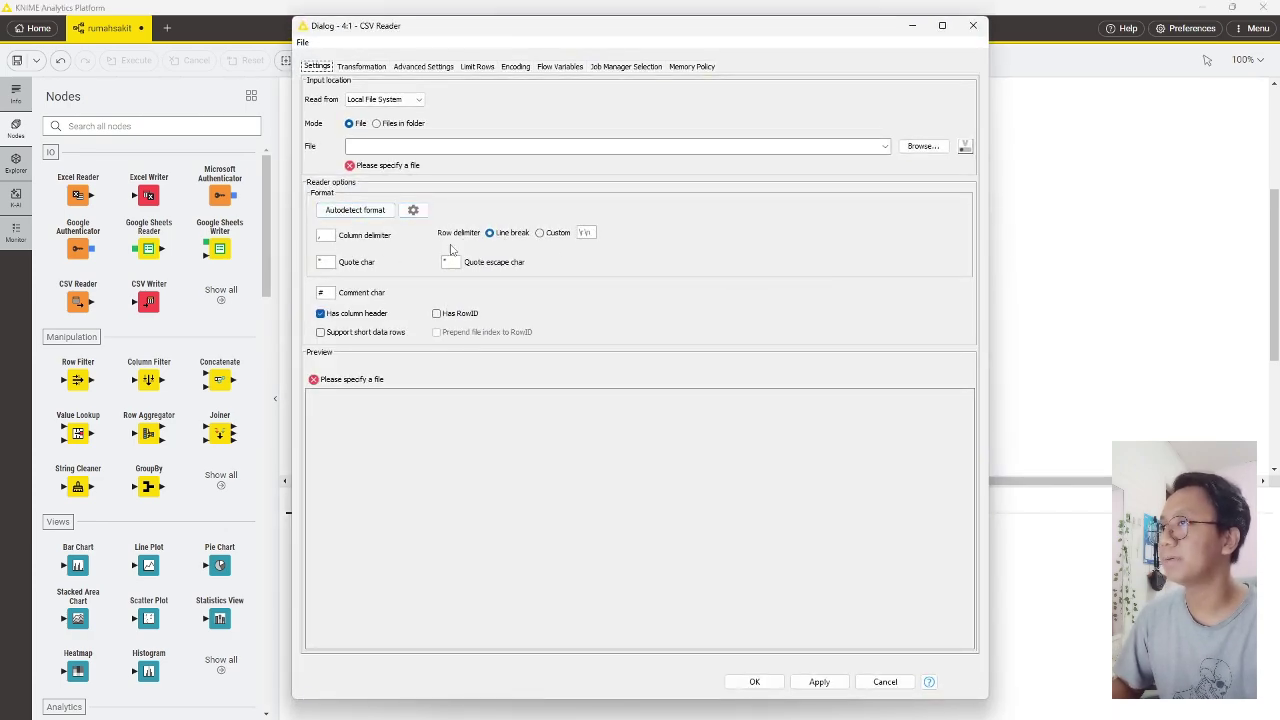
left_click(924, 147)
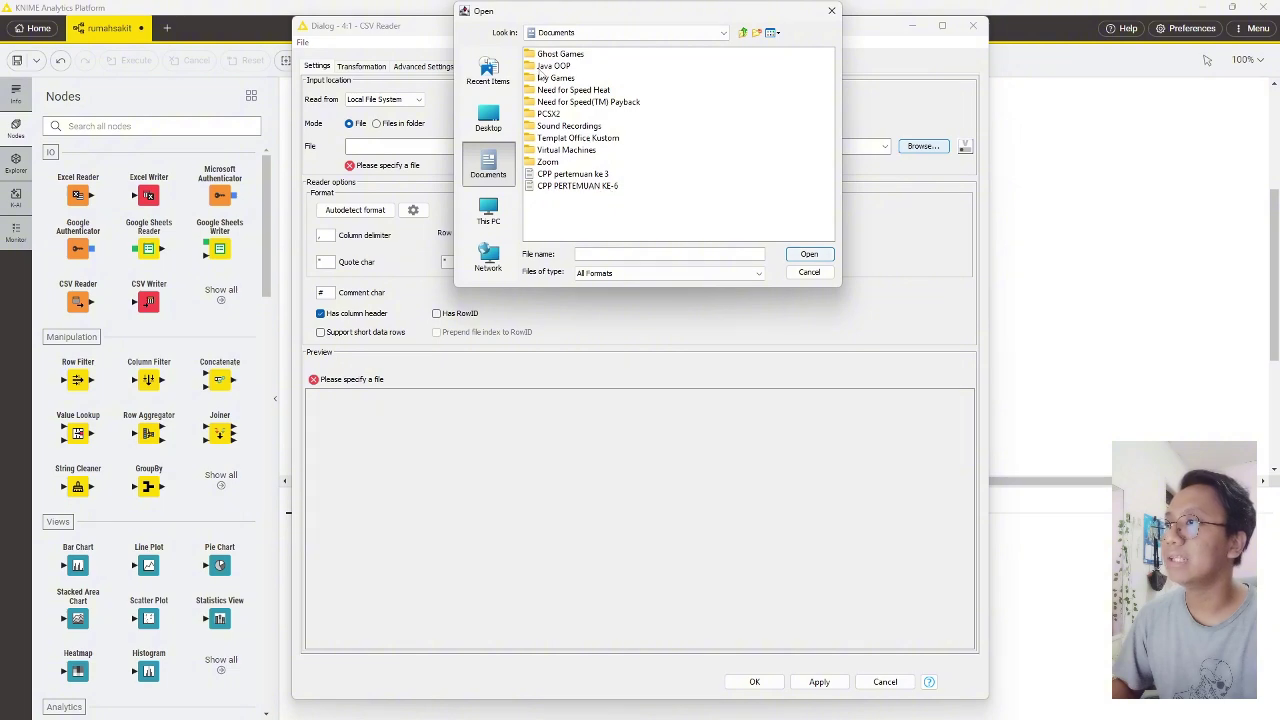
left_click(620, 33)
scroll(600, 90, "down", 1)
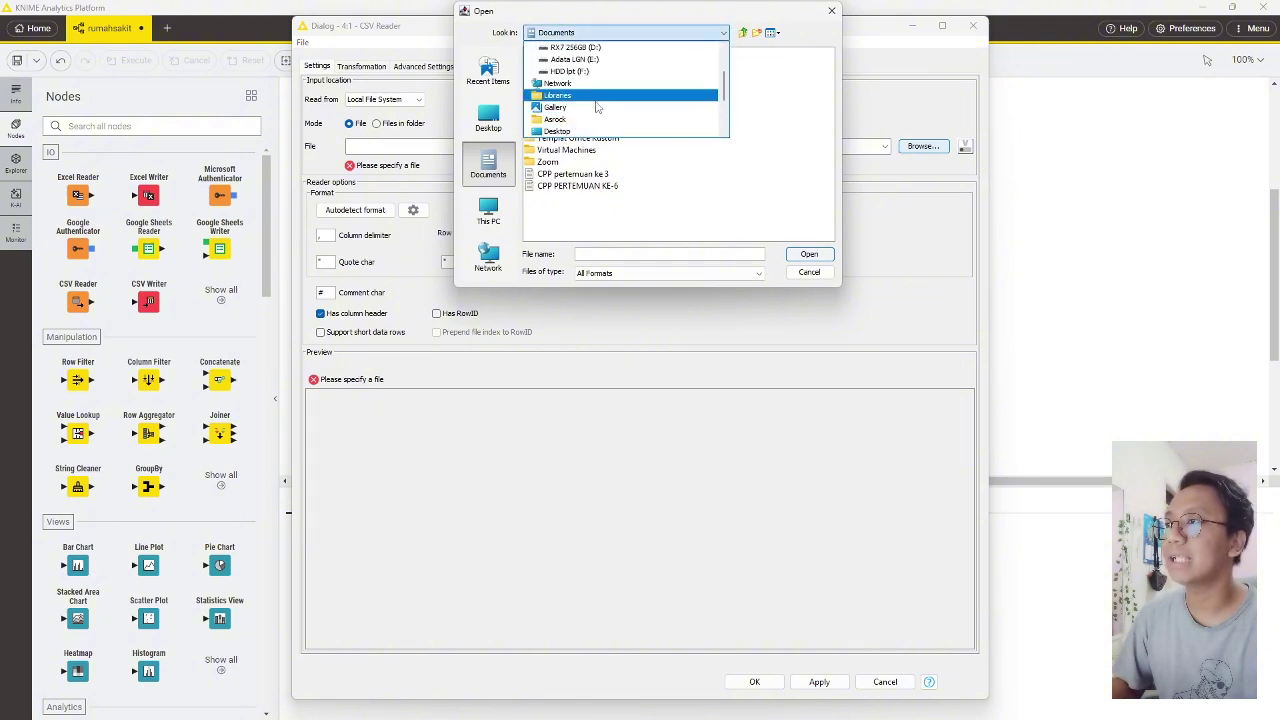
scroll(597, 107, "down", 2)
left_click(600, 128)
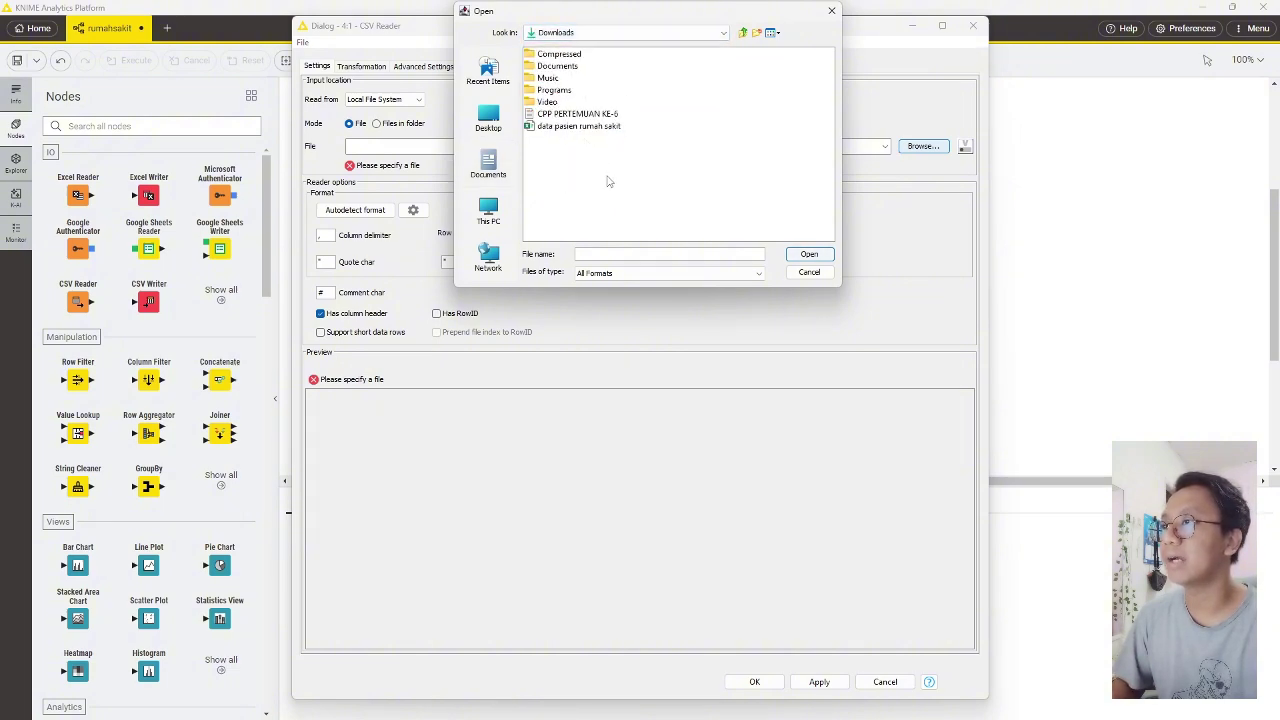
left_click(599, 130)
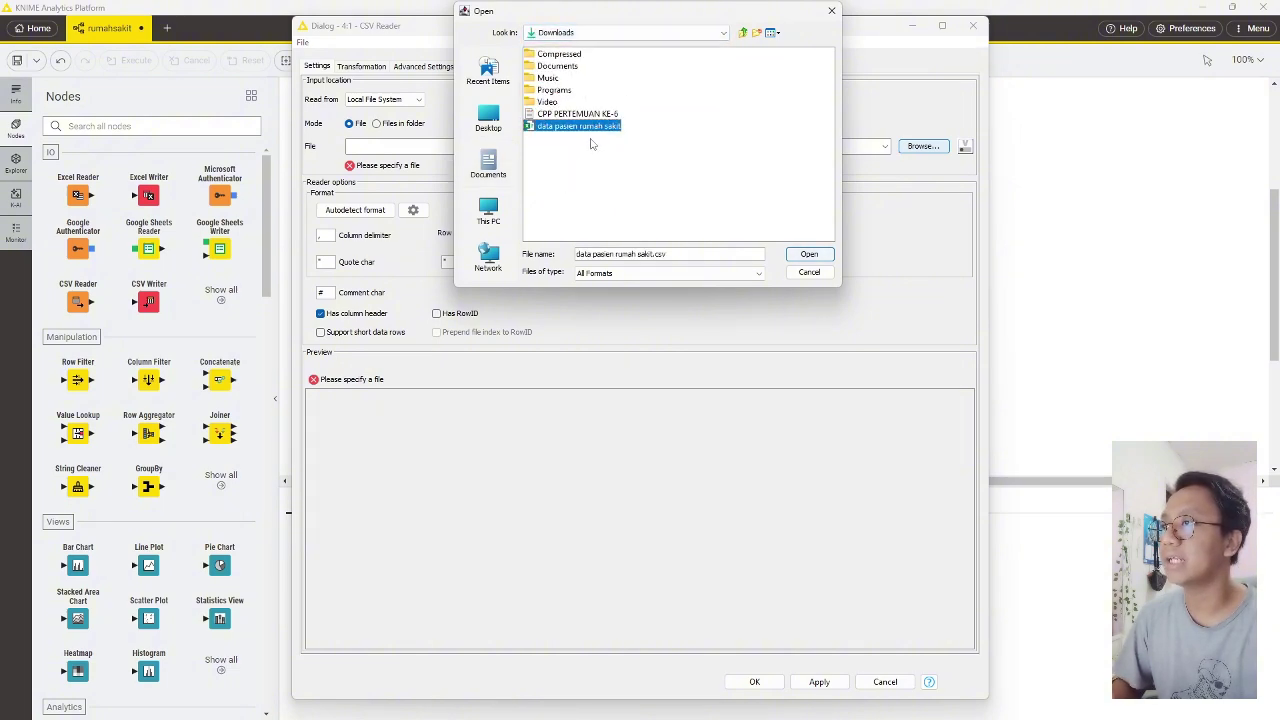
left_click(809, 254)
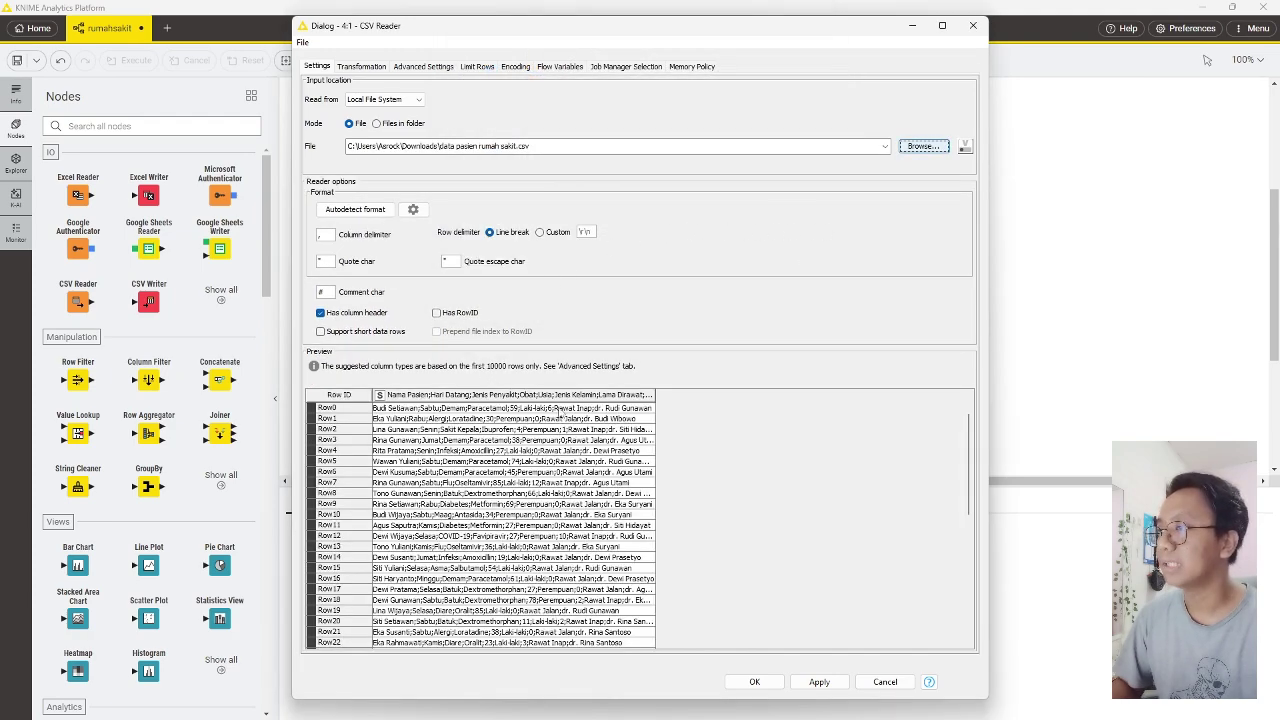
- Set the CSV Reader's column delimiter to a semicolon (;), accept the configuration and execute the node
left_click(333, 234)
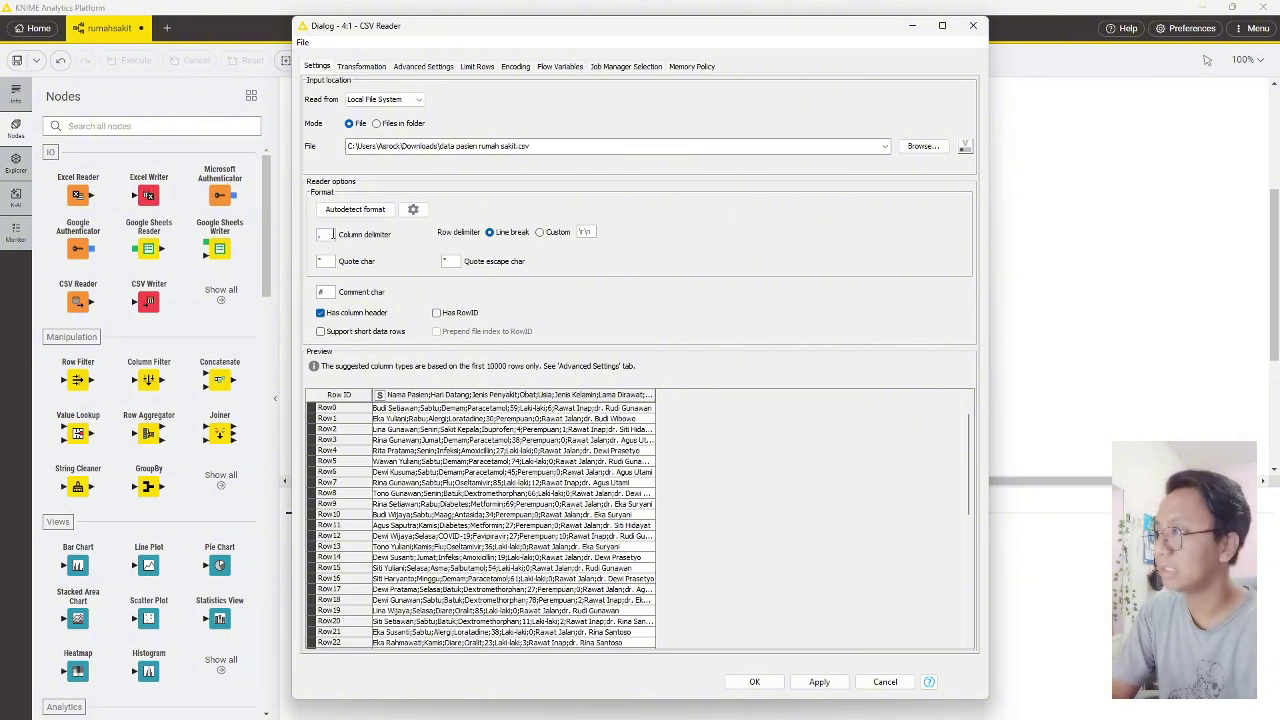
key("BackSpace")
type(";")
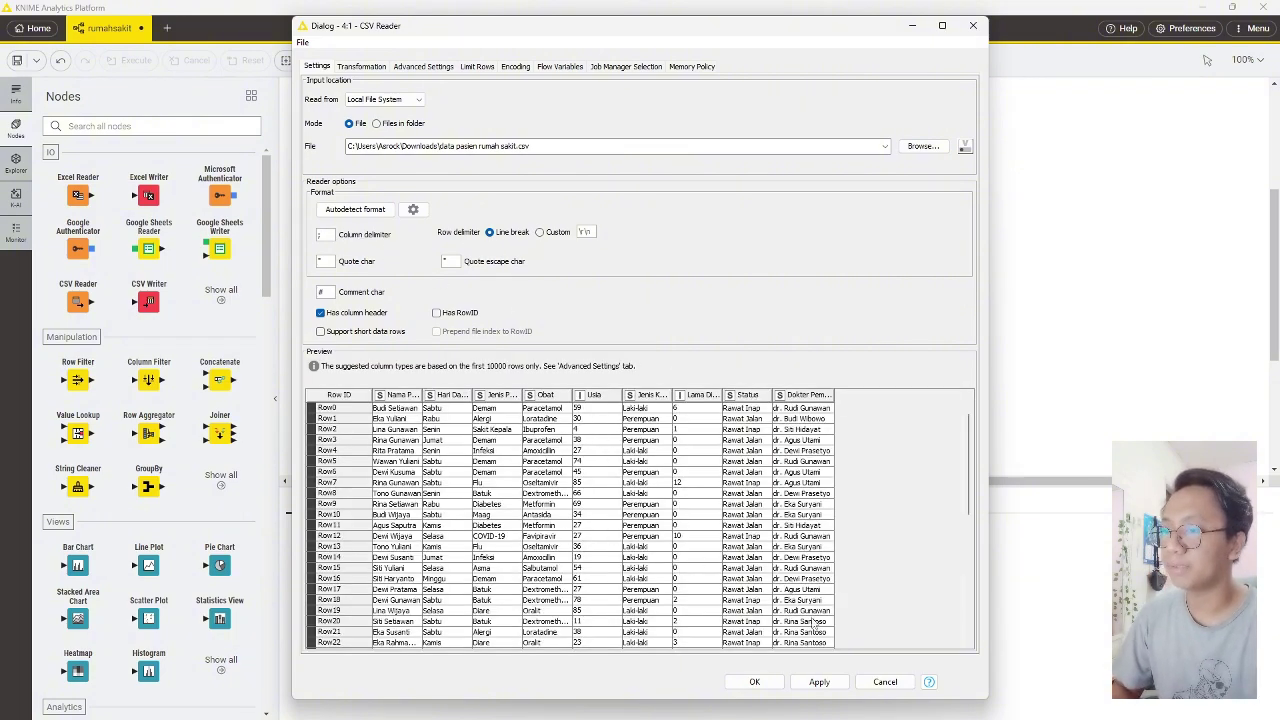
left_click(754, 681)
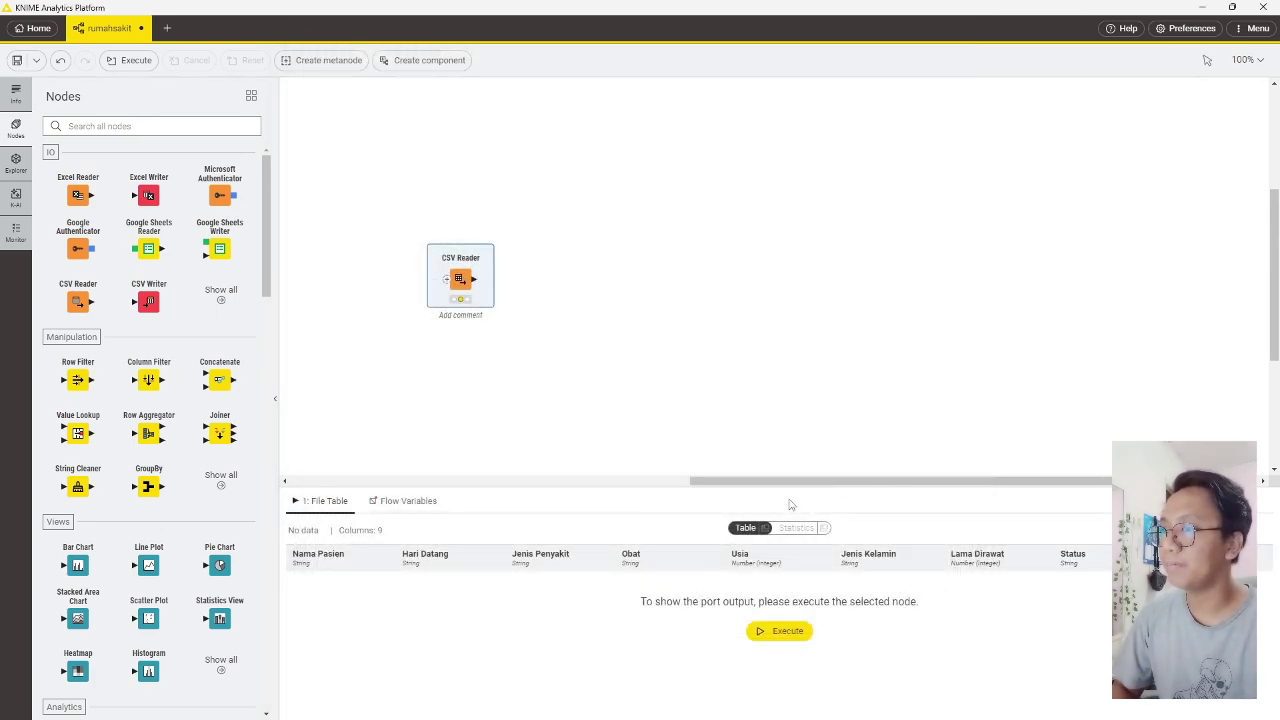
left_click(787, 631)
- Examine the CSV Reader's patient table in the enlarged output and in a separate window, and restore the canvas view
left_click_drag(831, 472, 806, 219)
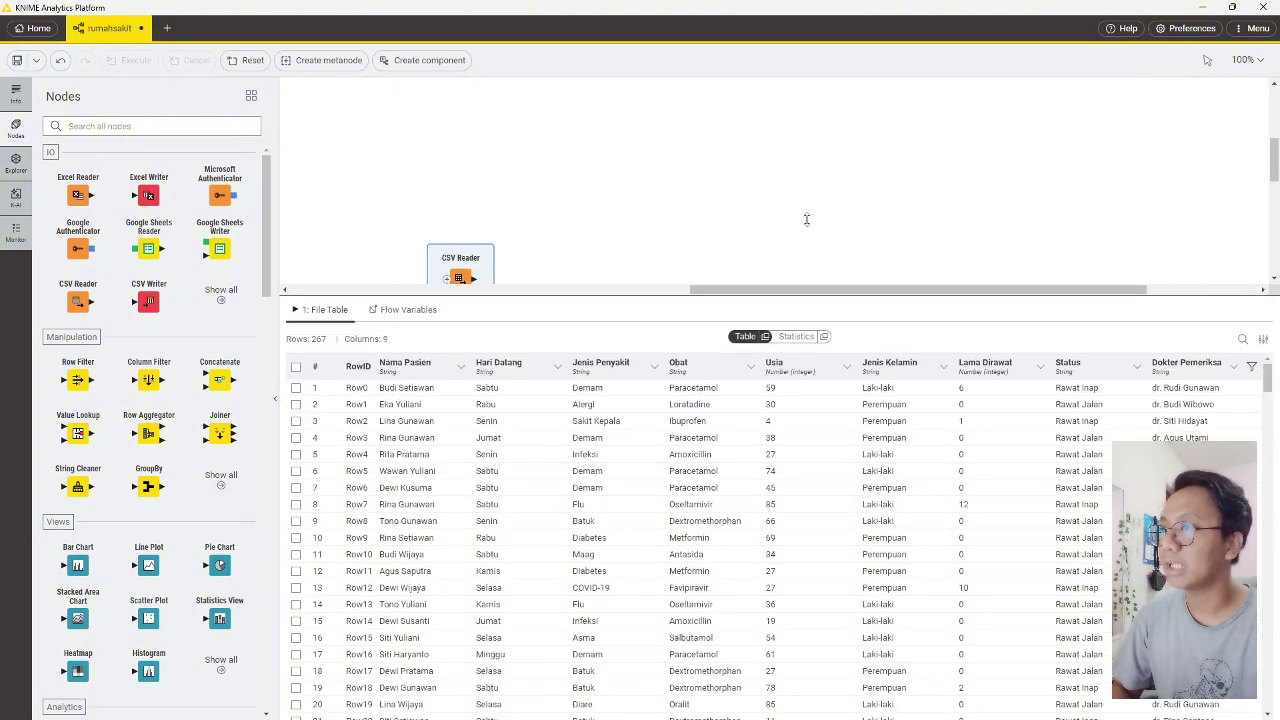
left_click(766, 229)
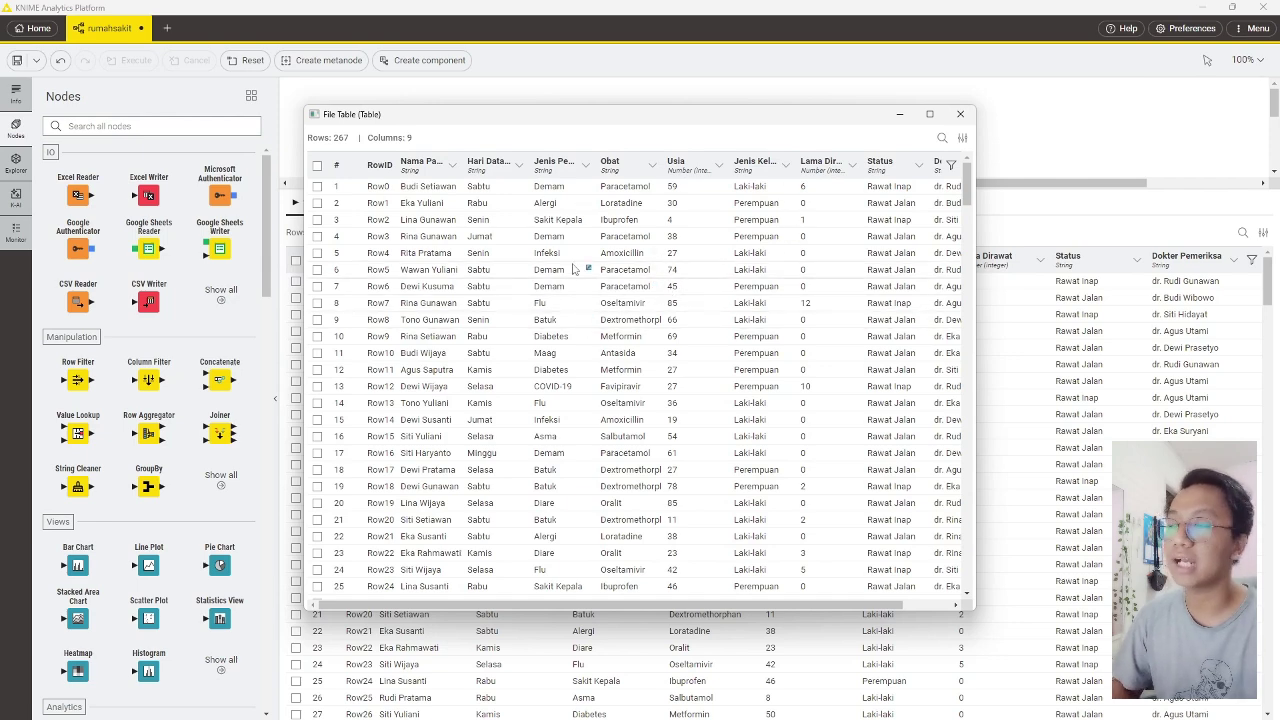
scroll(590, 275, "down", 15)
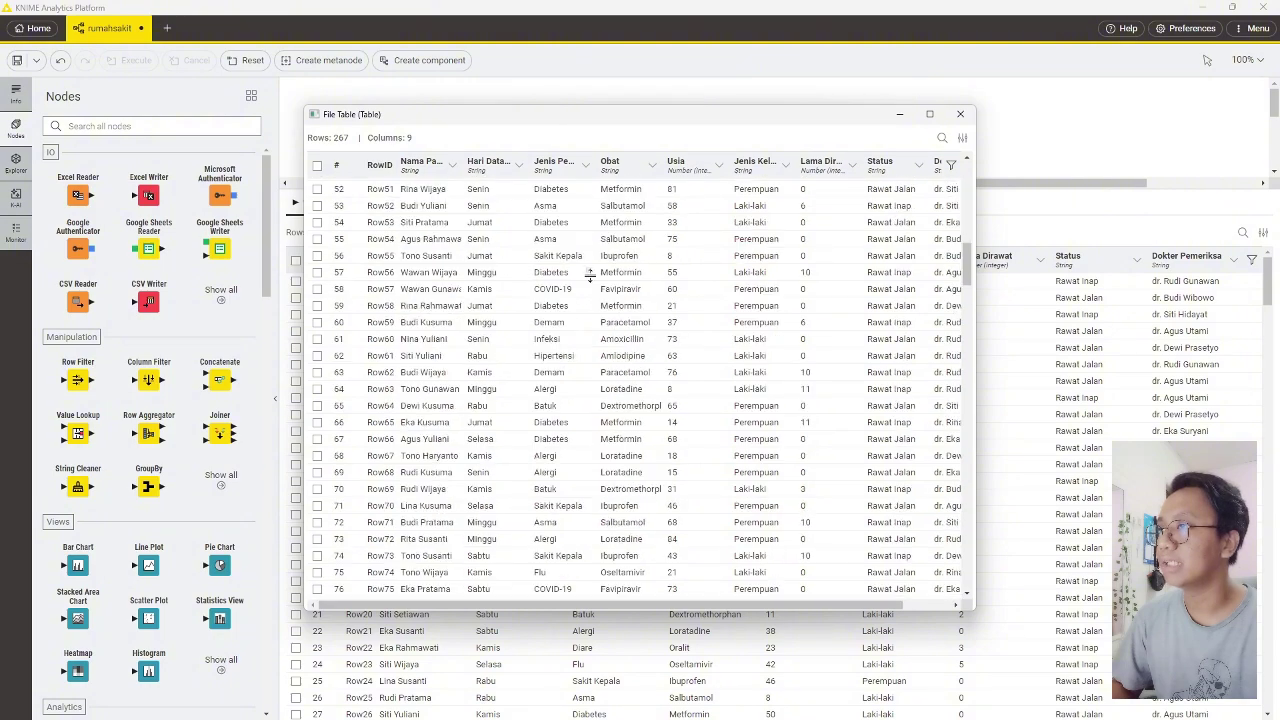
left_click_drag(967, 280, 960, 138)
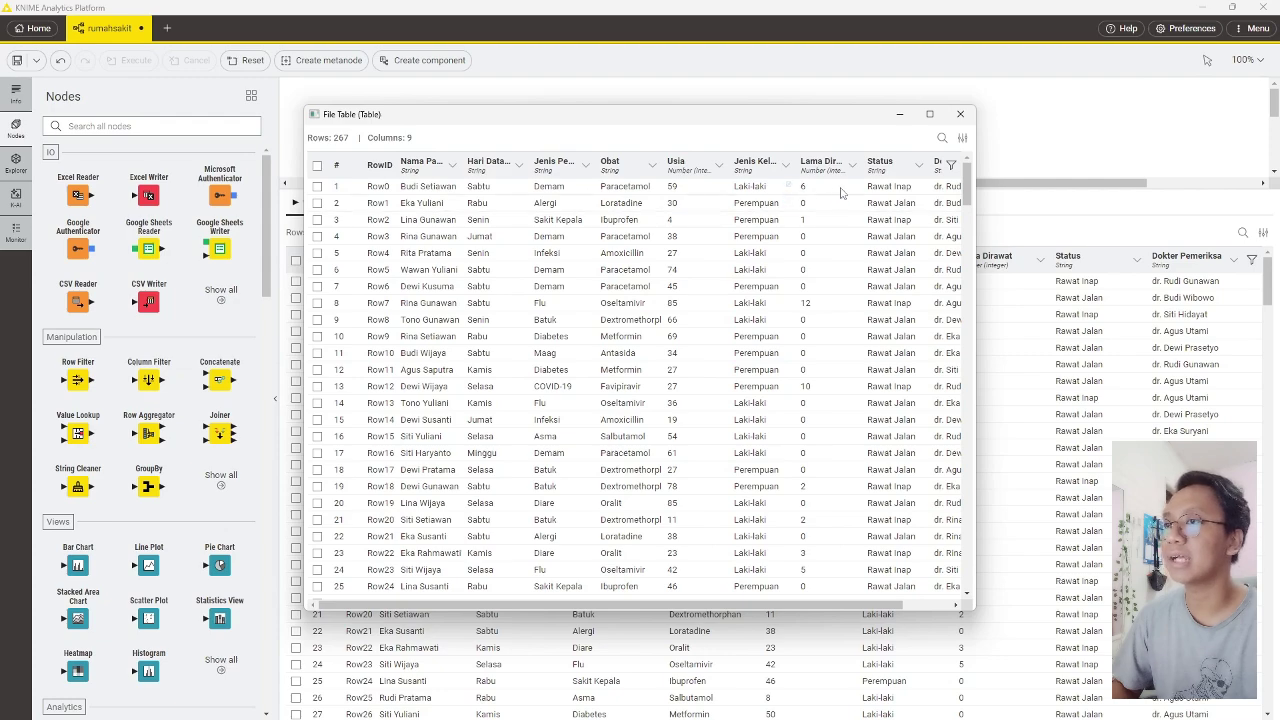
left_click(960, 113)
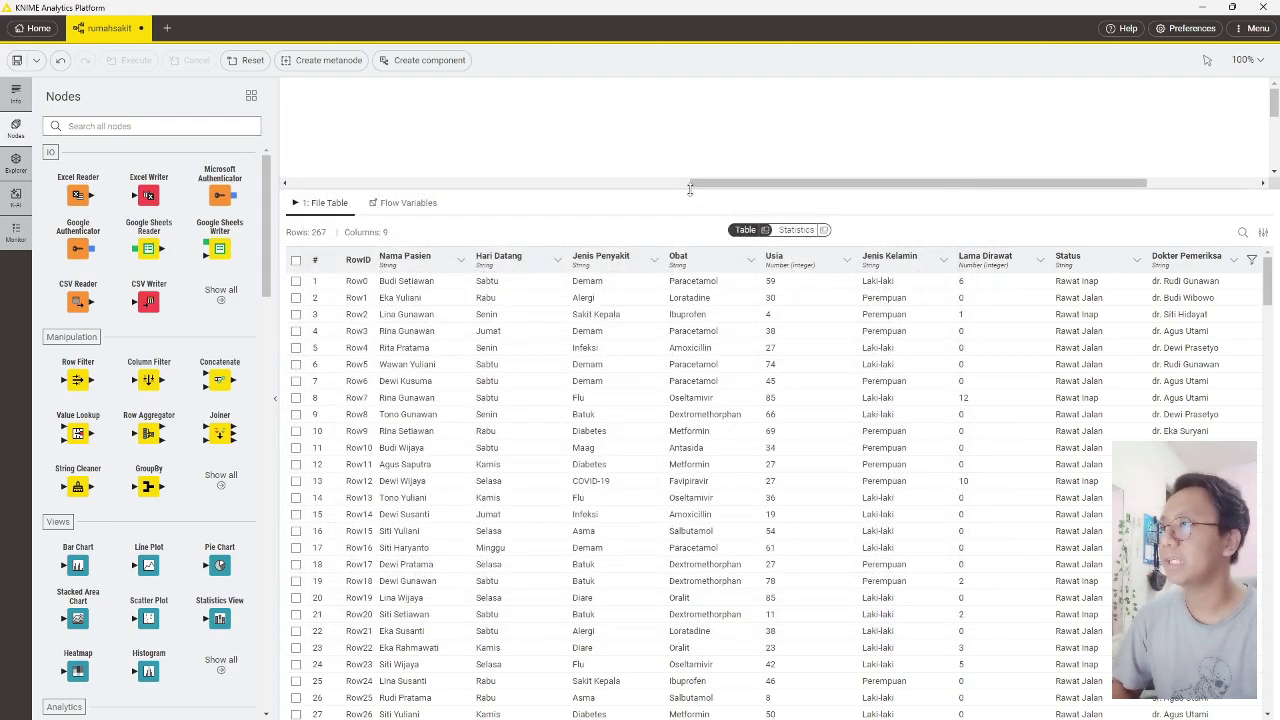
left_click_drag(689, 188, 650, 514)
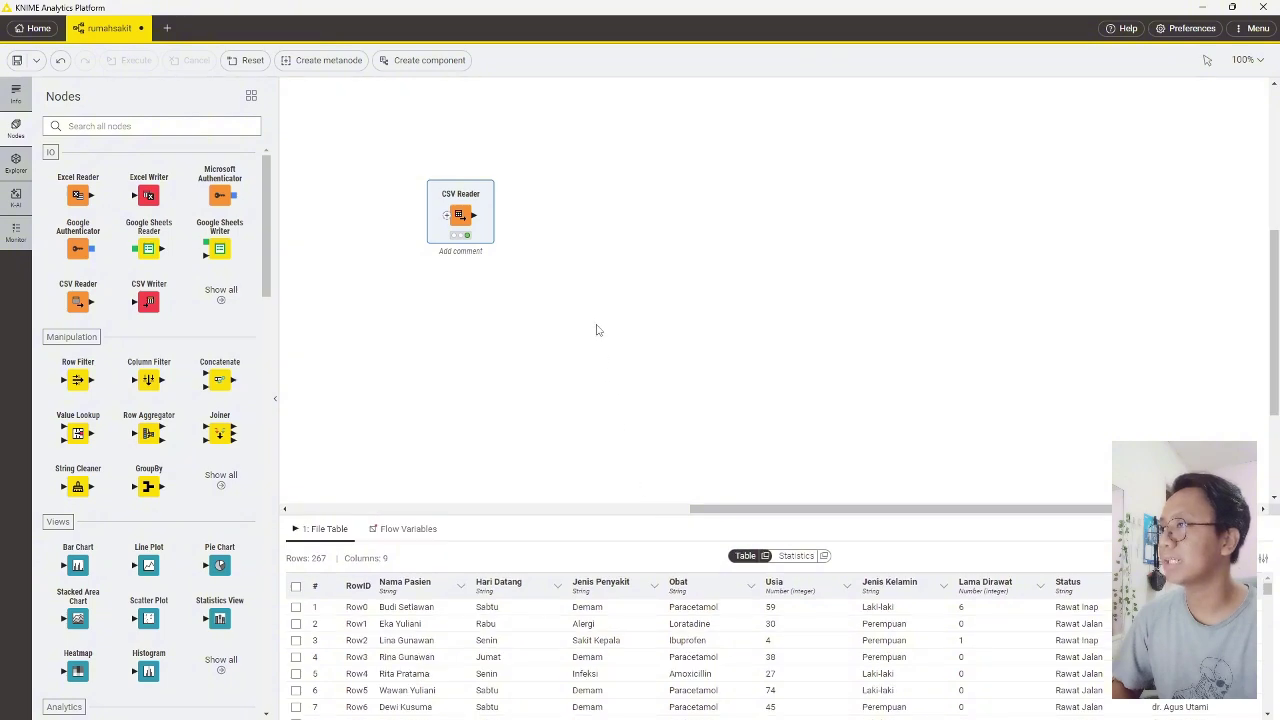
left_click(598, 332)
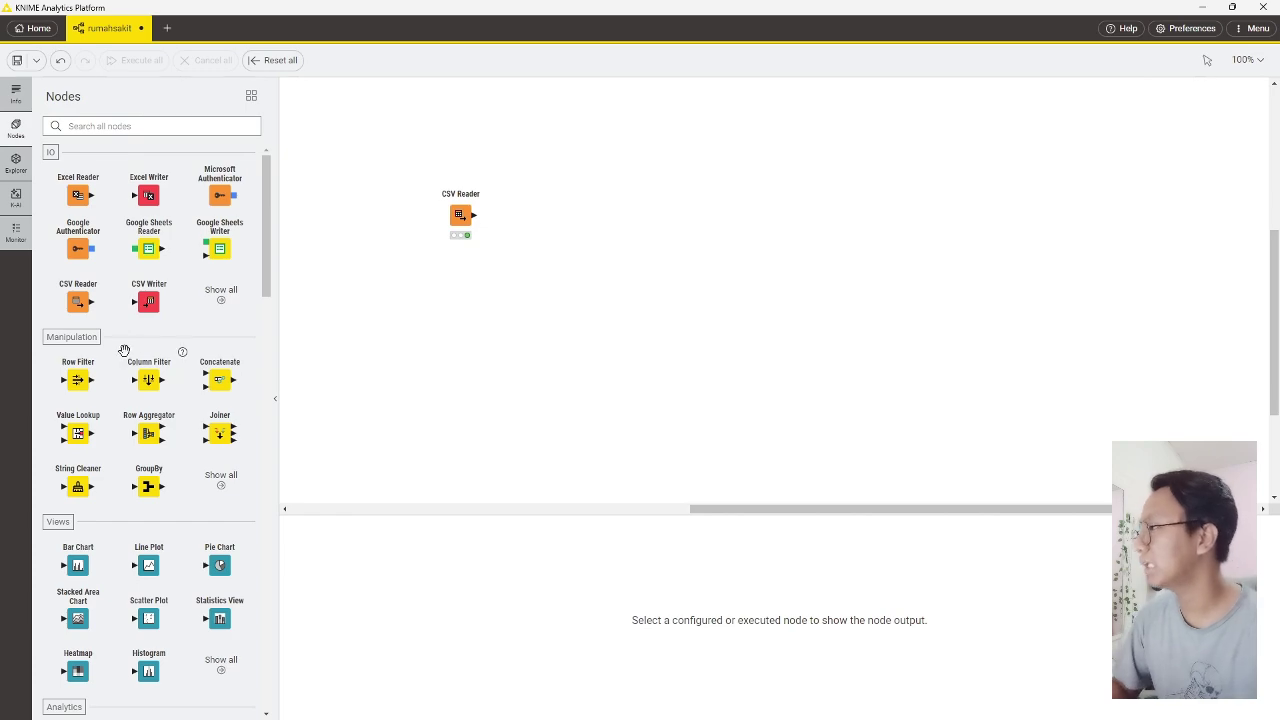
- Add a GroupBy node beside the CSV Reader and connect the reader's output to its input
scroll(118, 431, "down", 1)
scroll(119, 467, "up", 1)
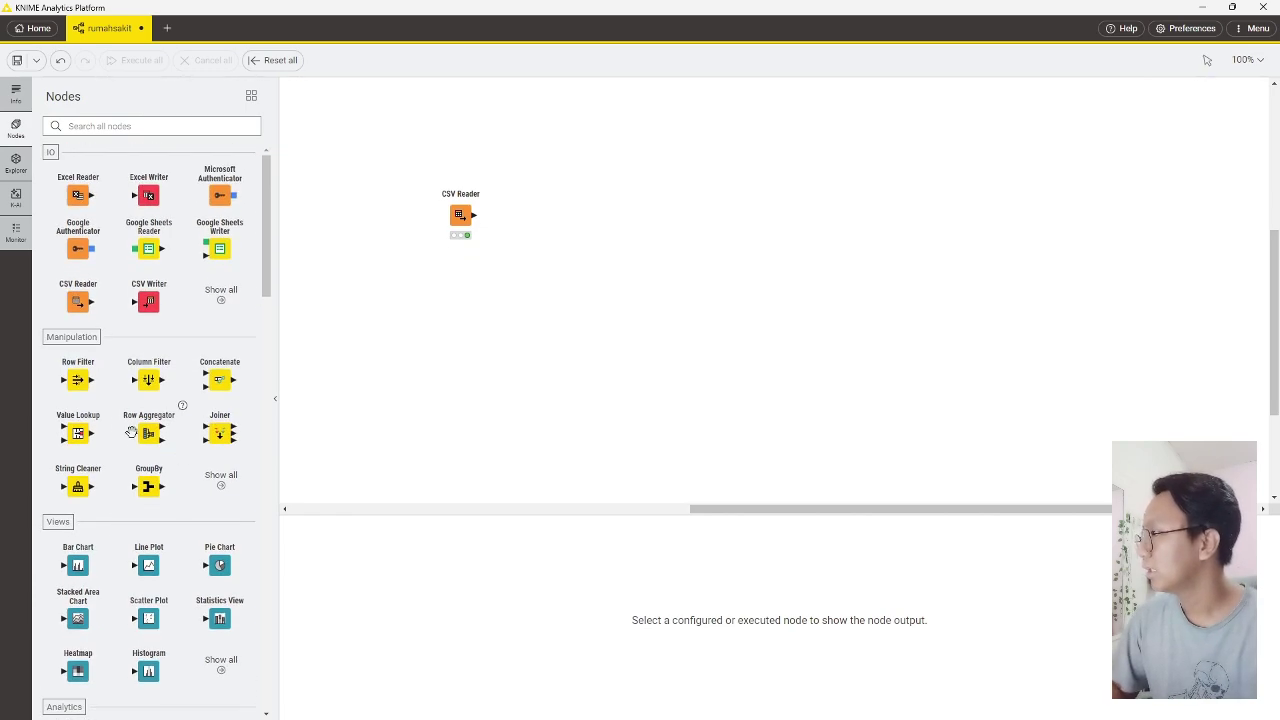
left_click_drag(142, 486, 540, 218)
left_click(692, 289)
mouse_move(462, 216)
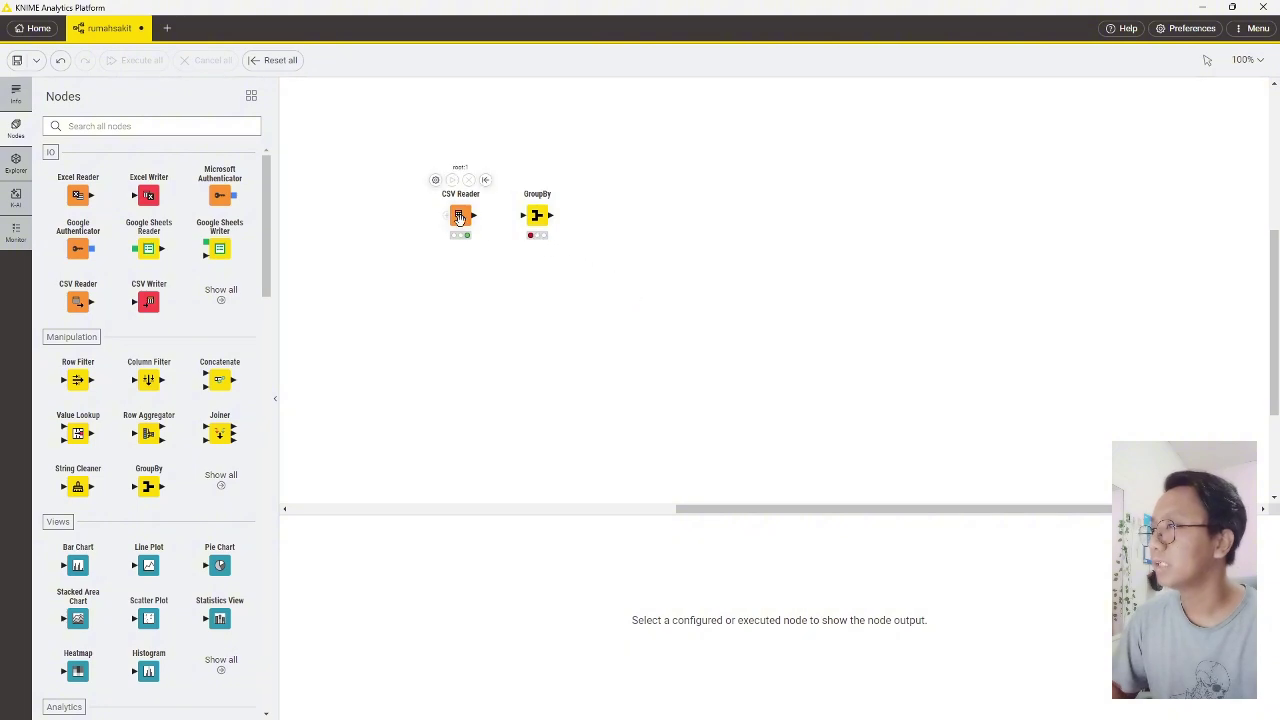
left_click_drag(476, 216, 523, 215)
- Open the GroupBy node's configuration and set Hari Datang as the group column
double_click(537, 214)
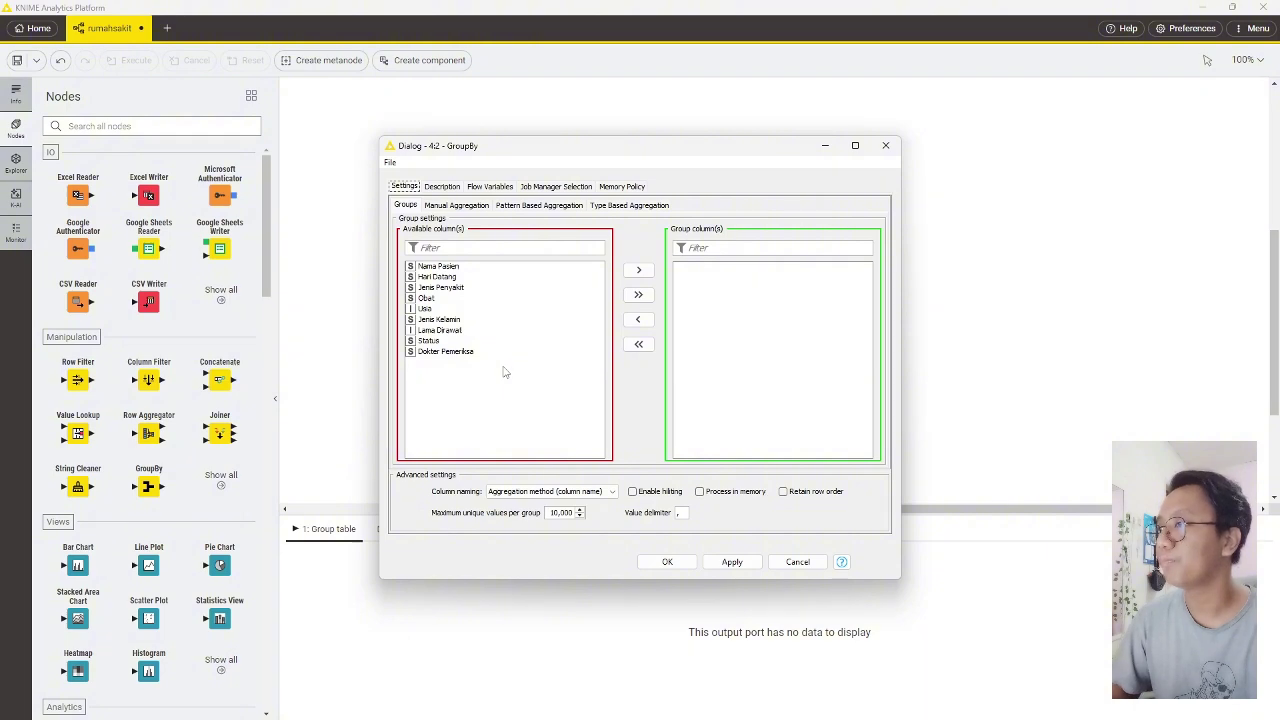
double_click(437, 277)
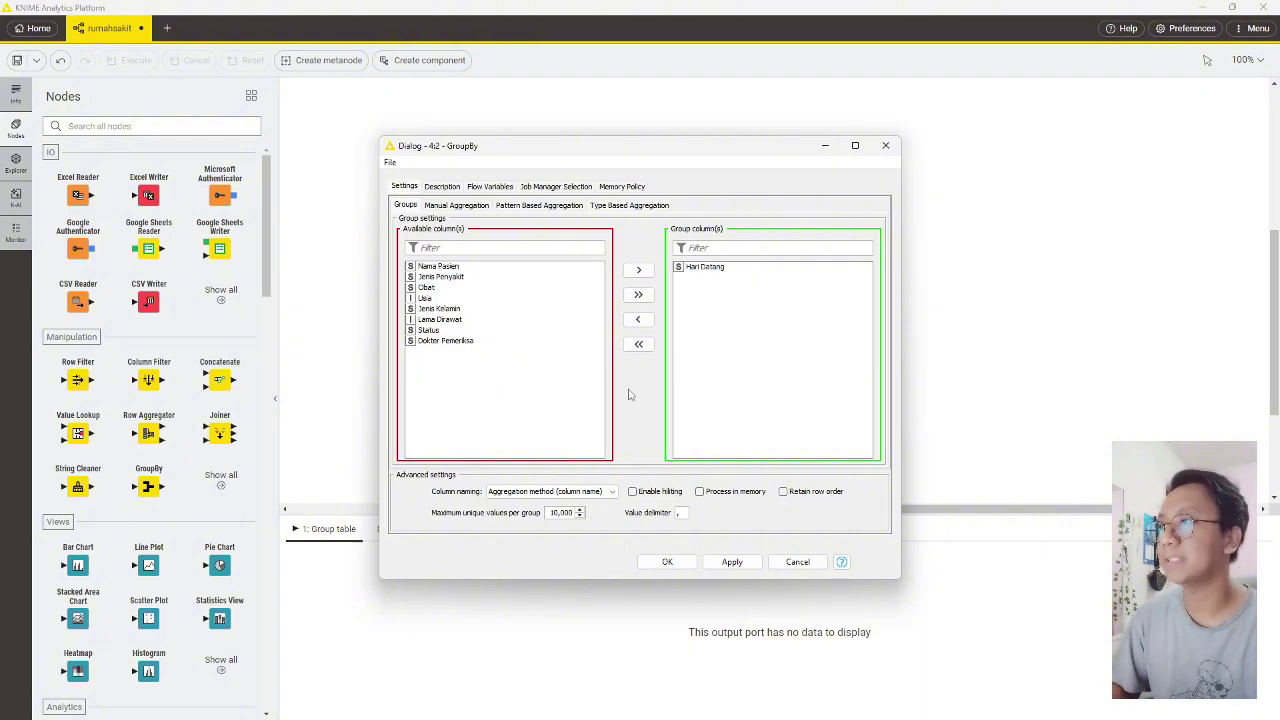
left_click(460, 205)
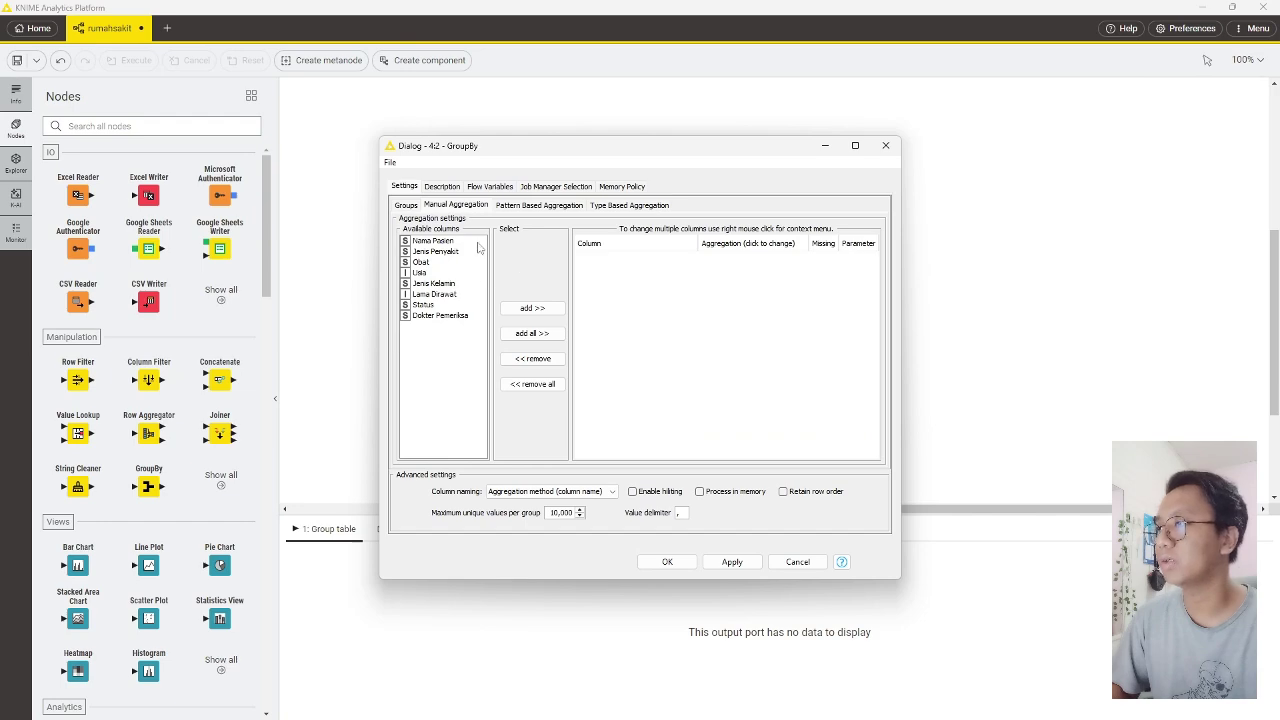
left_click(404, 204)
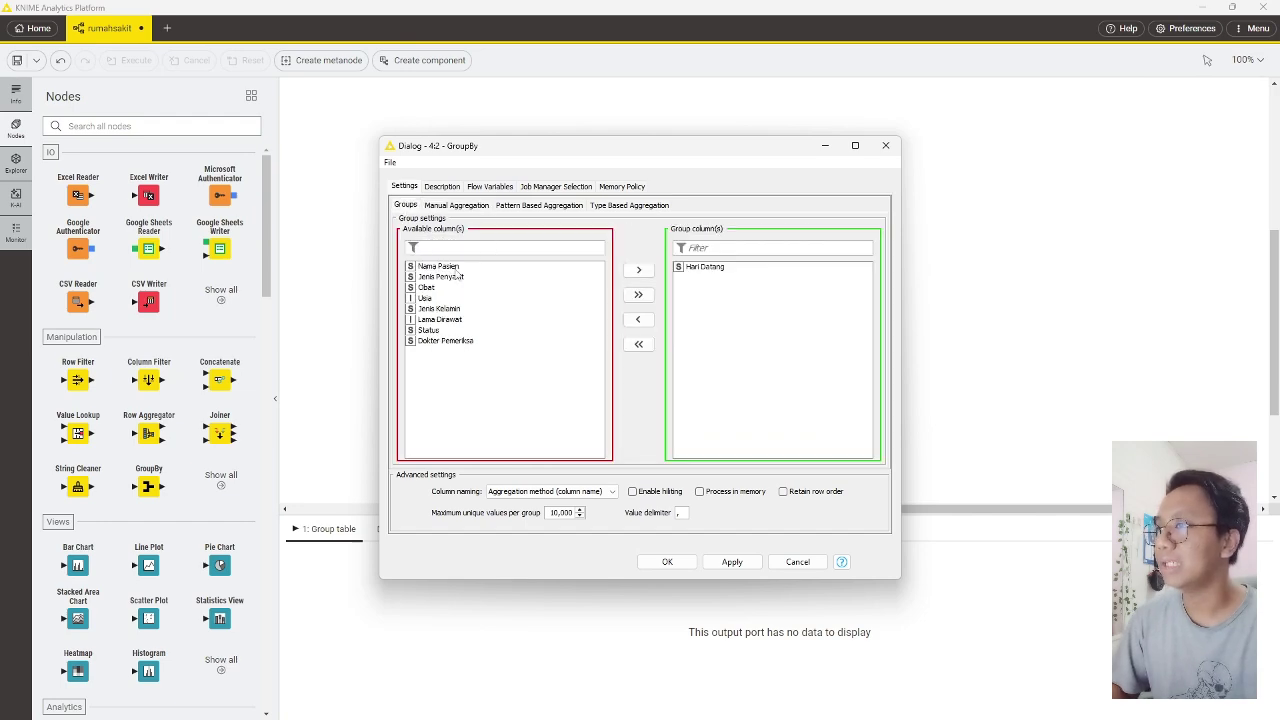
- Add Nama Pasien as a manual aggregation using Count, accept the GroupBy configuration and execute the node
left_click(456, 207)
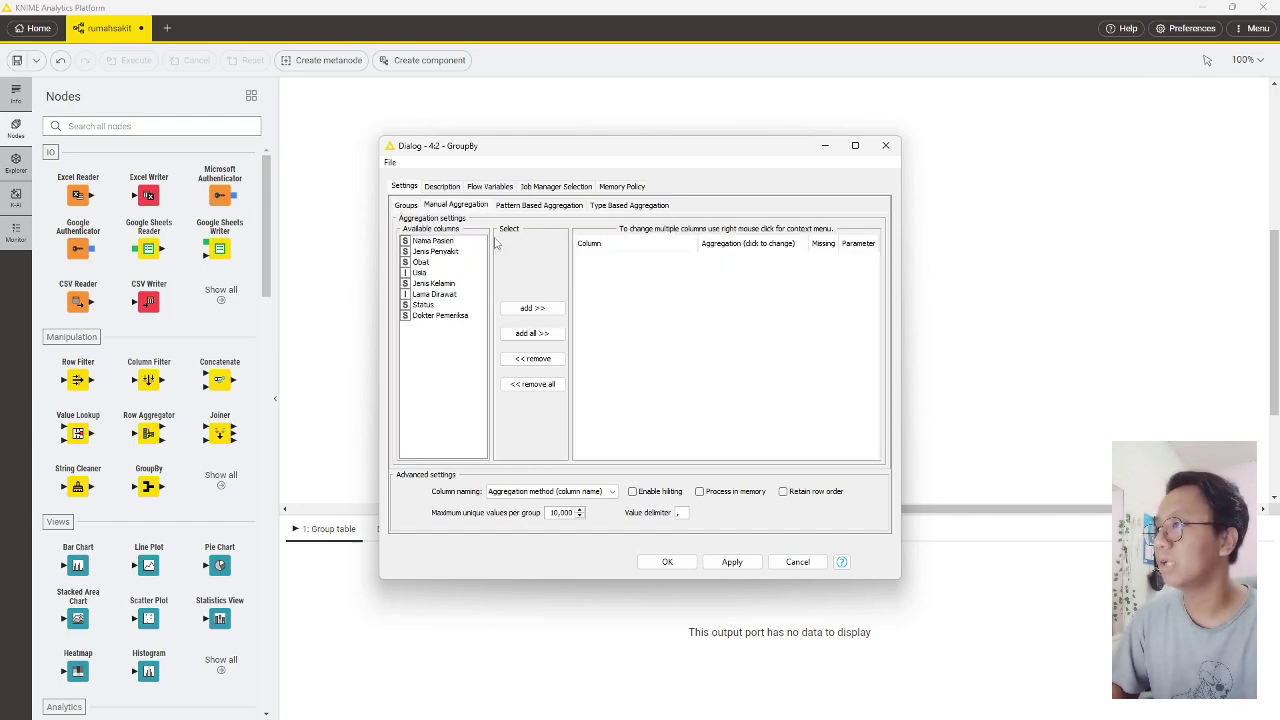
double_click(440, 242)
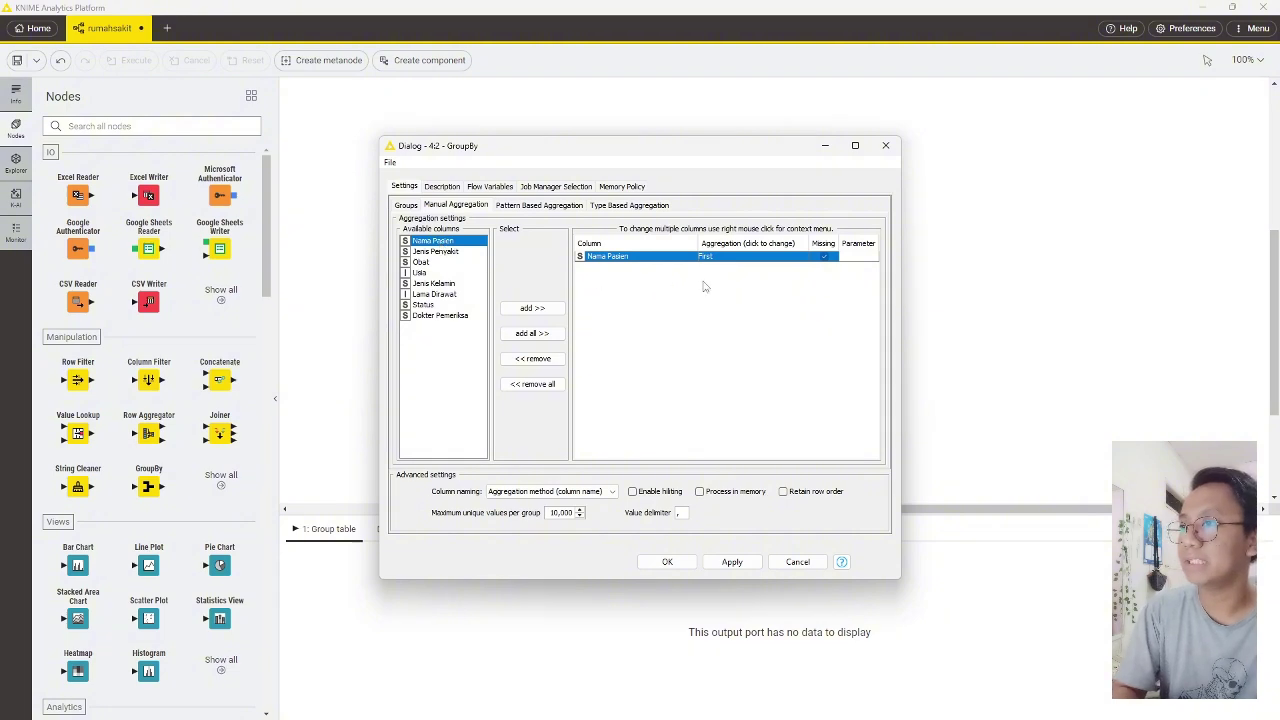
left_click(752, 257)
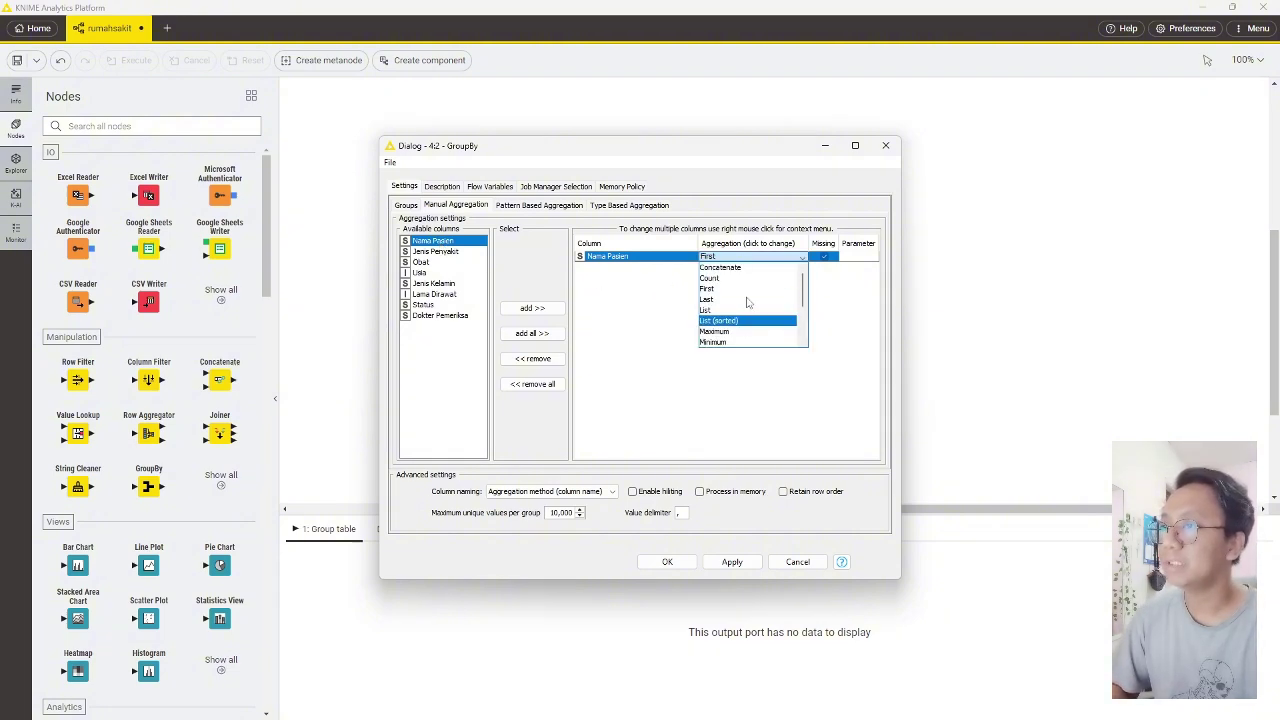
left_click(736, 280)
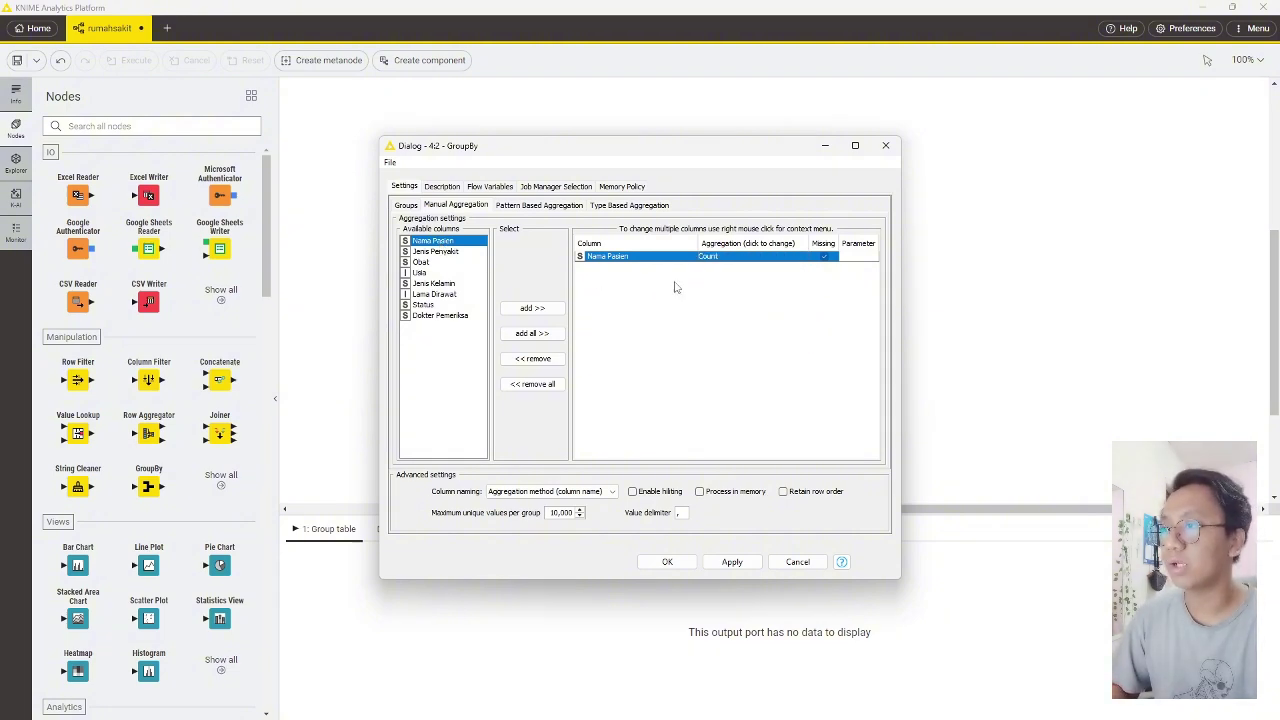
left_click(732, 561)
left_click(667, 561)
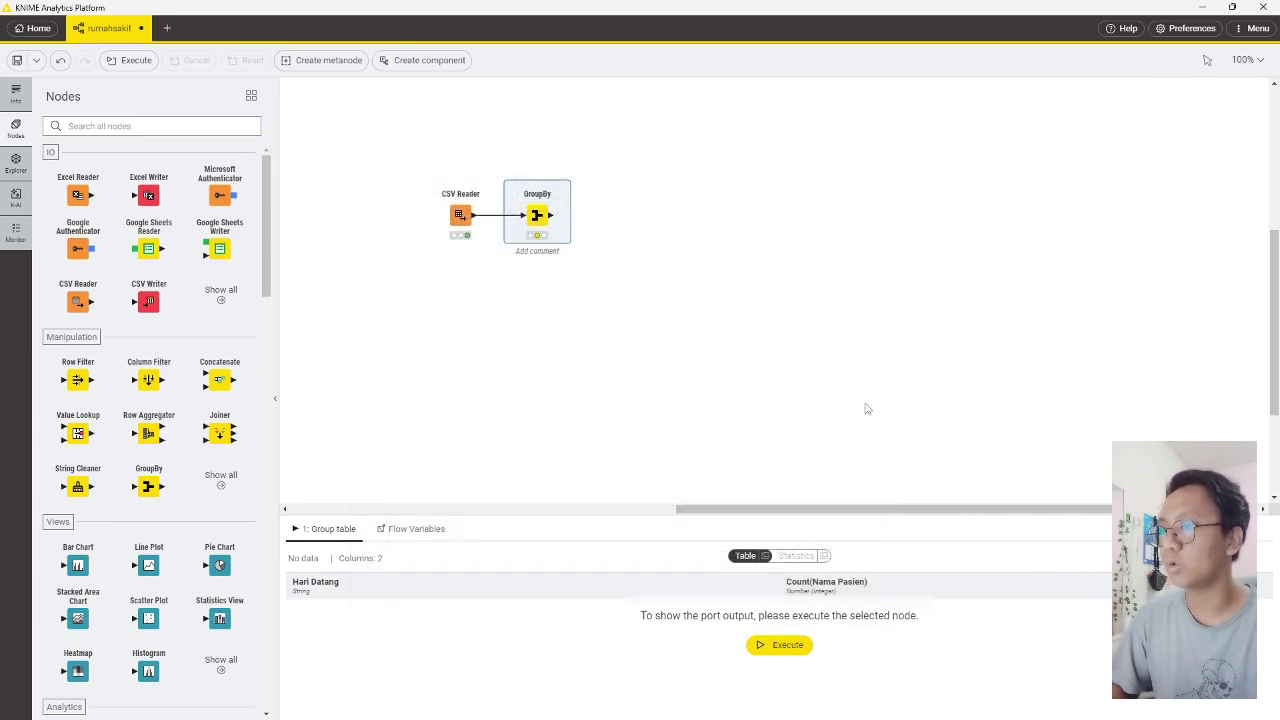
left_click(787, 646)
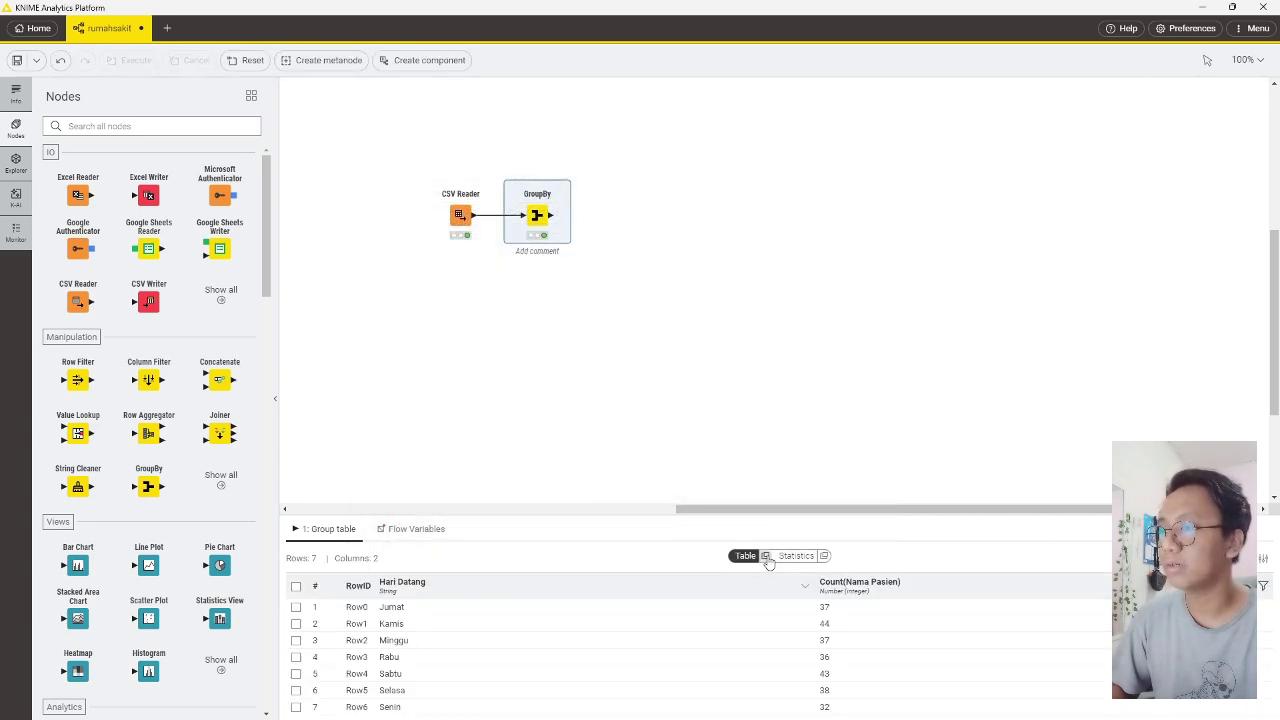
- Examine the patient counts per arrival day in a separate group table window, and close it
left_click(766, 557)
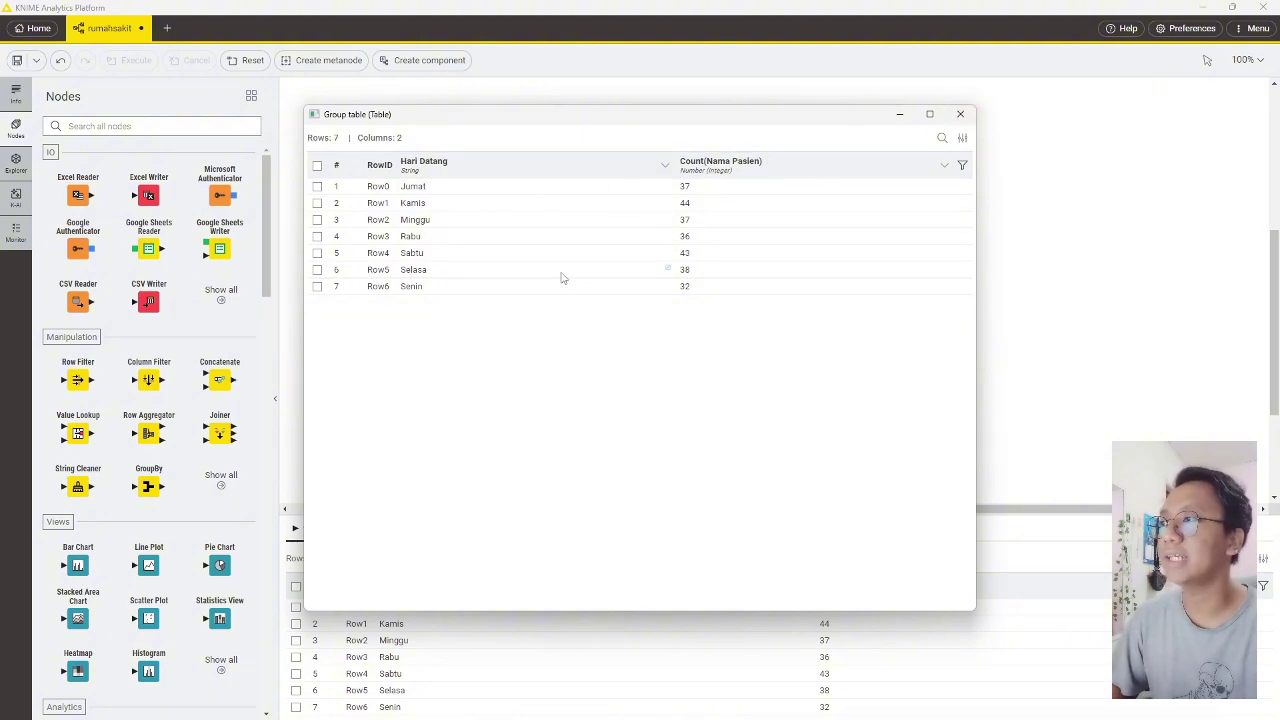
left_click(960, 115)
left_click(749, 231)
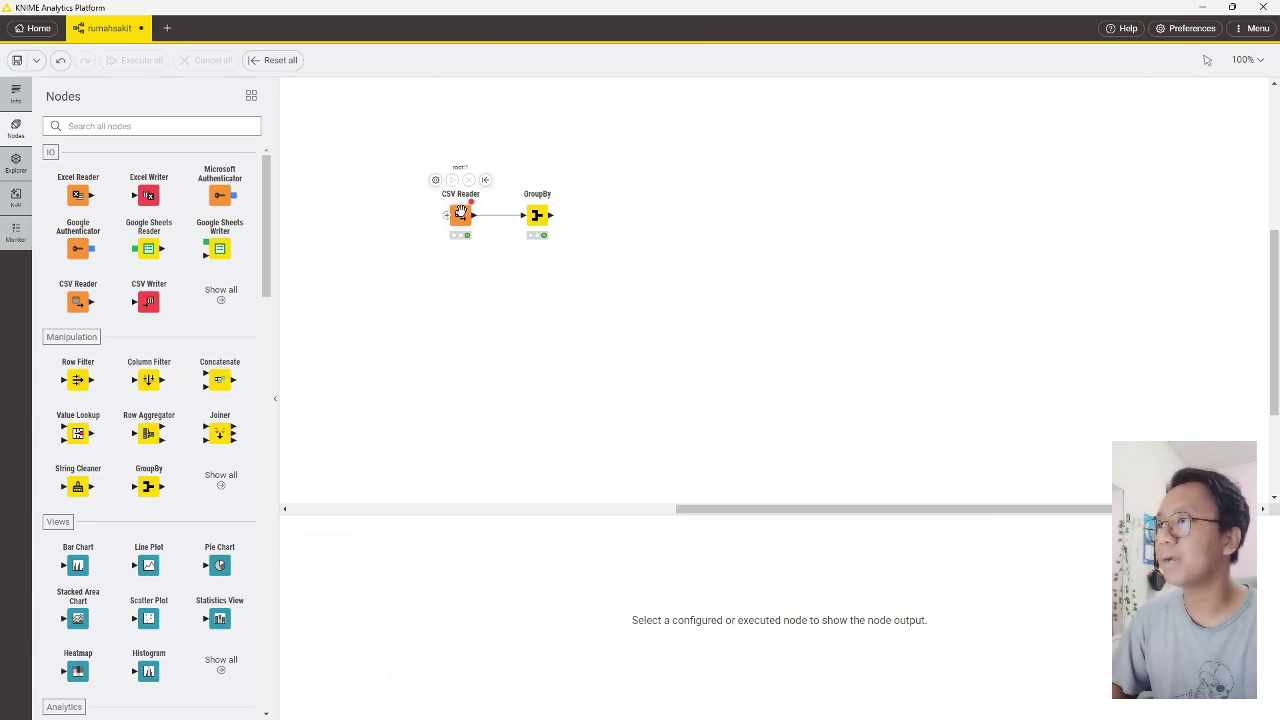
- Move the CSV Reader slightly down and away from GroupBy, and add a Bar Chart node connected to GroupBy's output
left_click_drag(460, 215, 423, 240)
left_click(675, 300)
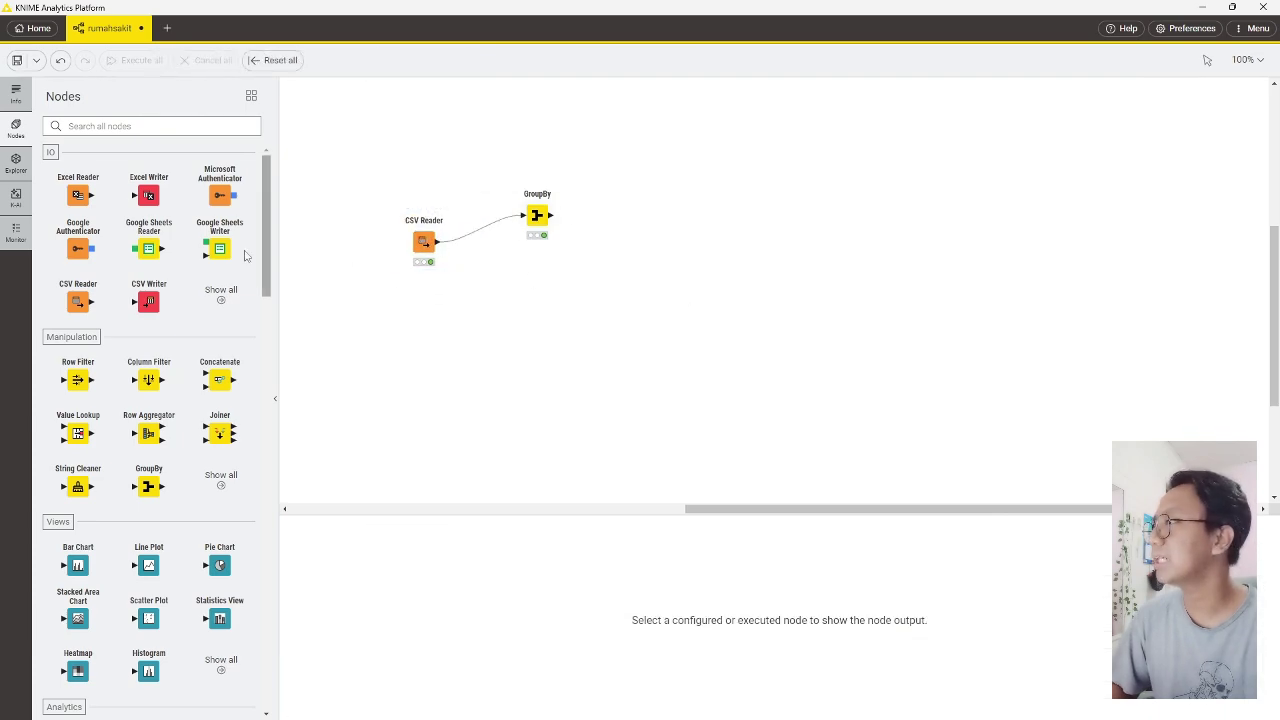
scroll(180, 400, "down", 1)
scroll(178, 400, "down", 2)
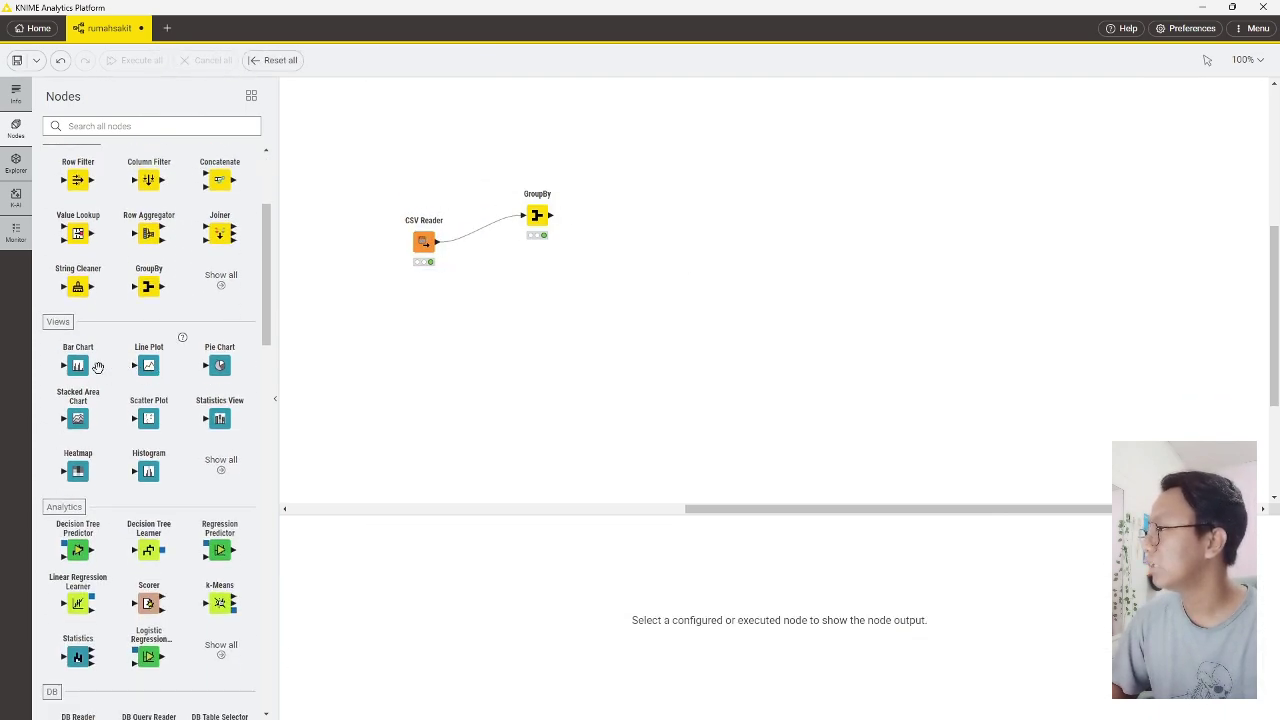
left_click_drag(97, 367, 623, 220)
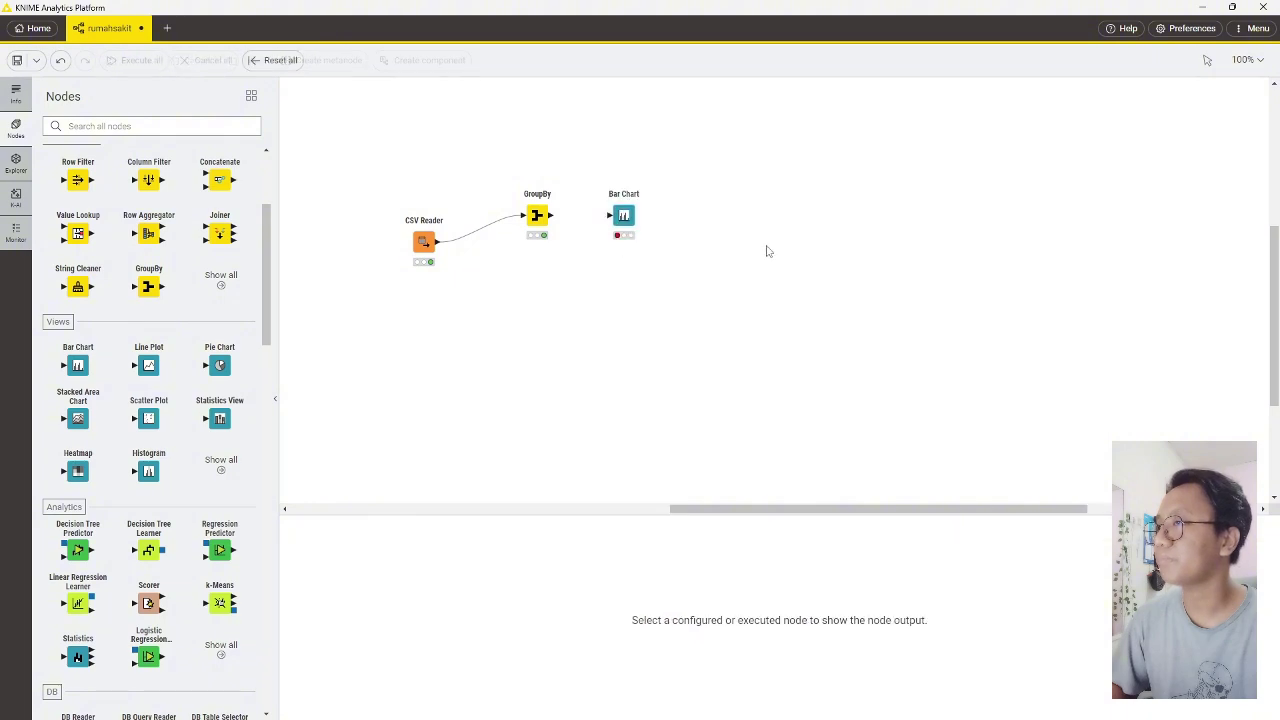
left_click(623, 217)
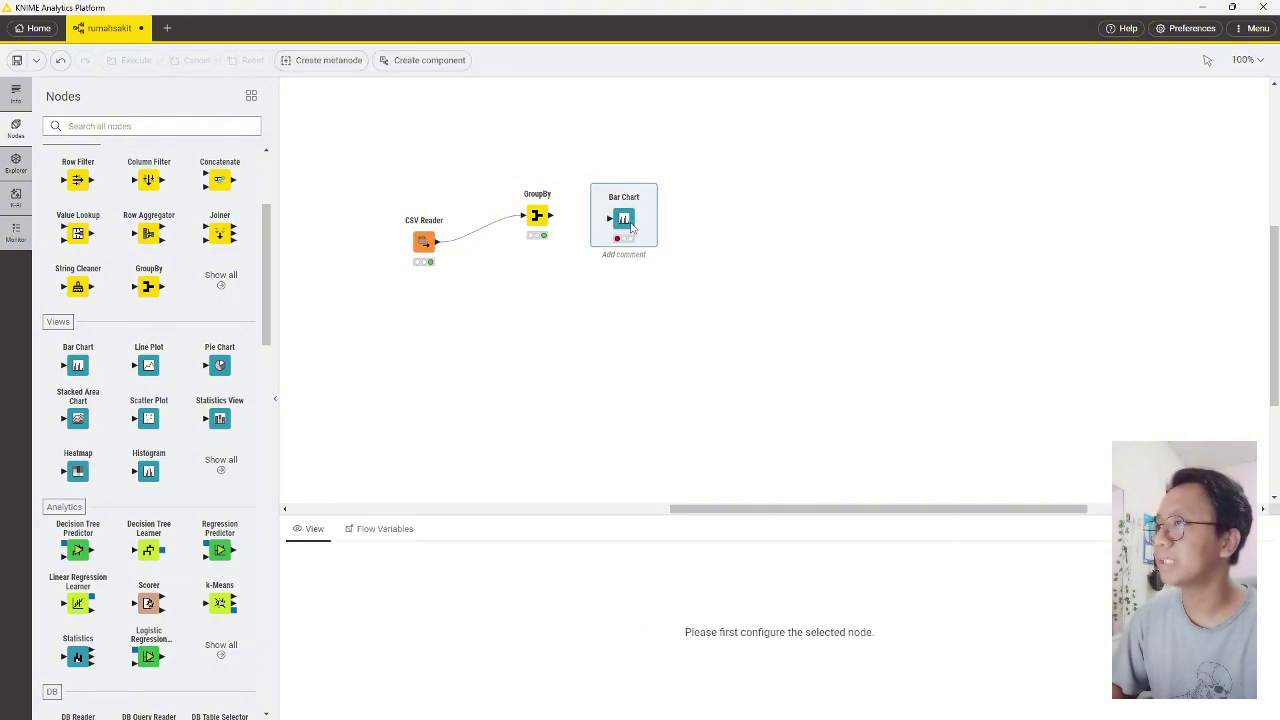
left_click(566, 222)
left_click_drag(550, 215, 615, 222)
- Configure the Bar Chart with Hari Datang as category, Sum aggregation and bar values shown, then save and execute it
double_click(623, 216)
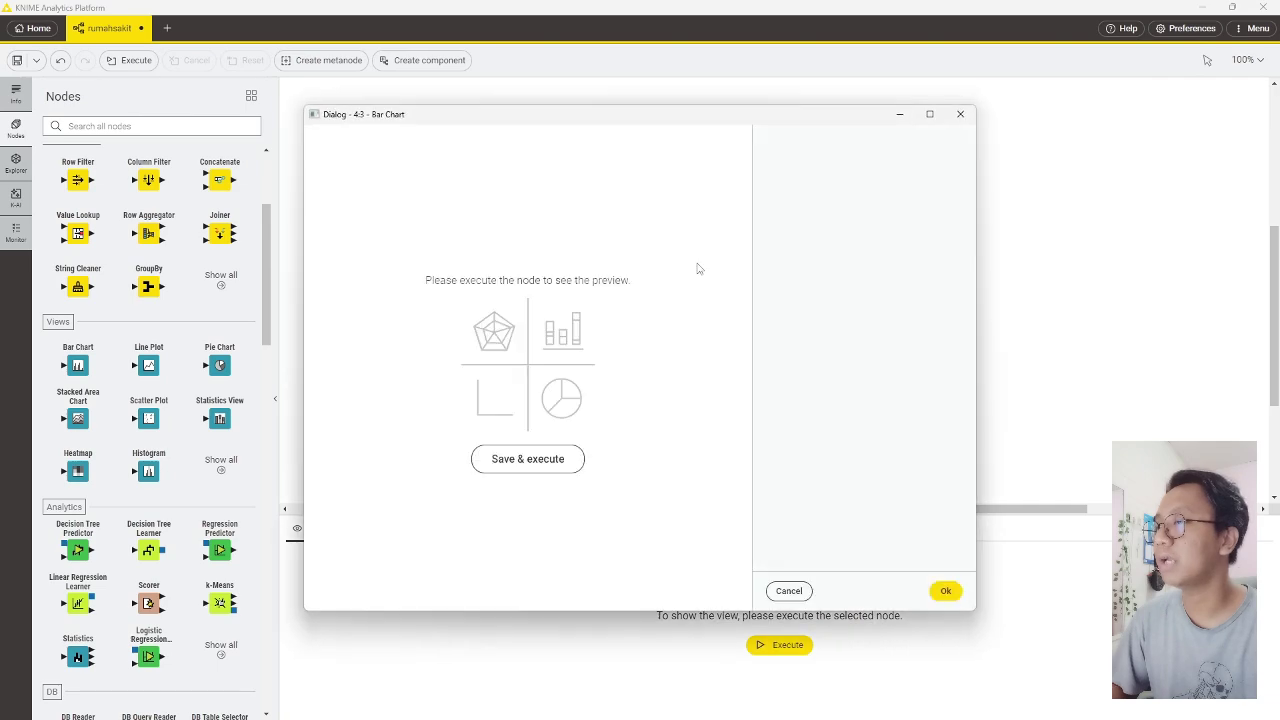
left_click(960, 114)
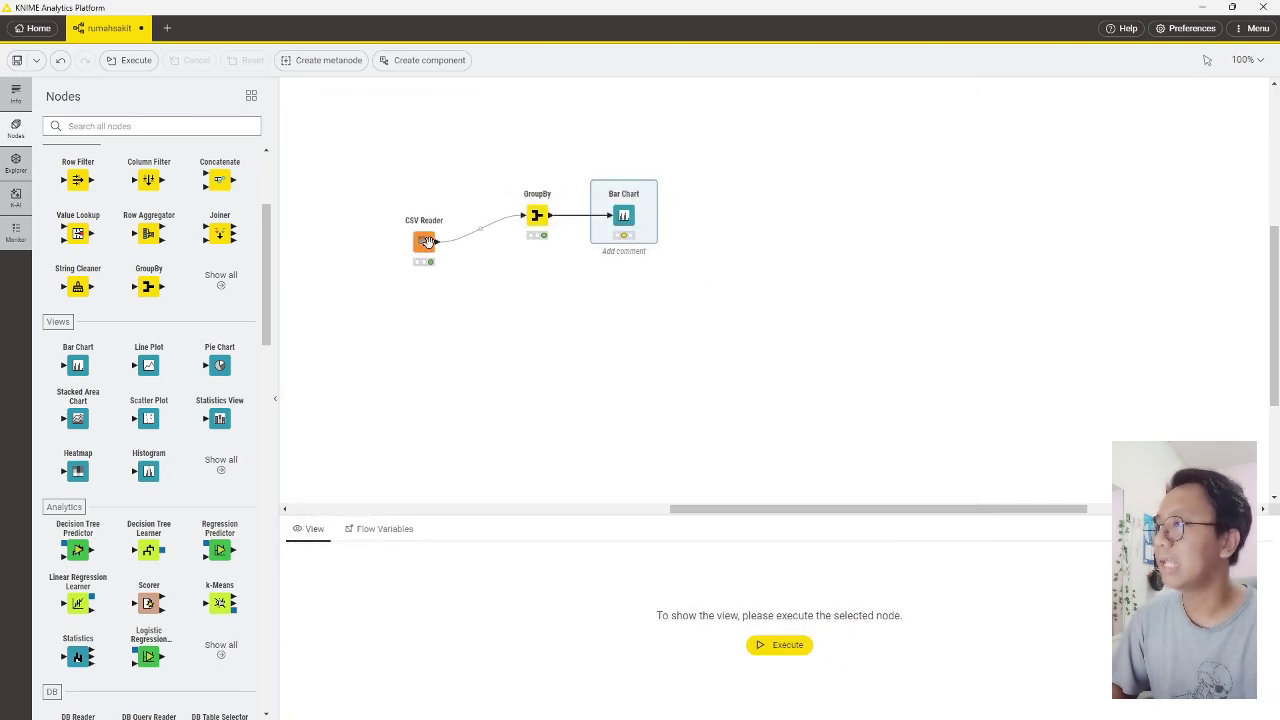
double_click(622, 214)
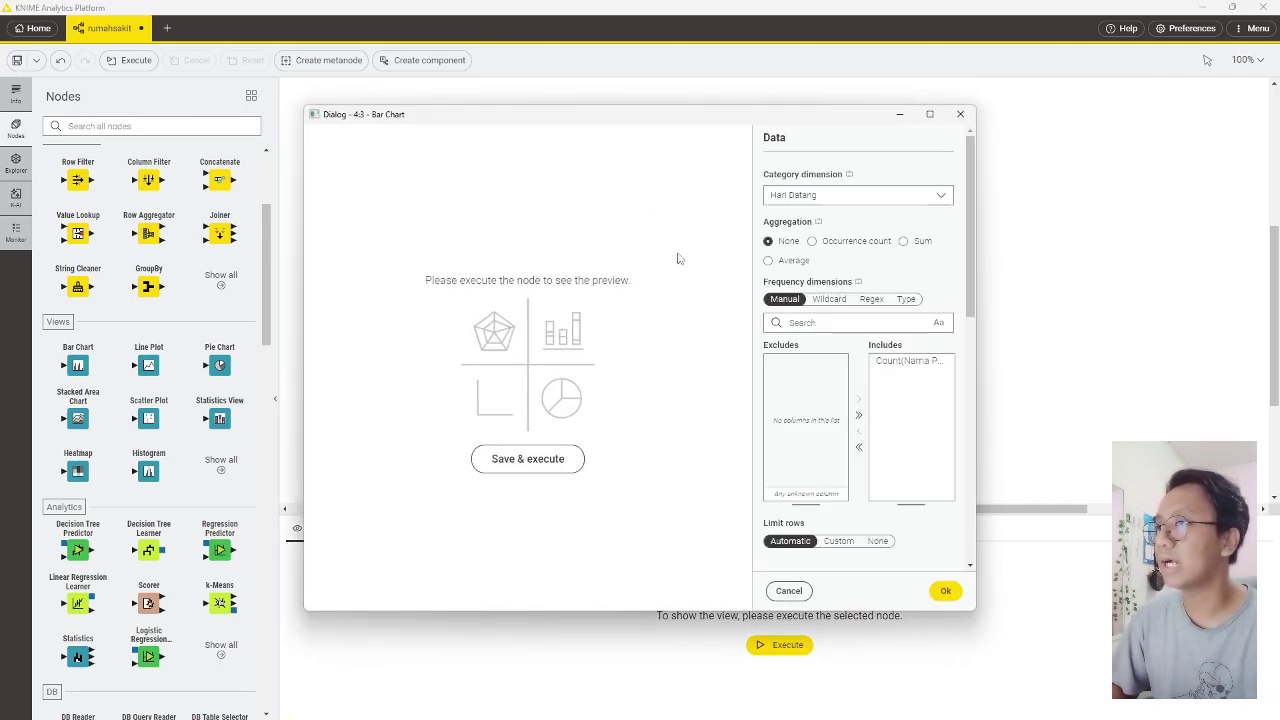
left_click(825, 200)
left_click(916, 265)
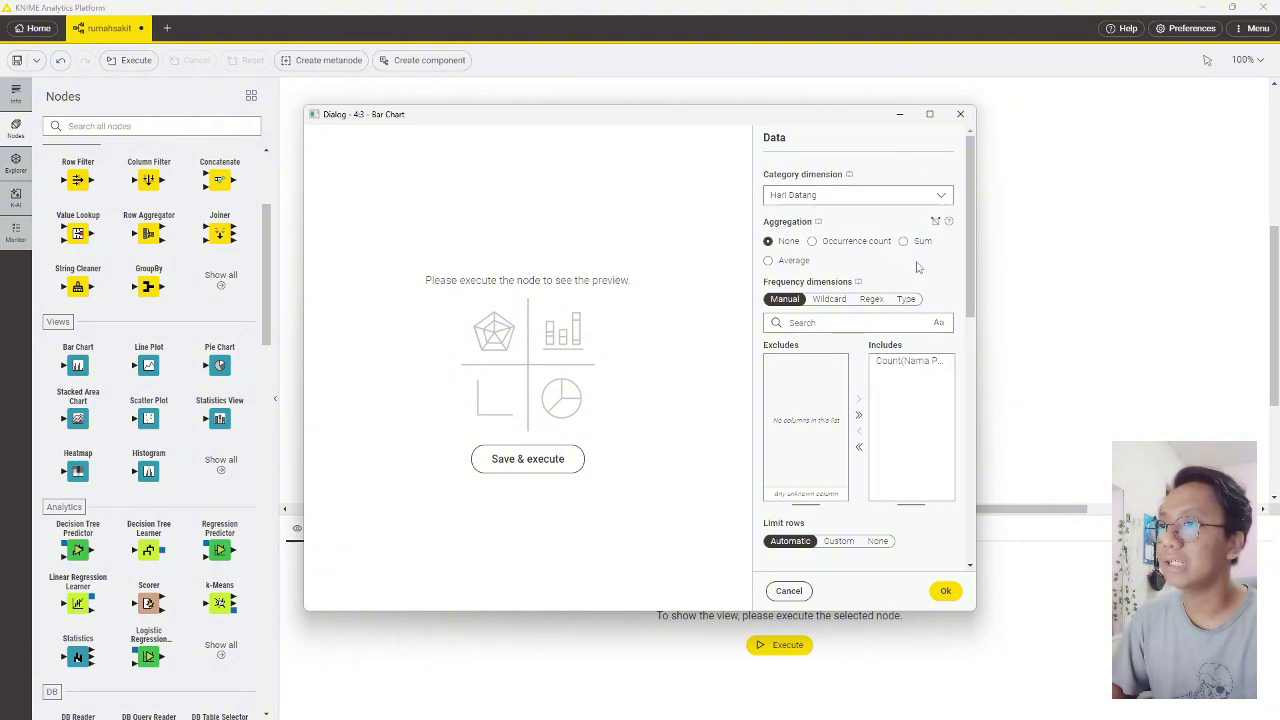
left_click(904, 243)
scroll(914, 300, "down", 5)
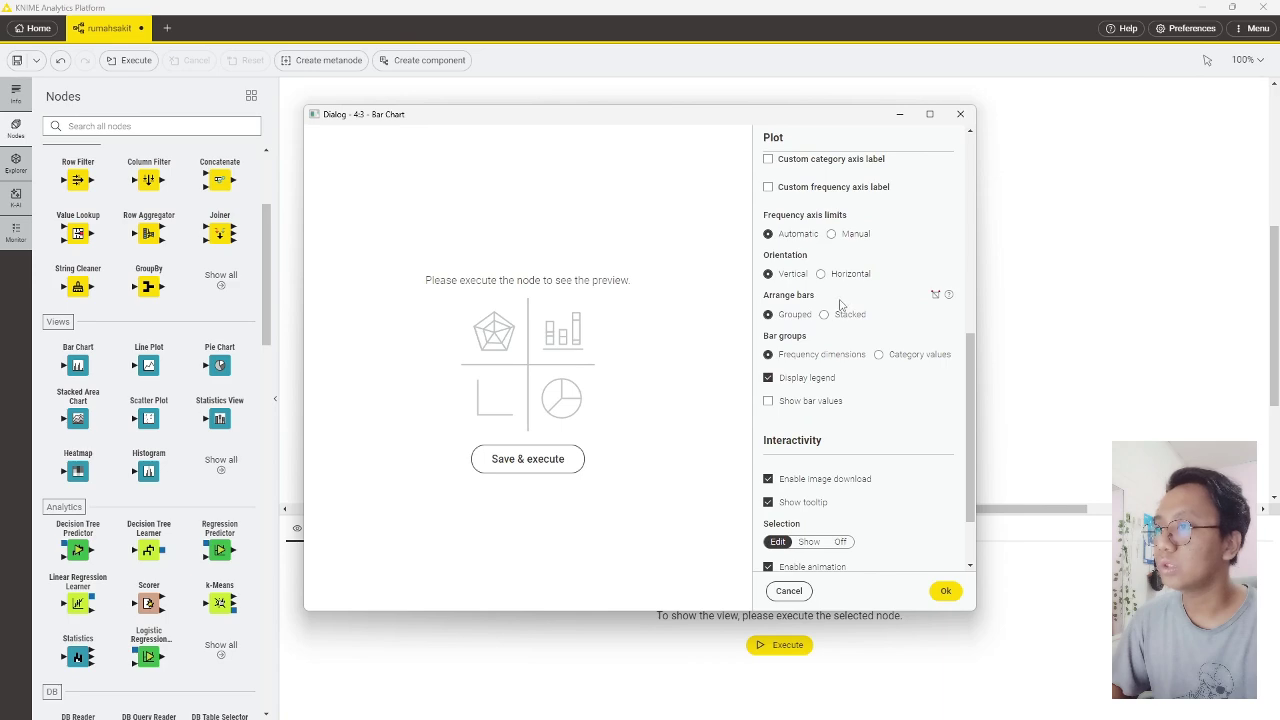
left_click(768, 400)
scroll(790, 415, "down", 2)
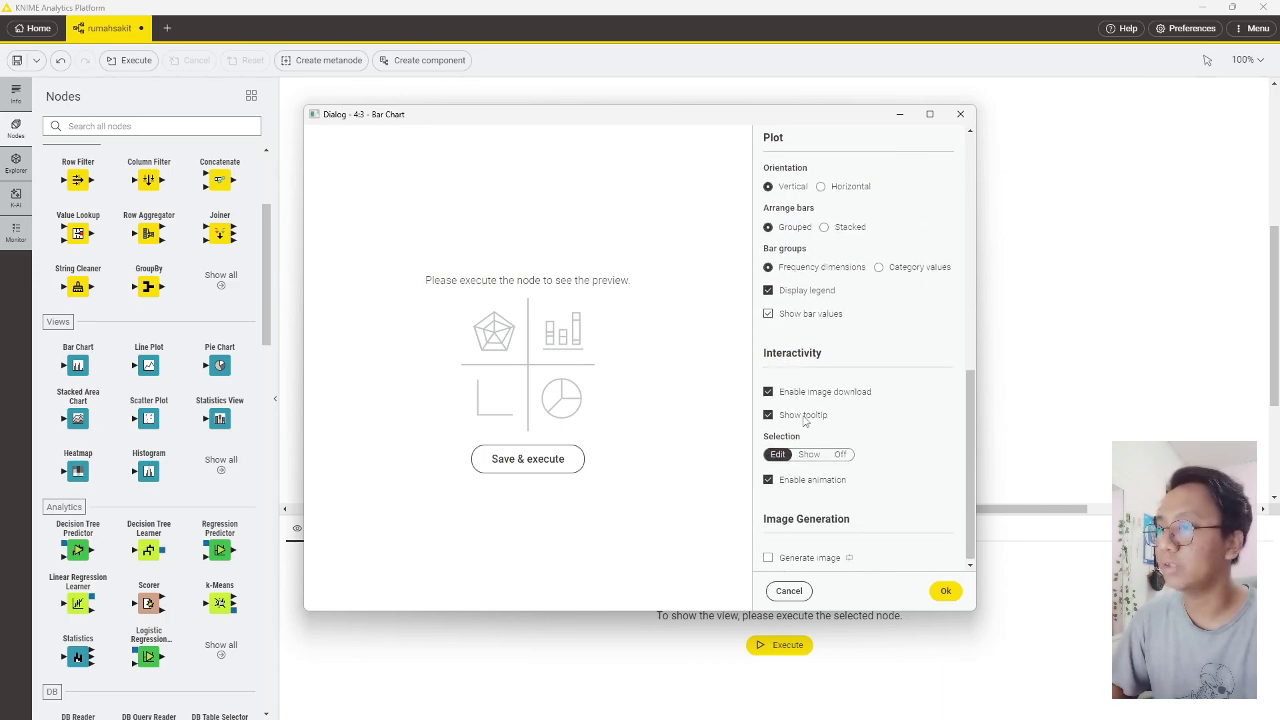
left_click(545, 461)
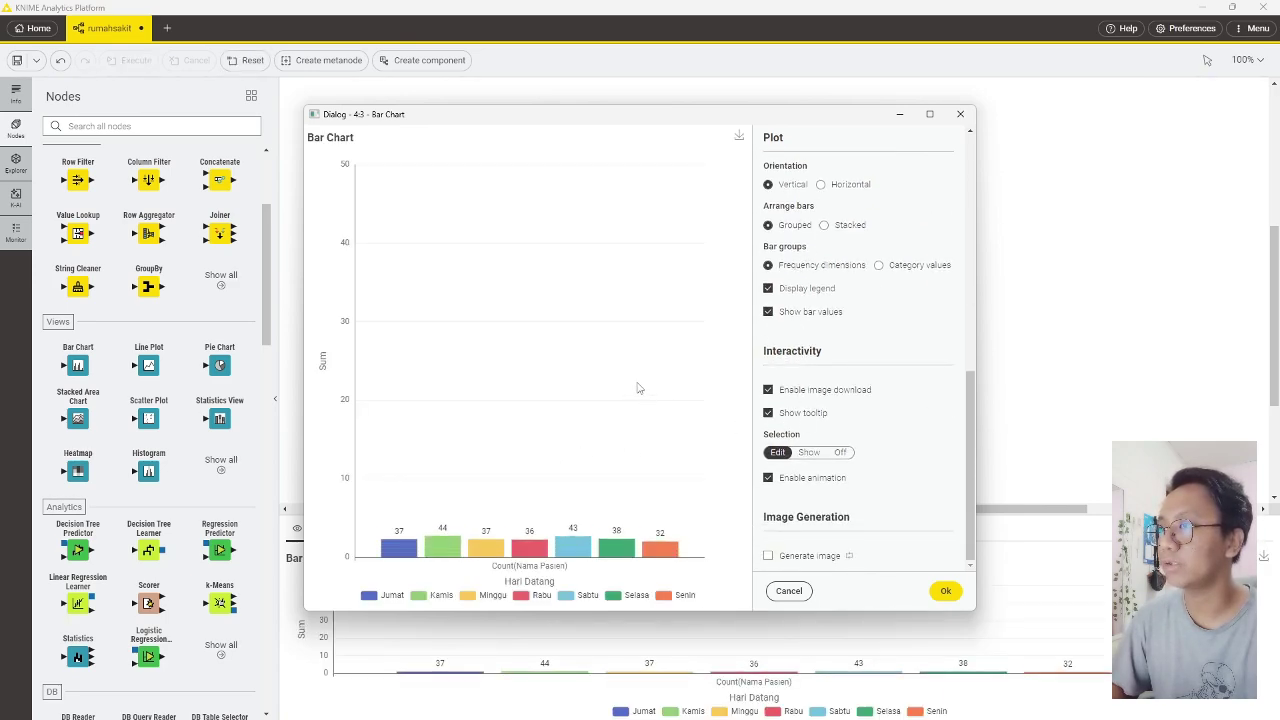
- Try the horizontal orientation and the stacked bar arrangement in the chart preview, restoring vertical and grouped bars
mouse_move(593, 378)
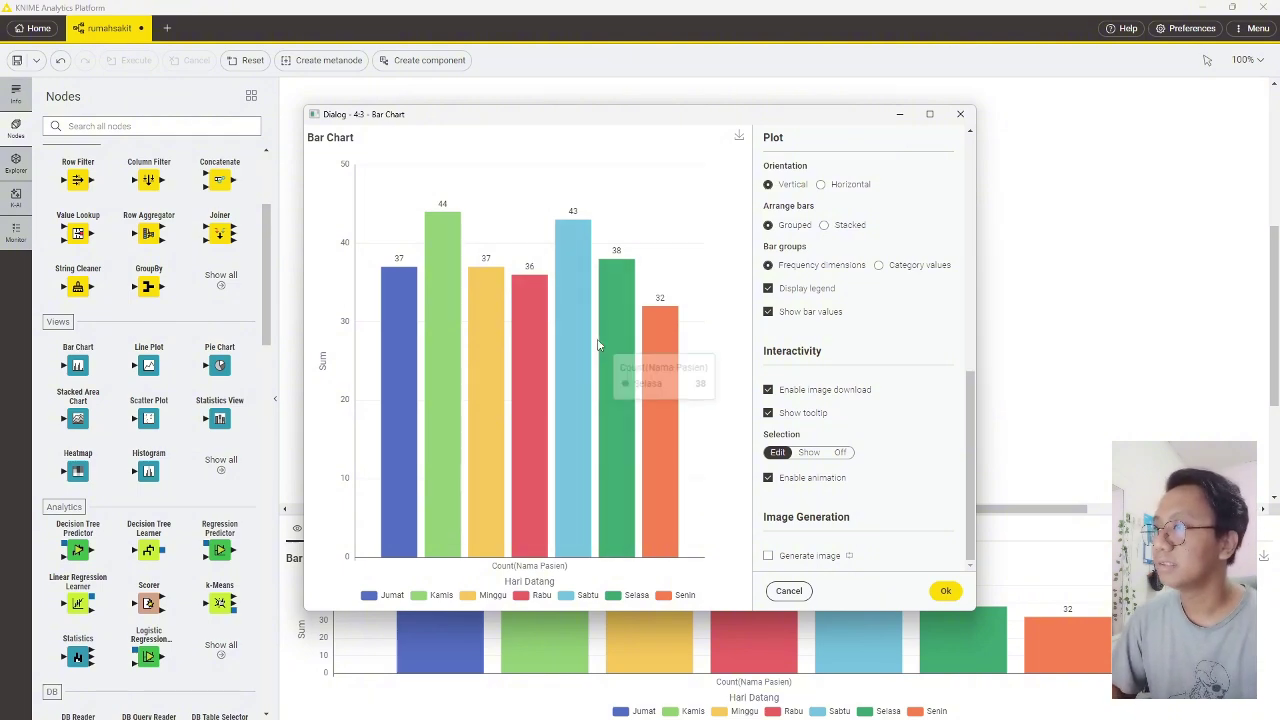
scroll(955, 393, "up", 3)
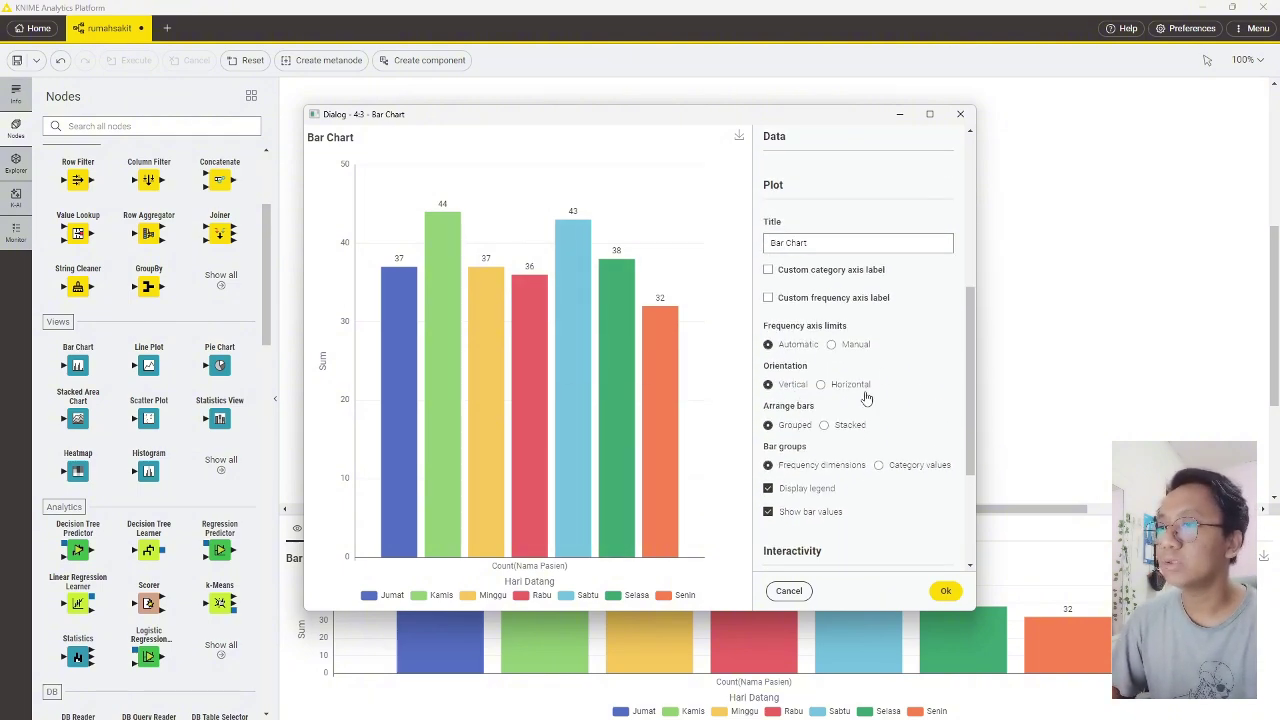
scroll(880, 420, "down", 2)
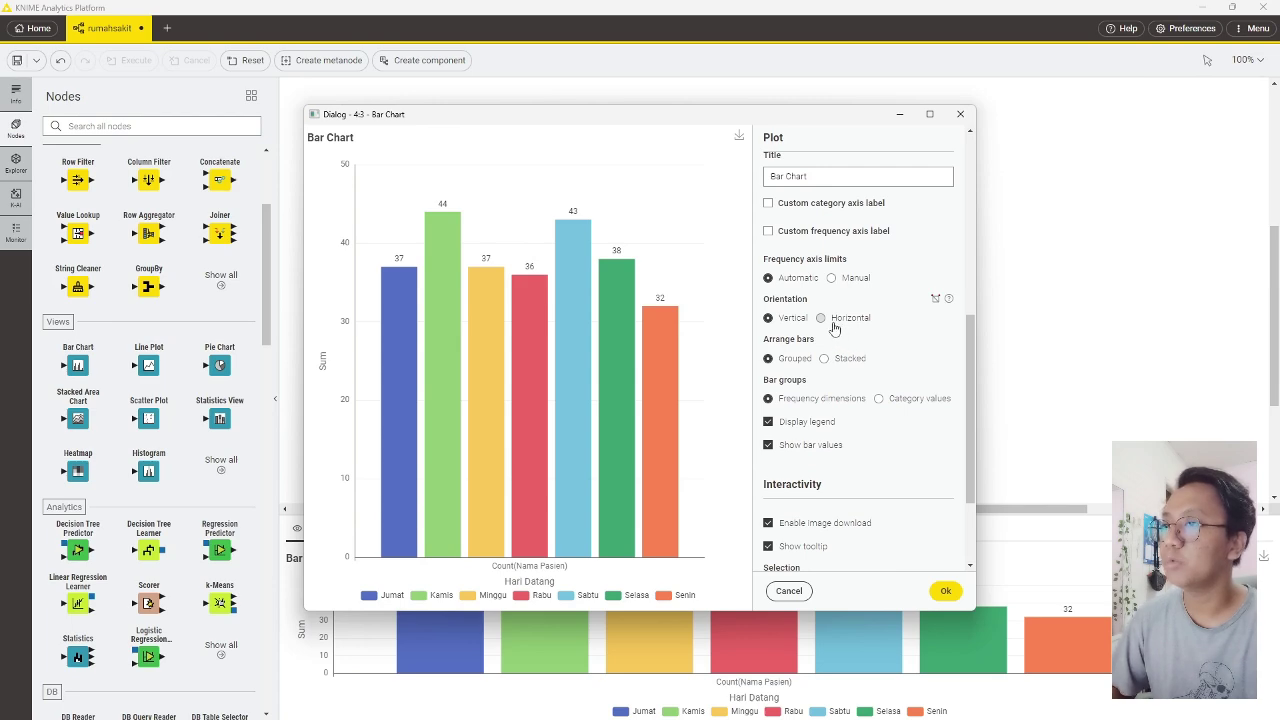
left_click(833, 320)
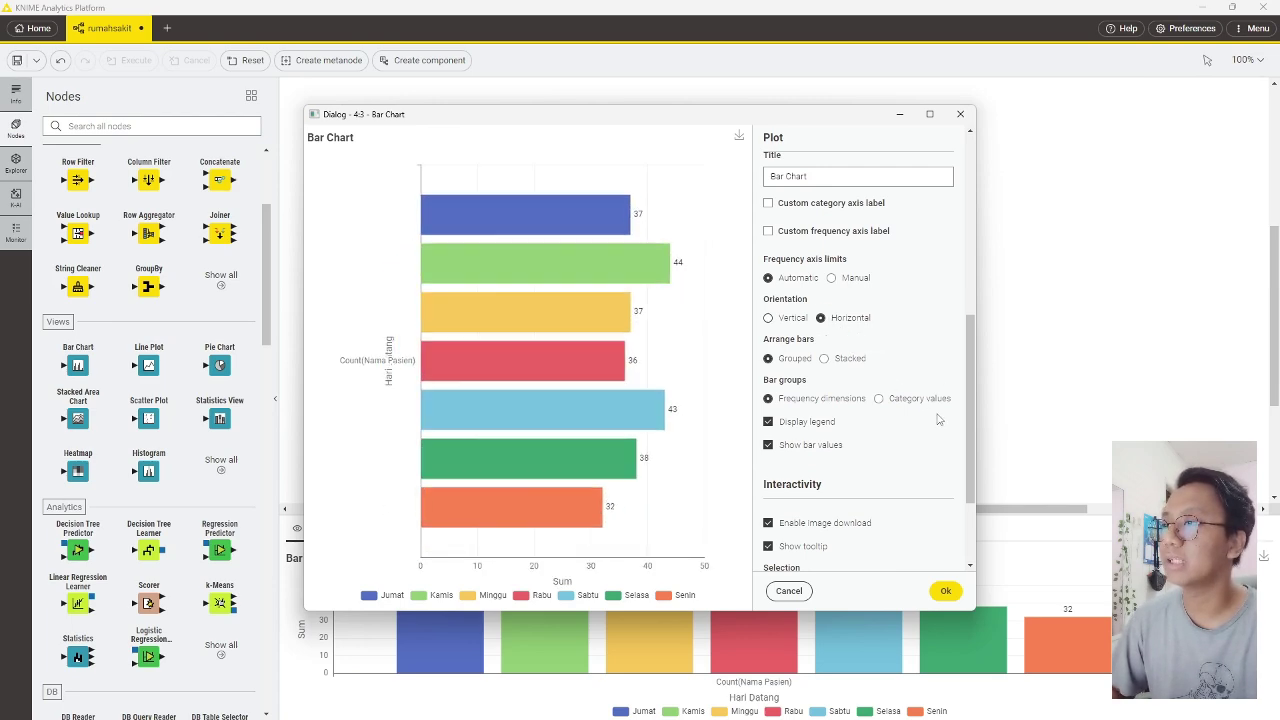
left_click(792, 320)
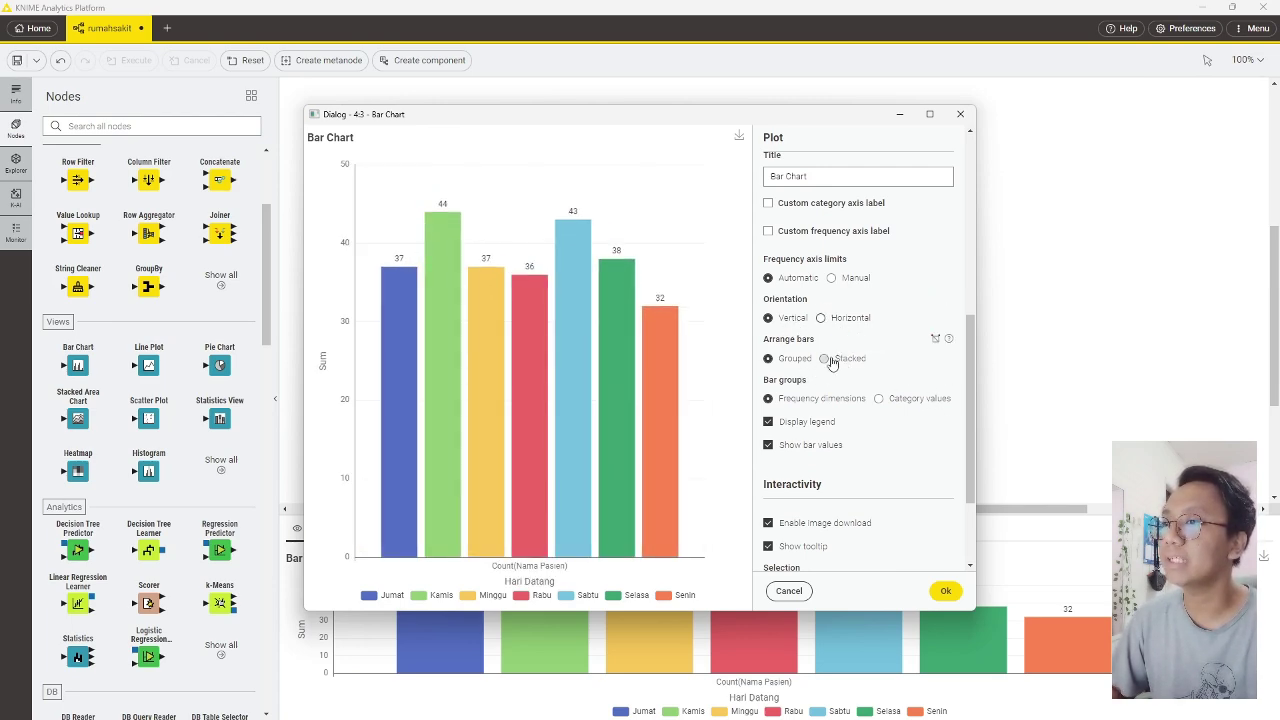
left_click(832, 362)
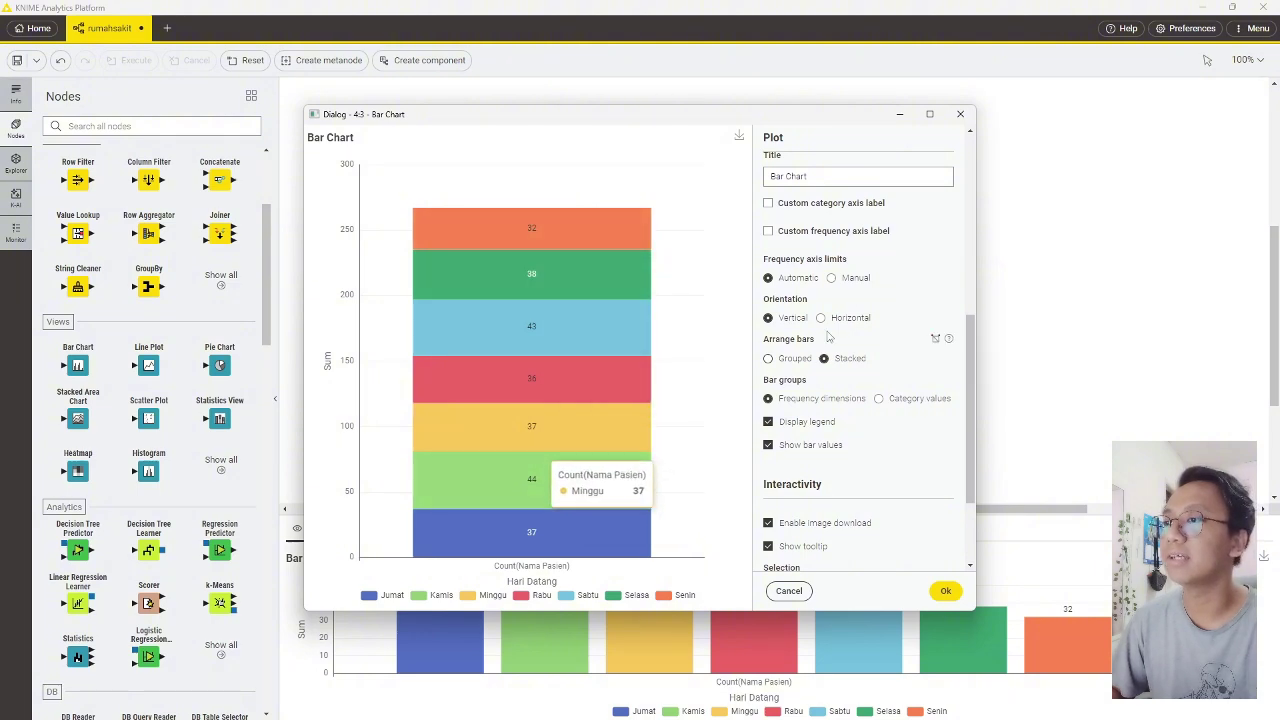
left_click(769, 359)
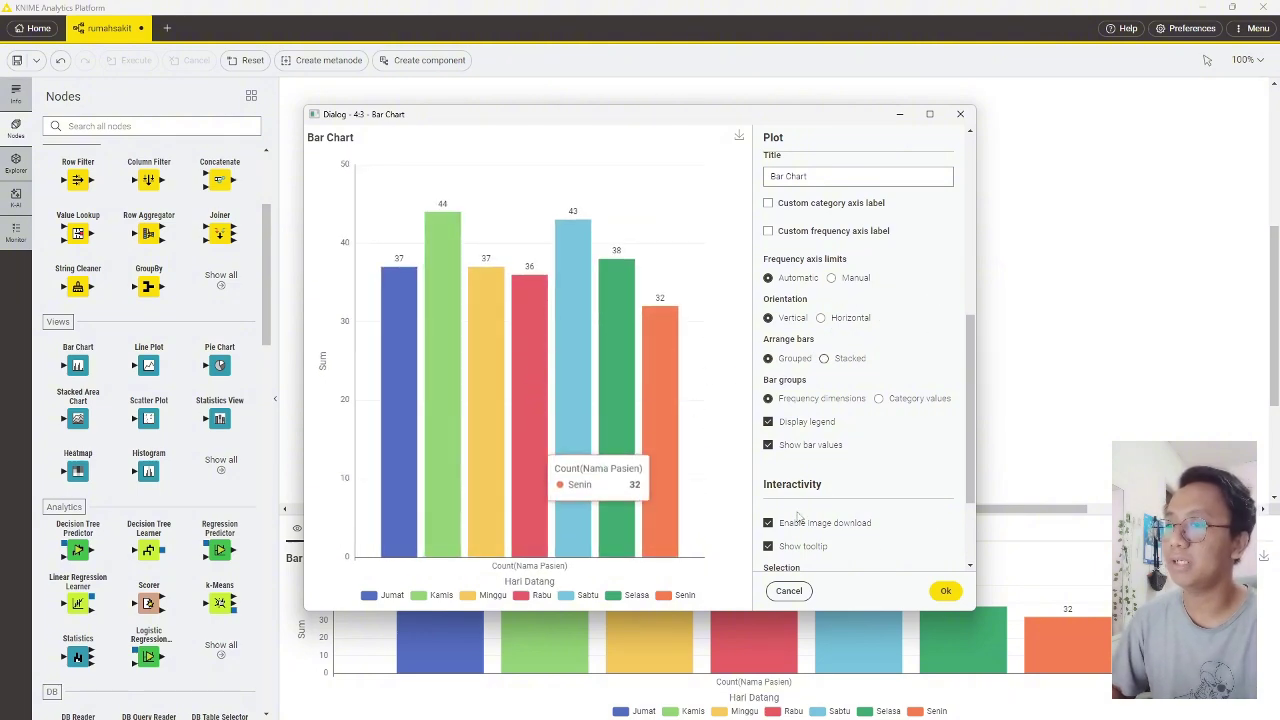
- Accept the Bar Chart configuration and open the chart in its own interactive view window, moved clear of the nodes
left_click(942, 590)
left_click(843, 357)
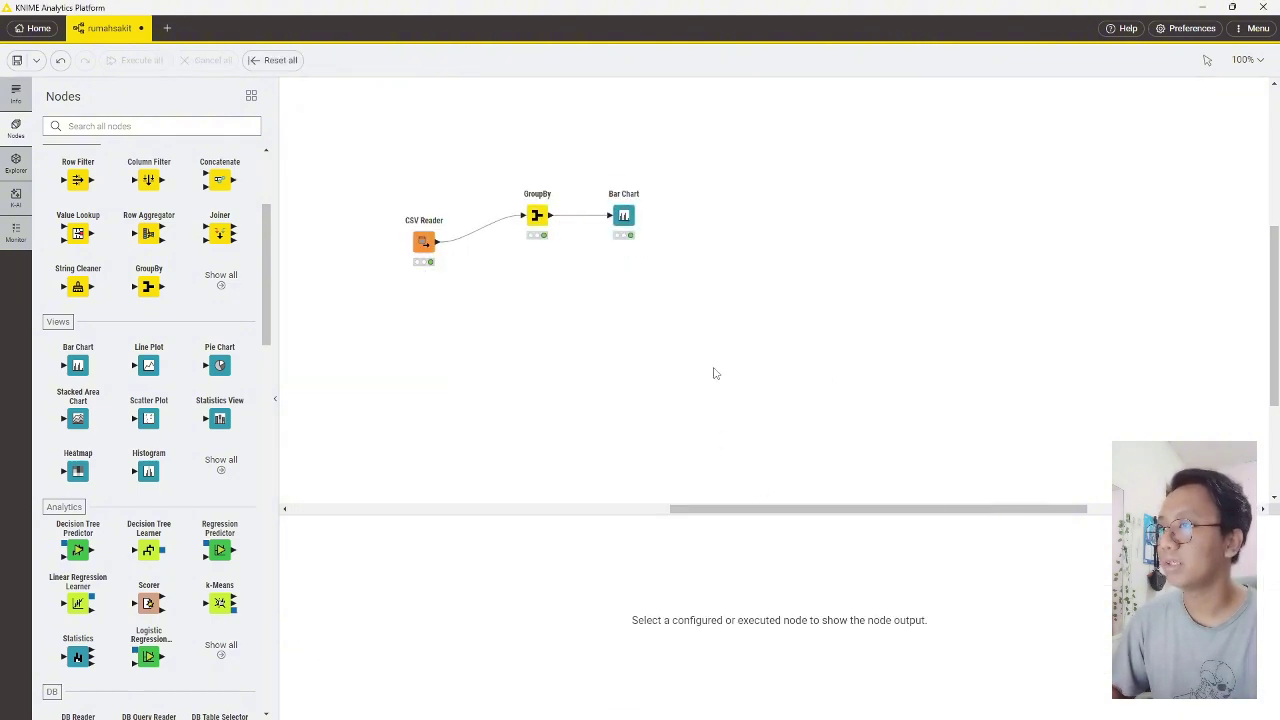
left_click(617, 228)
left_click(806, 561)
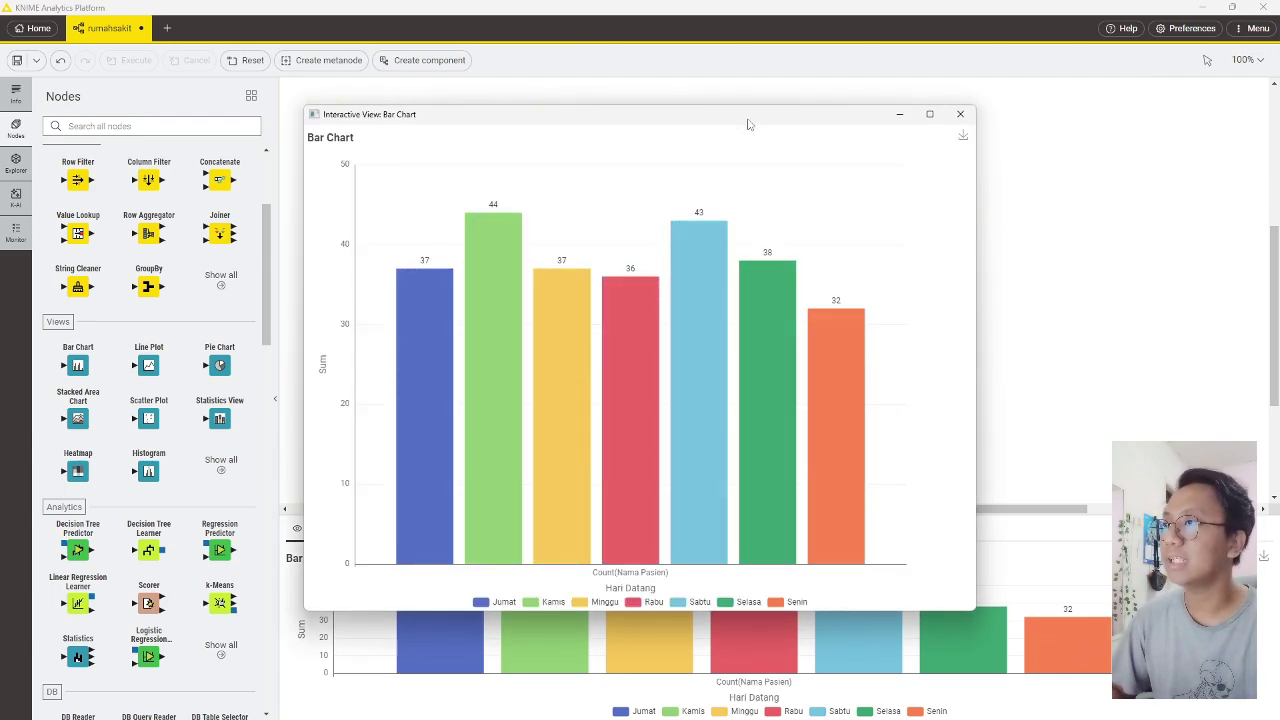
left_click_drag(749, 123, 500, 280)
- Open GroupBy's group table in a separate window and arrange it beside the bar chart to compare the daily counts
double_click(531, 215)
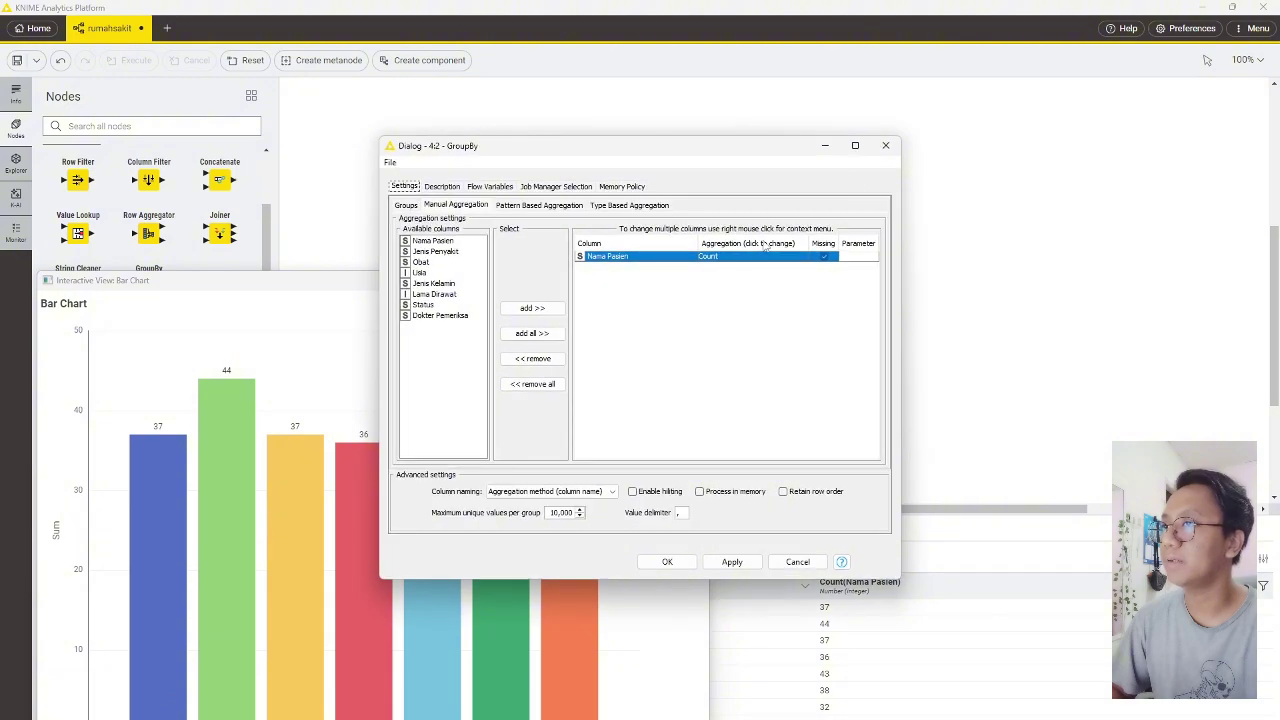
left_click(795, 558)
left_click(765, 556)
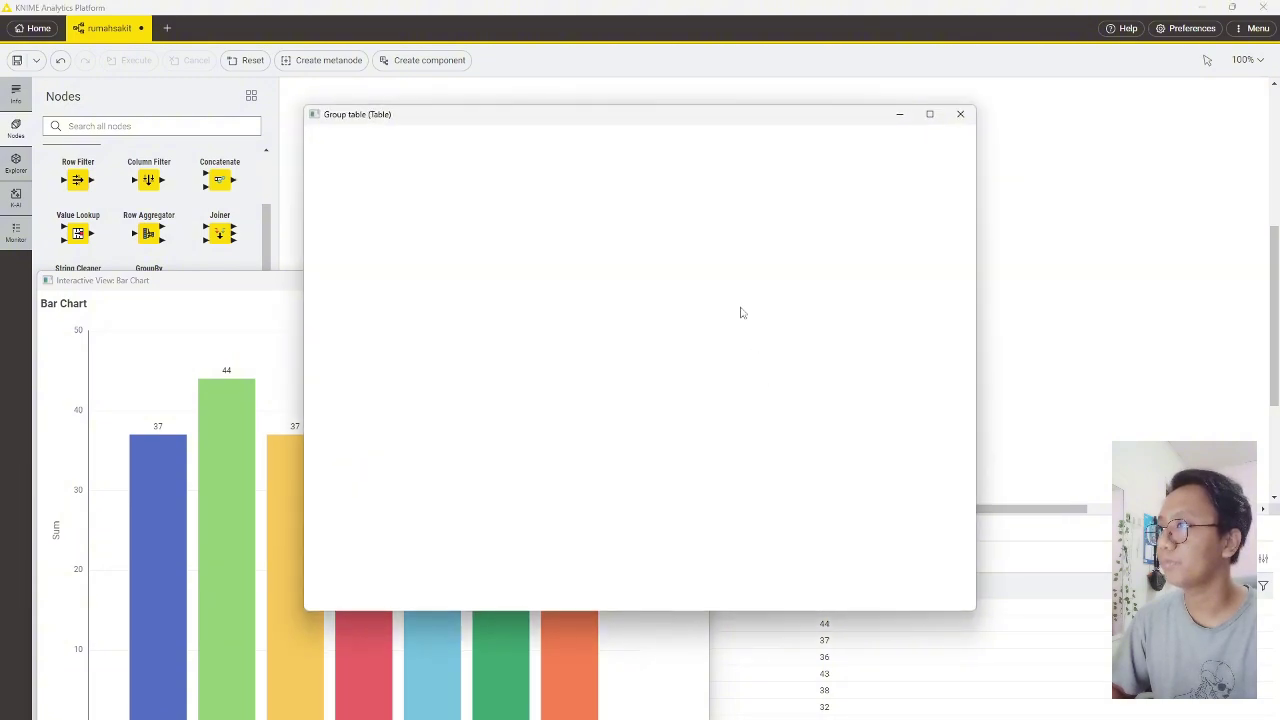
left_click_drag(637, 126, 829, 223)
left_click_drag(320, 281, 349, 212)
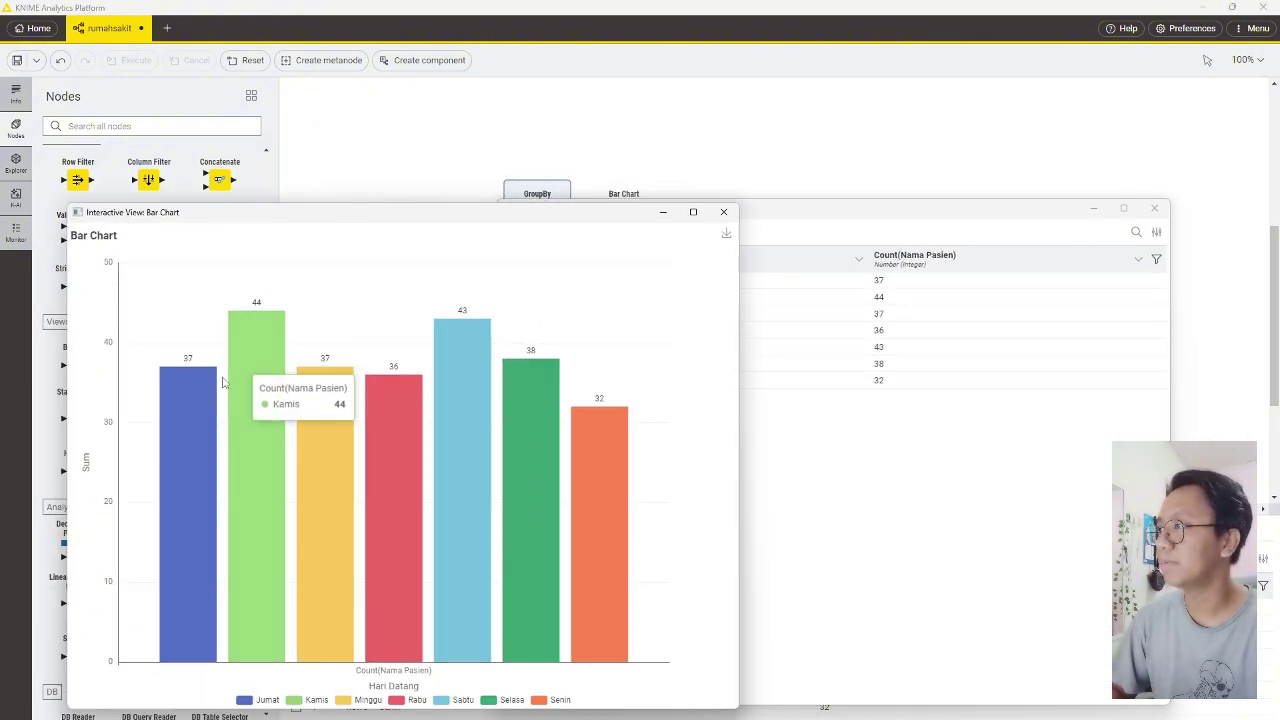
- Bring the group table forward, and close both the table window and the bar chart's interactive view window
left_click(860, 330)
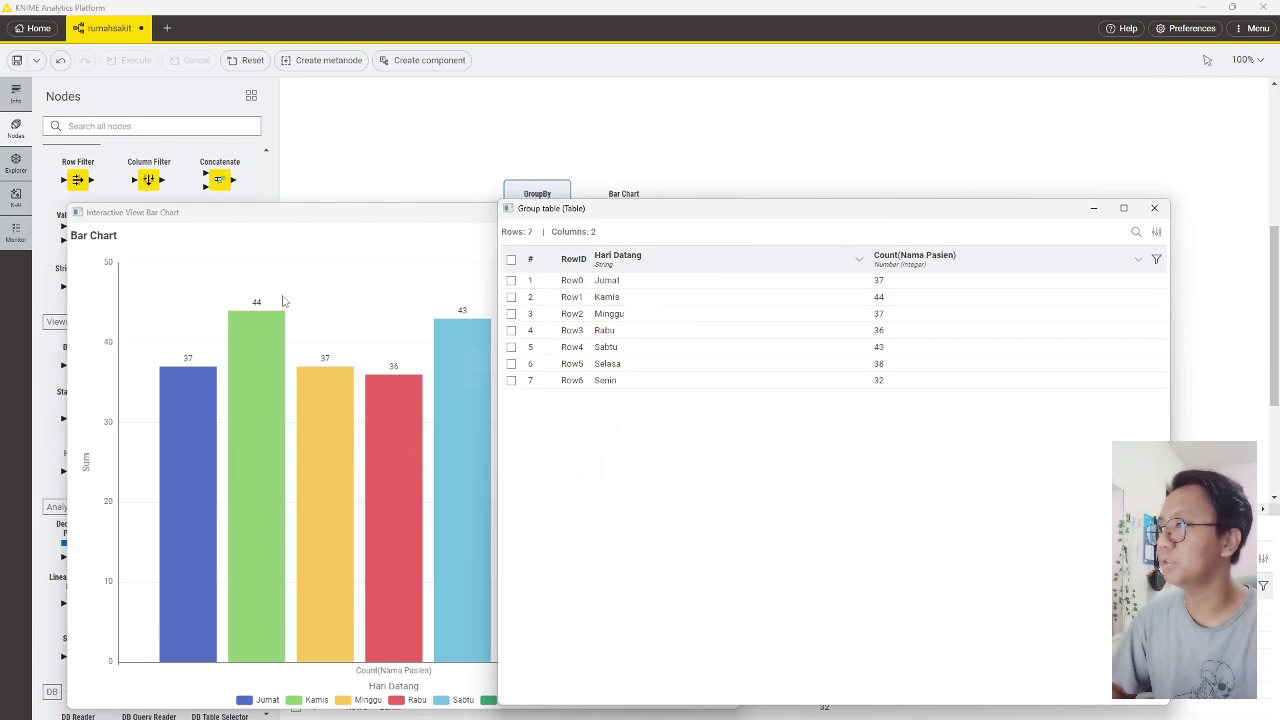
left_click(1154, 208)
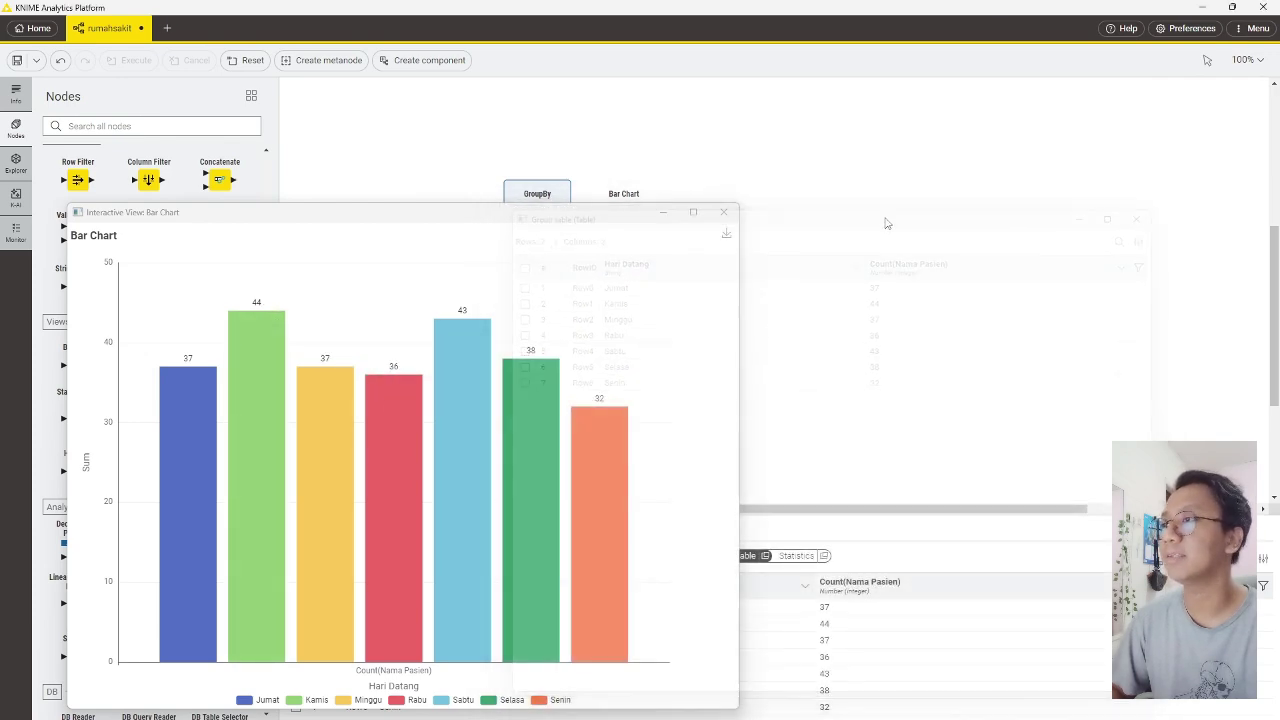
left_click(723, 212)
left_click(727, 335)
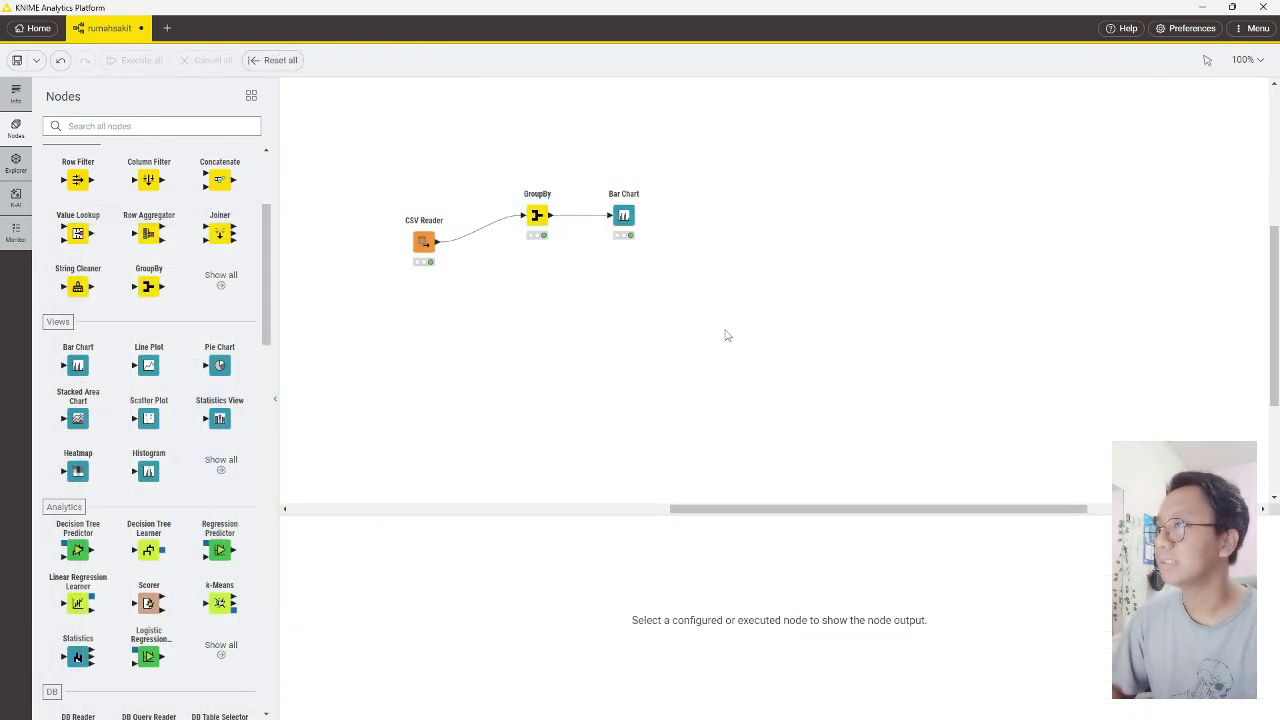
- Add a second GroupBy node below the first, connect it to the CSV Reader output, and reposition CSV Reader between the two branches
mouse_move(423, 245)
left_mouse_down()
mouse_move(446, 245)
mouse_move(416, 253)
left_mouse_up()
left_click(469, 280)
left_click(588, 331)
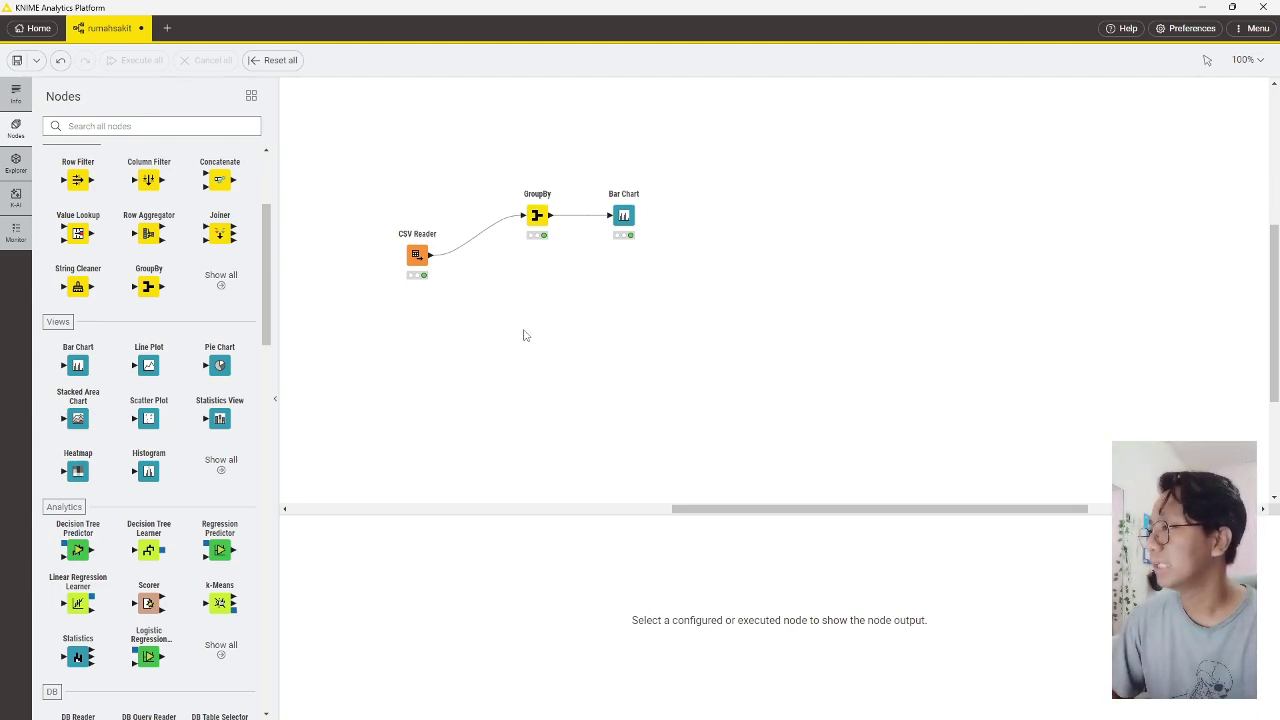
left_click_drag(148, 287, 540, 287)
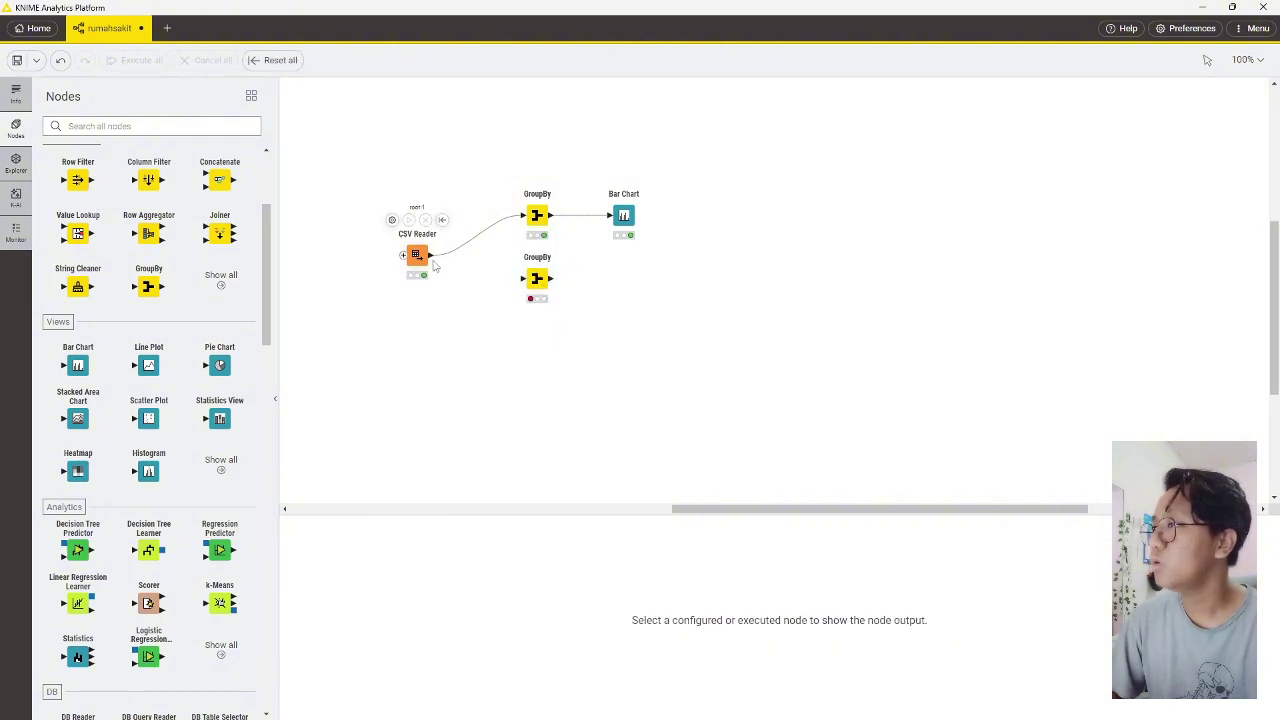
mouse_move(432, 257)
left_mouse_down()
mouse_move(522, 279)
mouse_move(412, 269)
left_mouse_up()
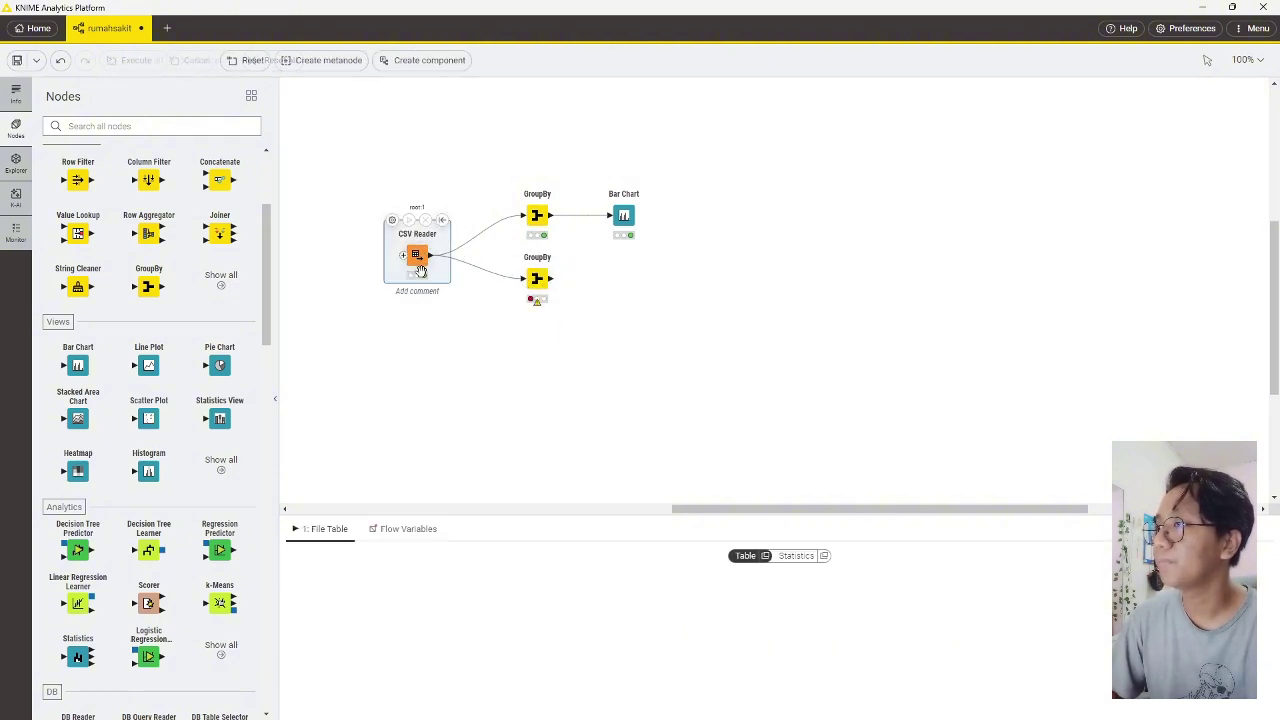
left_click(630, 321)
- Configure the second GroupBy to group by Jenis Penyakit and aggregate Nama Pasien with Count, applying and accepting the settings
double_click(540, 282)
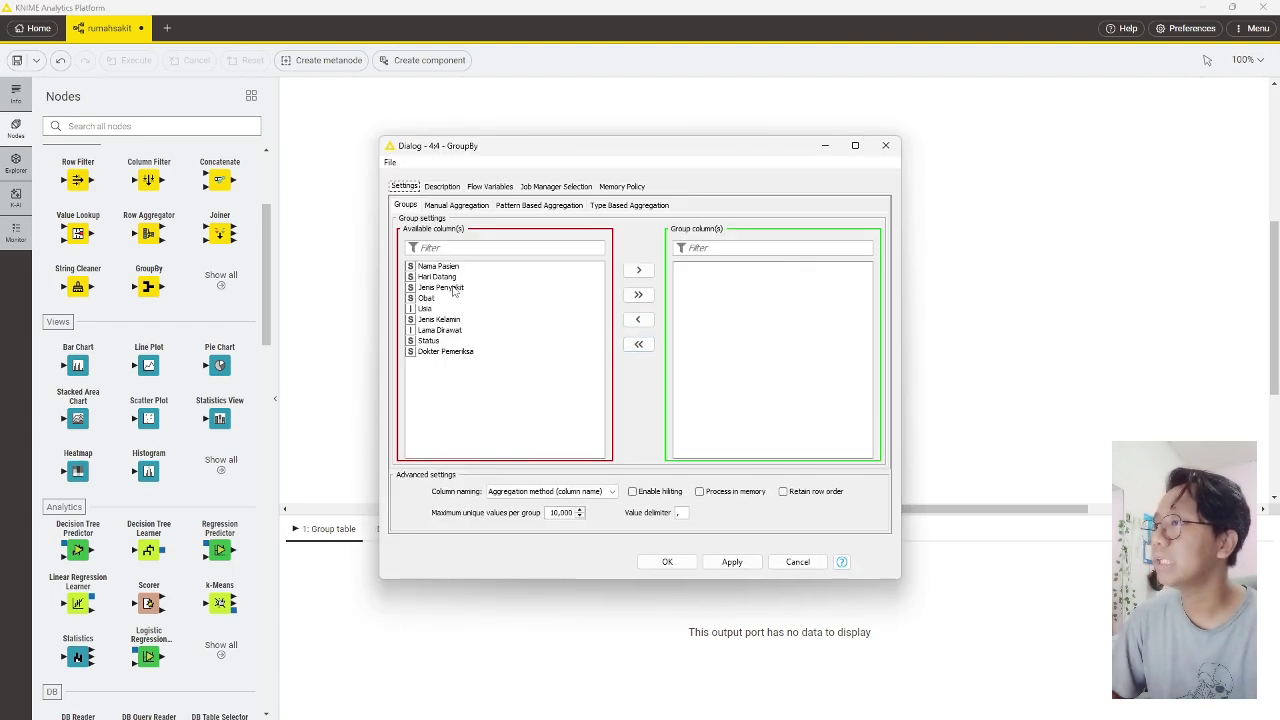
double_click(452, 289)
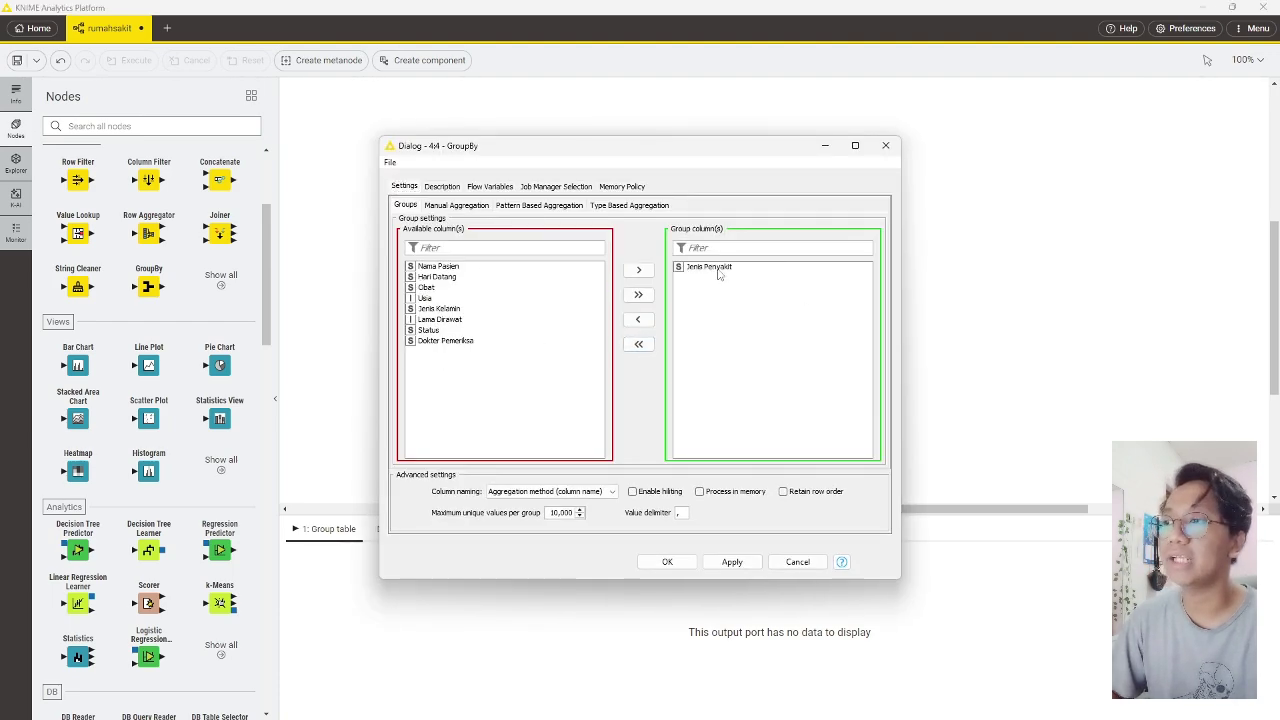
left_click(455, 206)
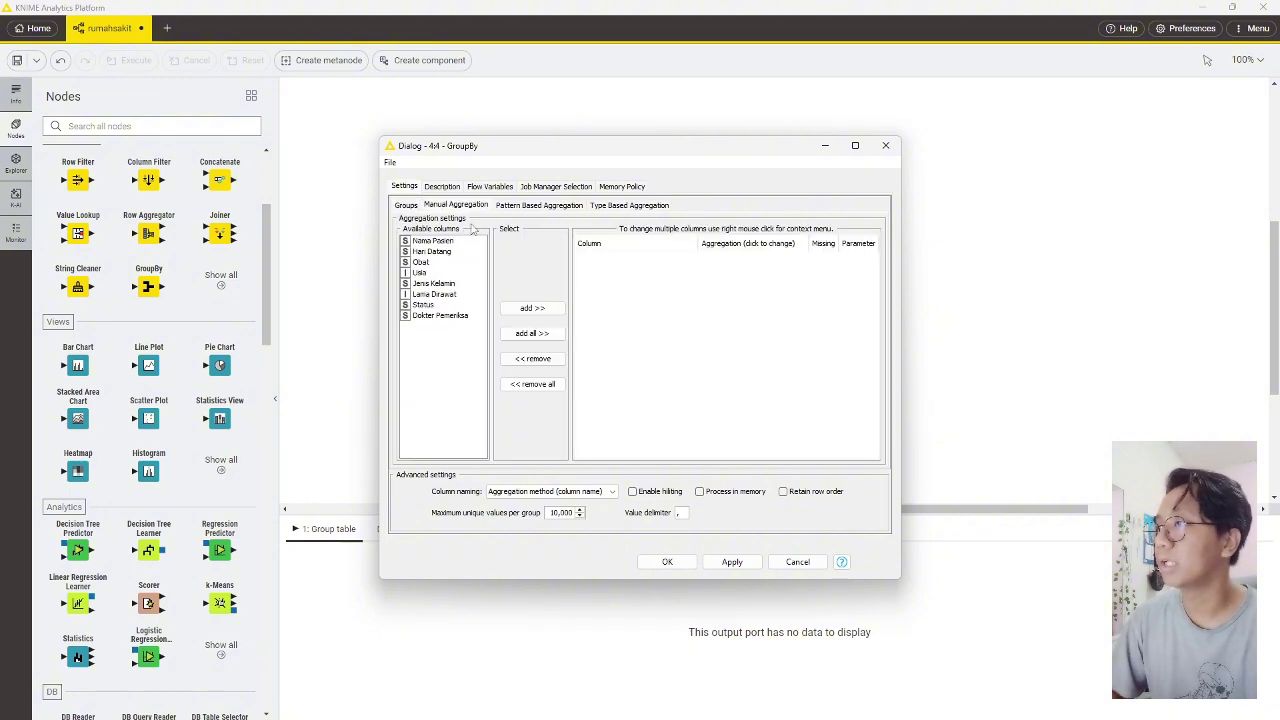
double_click(452, 244)
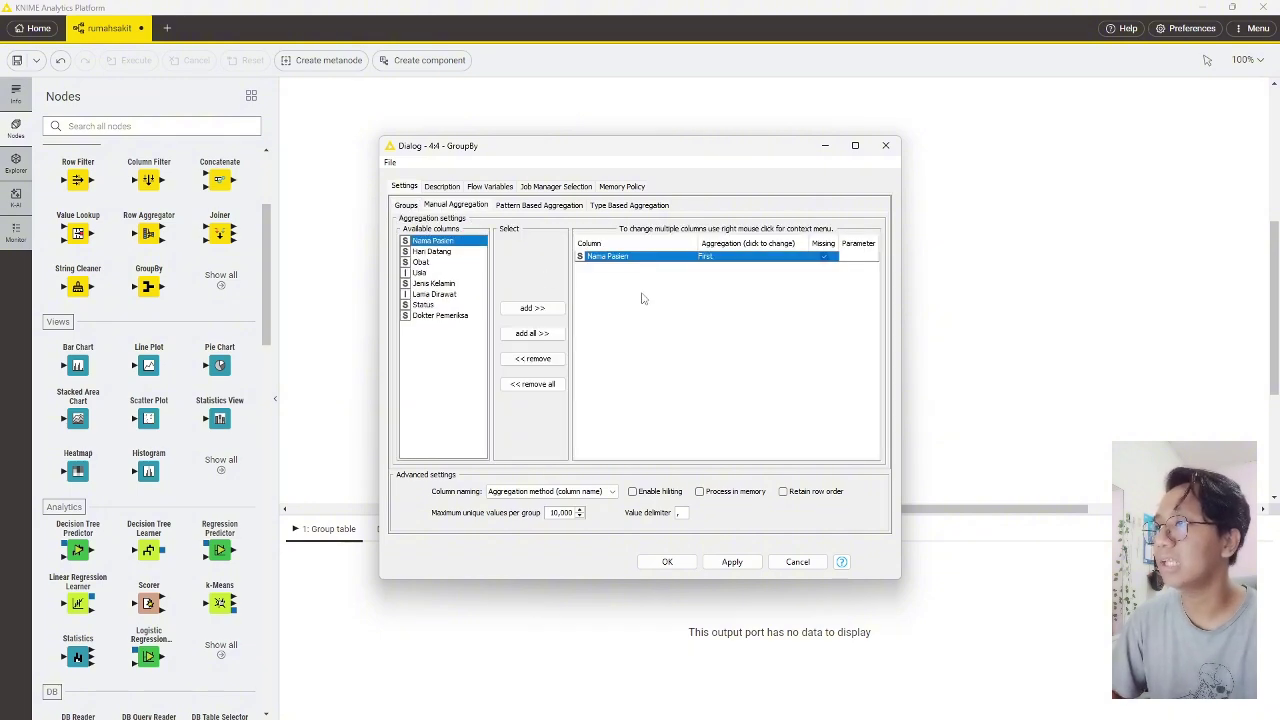
left_click(758, 260)
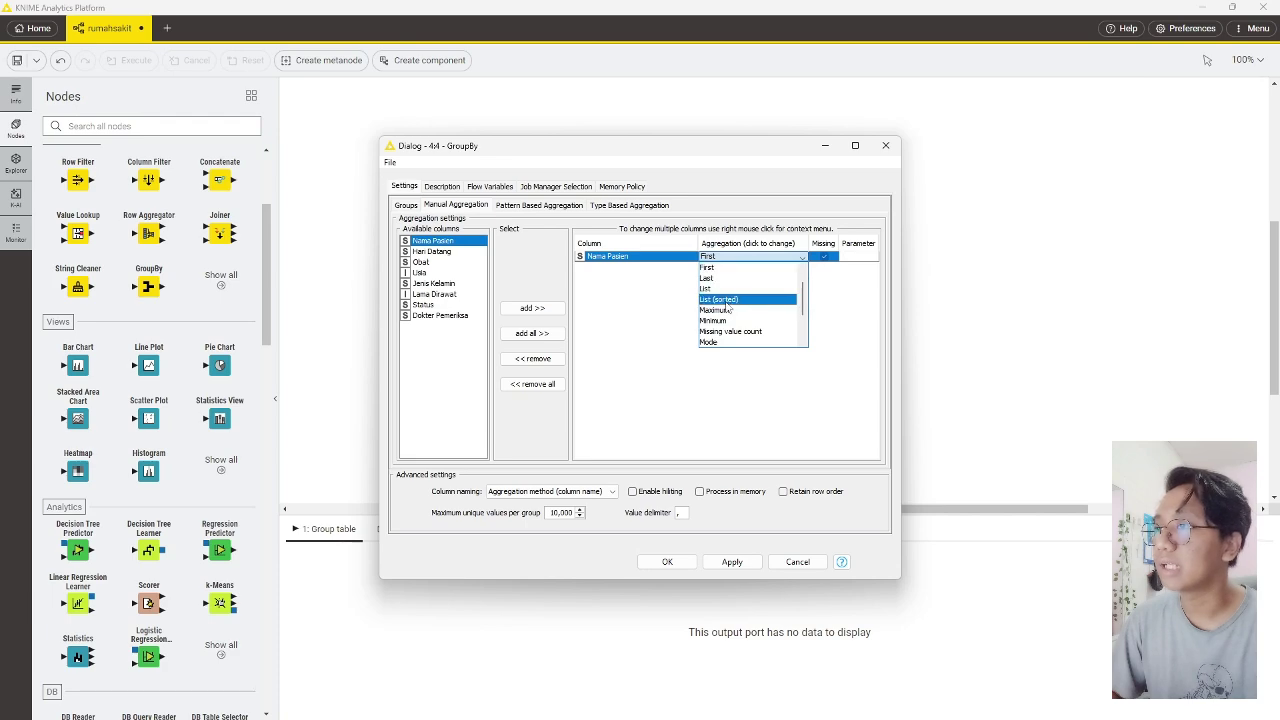
left_click(726, 301)
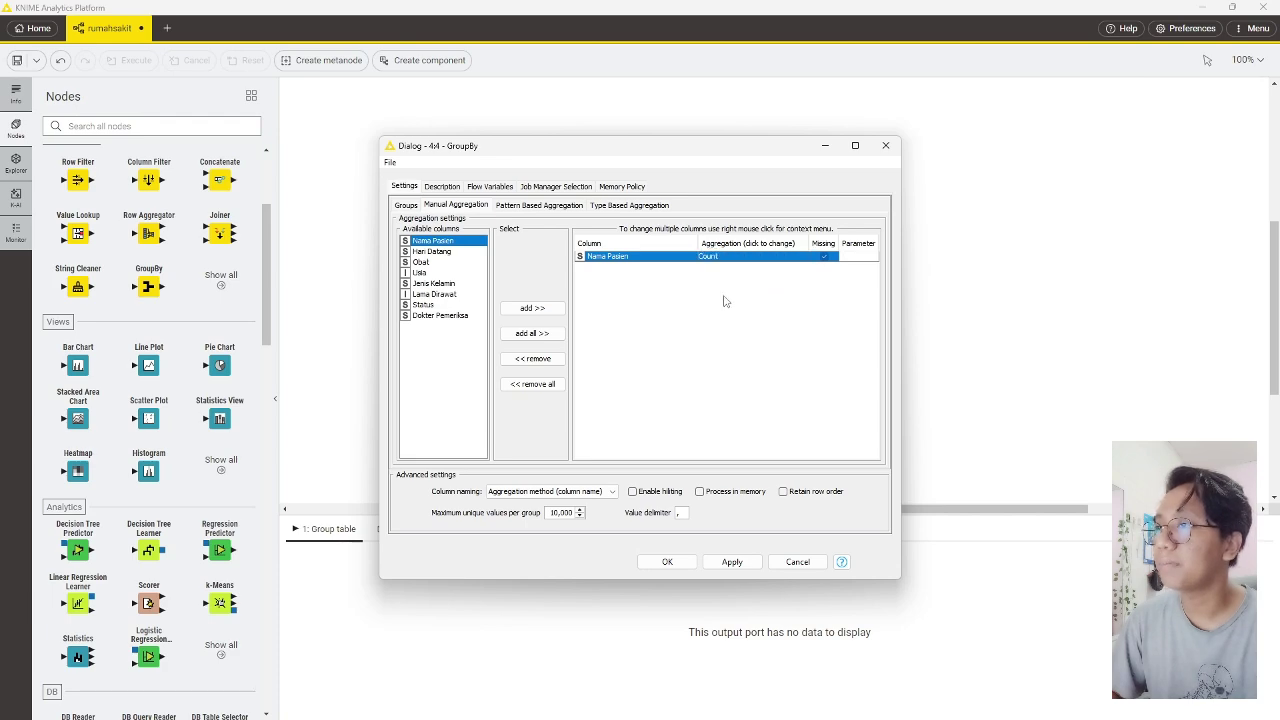
left_click(732, 562)
left_click(667, 562)
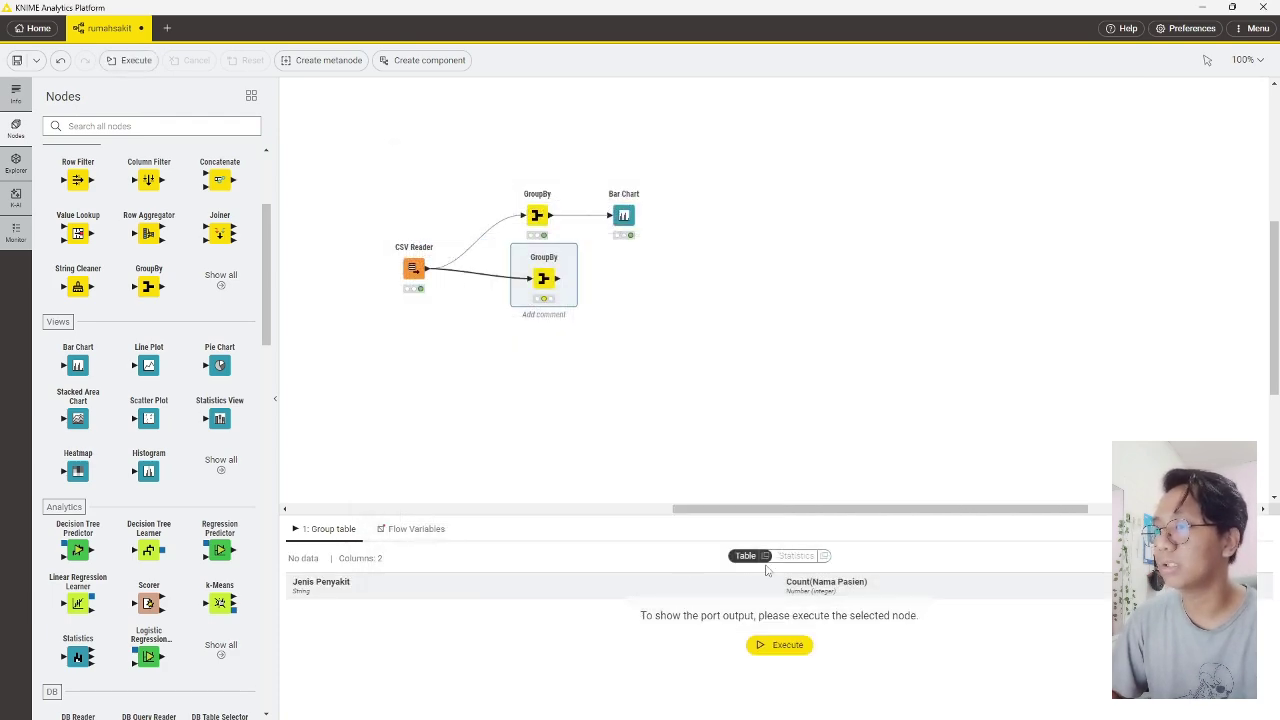
- Execute the second GroupBy and view its patient counts per disease in a separate table window, closing it when done
left_click(788, 646)
left_click(767, 557)
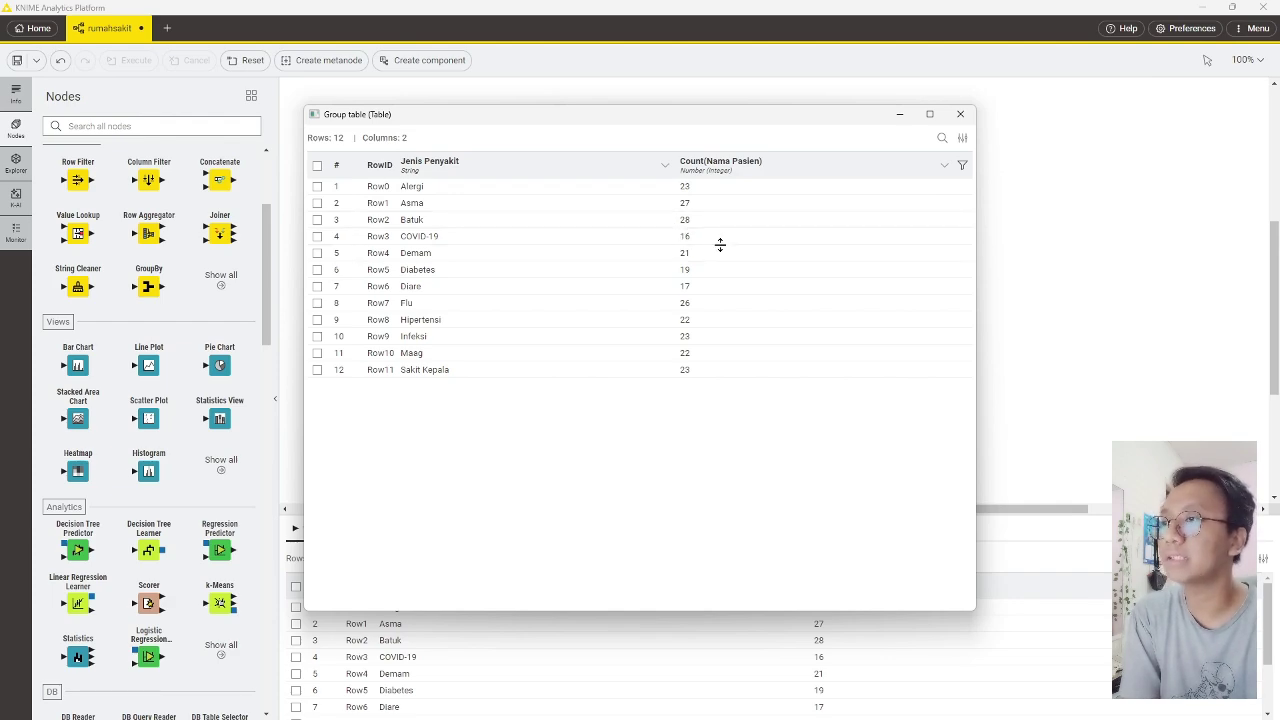
left_click(960, 113)
- Align the second GroupBy under the first, place a Pie Chart node beside it, and connect GroupBy's output to the chart
left_click(612, 290)
left_click_drag(544, 278, 538, 284)
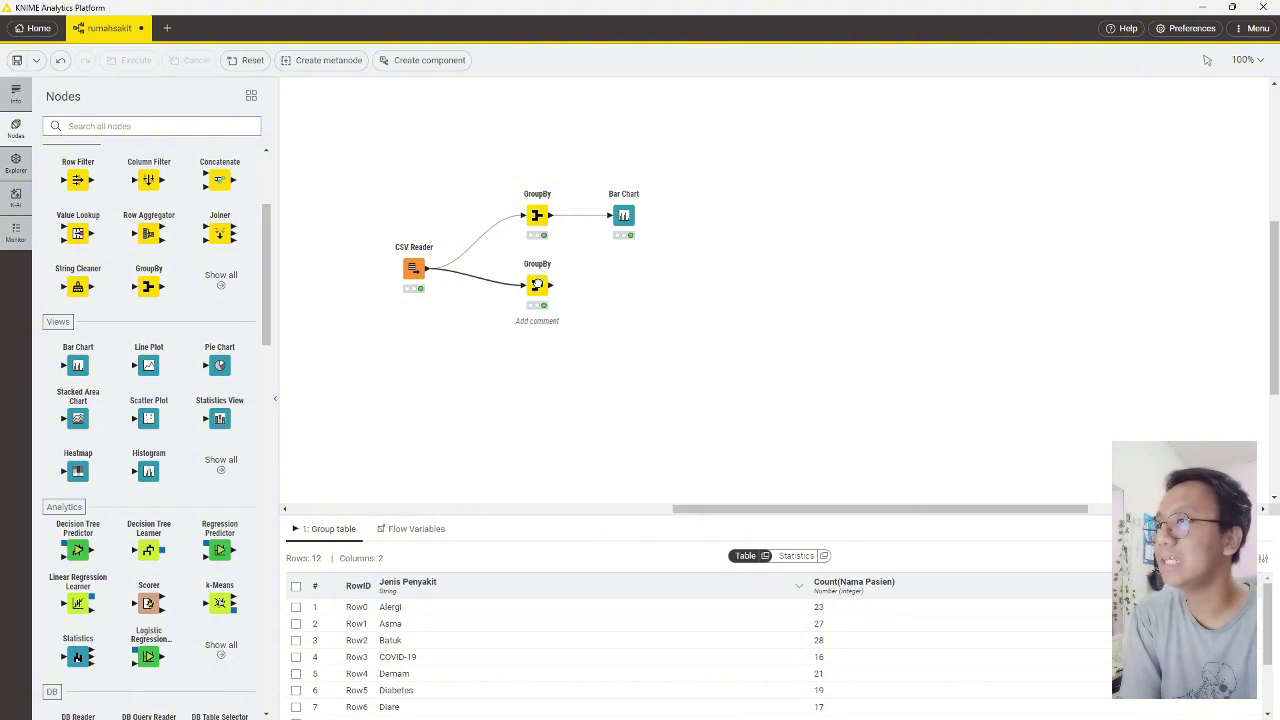
left_click(683, 306)
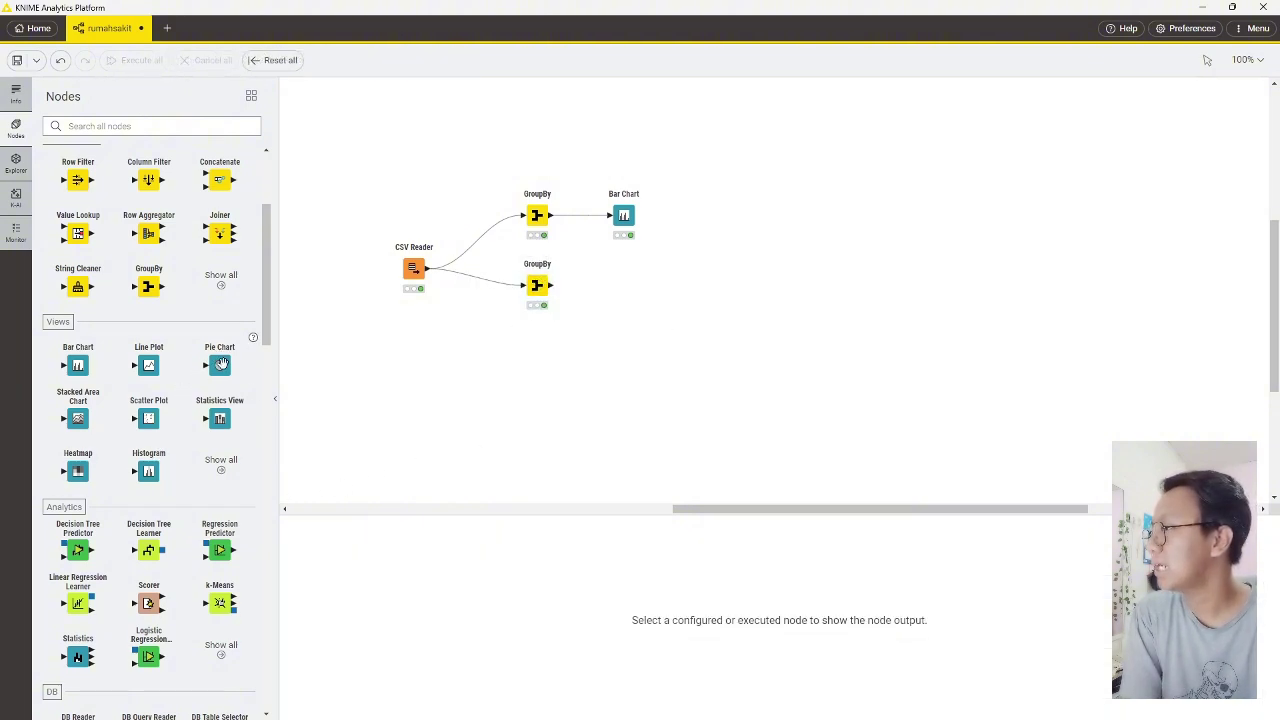
left_click_drag(215, 369, 627, 298)
left_click(686, 286)
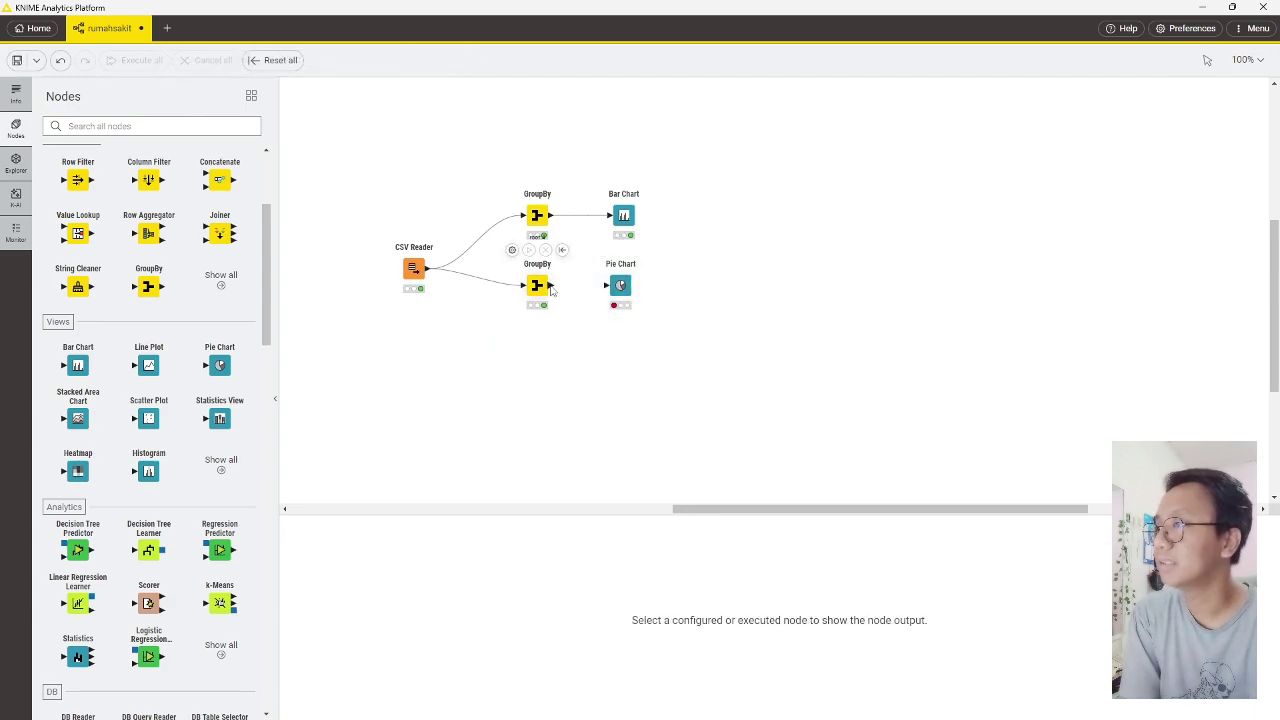
left_click_drag(551, 288, 606, 286)
left_click(619, 287)
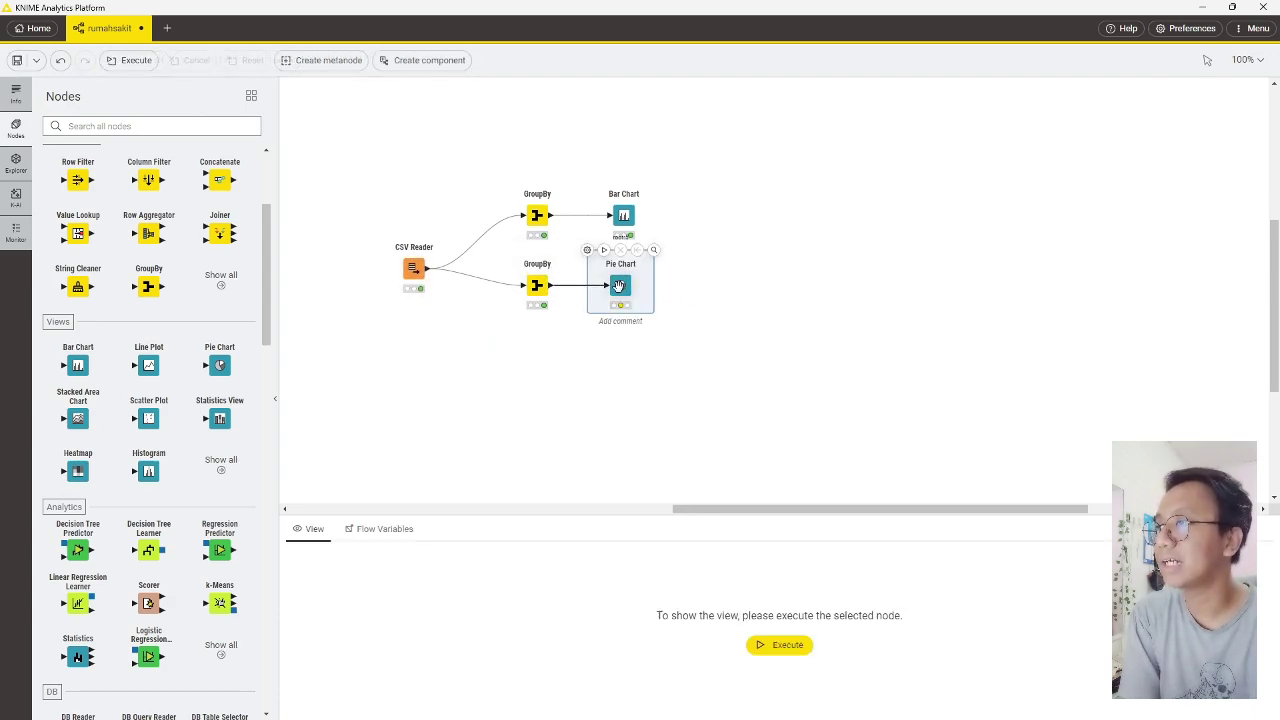
- Configure the Pie Chart with Jenis Penyakit as category dimension, Count(Nama Pasien) as frequency dimension and Sum aggregation
double_click(619, 287)
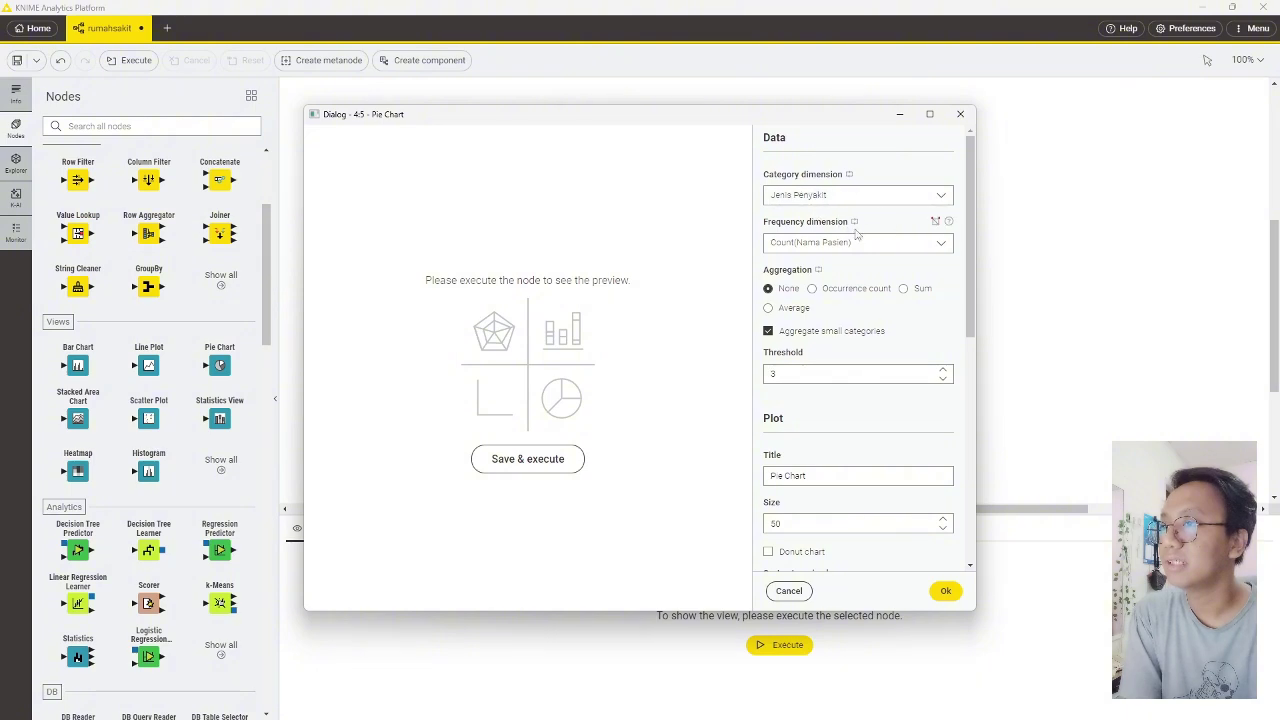
left_click(862, 196)
left_click(889, 199)
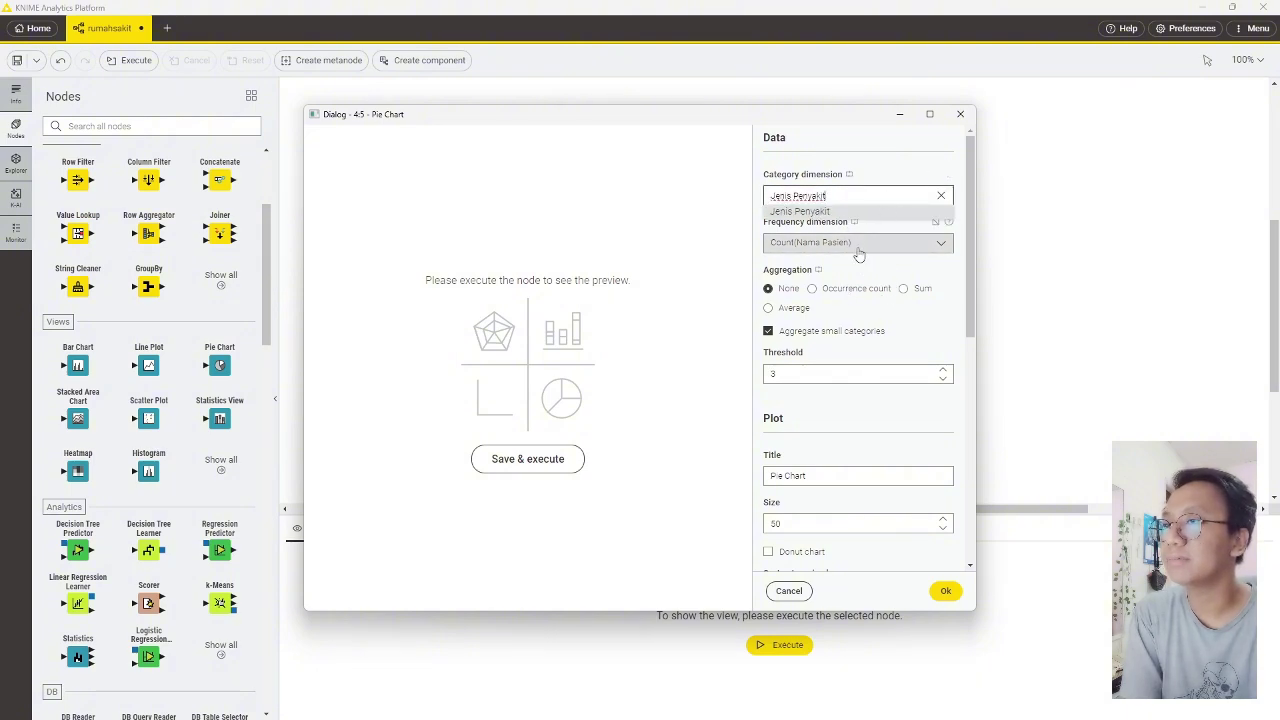
left_click(858, 252)
left_click(892, 226)
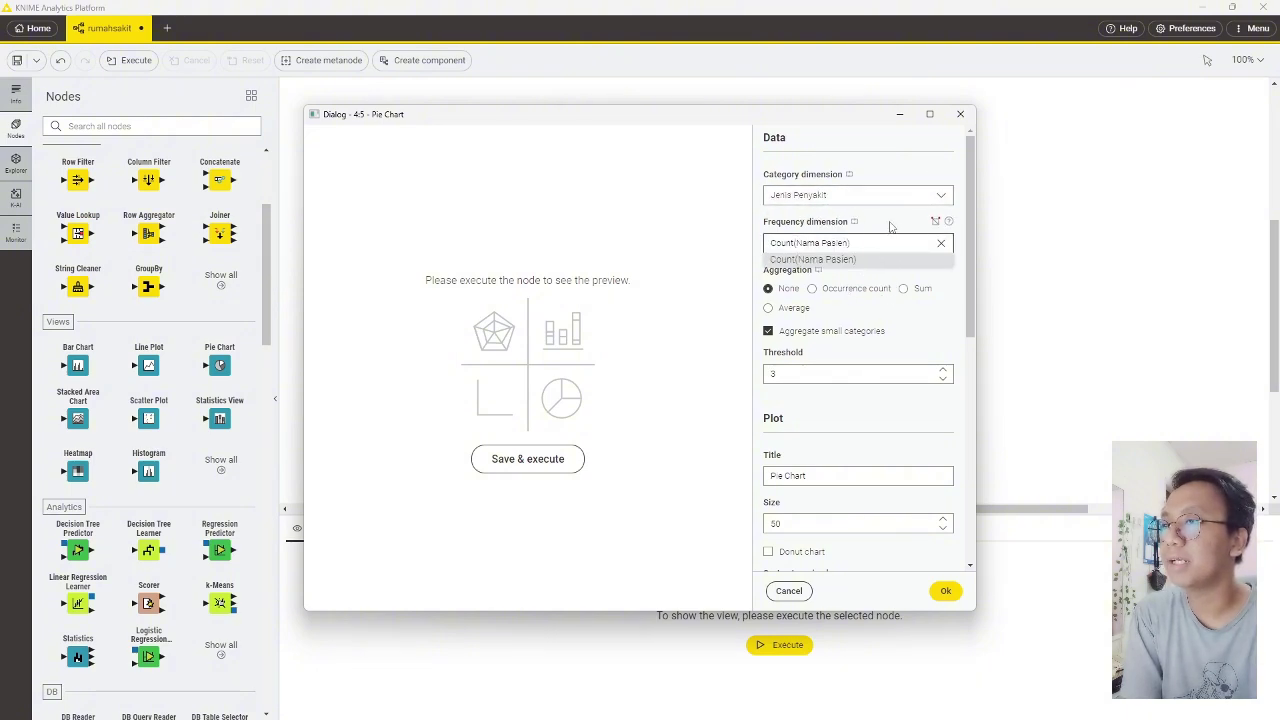
left_click(906, 288)
- Set the pie chart's label content to Both, display the legend, and save and execute the node for a preview
scroll(870, 335, "down", 3)
scroll(868, 337, "down", 1)
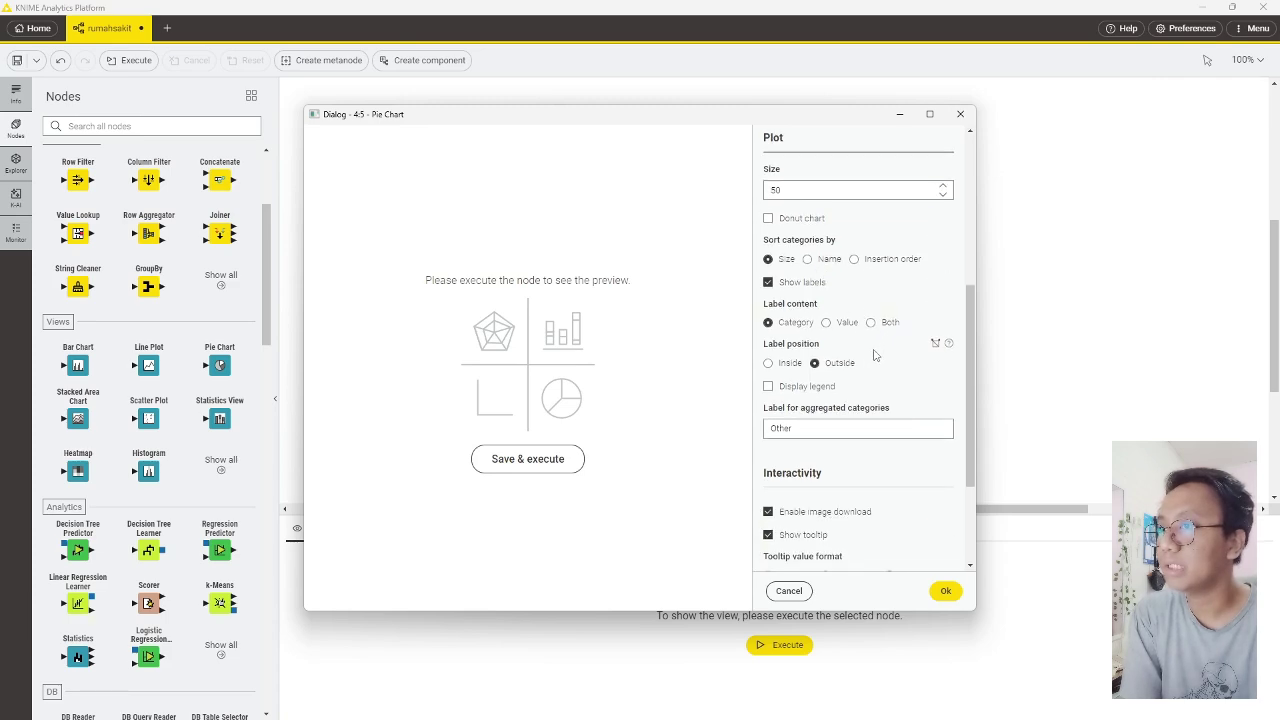
left_click(870, 322)
scroll(858, 358, "down", 2)
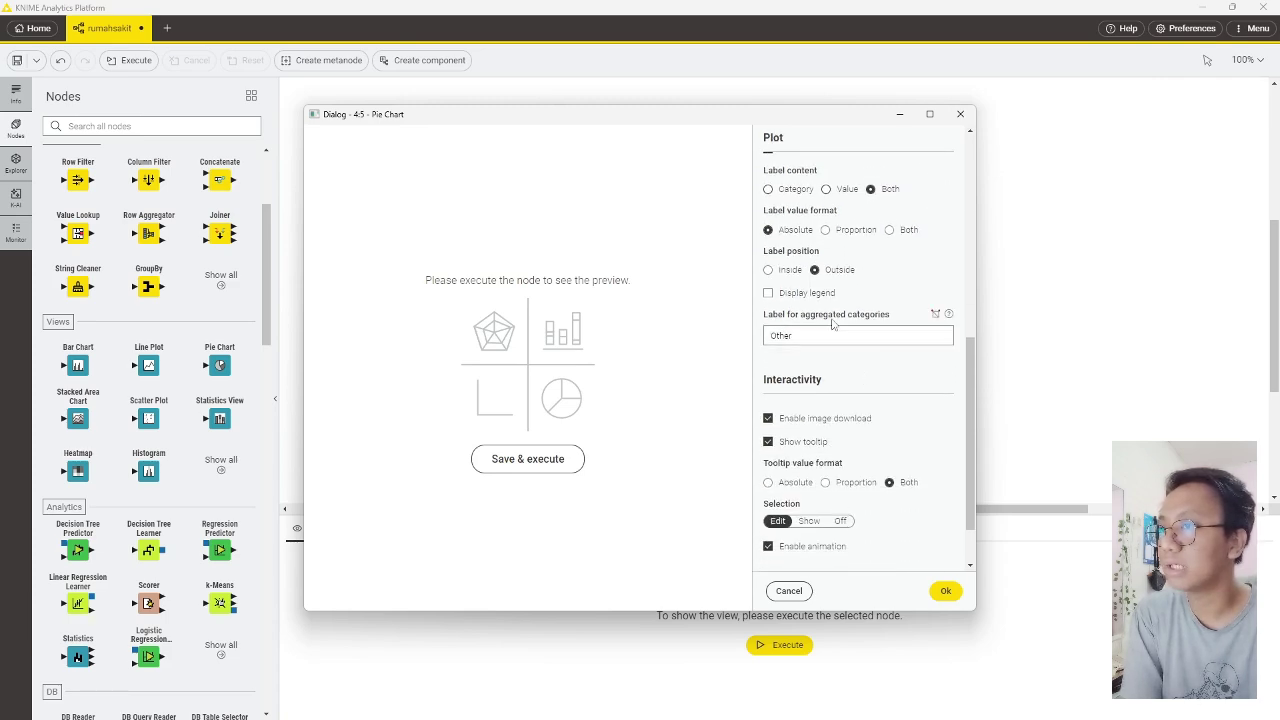
left_click(778, 294)
scroll(835, 368, "down", 2)
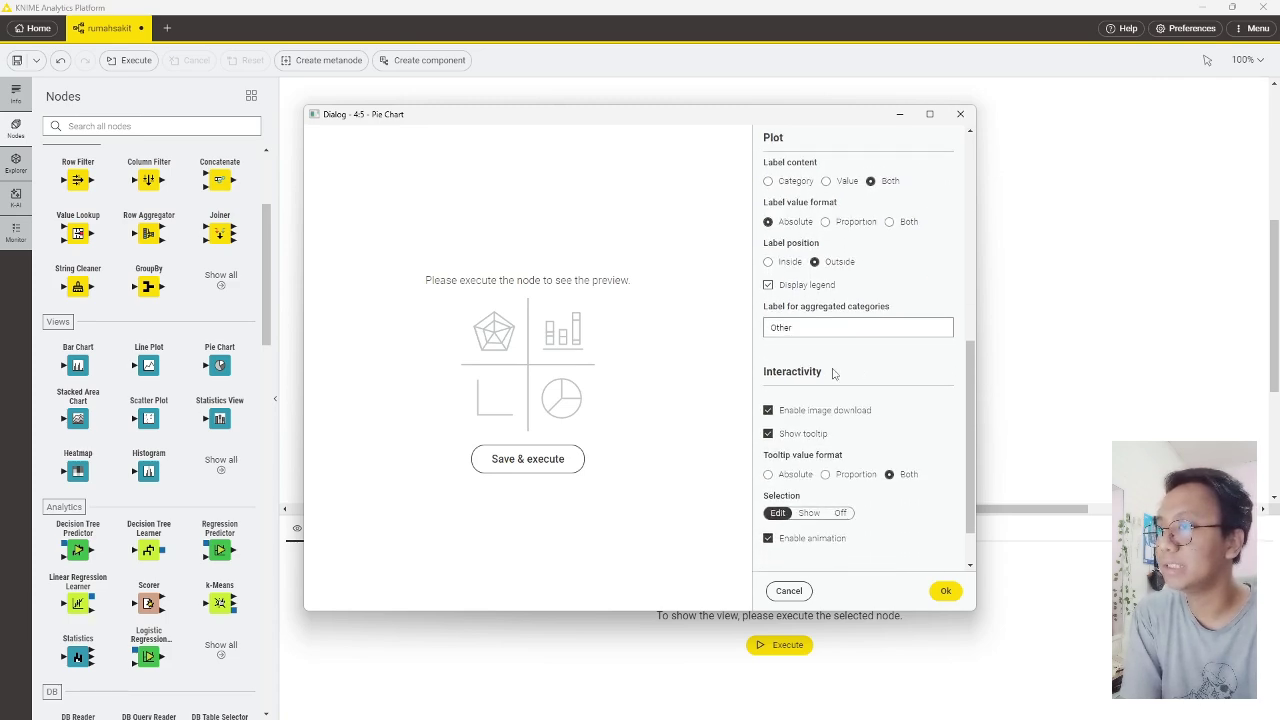
left_click(530, 460)
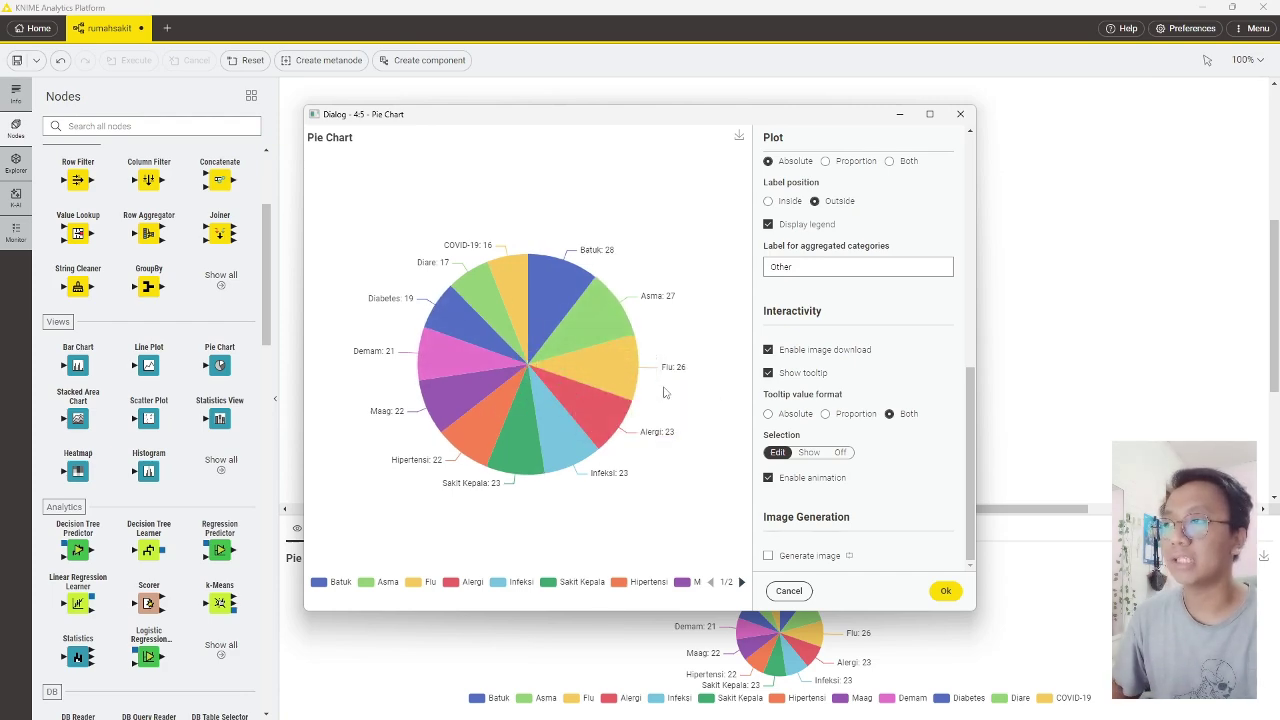
- Try sorting the pie categories by Name in the preview, restoring the sort by Size
scroll(770, 360, "up", 2)
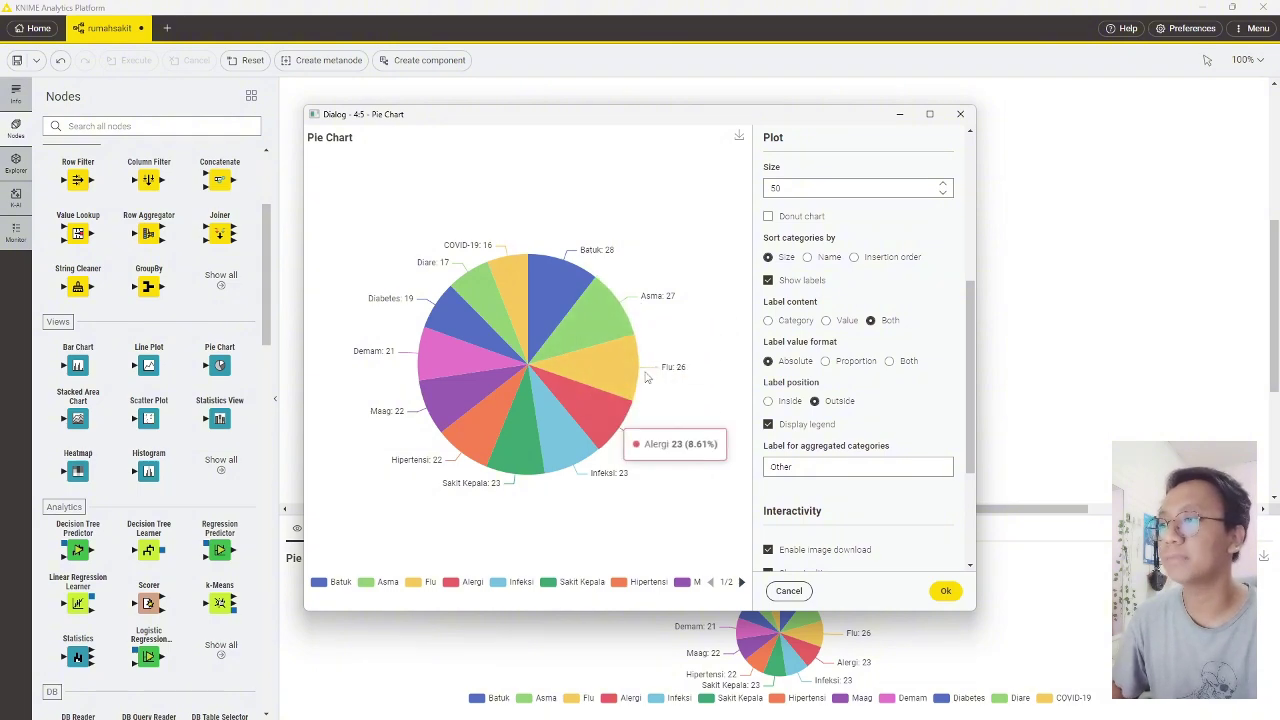
scroll(830, 373, "up", 1)
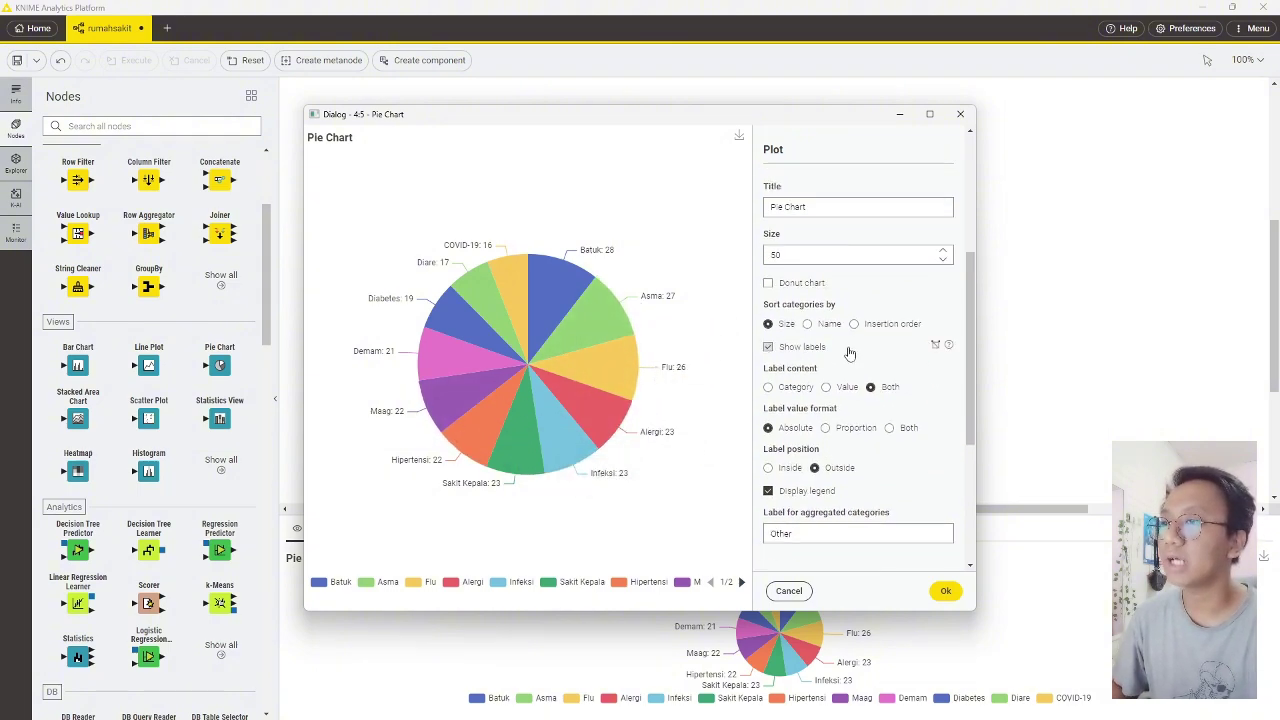
left_click(828, 328)
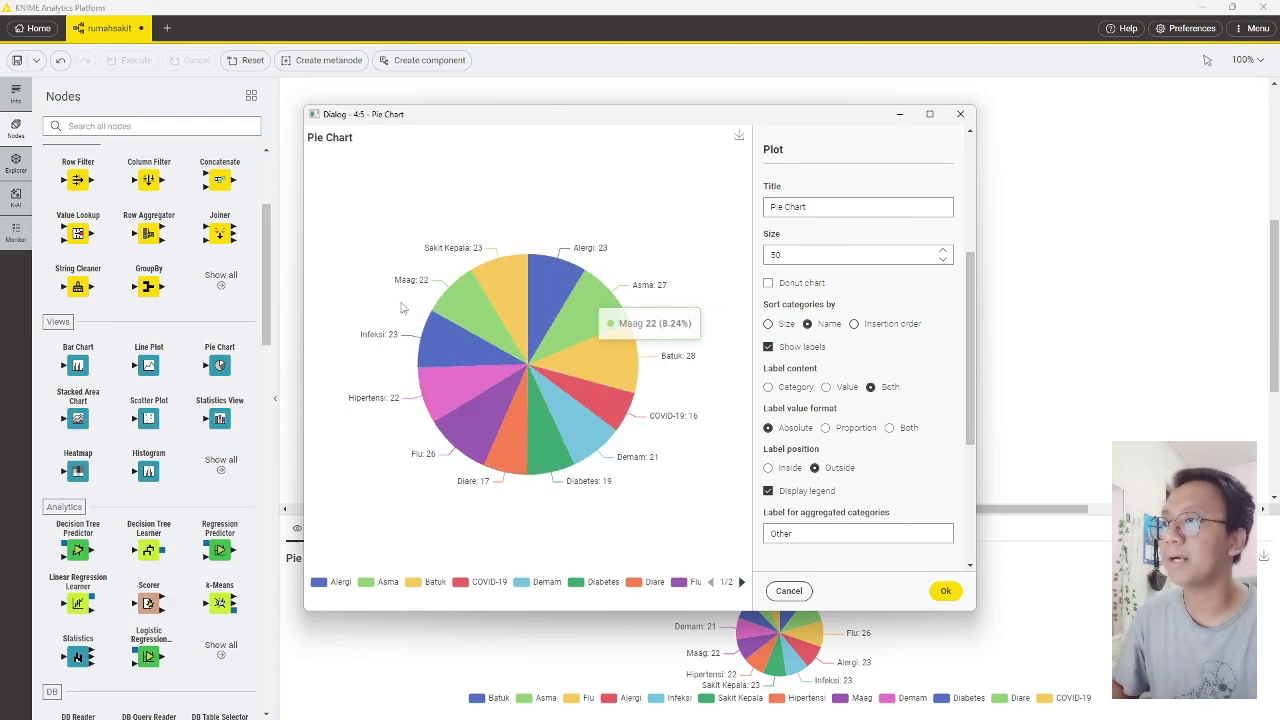
left_click(768, 324)
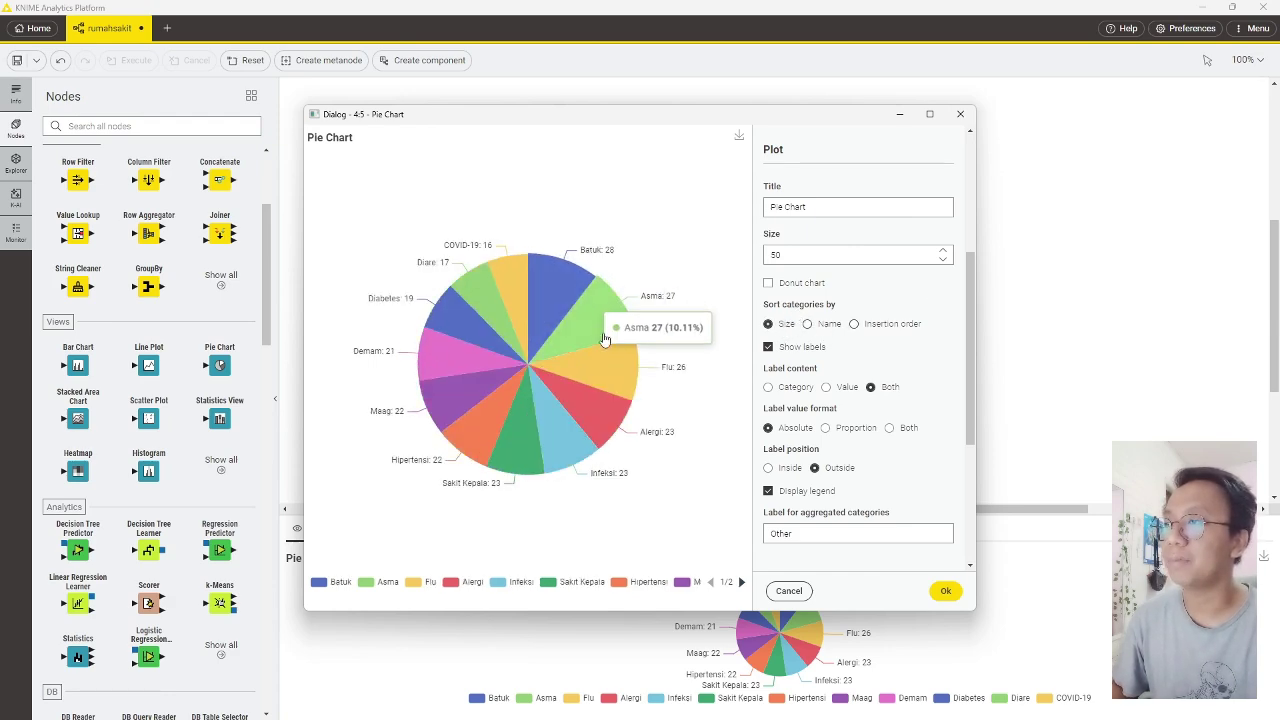
- Set the pie chart's label value format to Both, accept the configuration, and check the chart in the node's output view
scroll(882, 384, "down", 1)
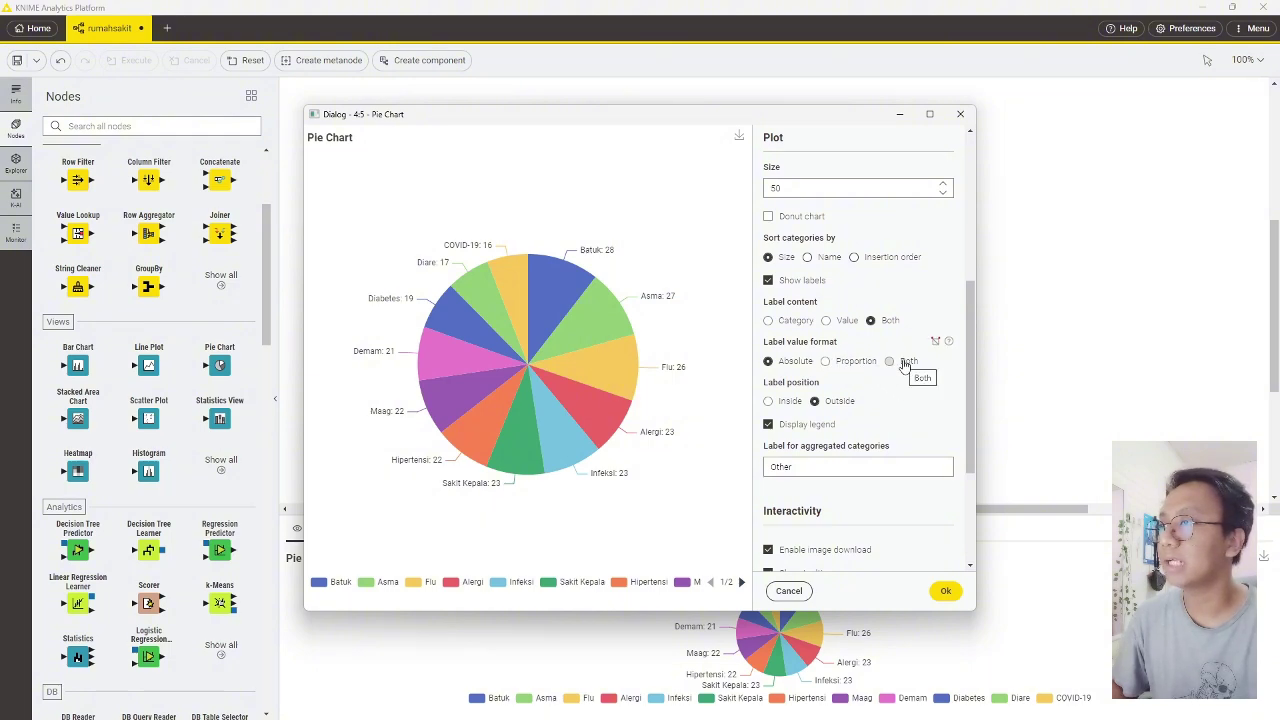
left_click(903, 363)
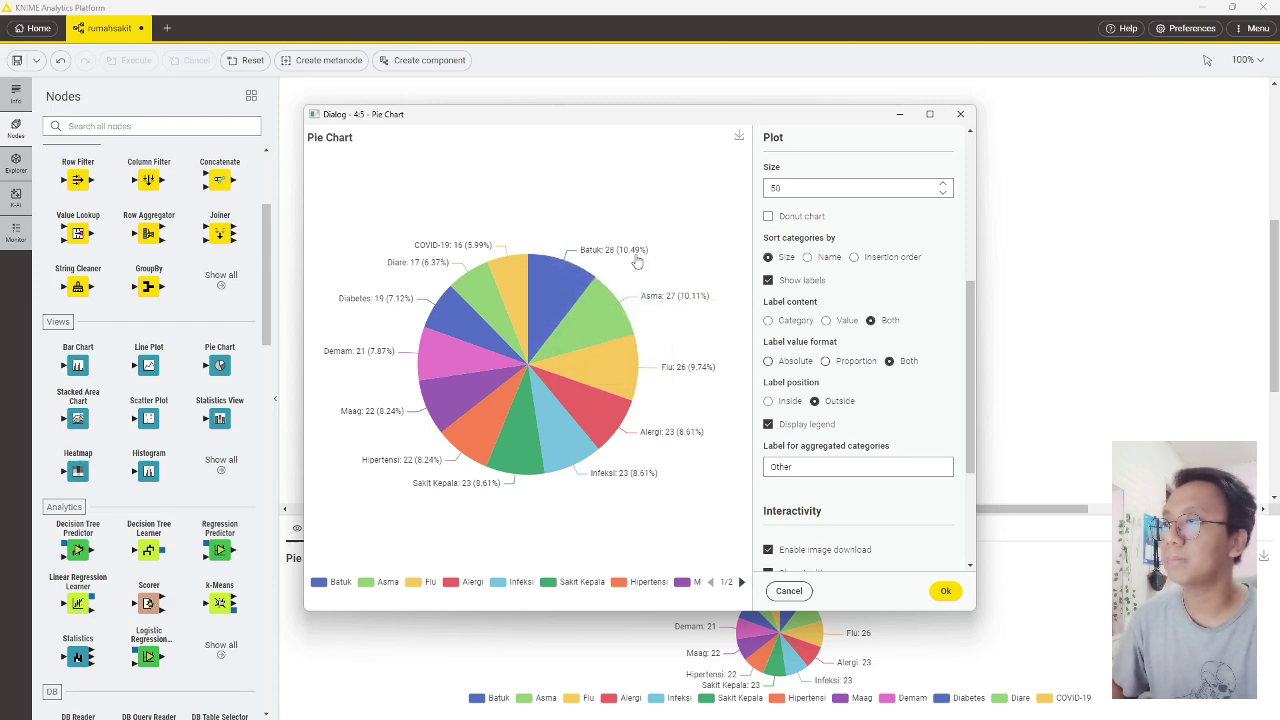
scroll(857, 420, "down", 3)
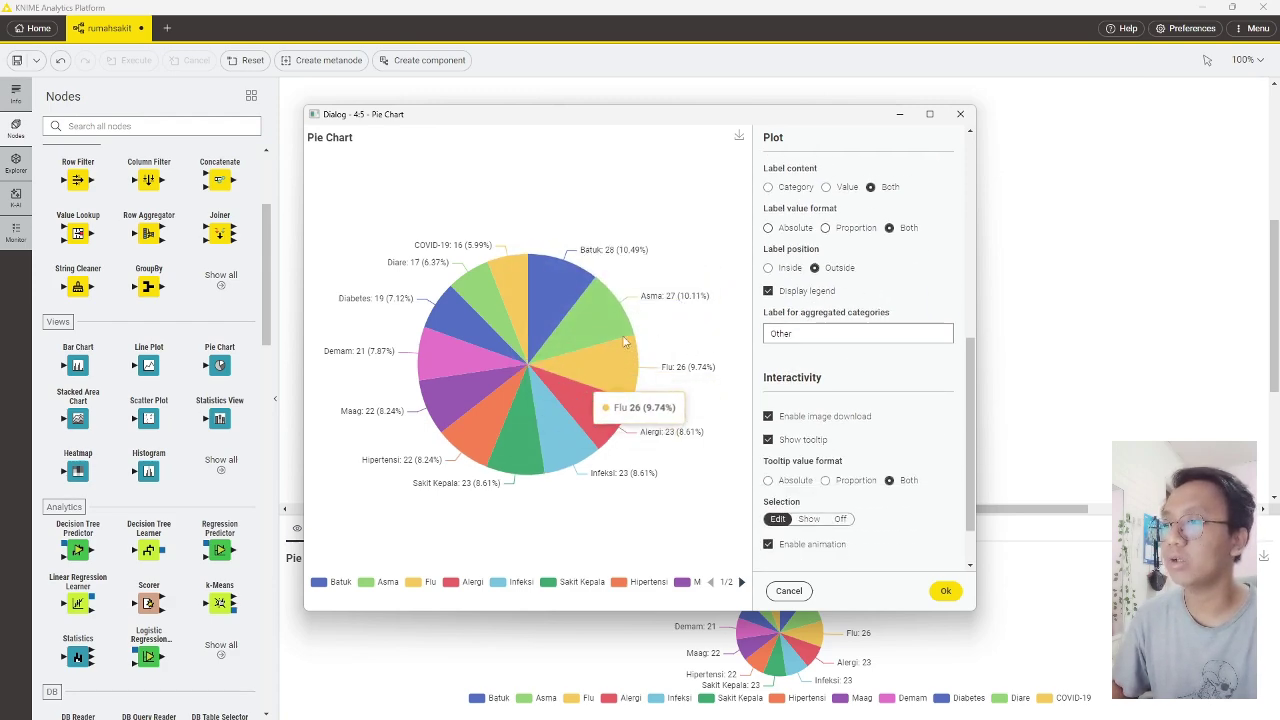
scroll(857, 452, "up", 5)
scroll(857, 452, "up", 3)
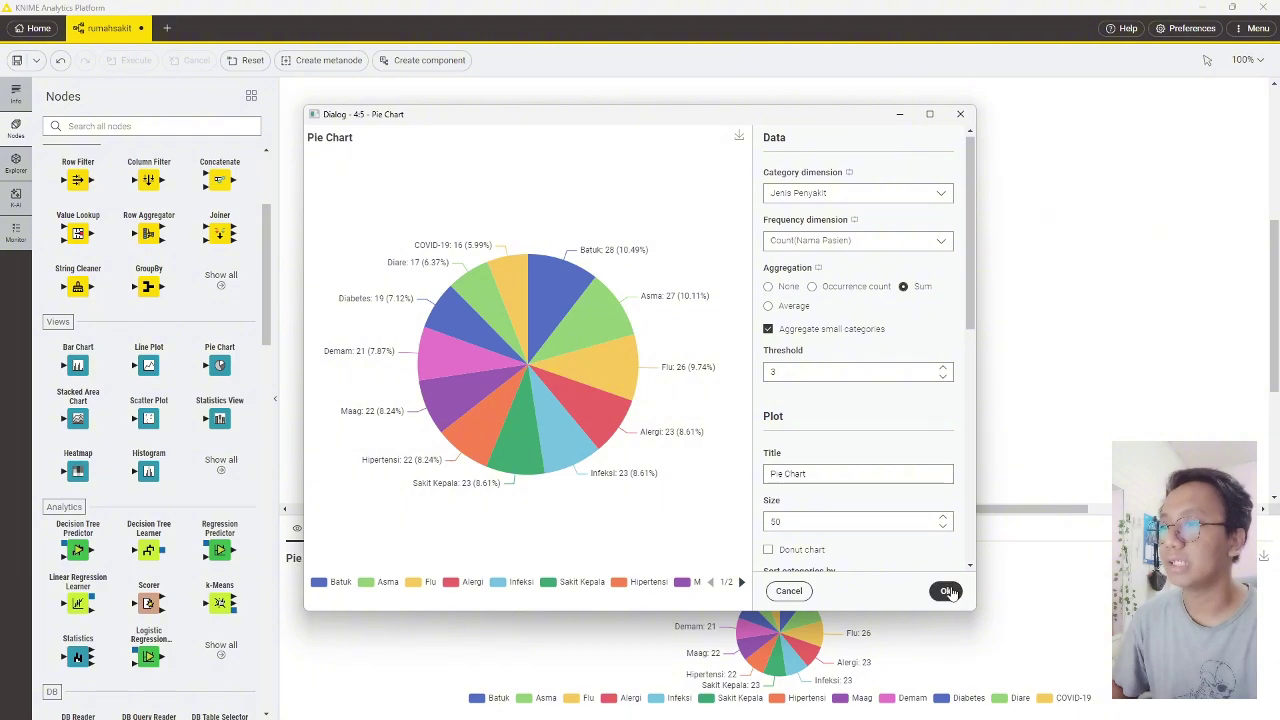
left_click(945, 590)
left_click(690, 337)
left_click(620, 284)
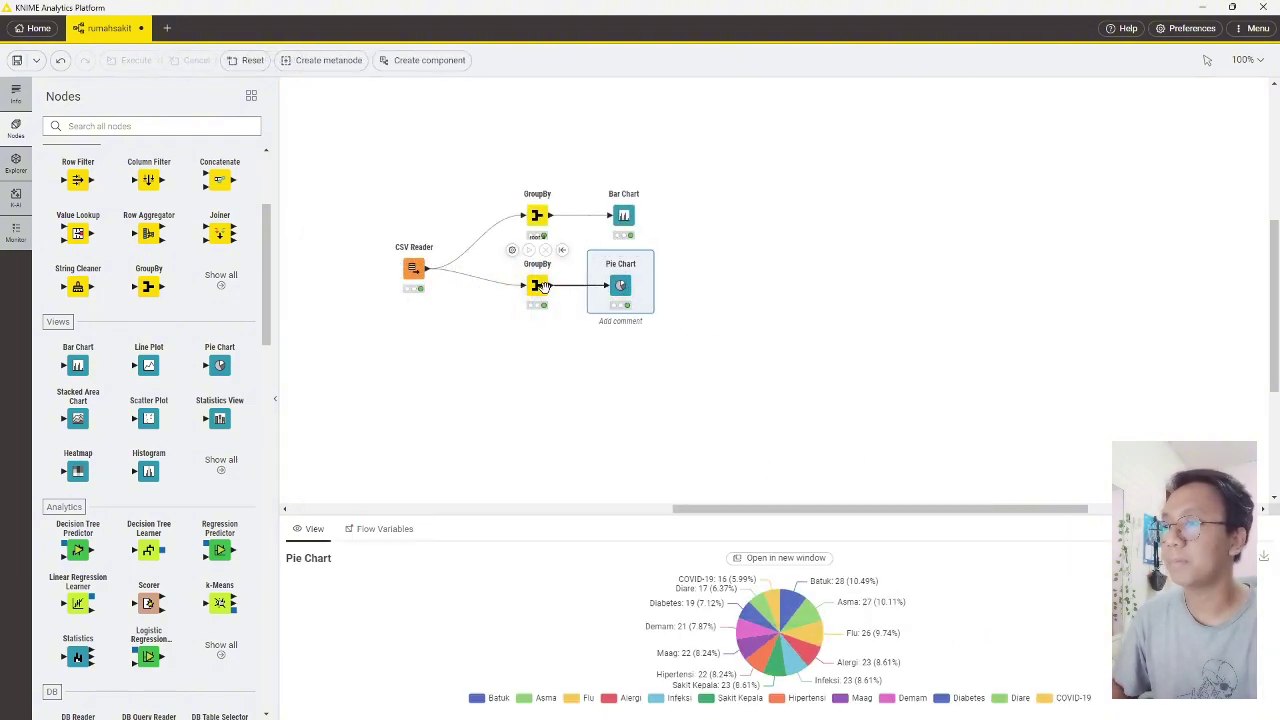
left_click(662, 389)
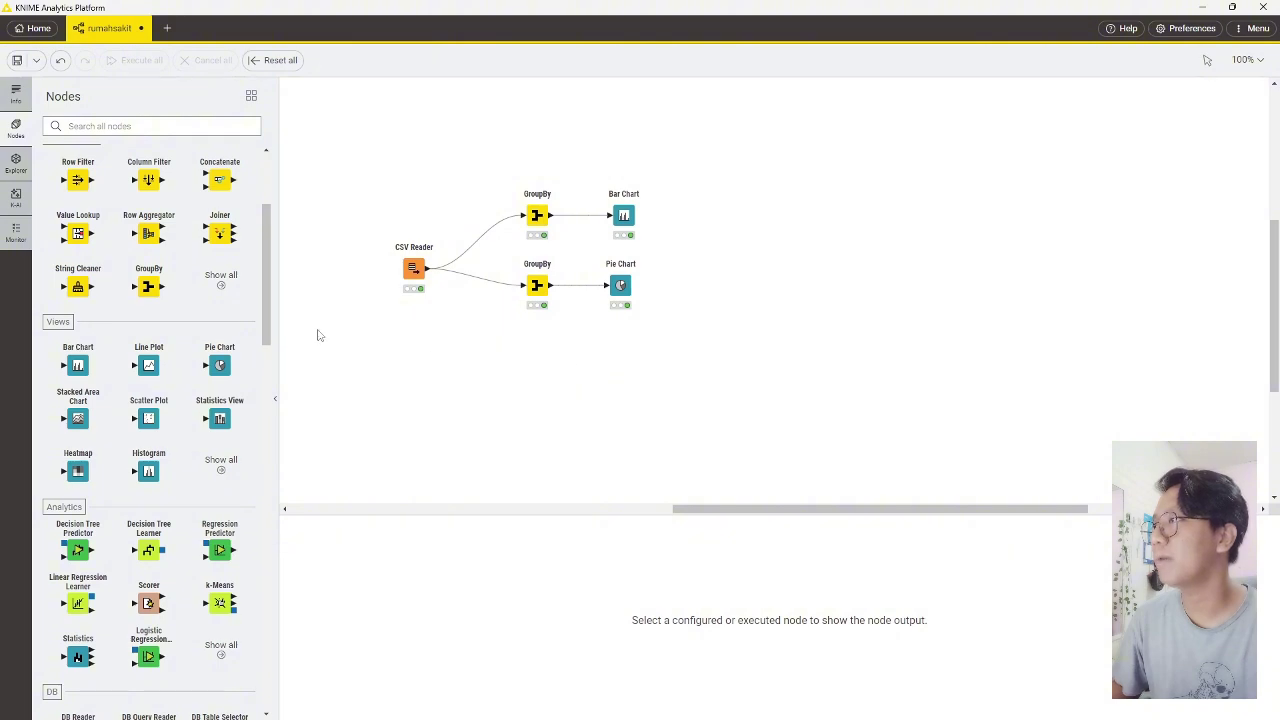
- Add a third GroupBy node below the others, connect it to the CSV Reader, and group it by the Obat column
left_click_drag(148, 286, 540, 356)
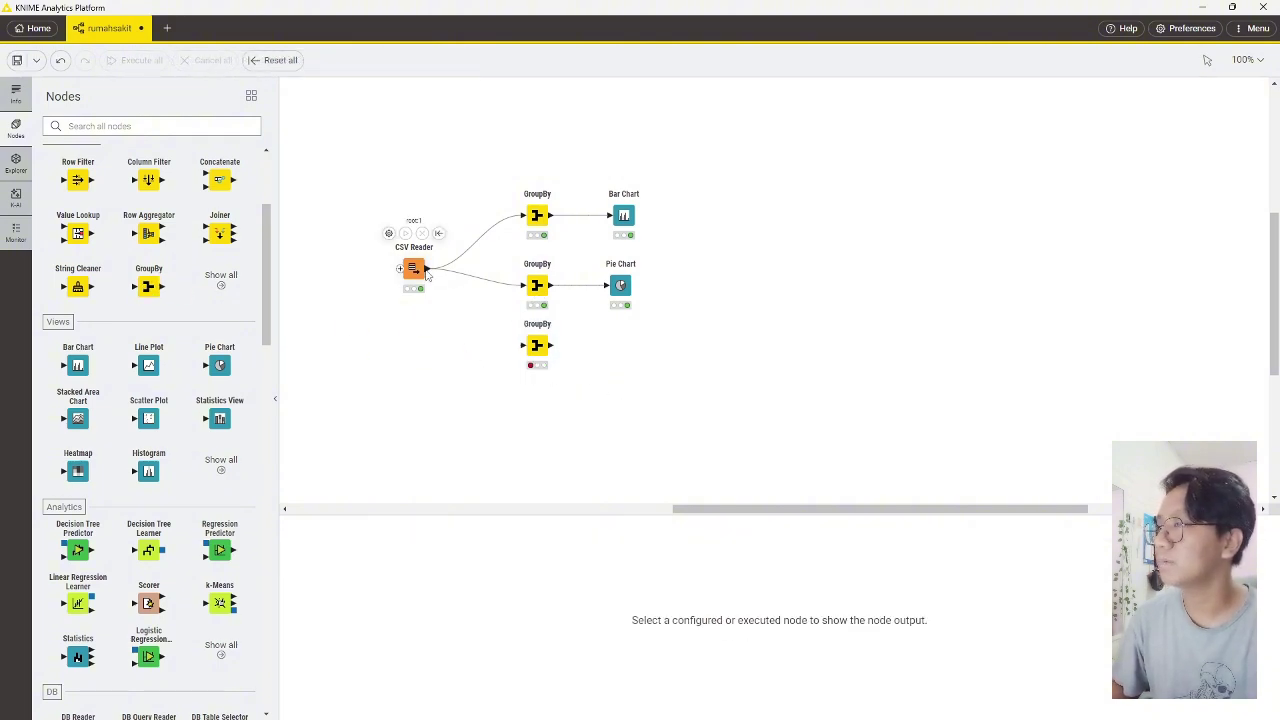
left_click_drag(427, 270, 522, 345)
double_click(538, 346)
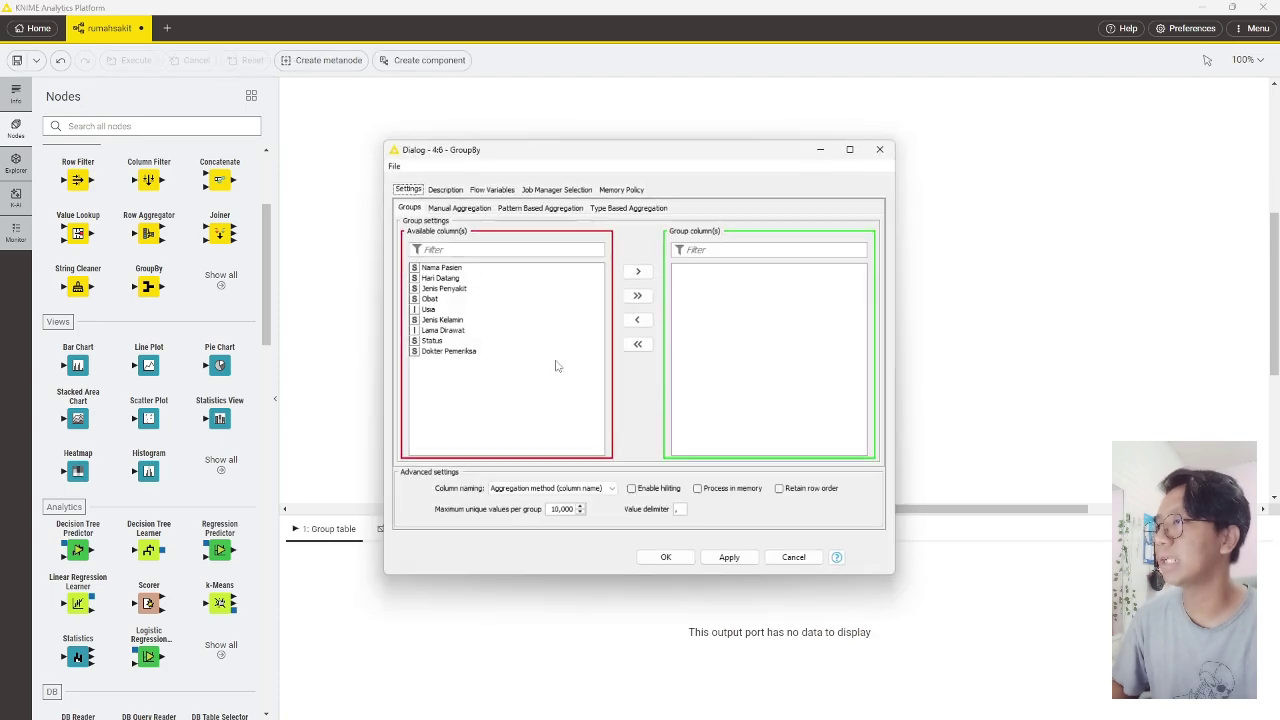
left_click(430, 298)
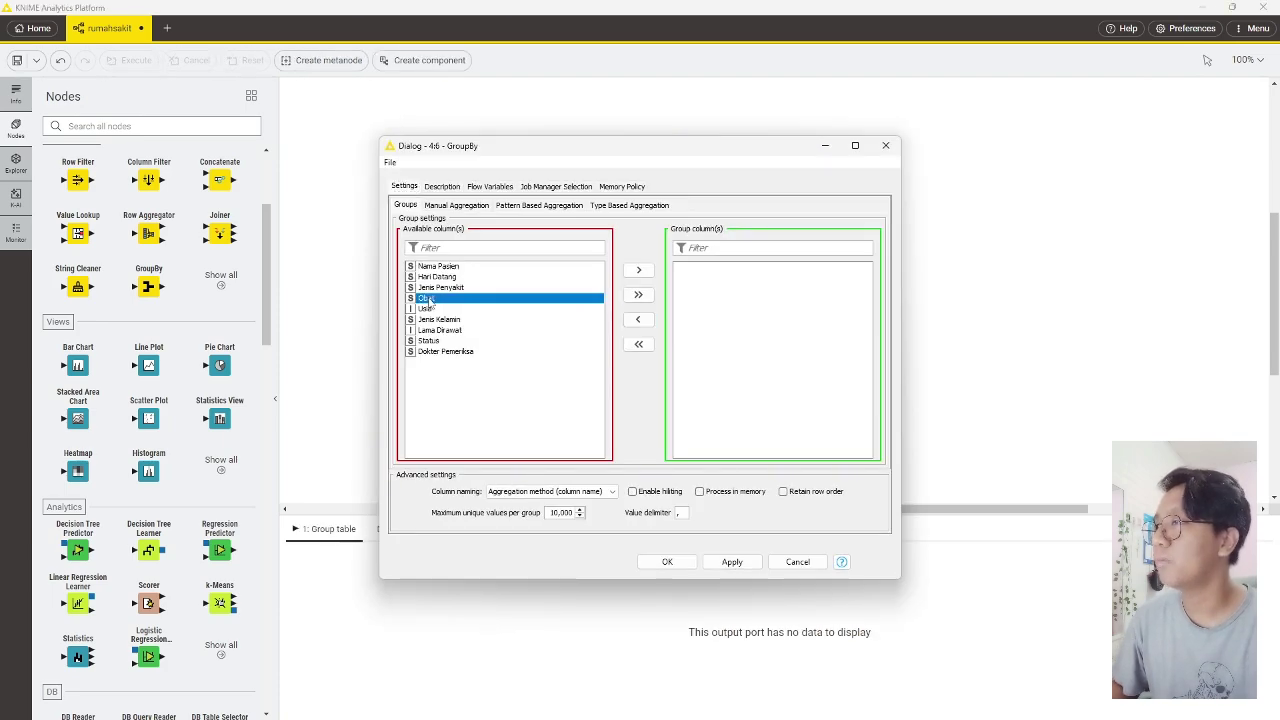
double_click(457, 300)
- Add Nama Pasien as a manual aggregation with the Count method and accept the GroupBy configuration
left_click(456, 205)
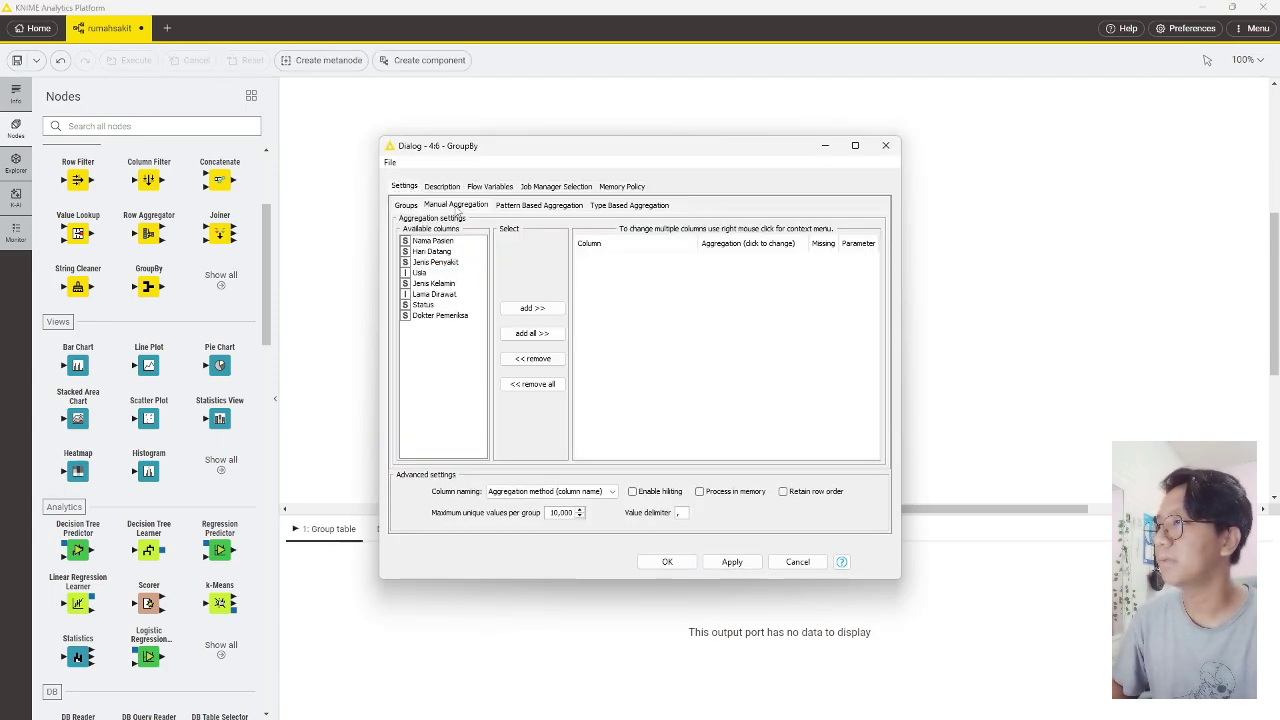
double_click(447, 241)
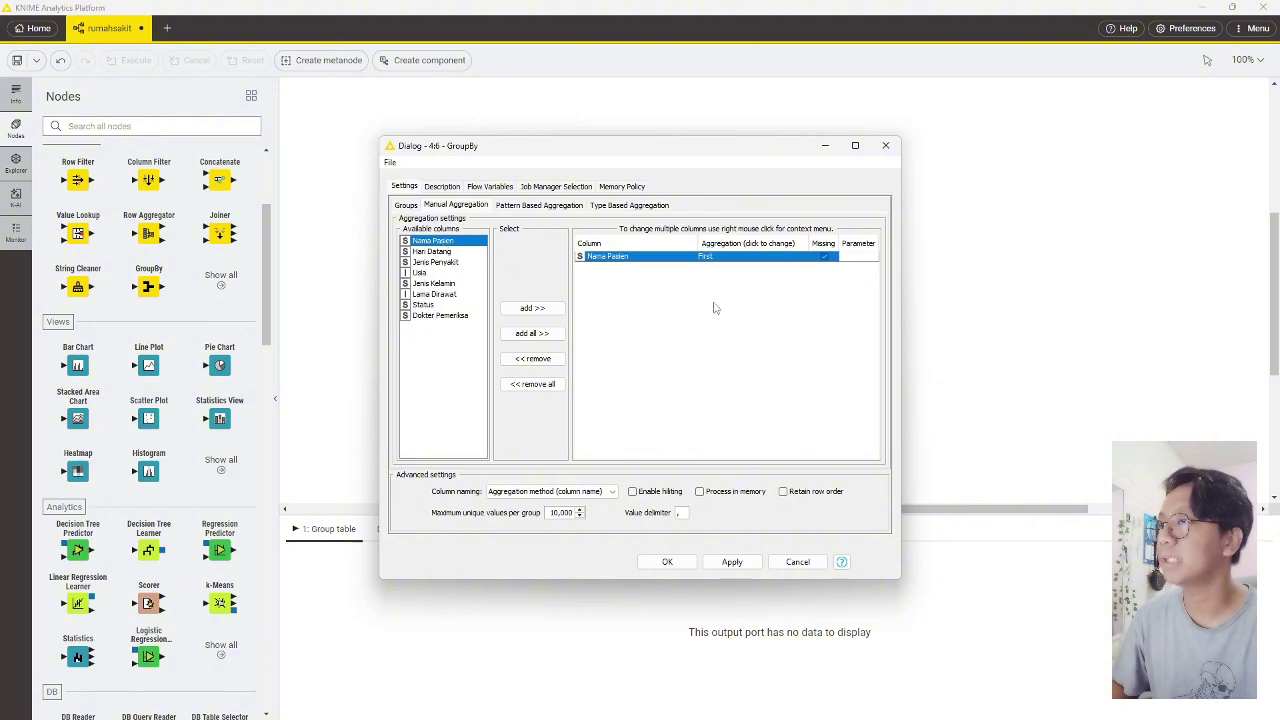
left_click(736, 262)
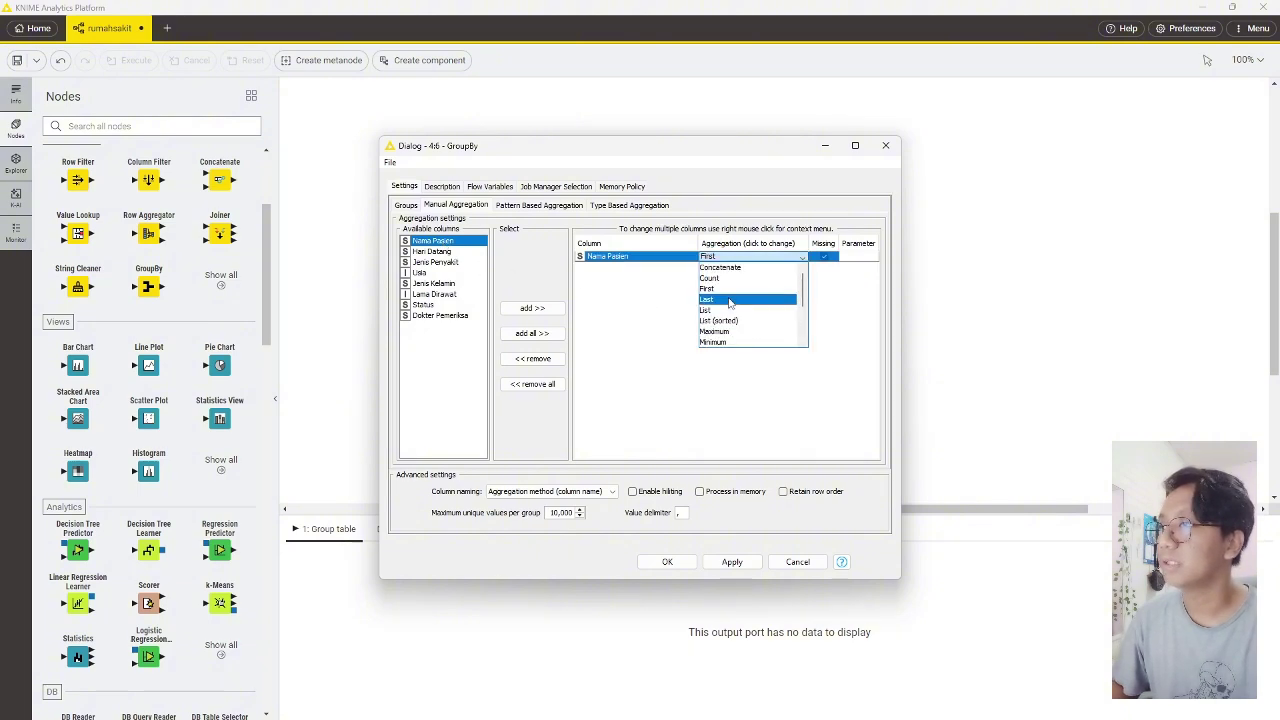
left_click(730, 280)
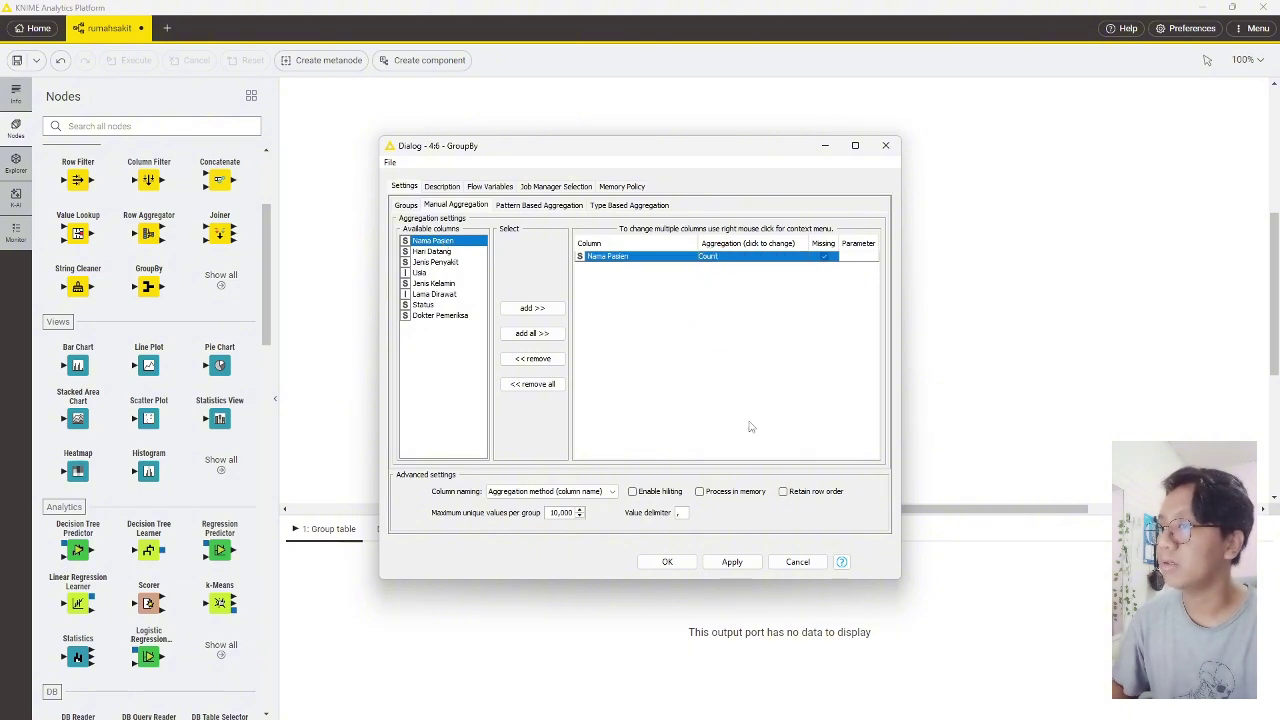
left_click(735, 561)
left_click(665, 561)
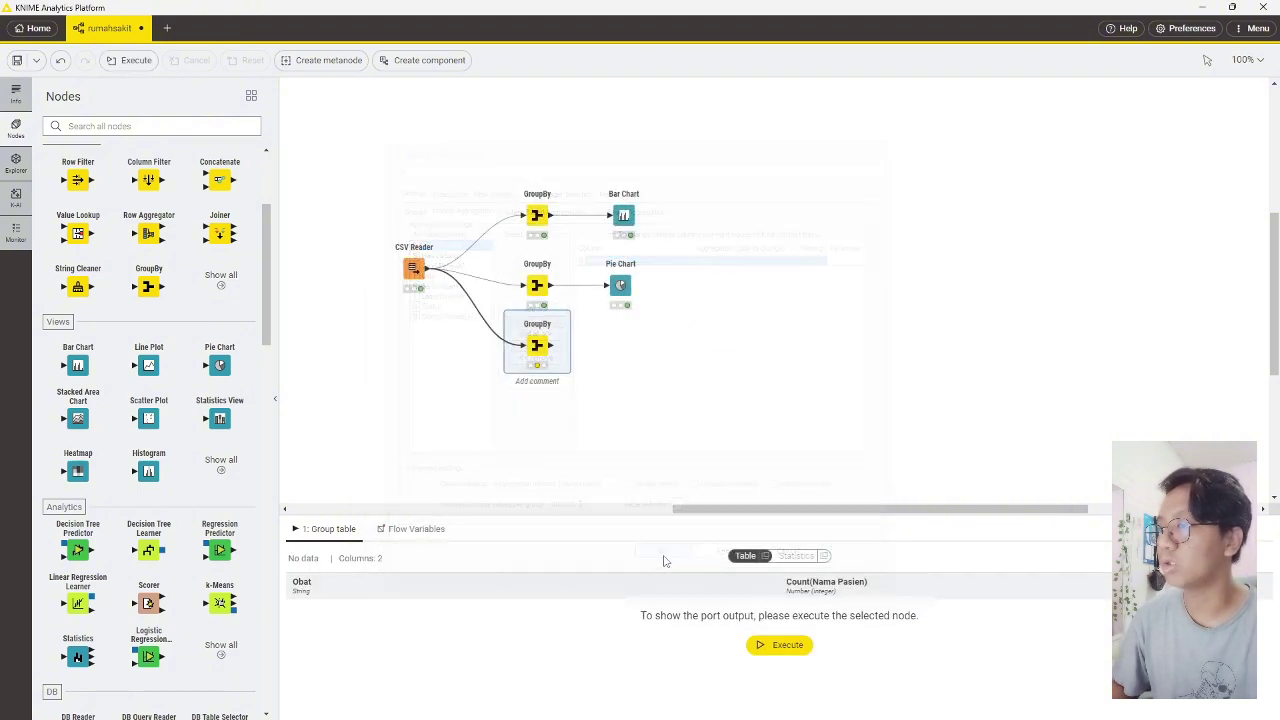
- Execute the Obat GroupBy node and check its group table in a separate window
left_click(773, 646)
left_click(766, 557)
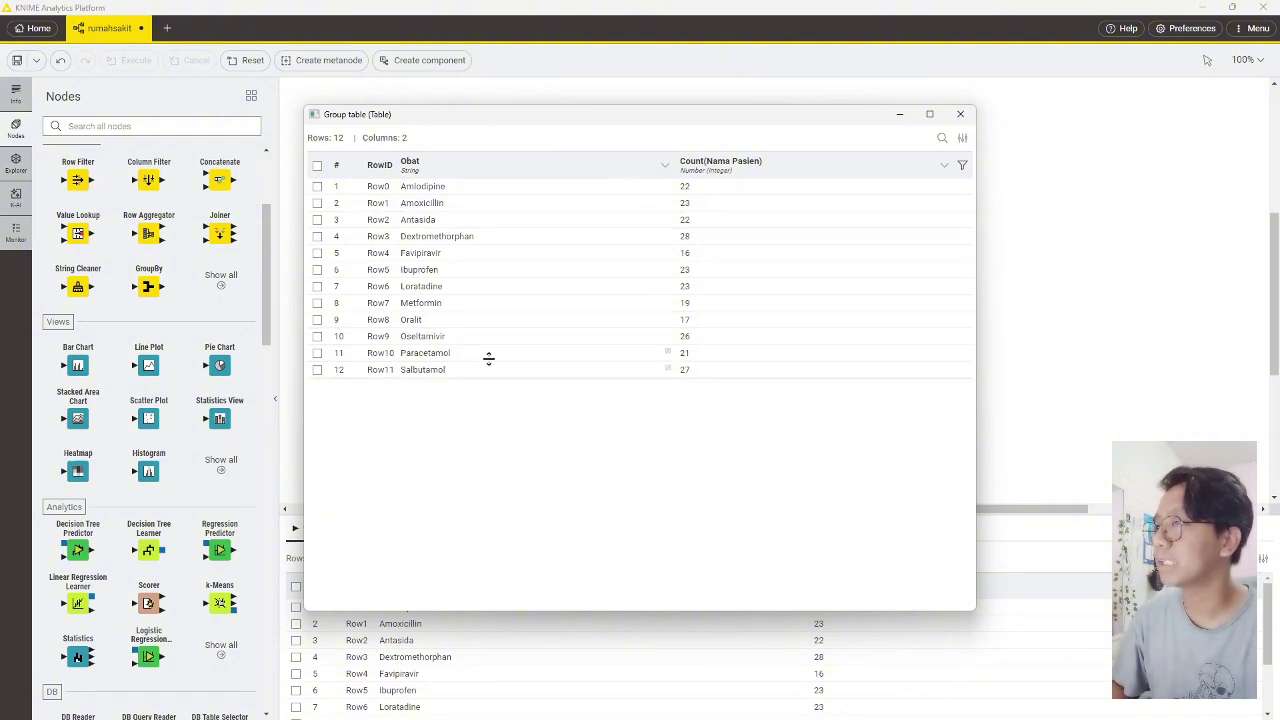
left_click(960, 114)
left_click(694, 337)
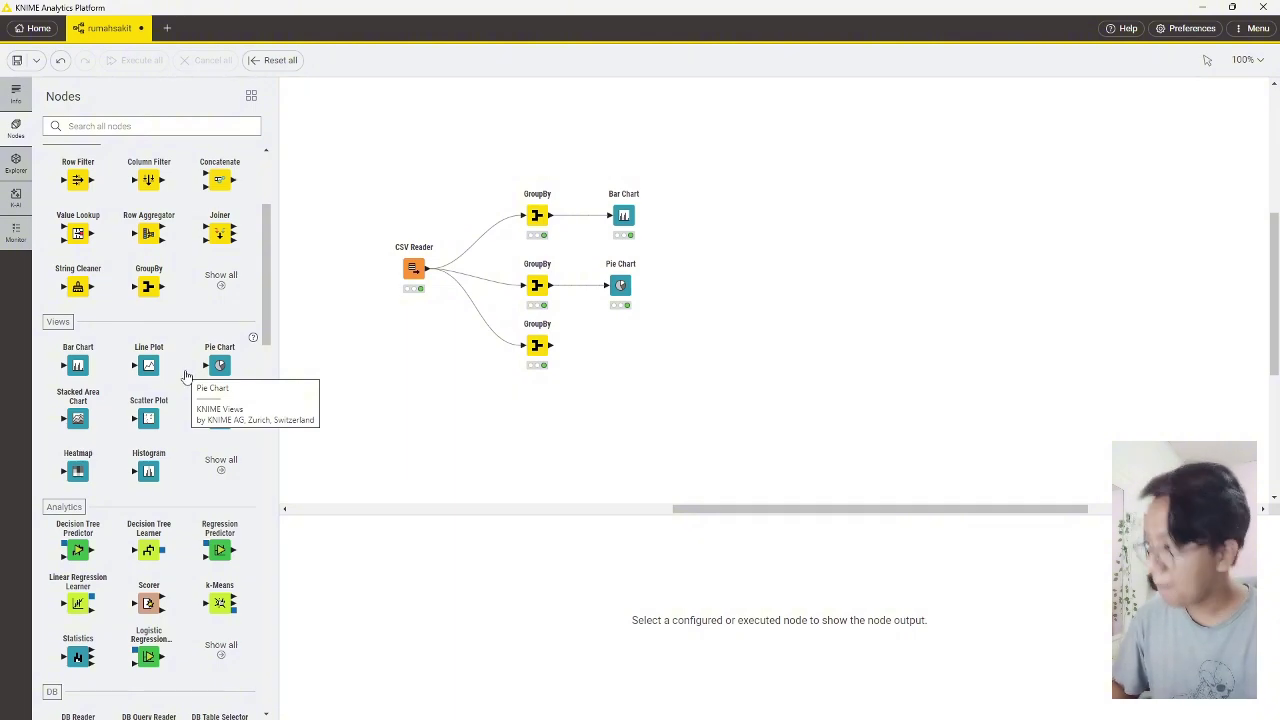
- Add a Pie Chart node connected to the third GroupBy node and set its aggregation to Sum
left_click_drag(214, 368, 619, 350)
left_click_drag(551, 347, 607, 343)
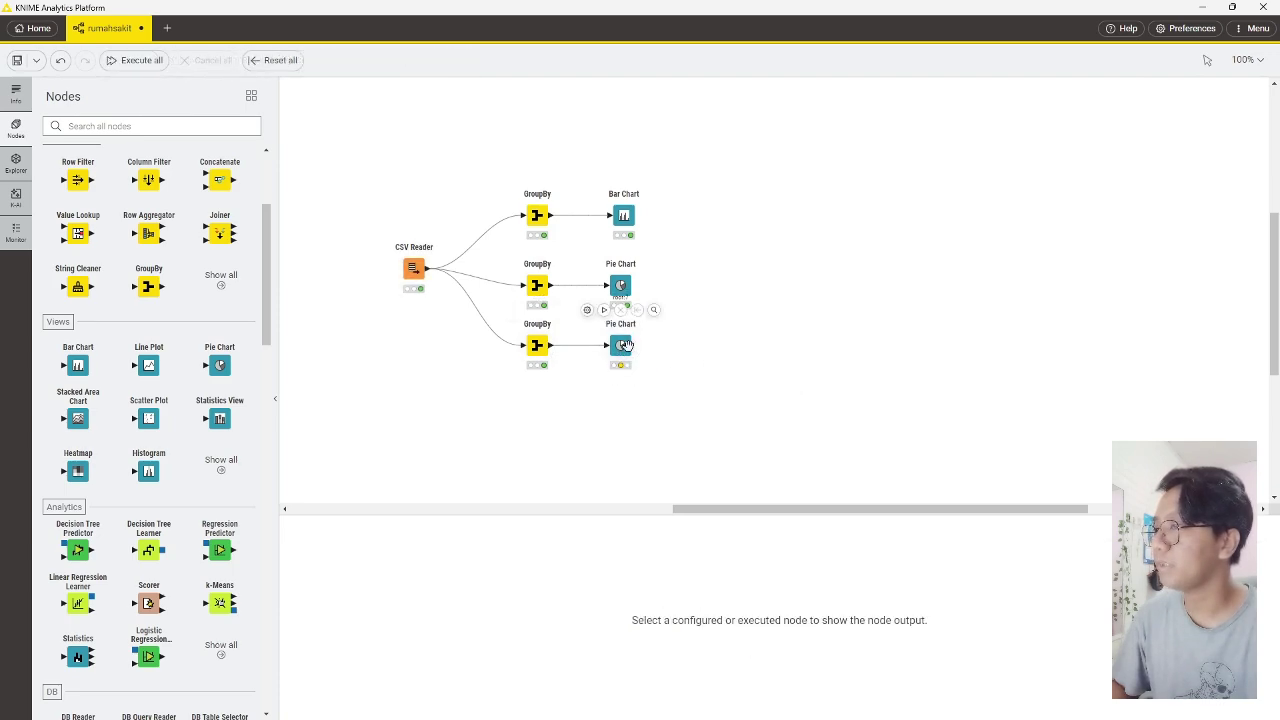
double_click(620, 345)
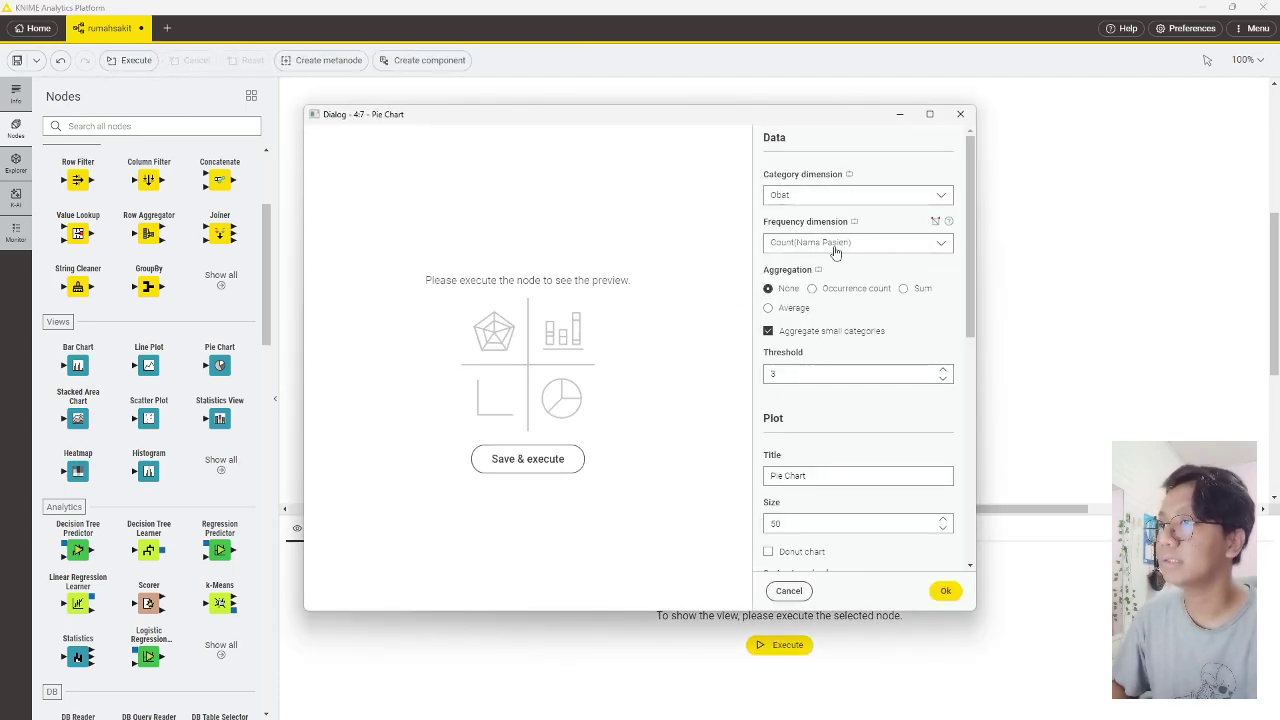
left_click(903, 288)
- Set the new pie chart's label content and label value format to Both, display the legend, and save and execute the node
scroll(848, 385, "down", 3)
scroll(850, 370, "down", 5)
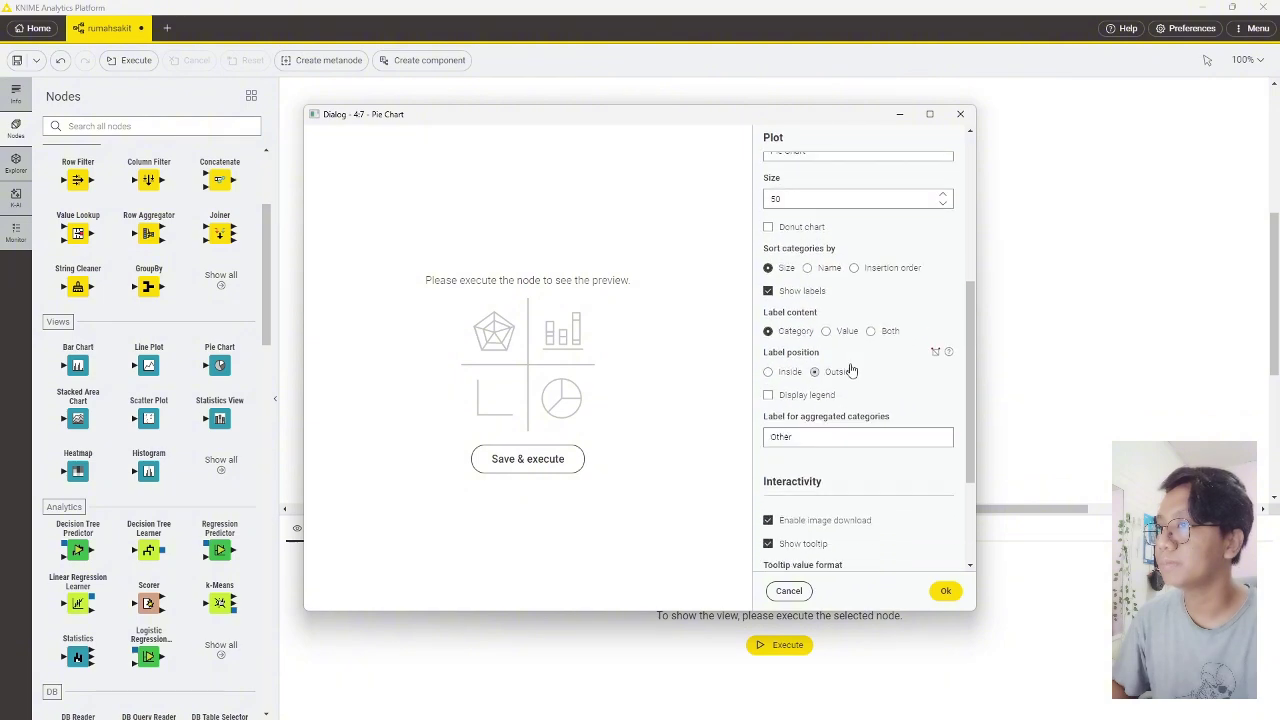
scroll(848, 366, "up", 1)
left_click(870, 322)
scroll(860, 387, "down", 3)
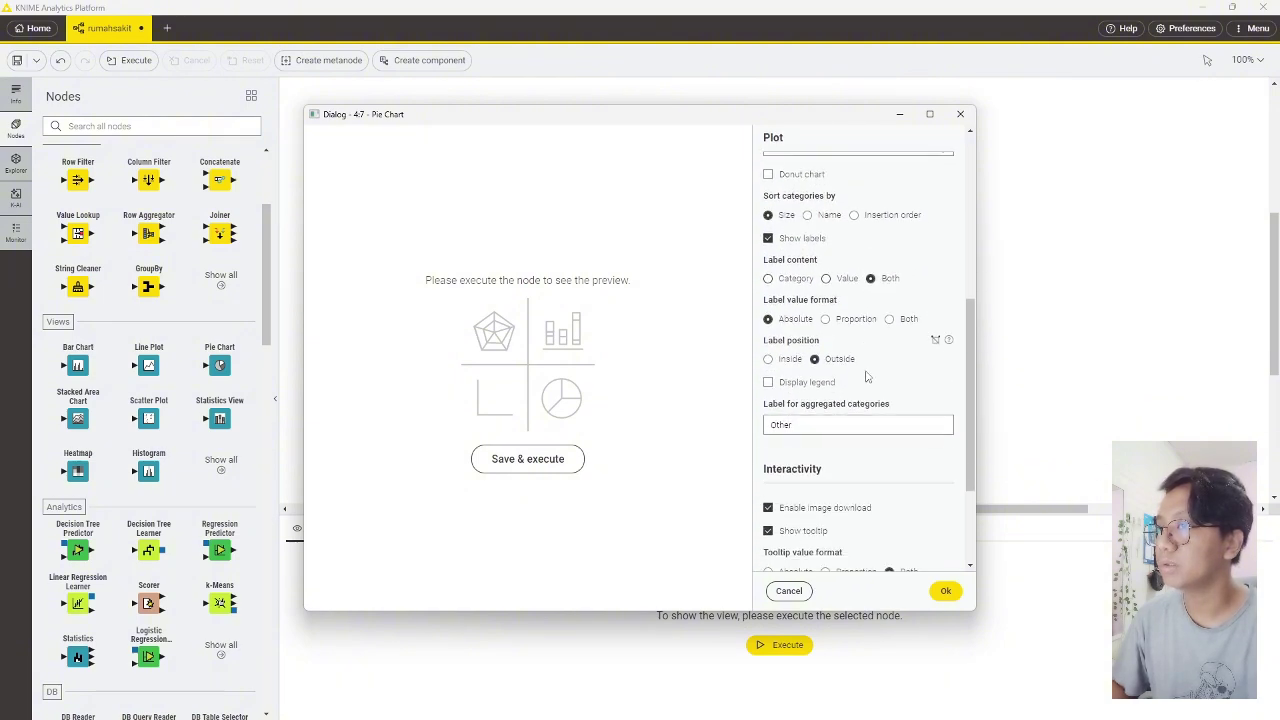
left_click(890, 231)
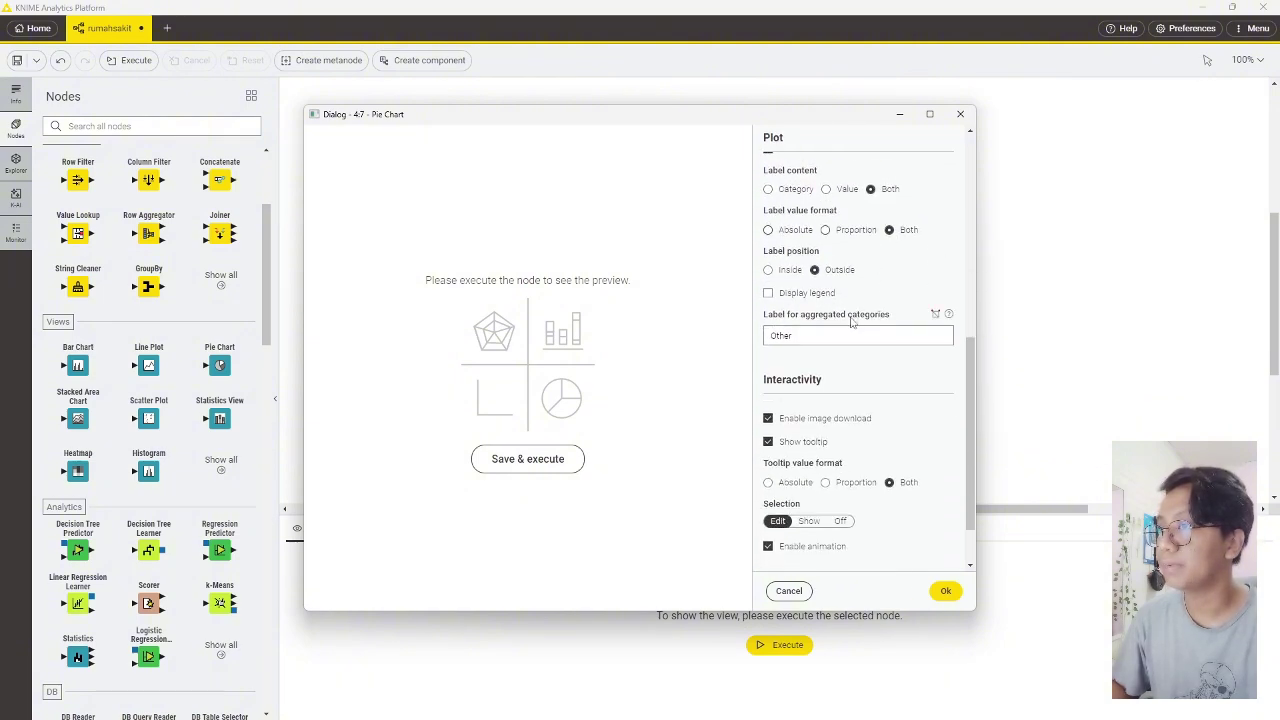
left_click(776, 296)
scroll(806, 509, "down", 2)
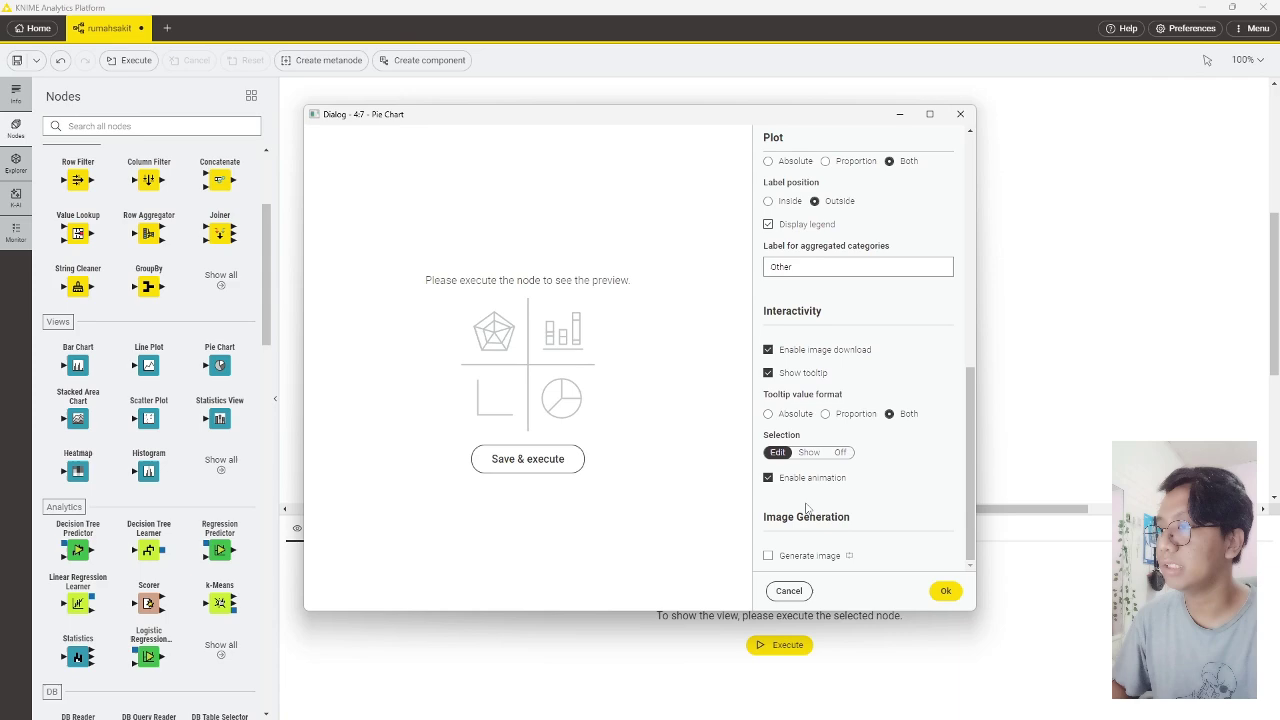
left_click(527, 459)
left_click(944, 591)
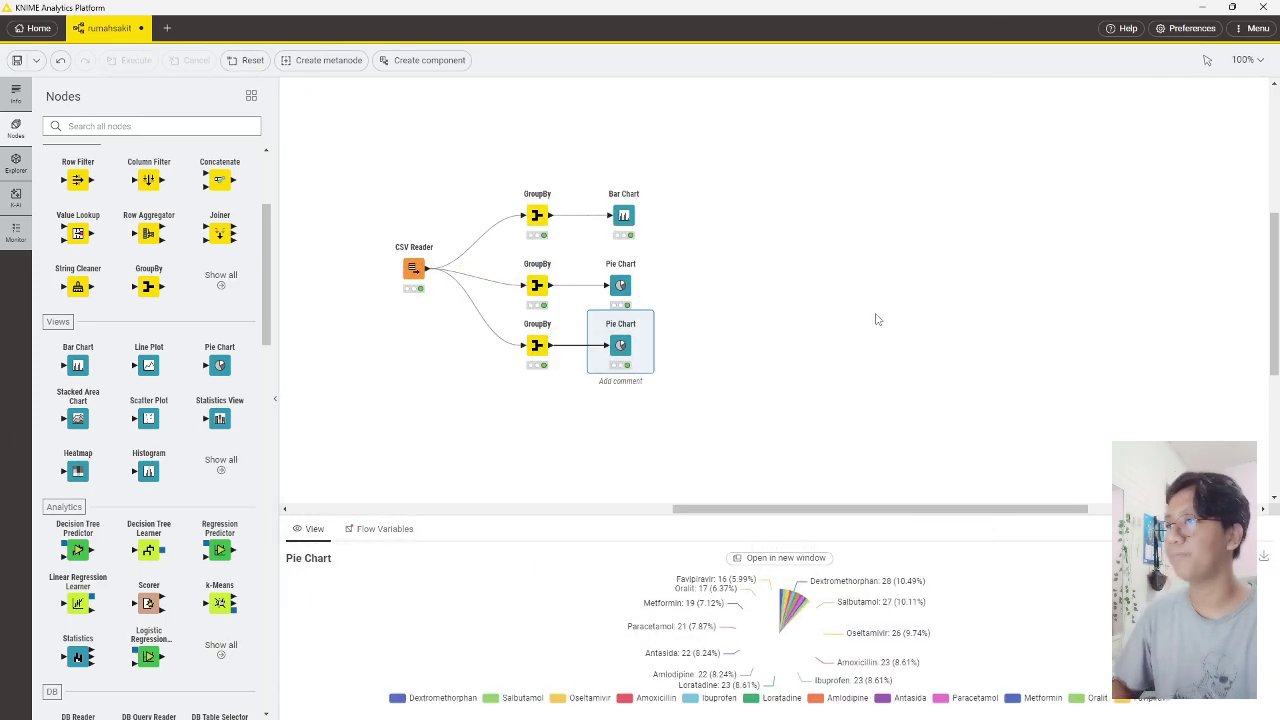
- Open the Obat pie chart in its own window and move it clear of the workflow nodes
left_click(596, 352)
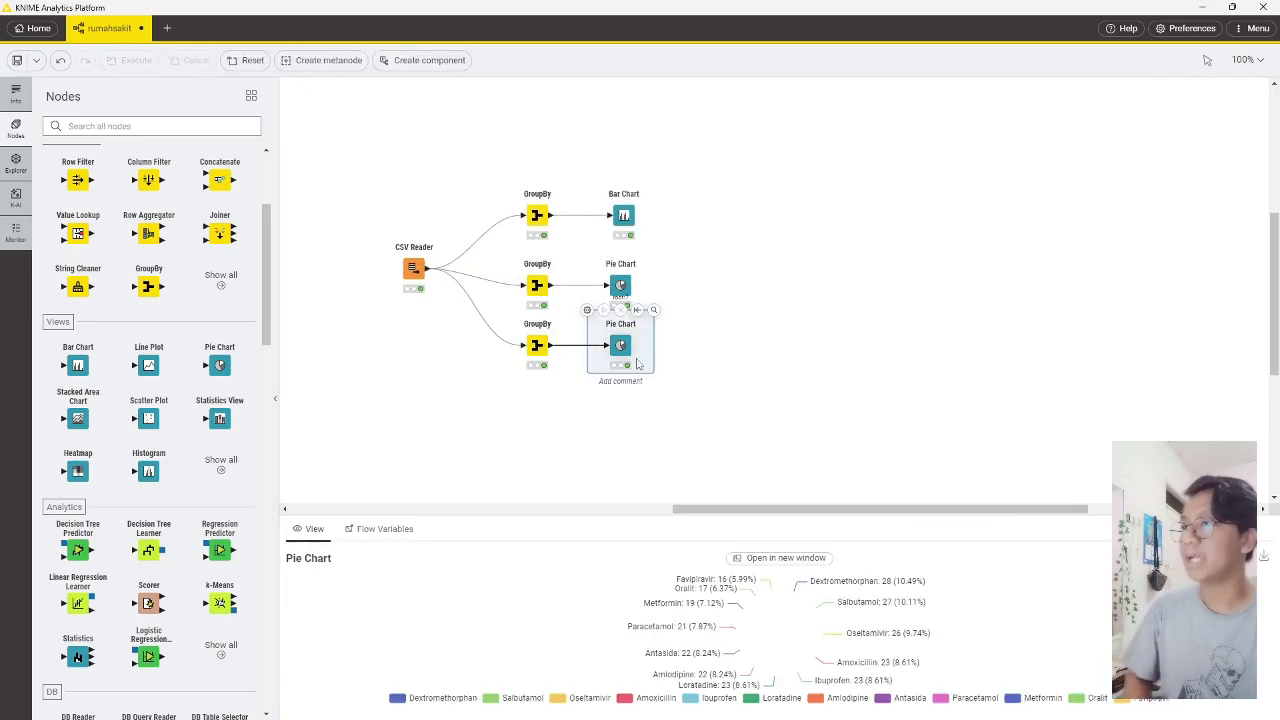
left_click(782, 557)
left_click_drag(723, 123, 463, 177)
left_click(780, 349)
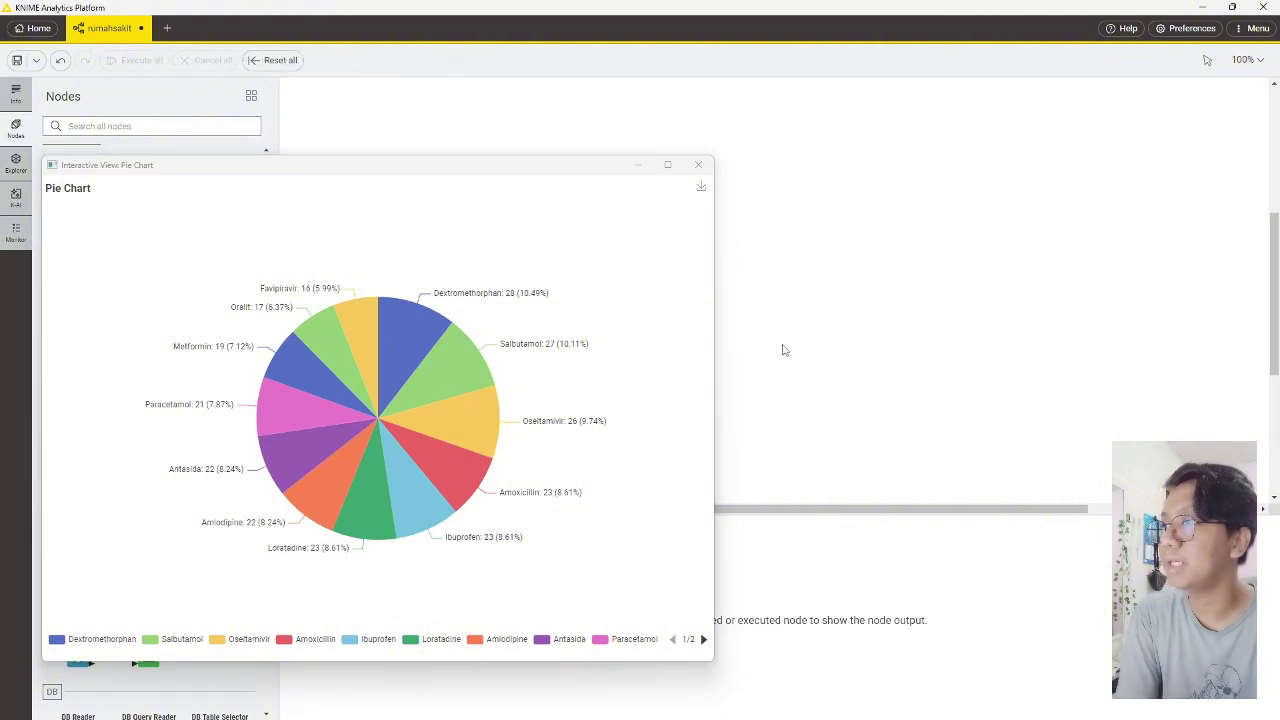
left_click_drag(569, 166, 548, 372)
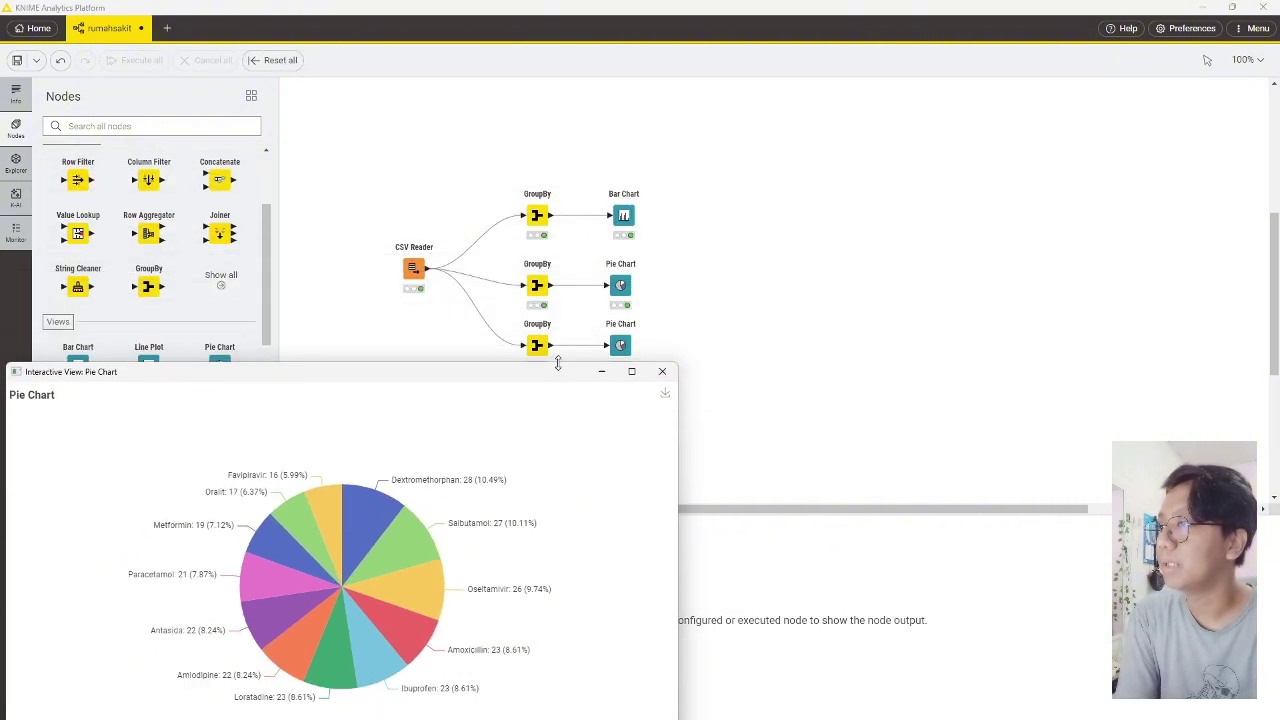
- Open the Jenis Penyakit pie chart in its own window and arrange it beside the Obat pie chart
left_click(620, 288)
left_click(780, 562)
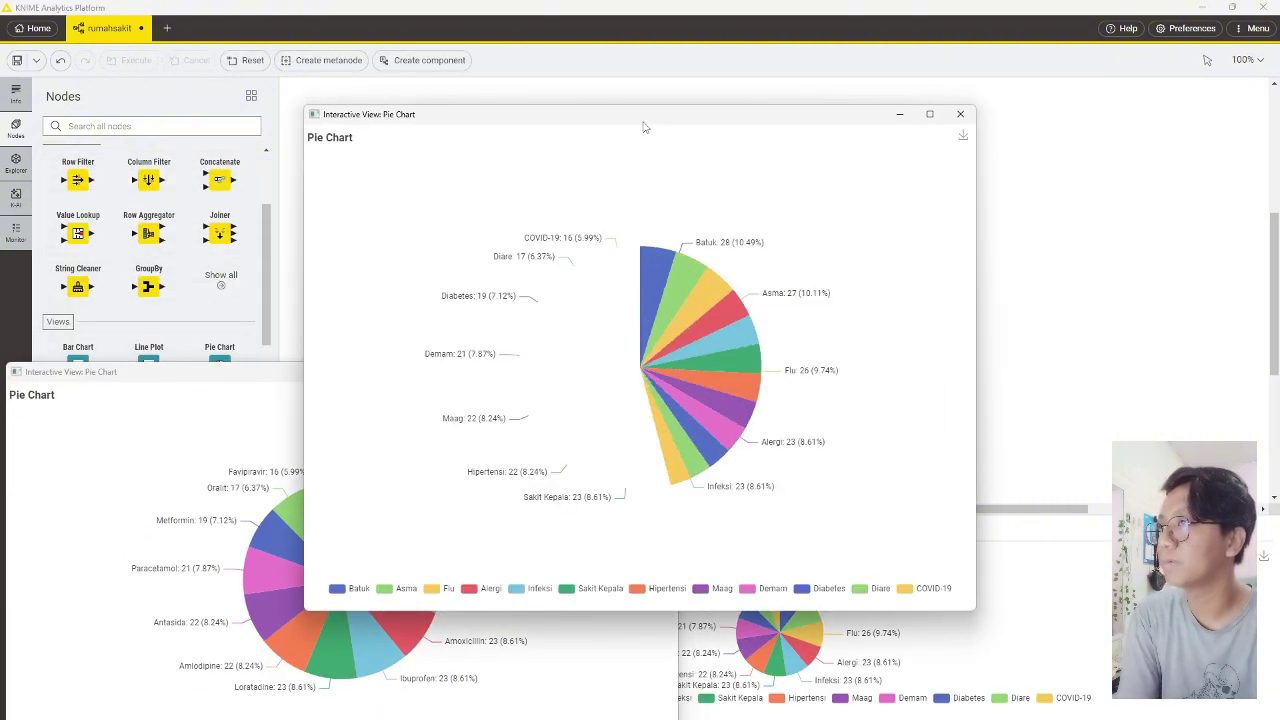
left_click_drag(646, 116, 865, 231)
left_click_drag(410, 371, 415, 221)
left_click_drag(857, 231, 920, 176)
left_click(392, 313)
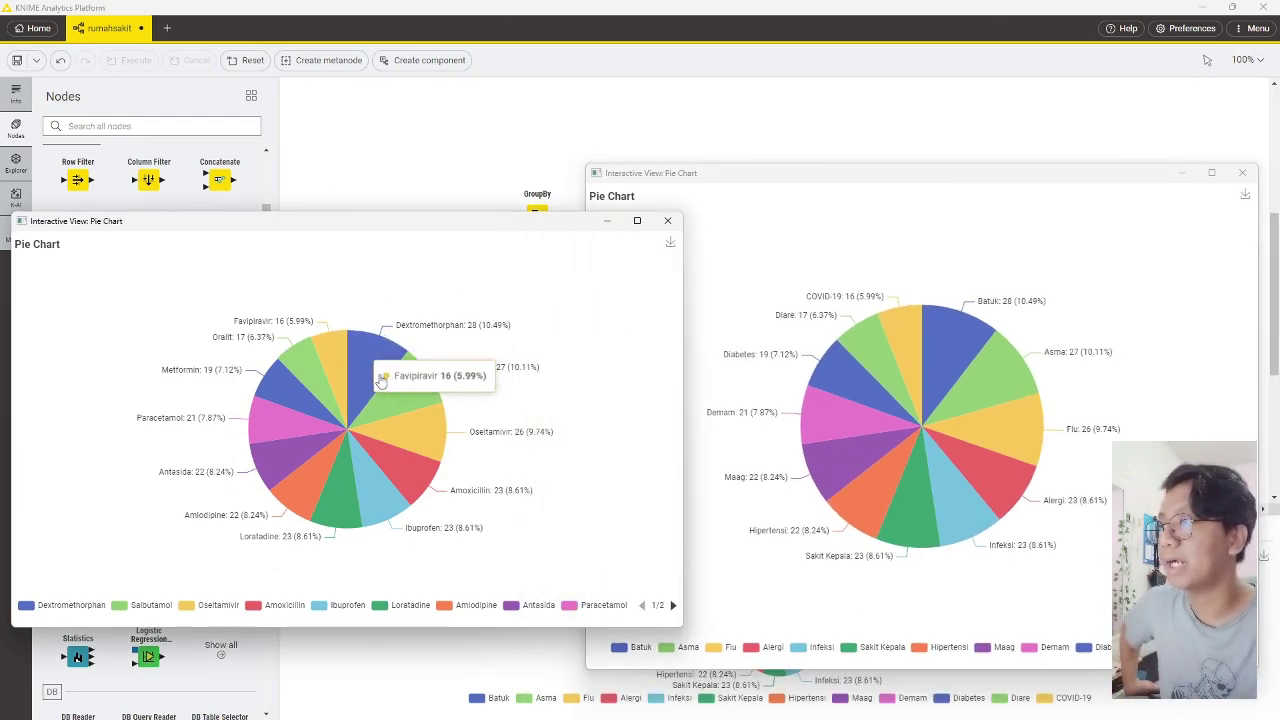
- Compare the slices of the Obat and Jenis Penyakit pie charts, and close both chart windows
left_click(965, 262)
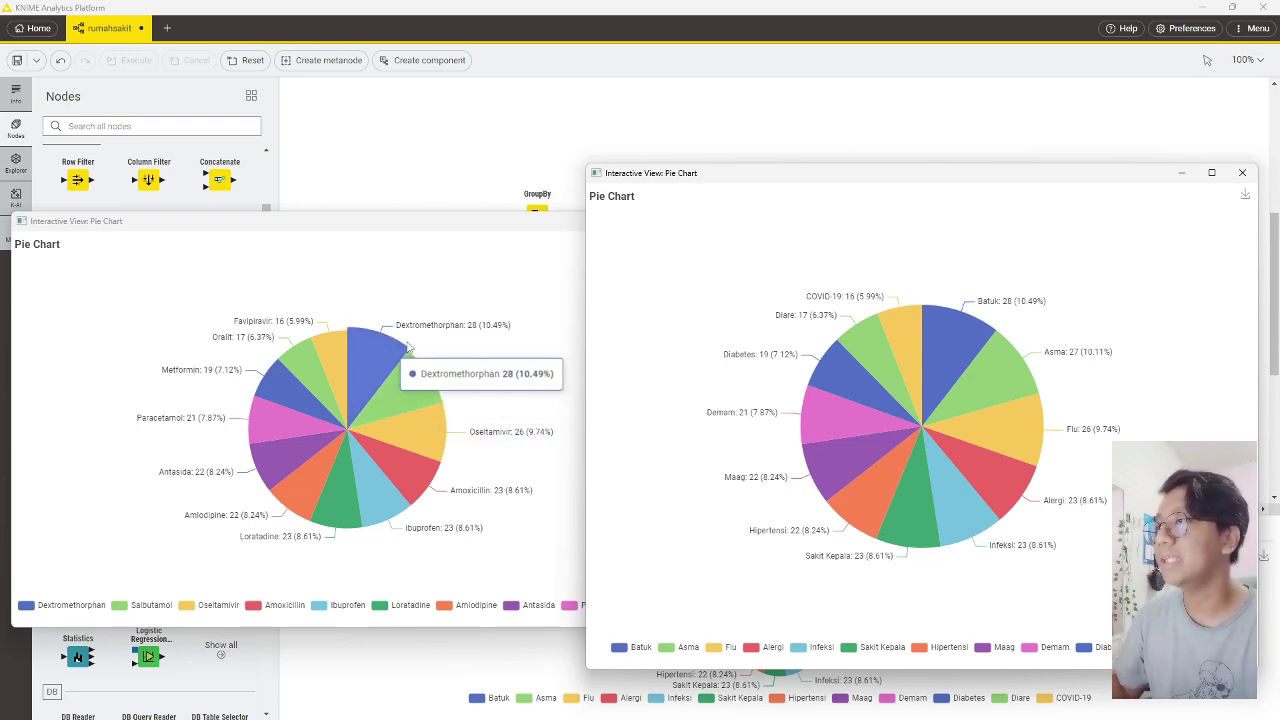
mouse_move(418, 335)
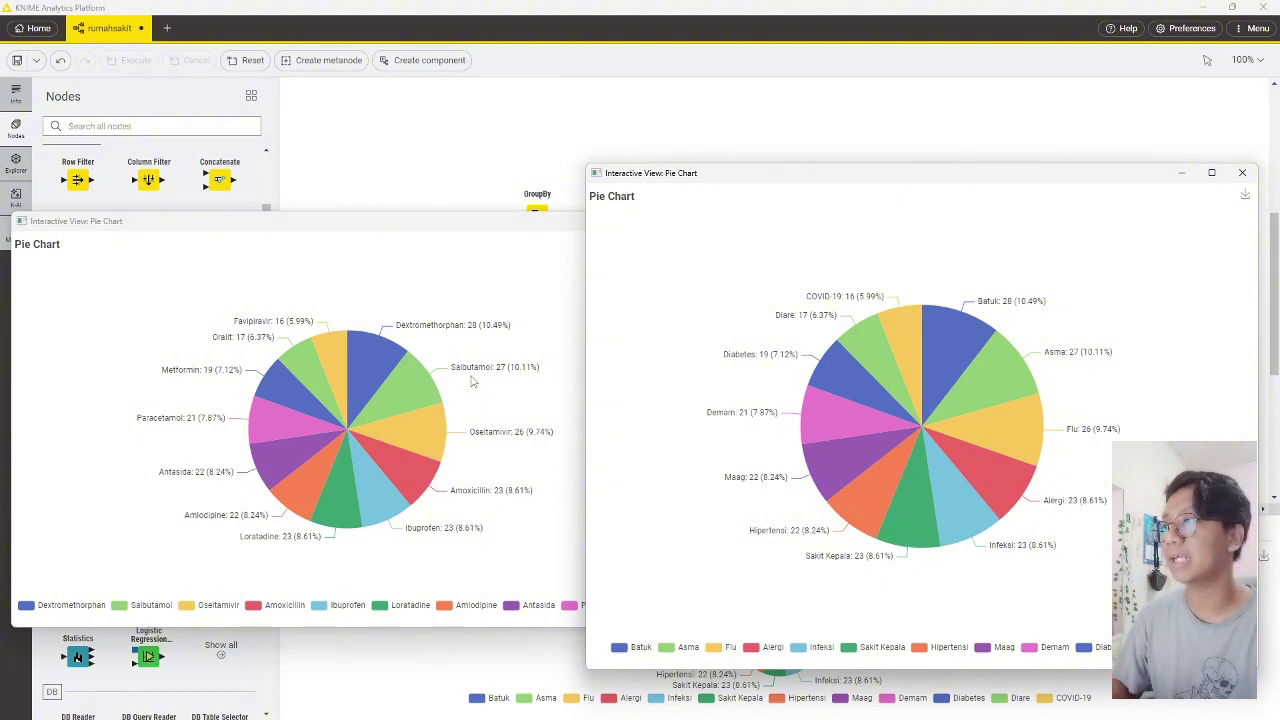
mouse_move(262, 330)
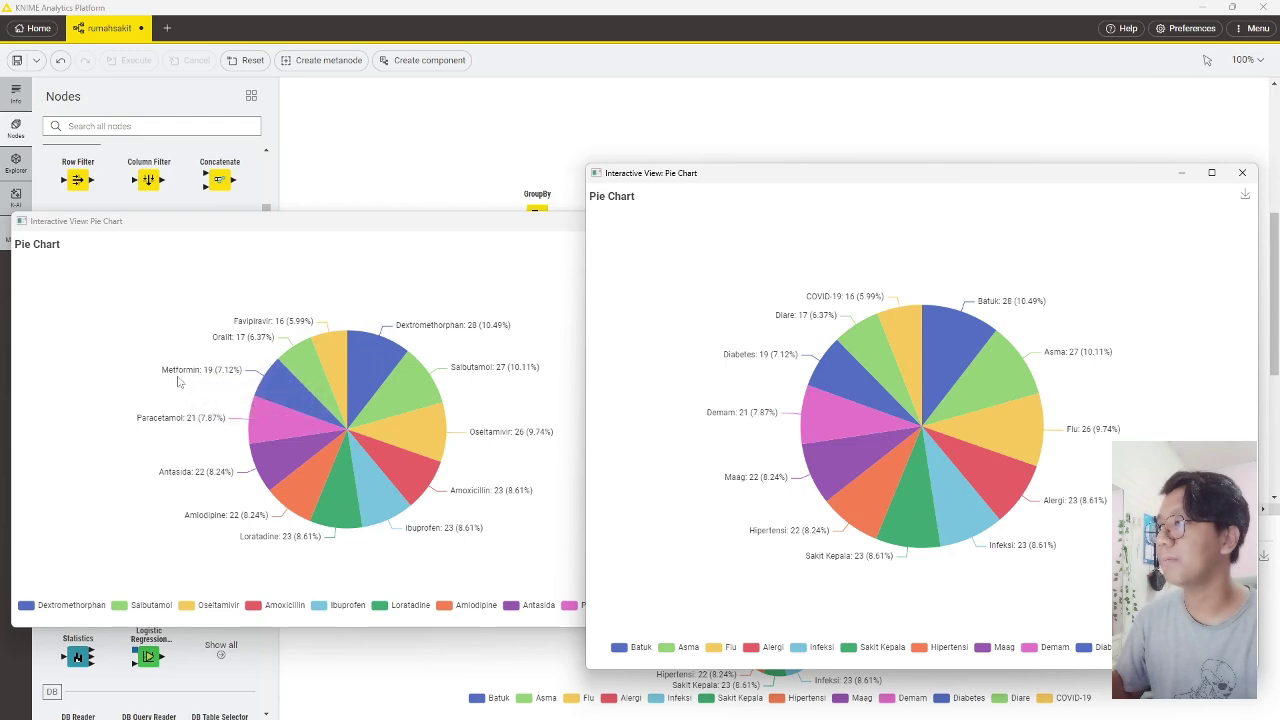
mouse_move(332, 340)
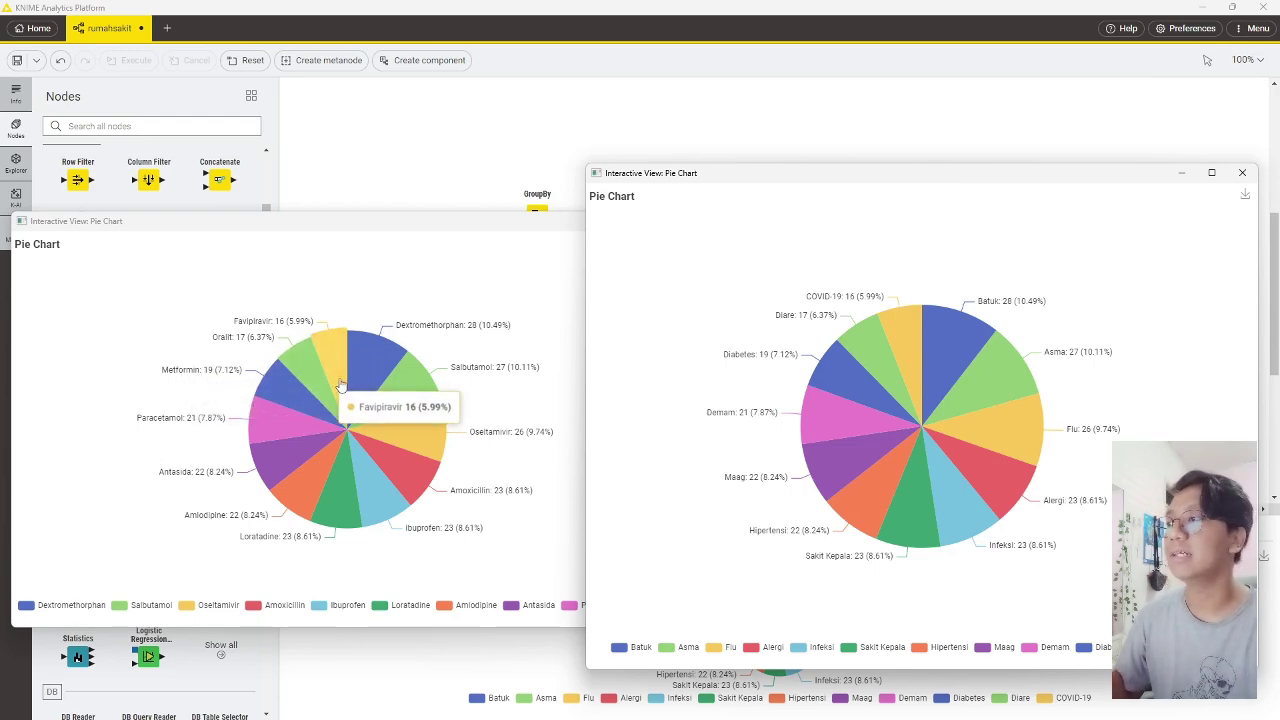
mouse_move(390, 378)
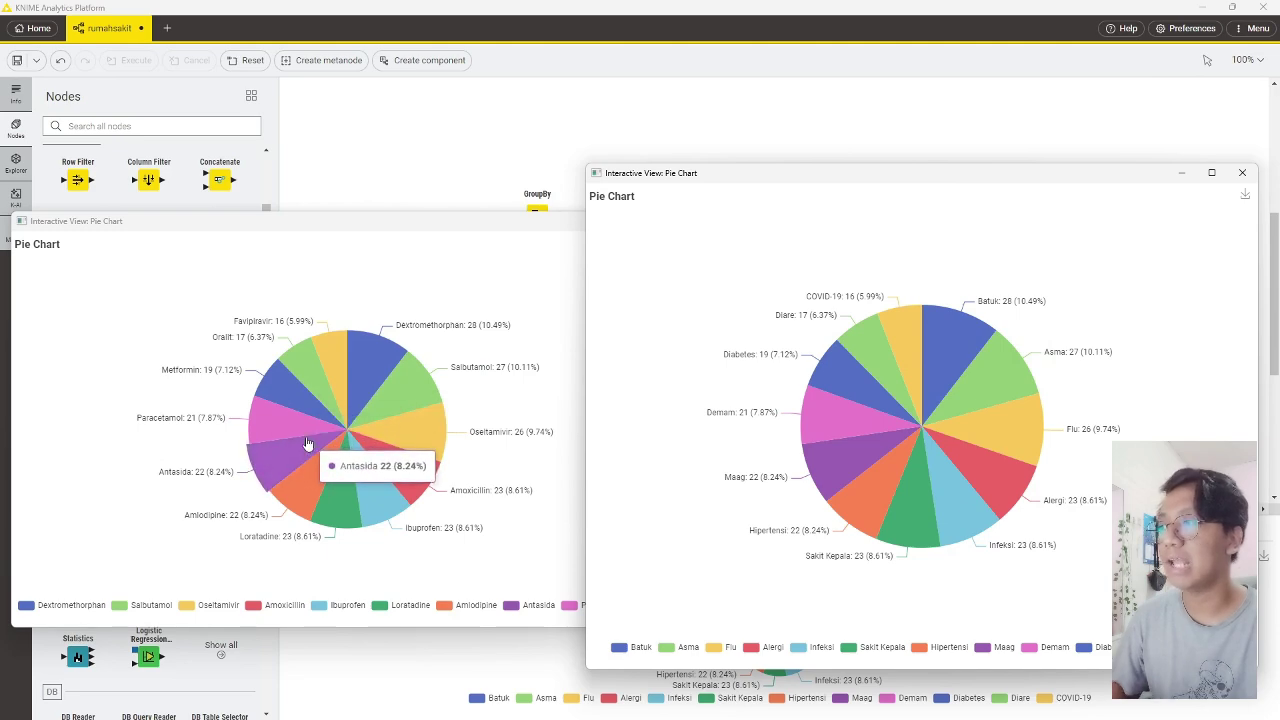
mouse_move(330, 432)
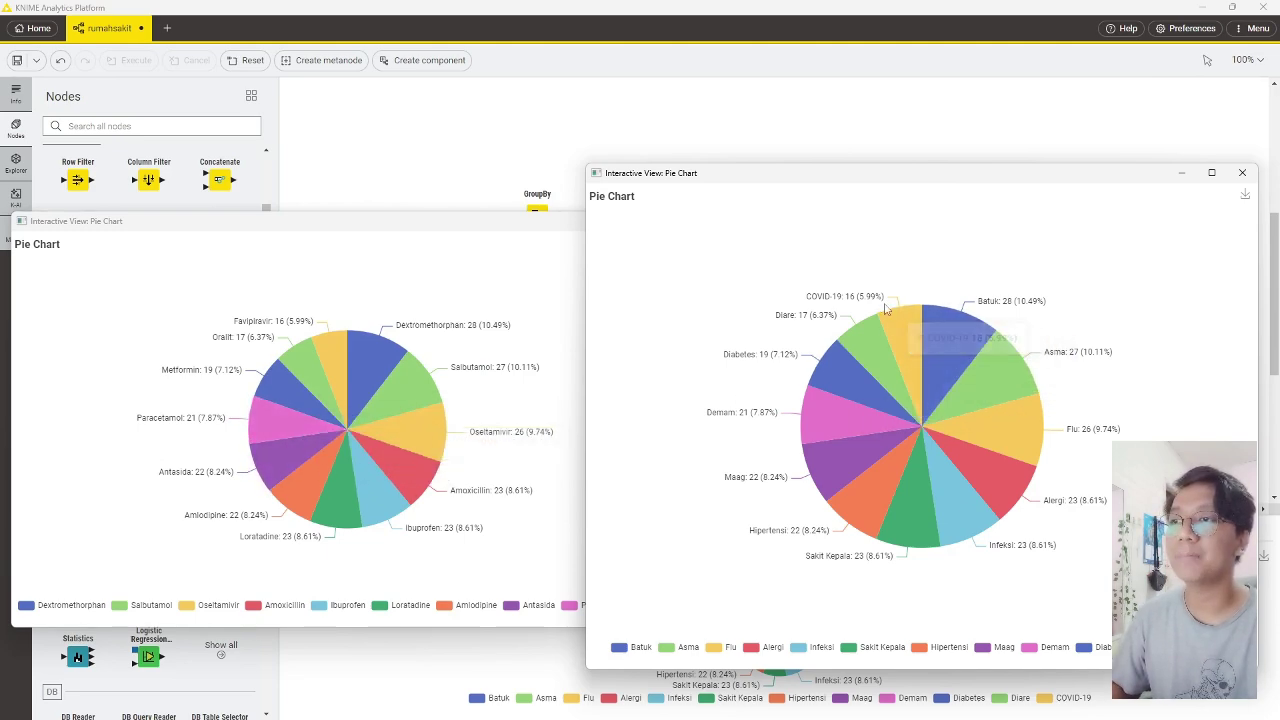
mouse_move(1023, 372)
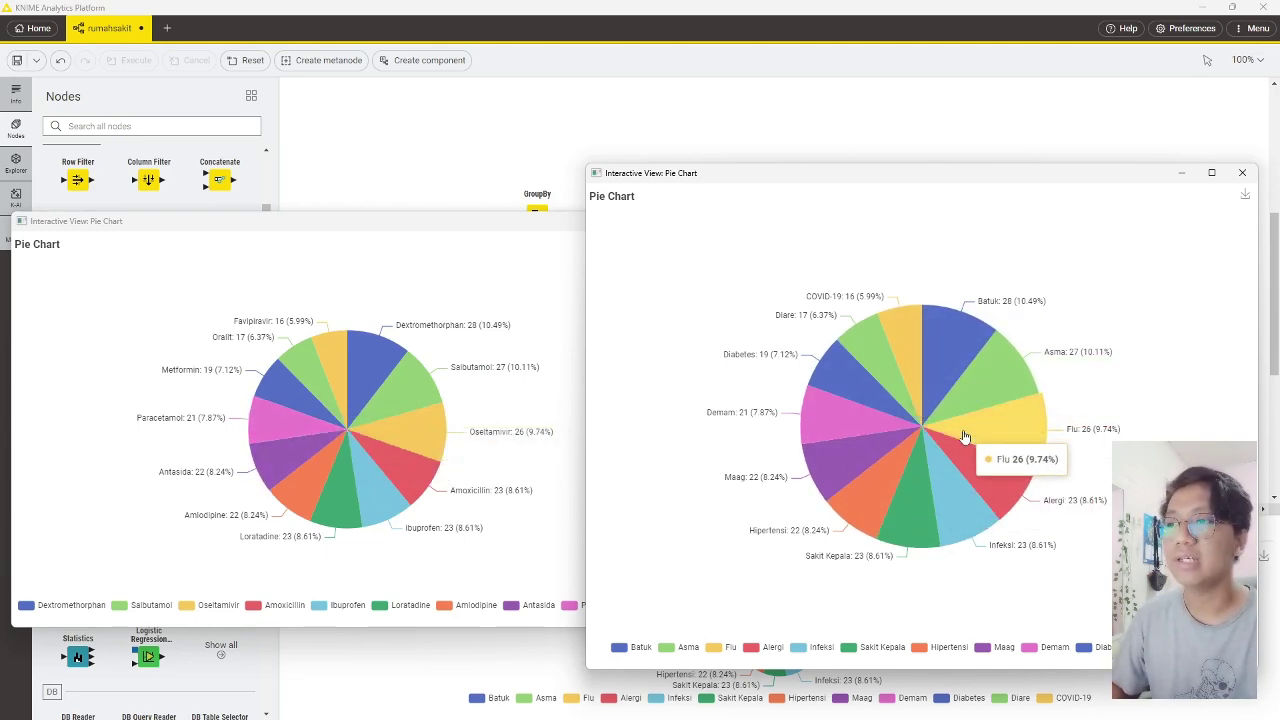
mouse_move(878, 335)
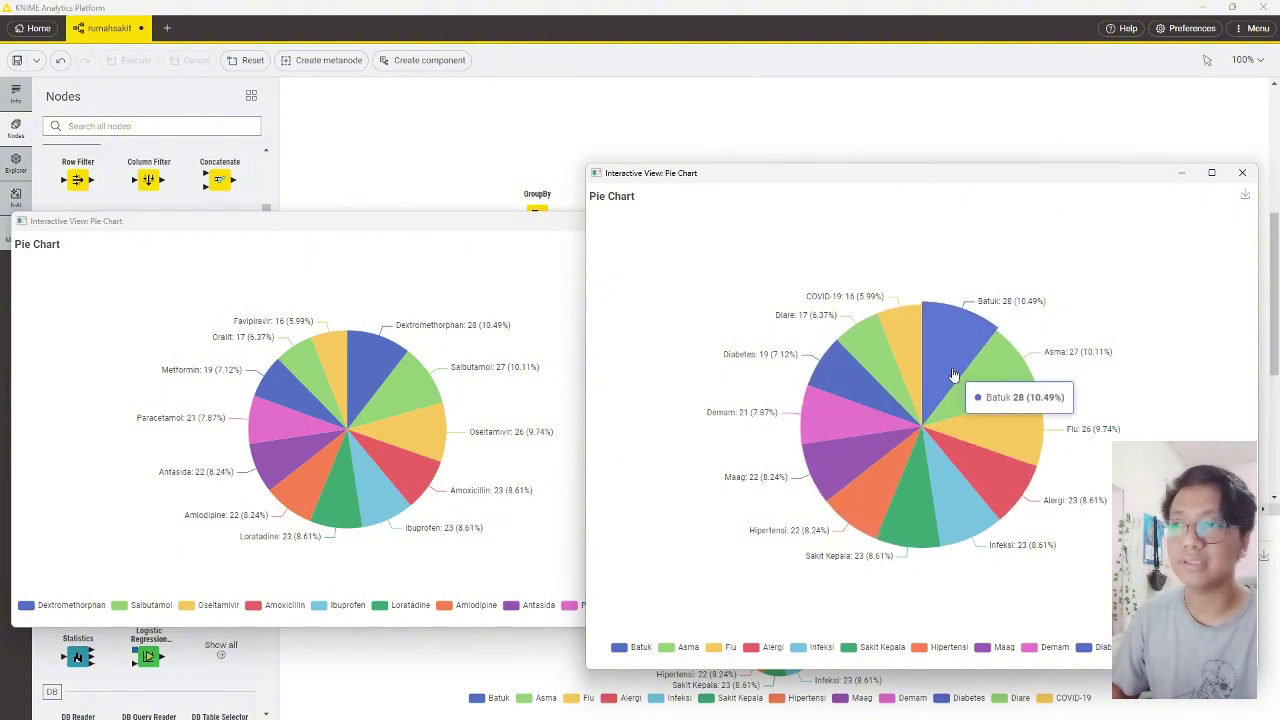
left_click(1242, 172)
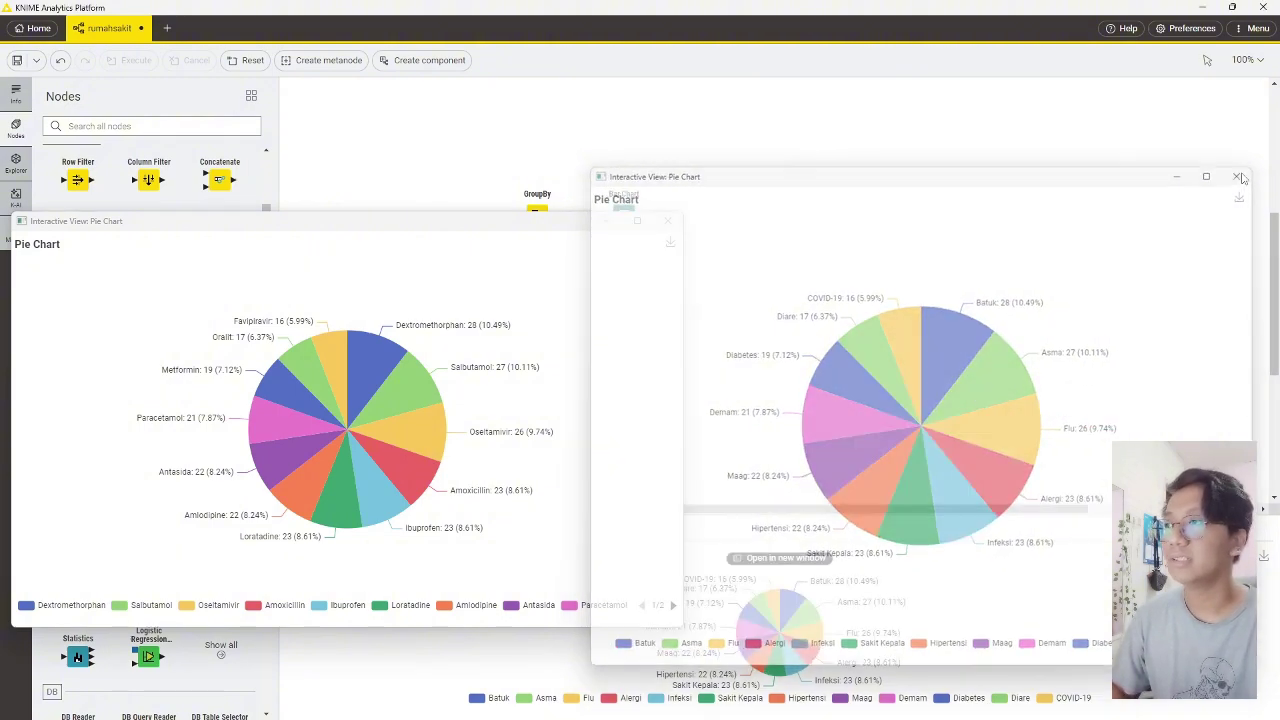
left_click(667, 220)
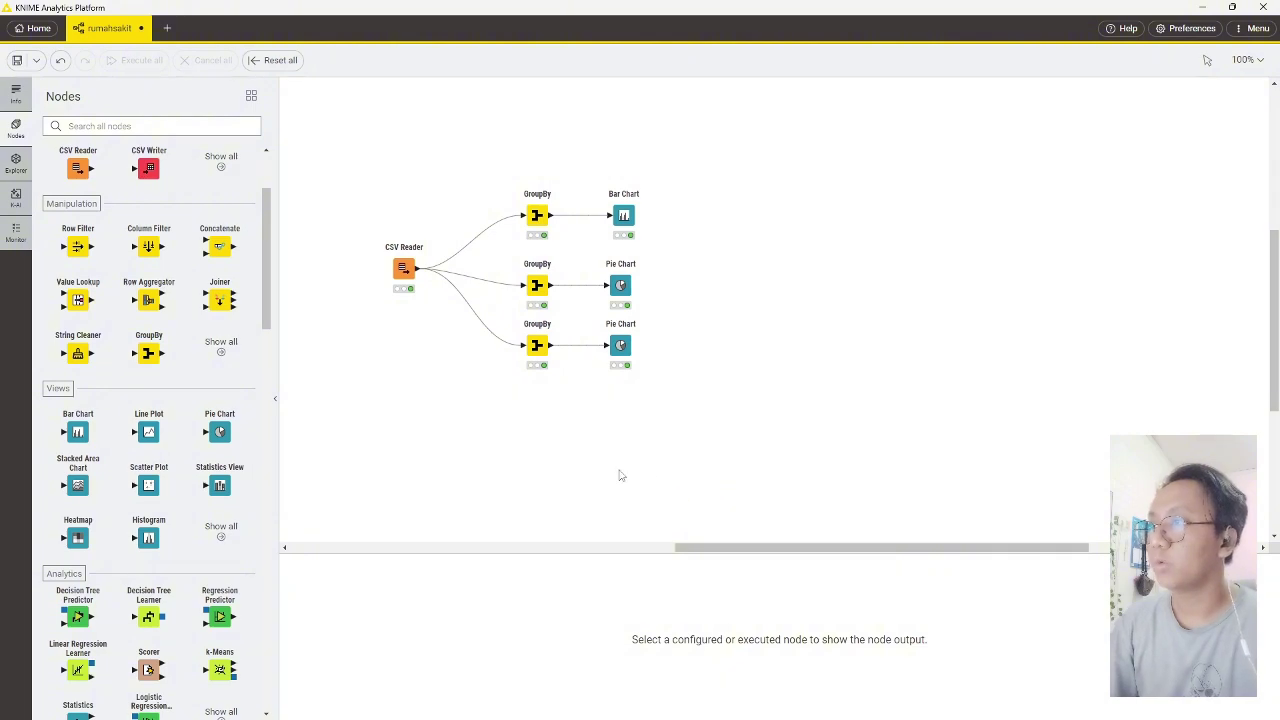
- Reposition the middle branch's GroupBy and Pie Chart nodes slightly higher to even out the workflow's spacing
left_click_drag(545, 290, 628, 283)
left_click(614, 438)
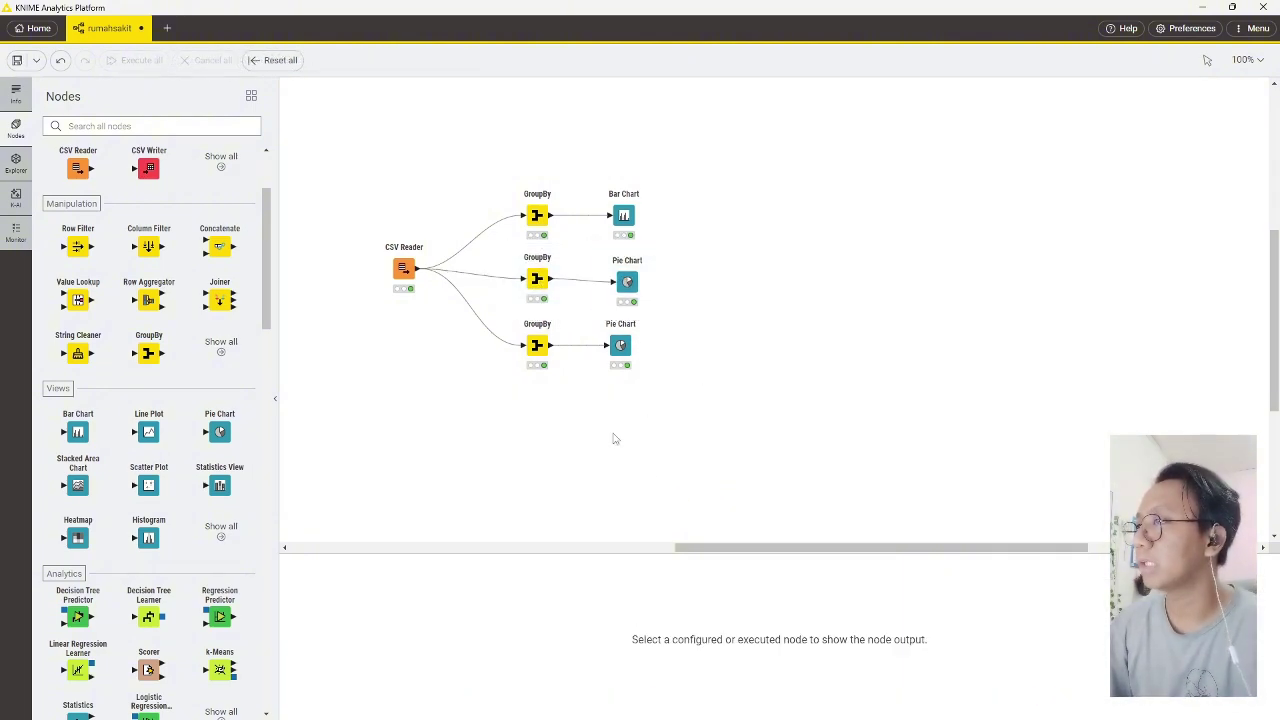
left_click(620, 345)
left_click(828, 257)
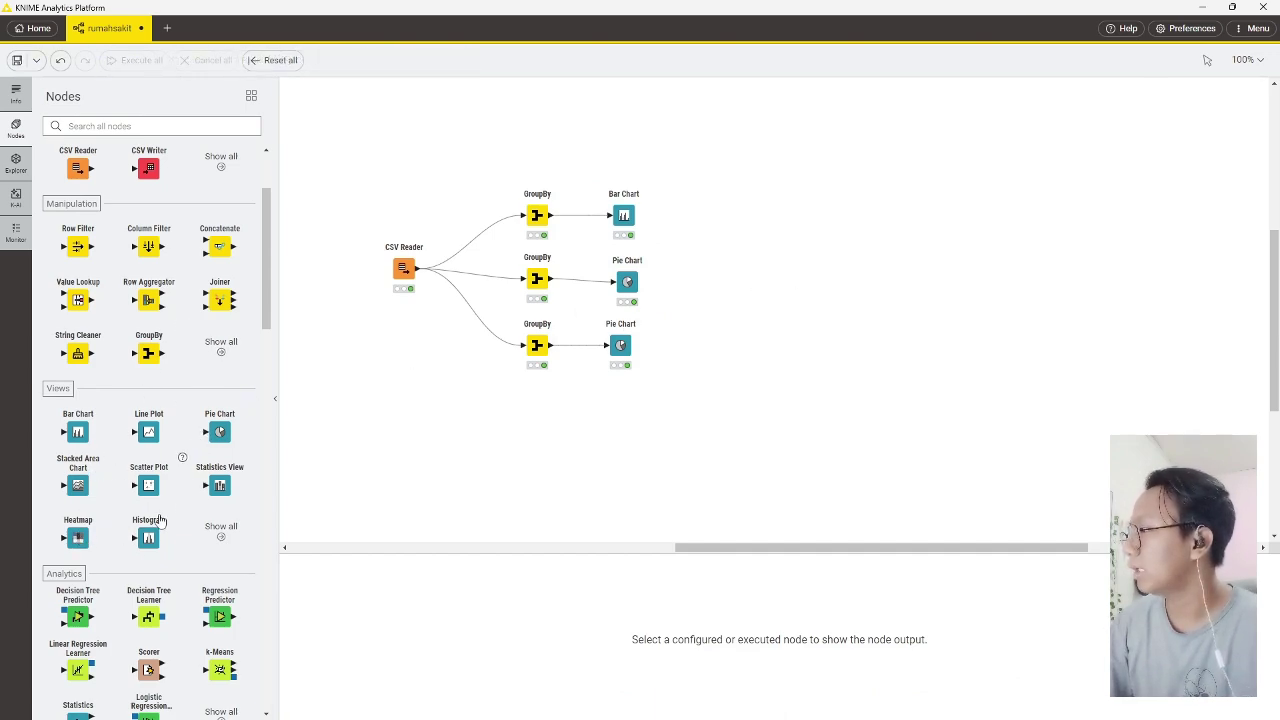
- Add a Histogram node above the top GroupBy node and connect the CSV Reader's output to it
left_click_drag(150, 540, 537, 148)
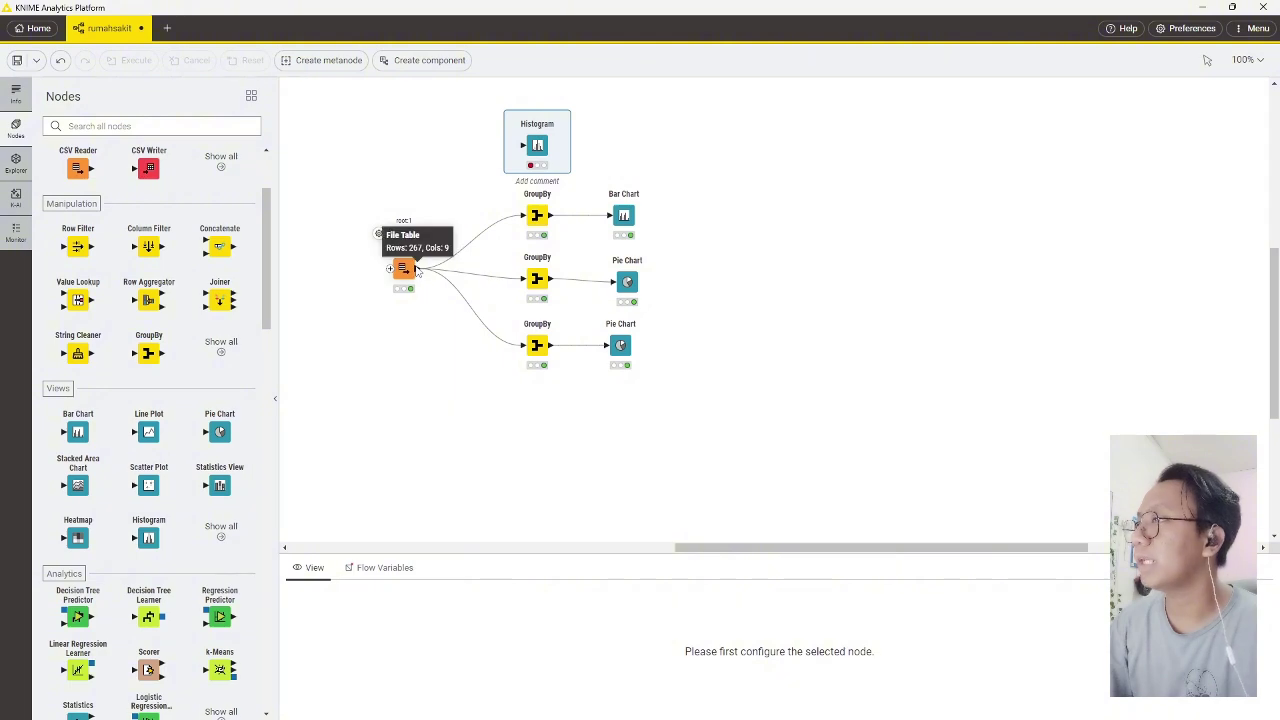
left_click_drag(418, 271, 522, 146)
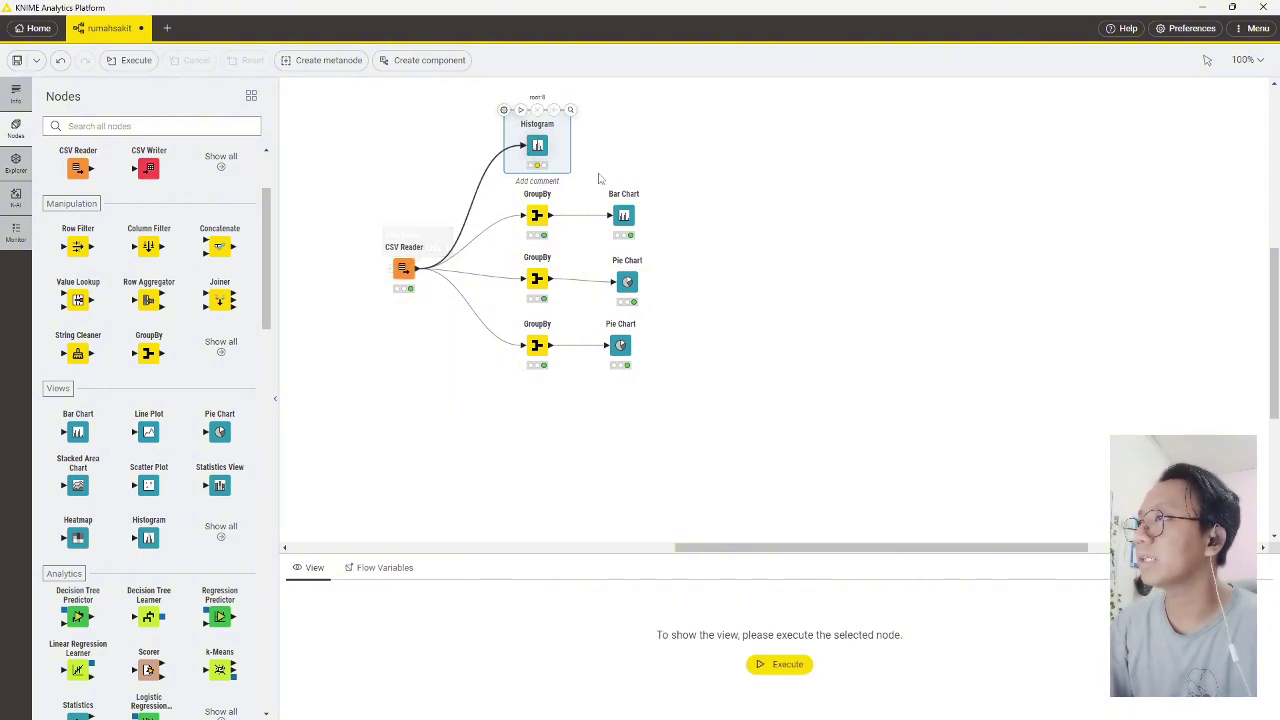
left_click(598, 238)
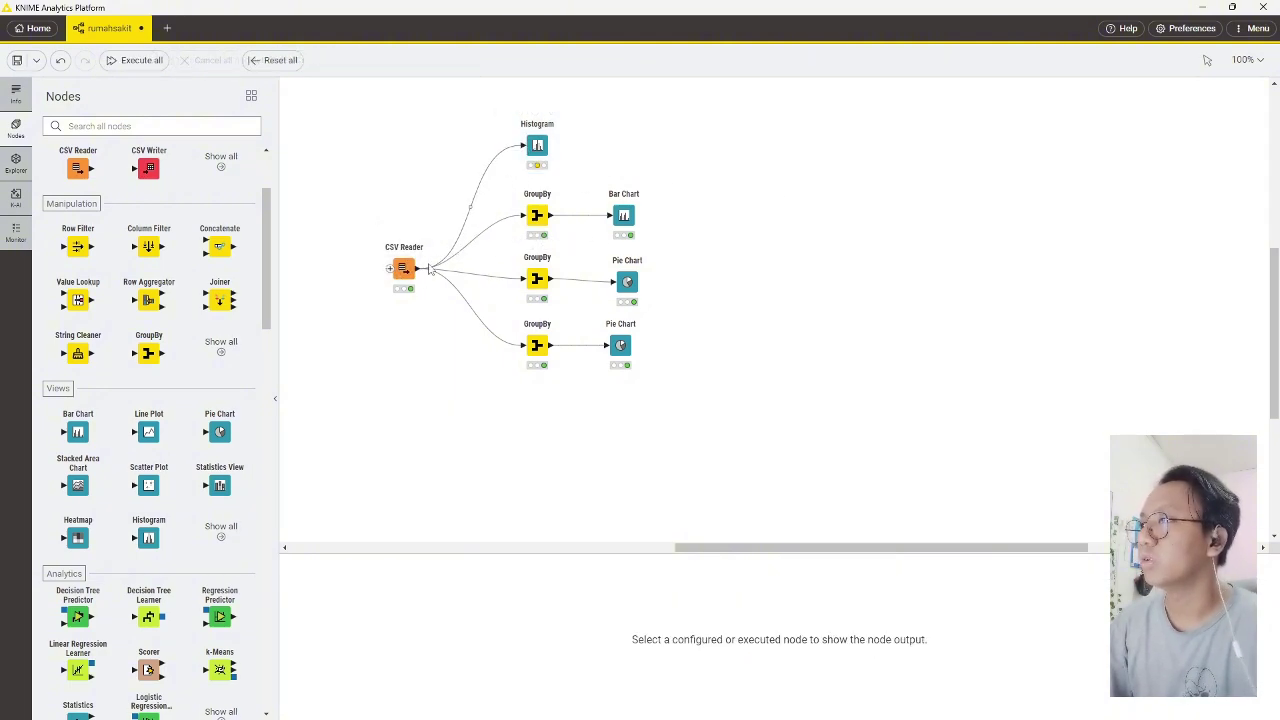
left_click(537, 144)
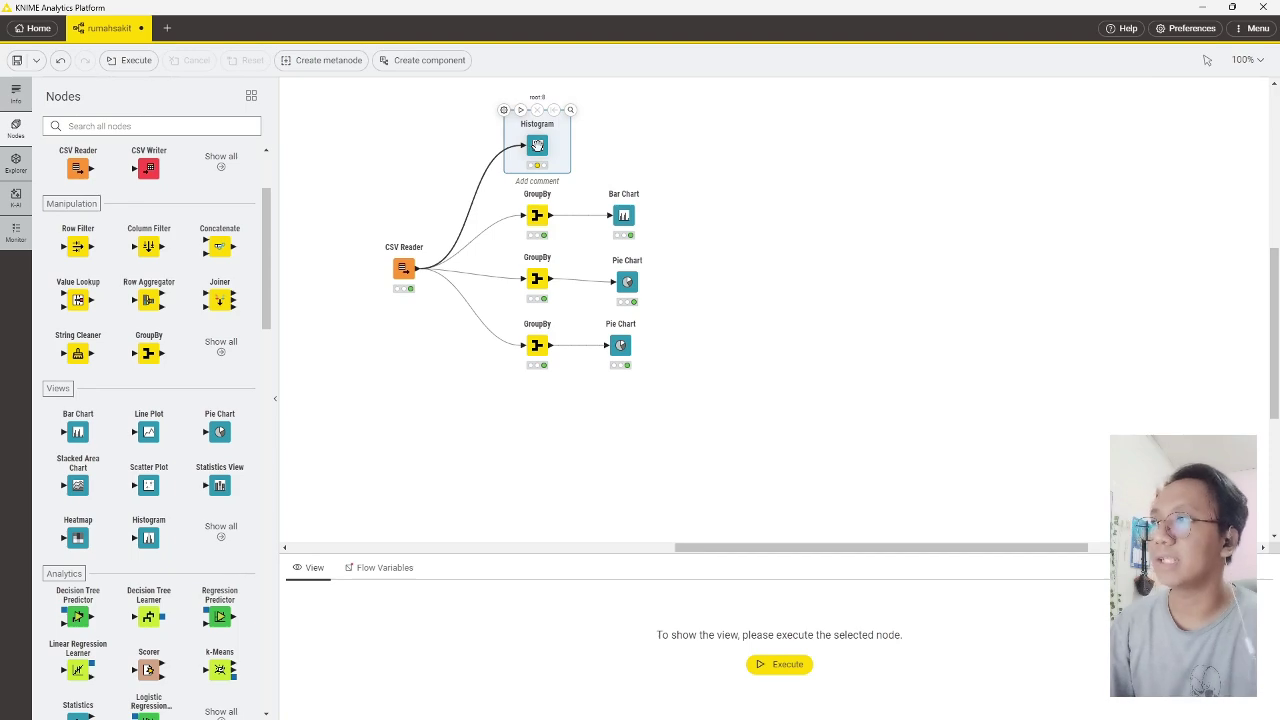
- Open the Histogram node's configuration and choose Usia as its dimension
double_click(537, 145)
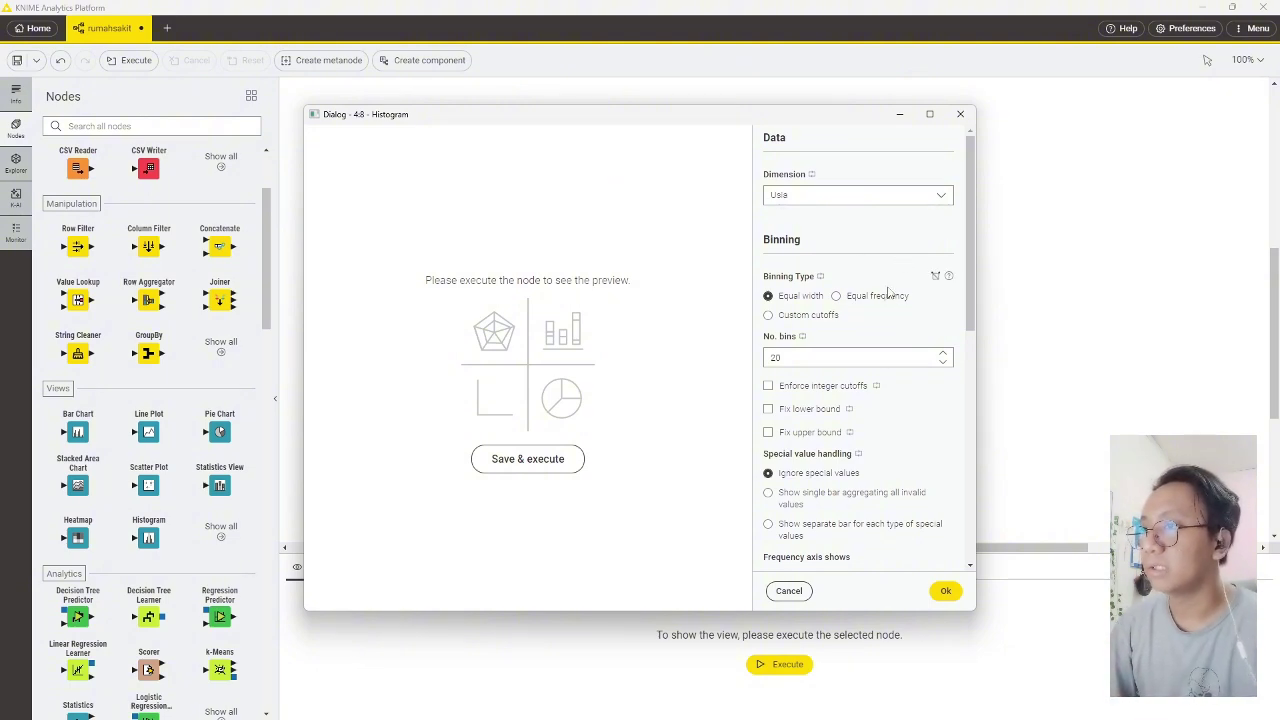
scroll(834, 230, "down", 2)
scroll(830, 232, "up", 2)
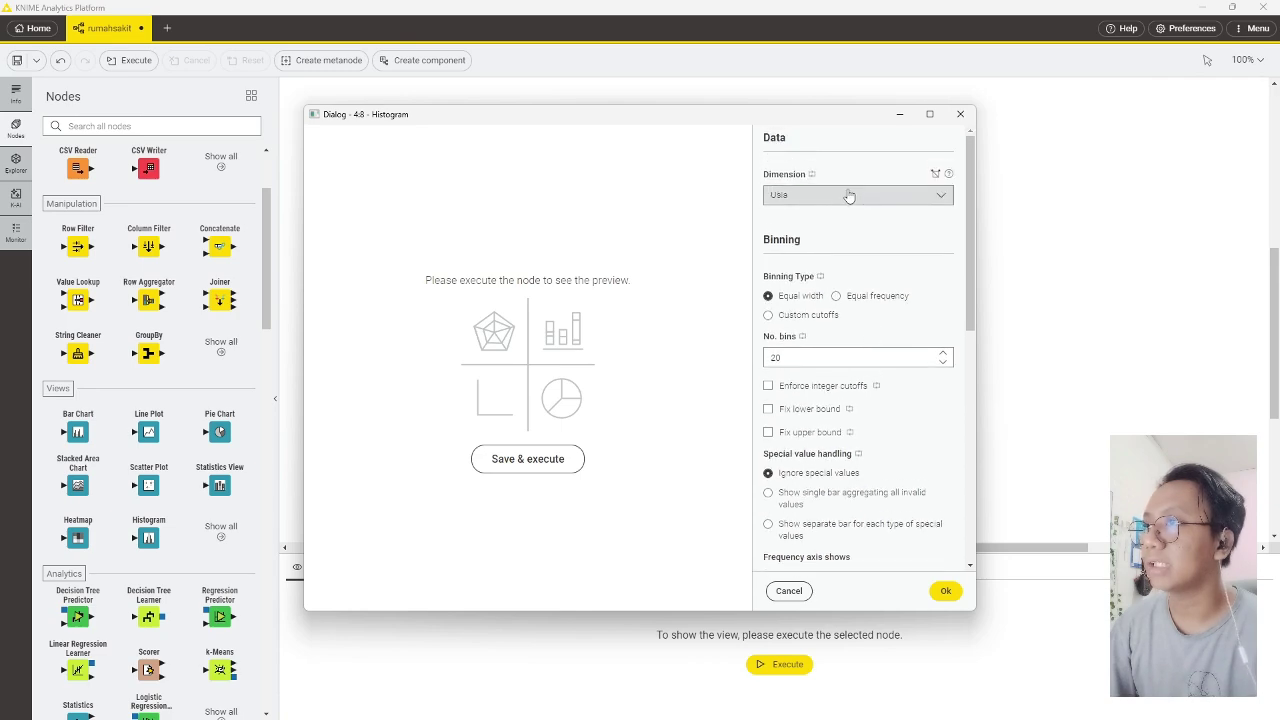
left_click(845, 200)
left_click(838, 225)
left_click(840, 198)
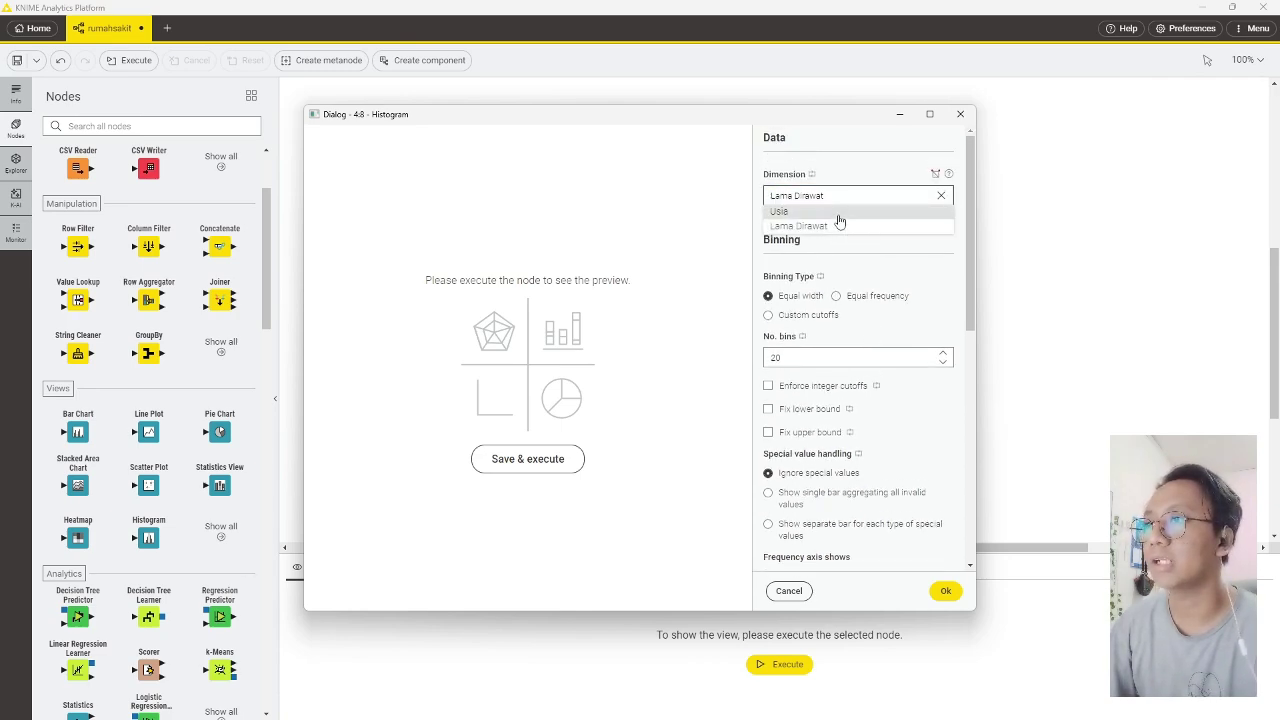
left_click(839, 212)
- Set the histogram's number of bins to 10, leaving integer cutoffs unenforced
scroll(846, 260, "down", 3)
scroll(848, 272, "up", 1)
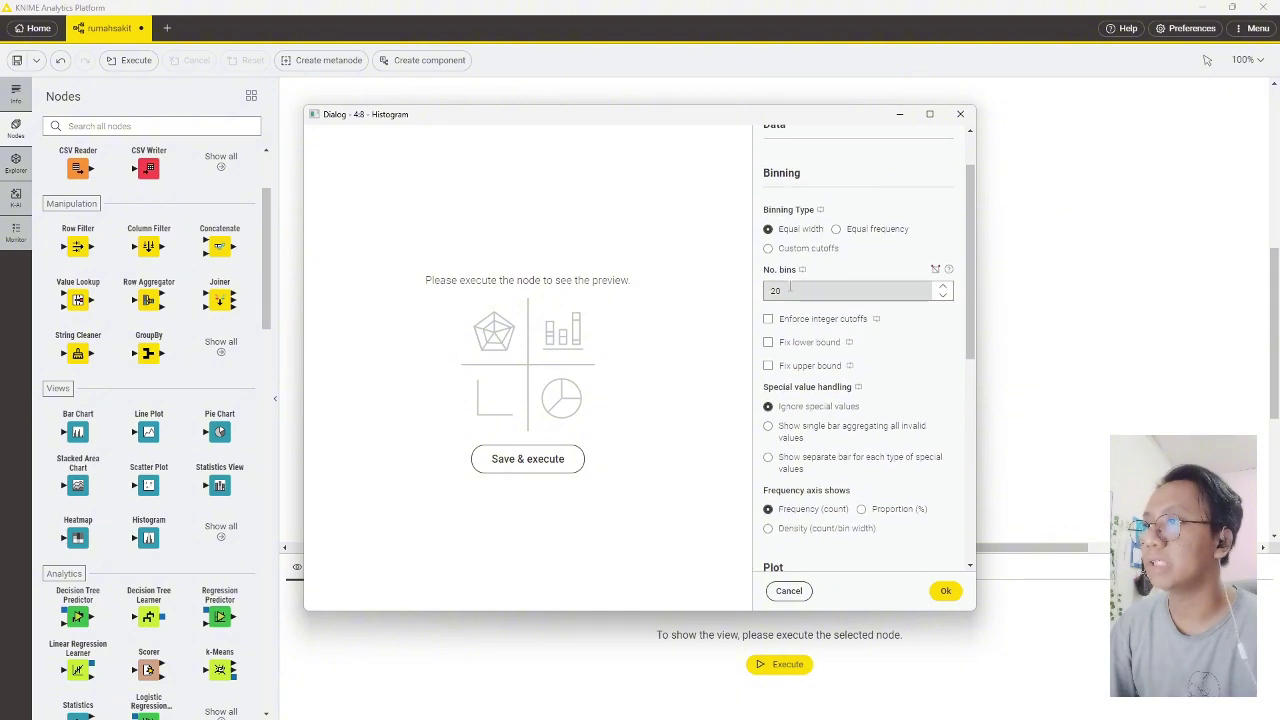
left_click_drag(794, 292, 741, 298)
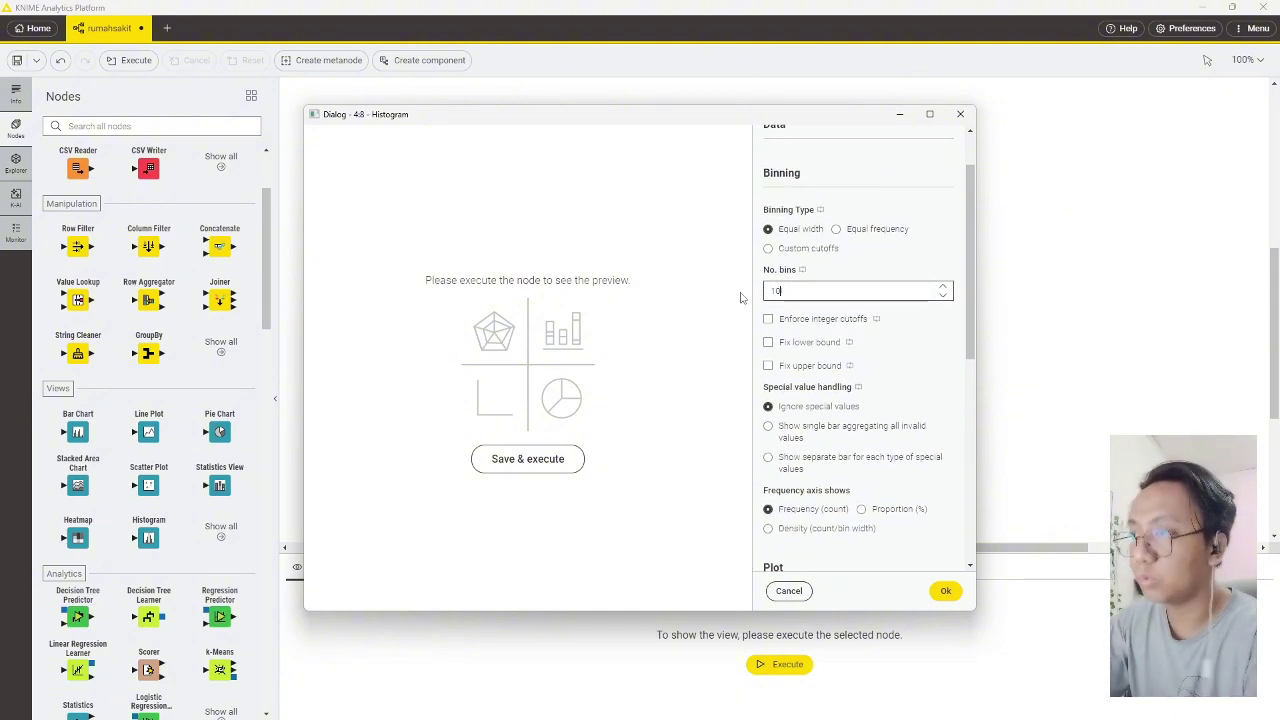
left_click(922, 329)
left_click(785, 326)
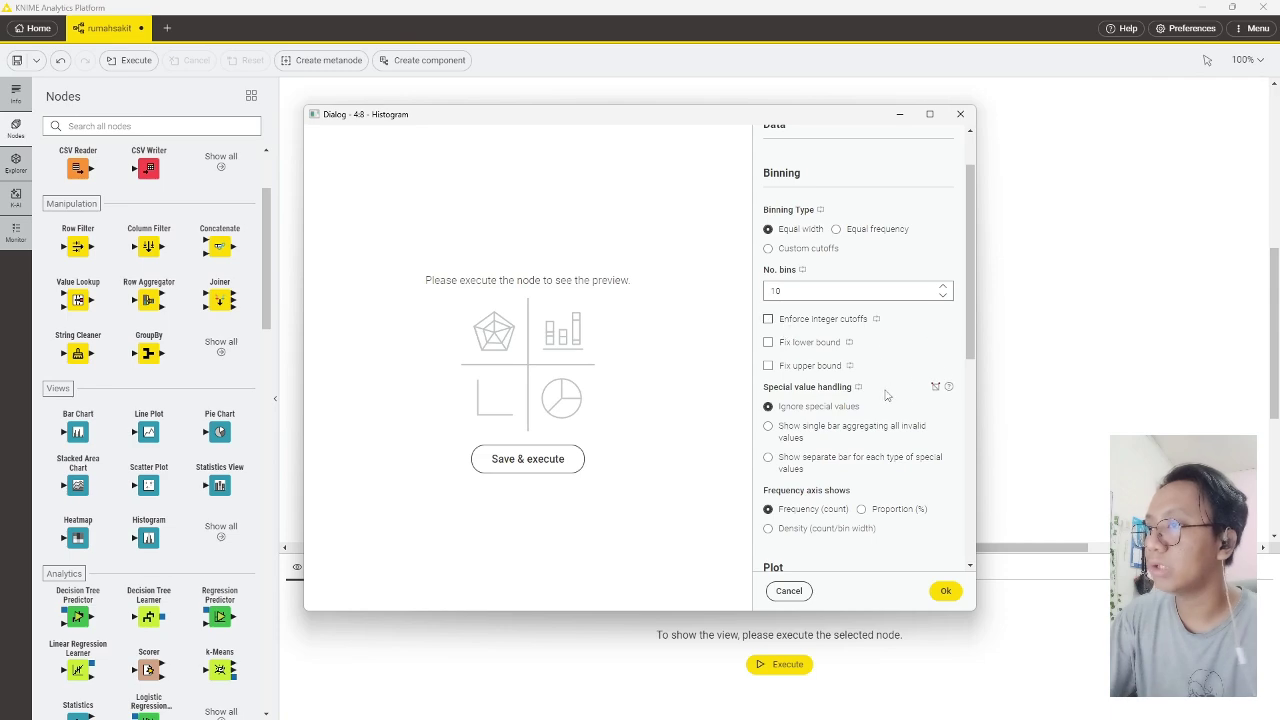
- Set the frequency axis to Proportion (%) and execute the histogram with bar values shown
scroll(882, 395, "down", 5)
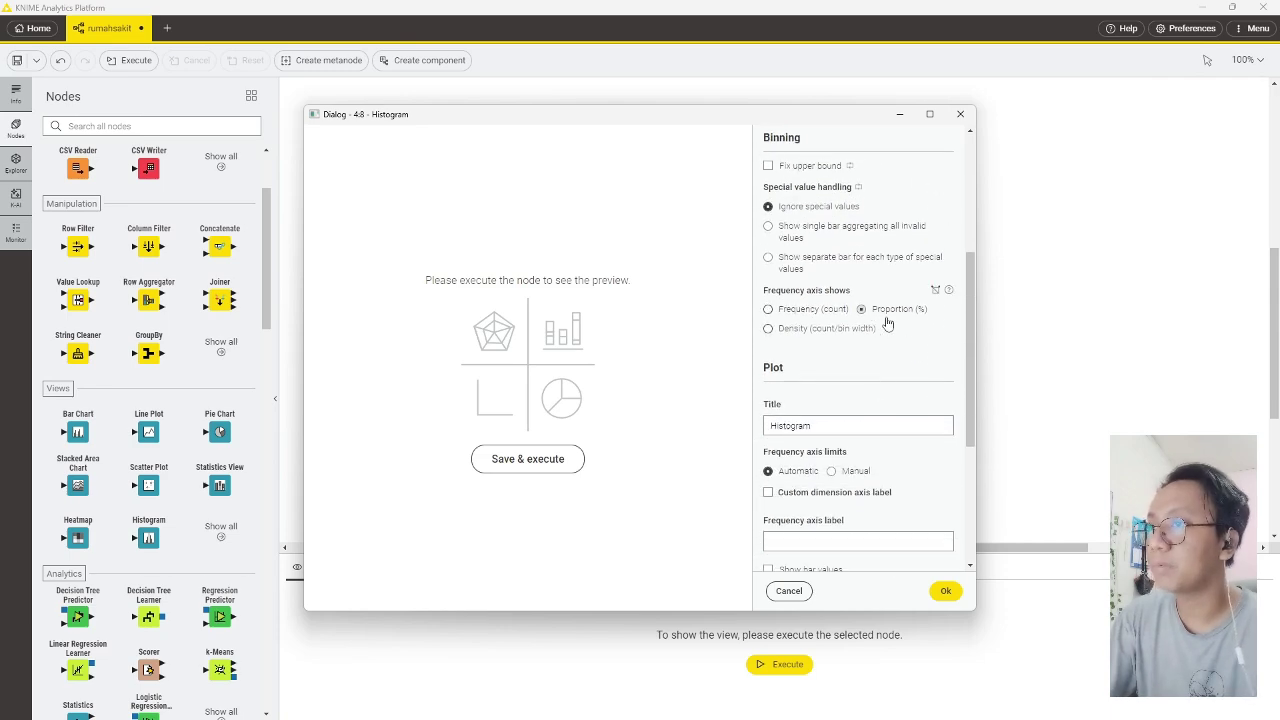
left_click(861, 309)
scroll(858, 372, "down", 5)
scroll(806, 370, "down", 2)
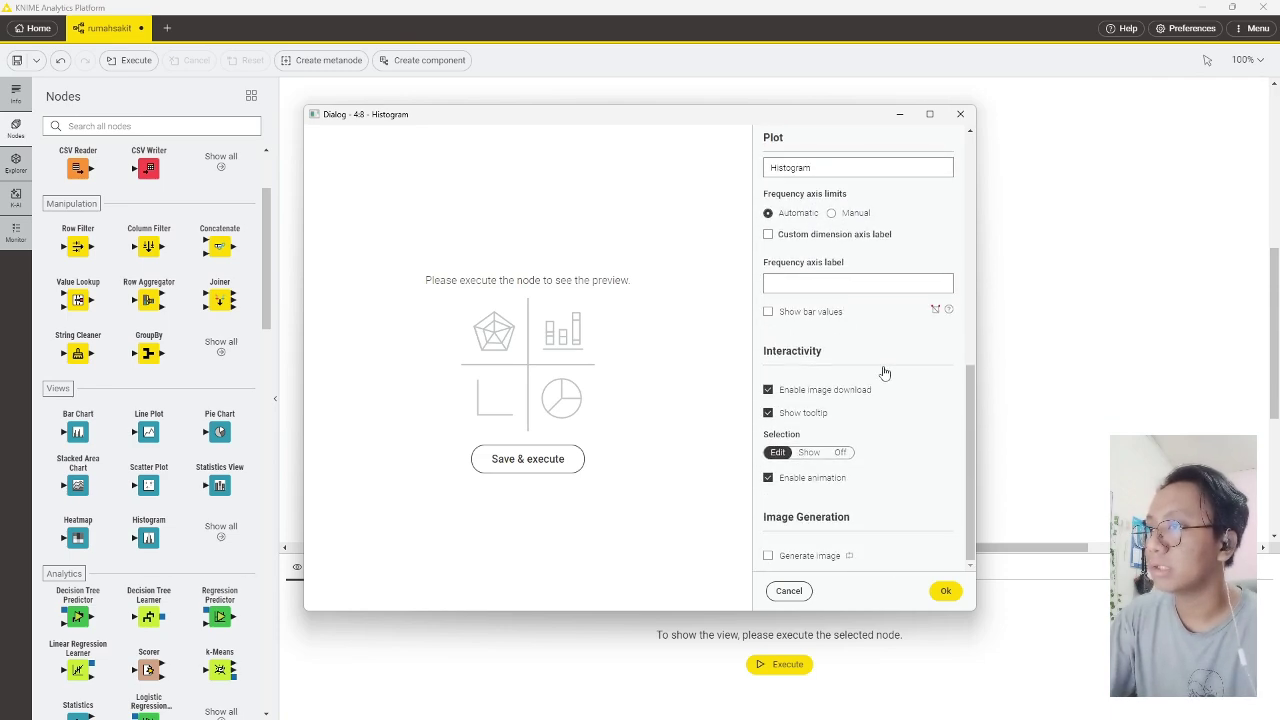
left_click(530, 460)
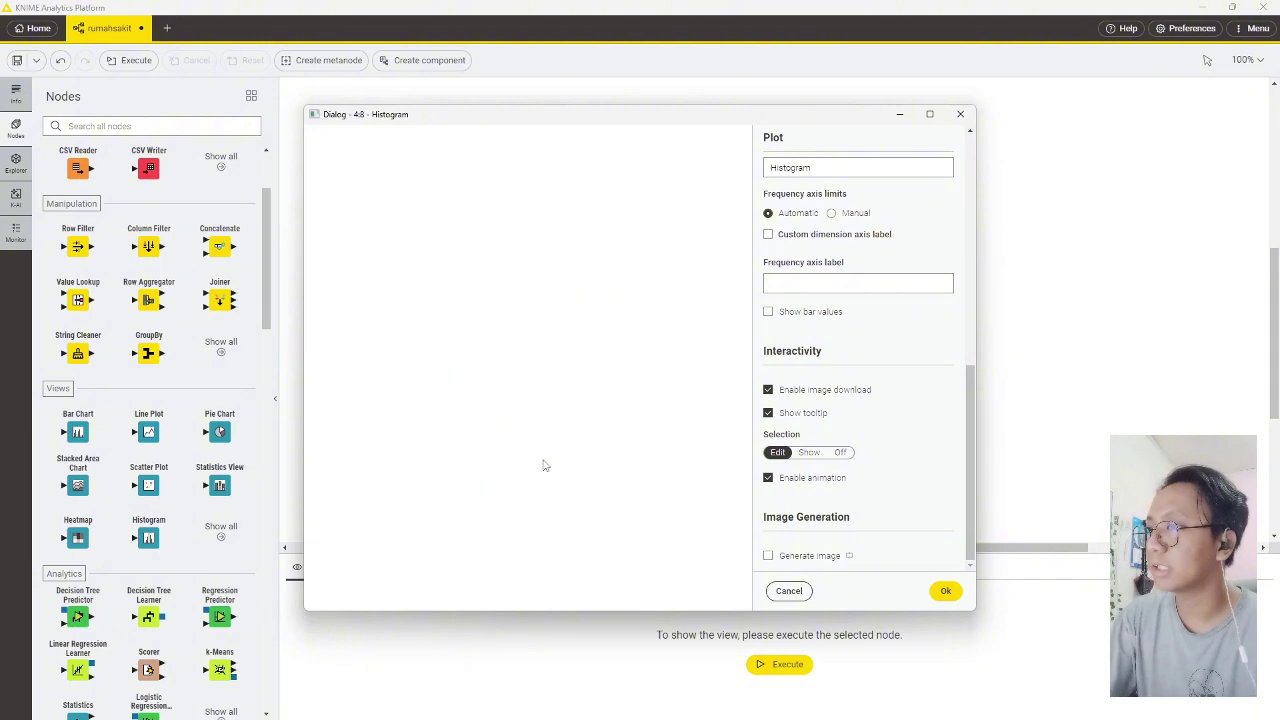
left_click(776, 316)
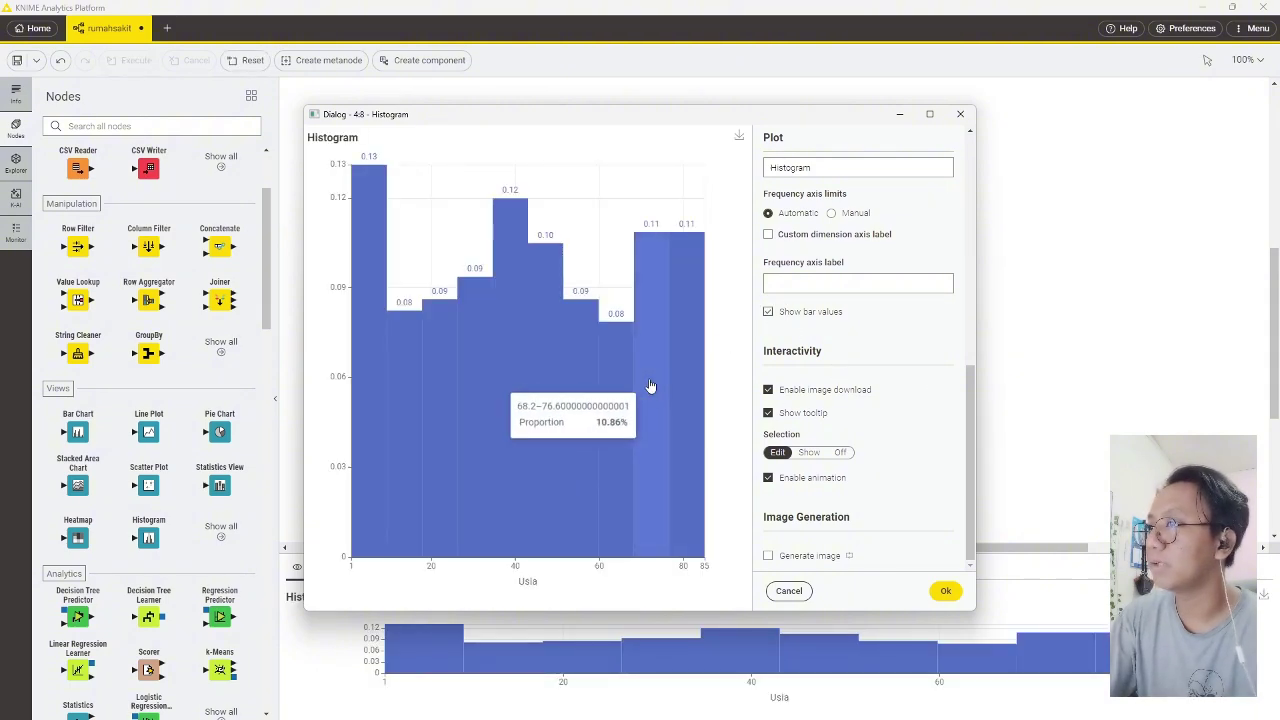
- Switch the histogram's frequency axis to Frequency (count), keep automatic axis limits, and apply the configuration
scroll(870, 318, "up", 6)
left_click(798, 318)
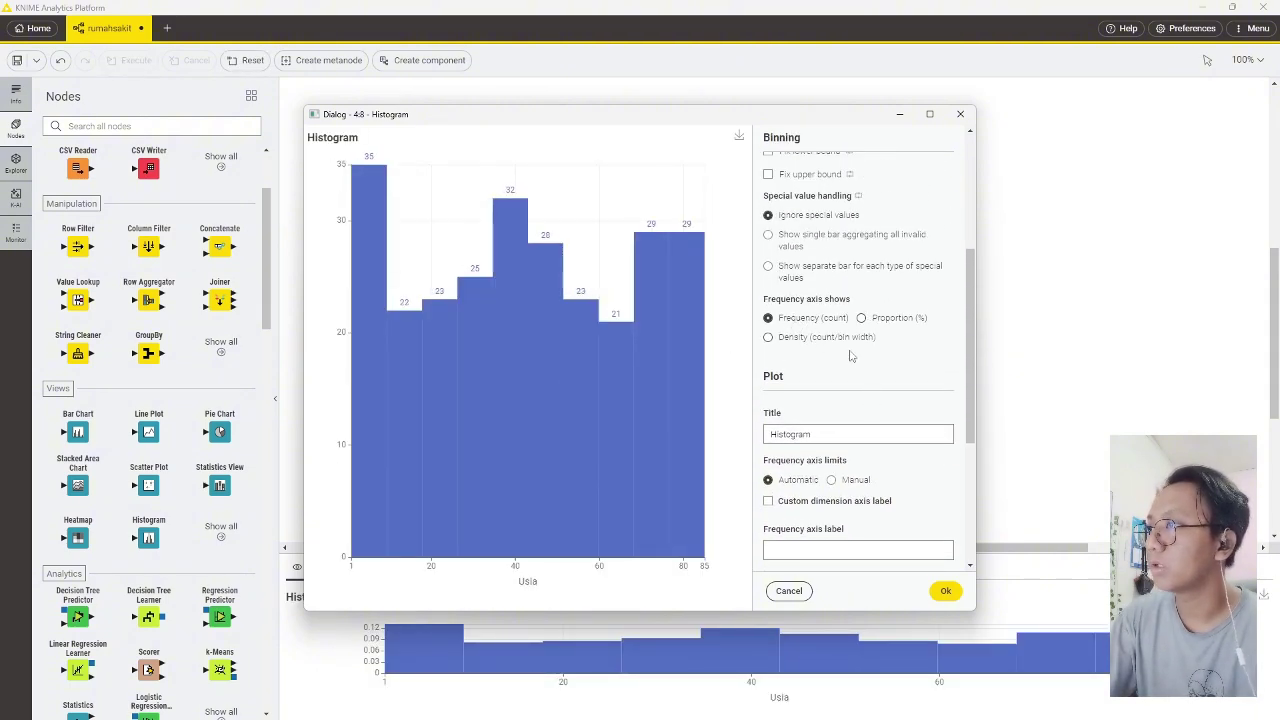
scroll(815, 402, "down", 3)
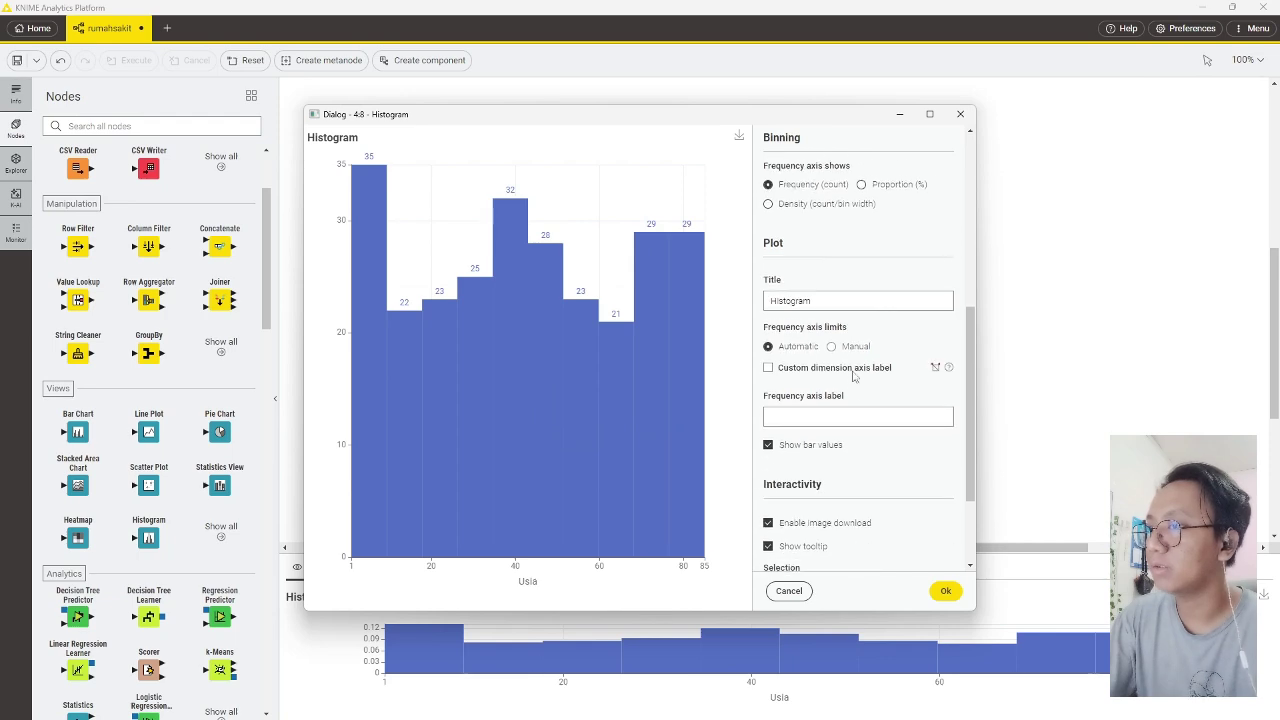
left_click(848, 347)
left_click(782, 347)
scroll(865, 420, "down", 3)
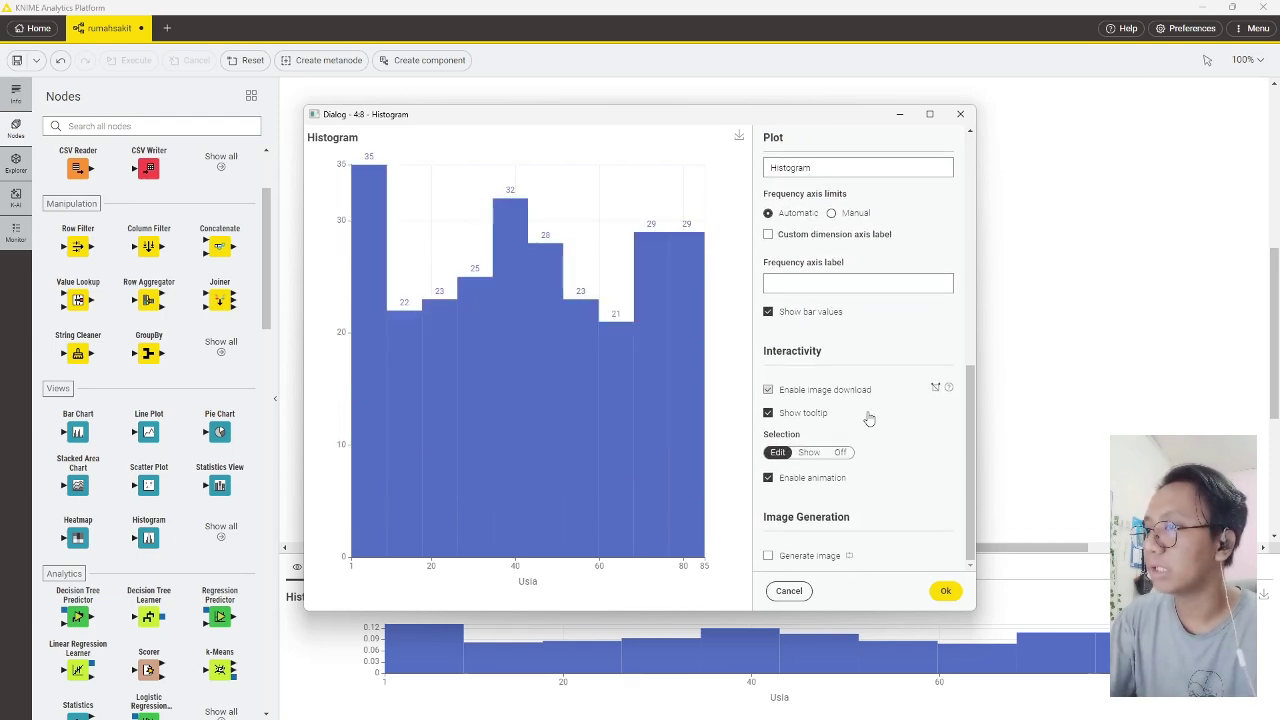
left_click(946, 591)
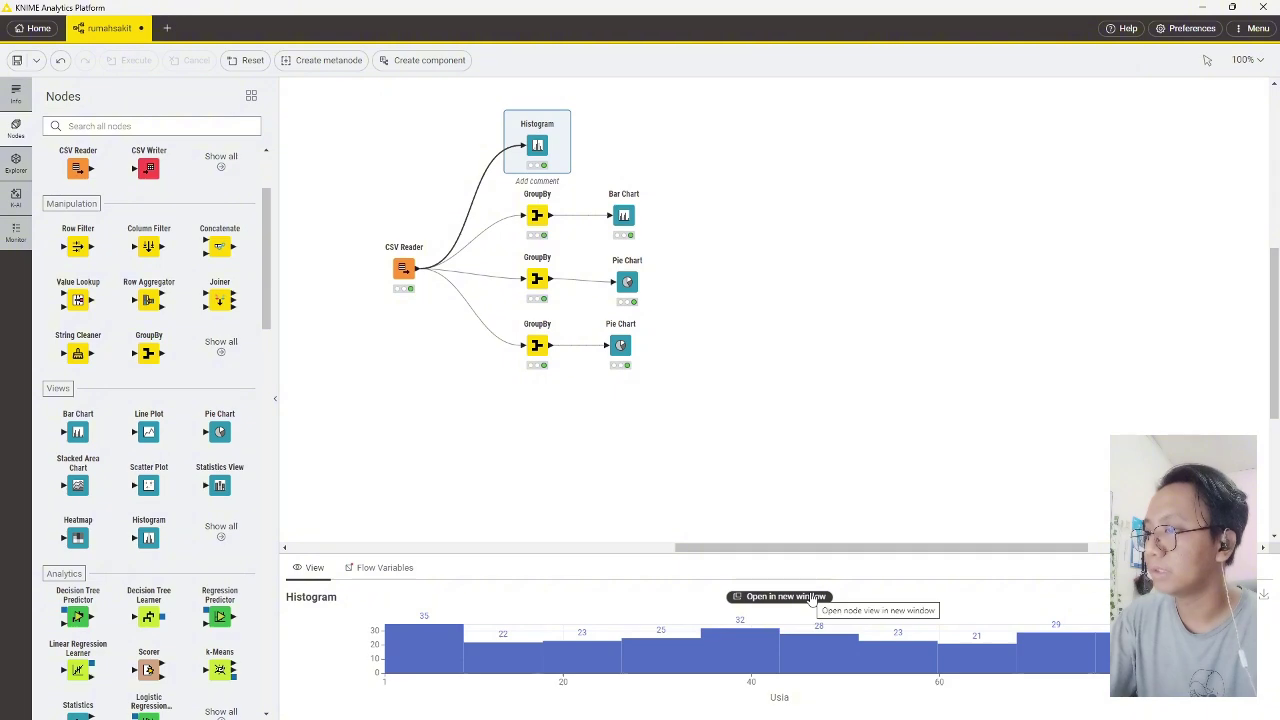
- Open the Usia histogram in its own window, examine the patient frequency per age range, and close the window
left_click(812, 597)
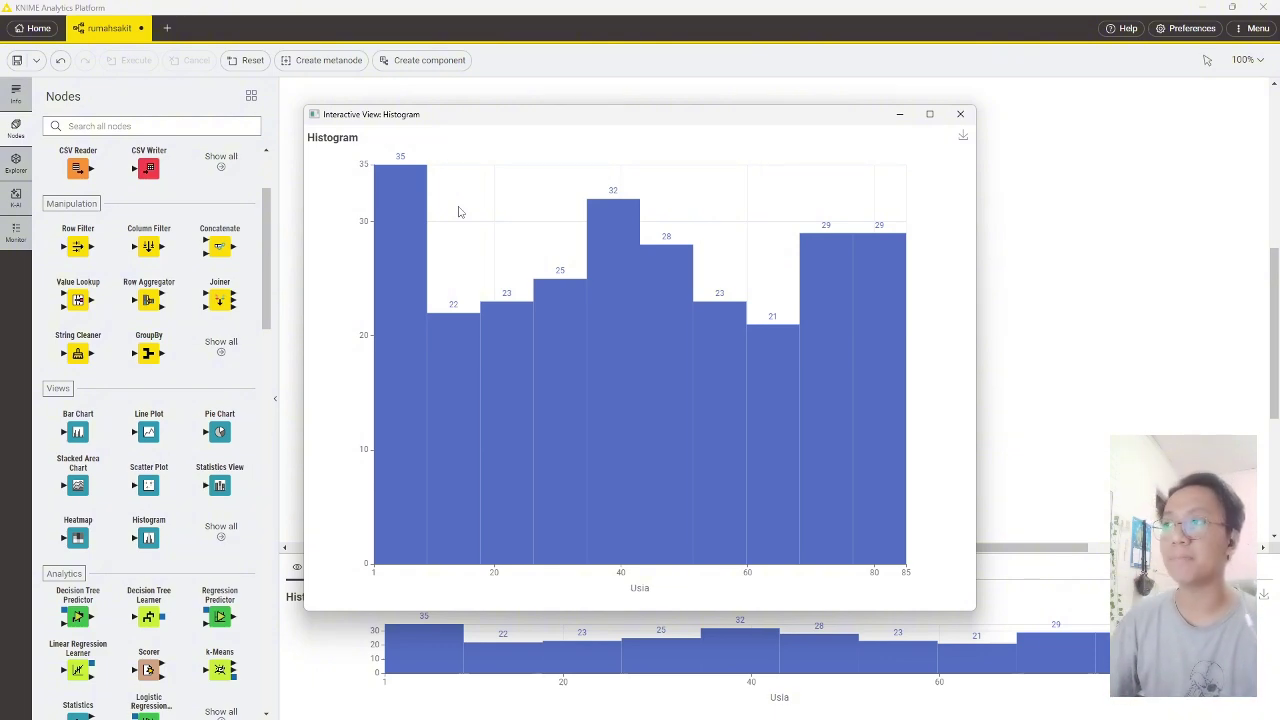
mouse_move(612, 232)
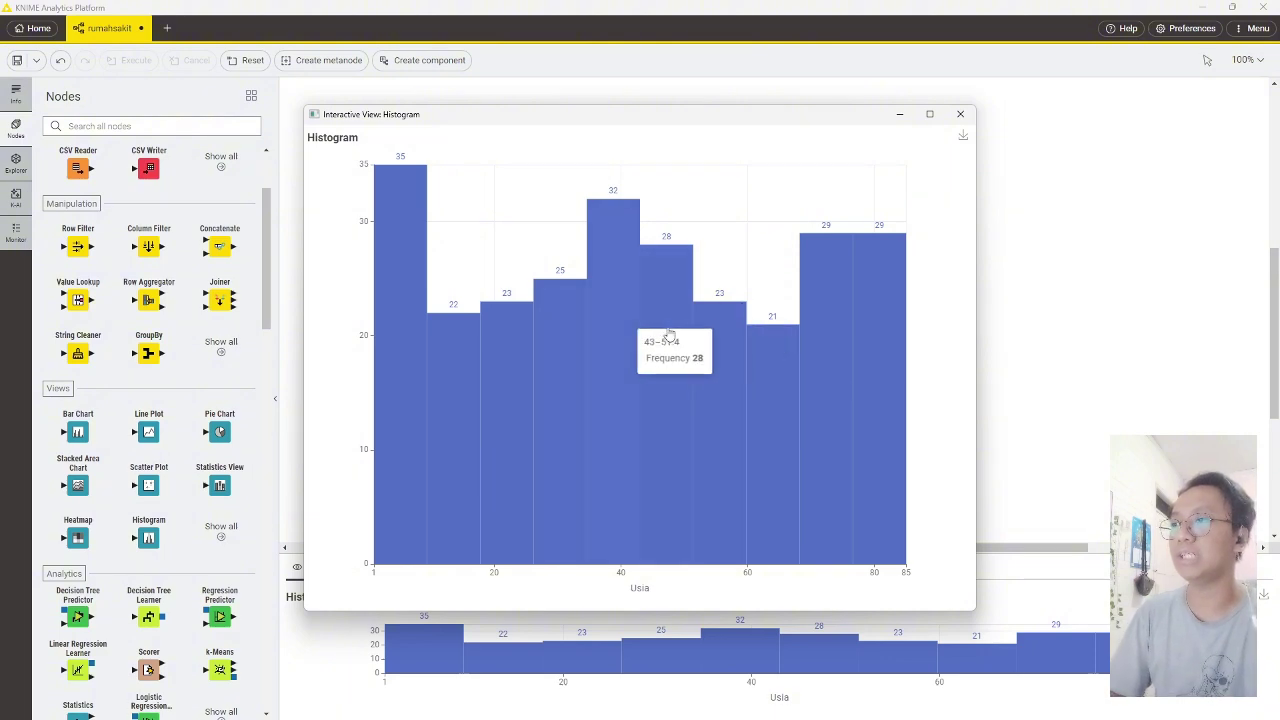
left_click(960, 114)
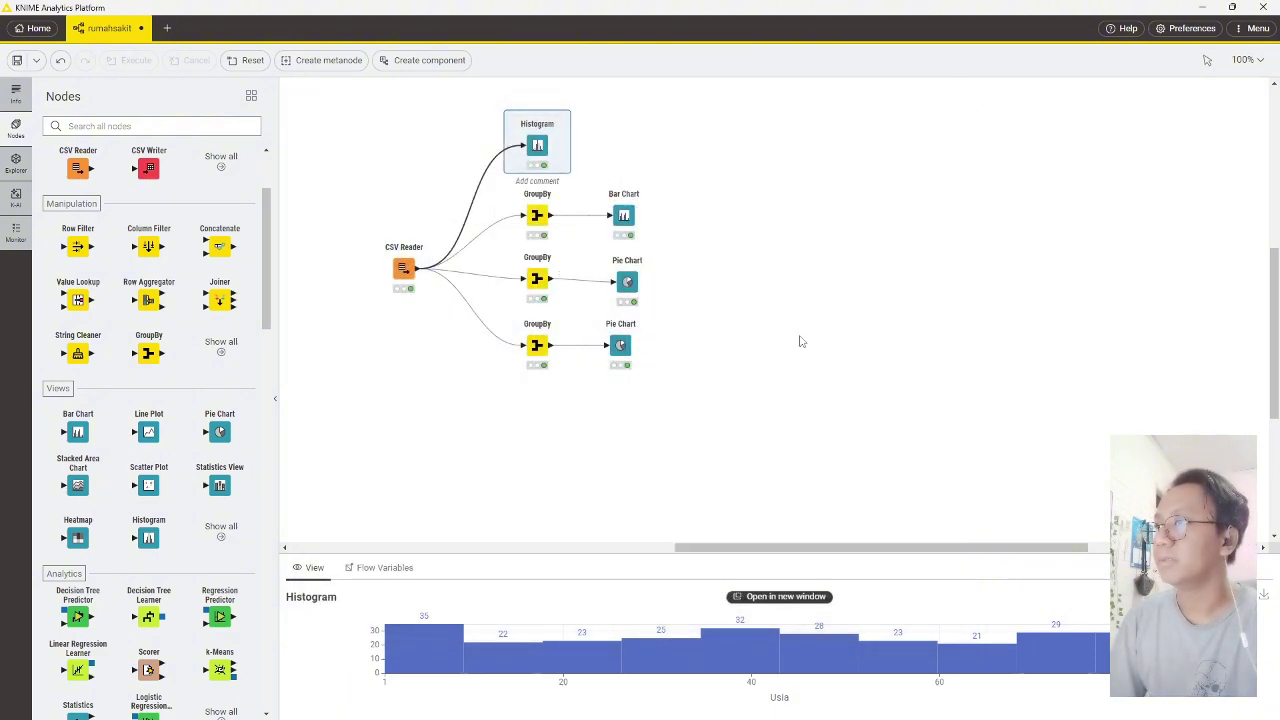
- Align the middle branch's Pie Chart node horizontally with its GroupBy node
left_click(766, 348)
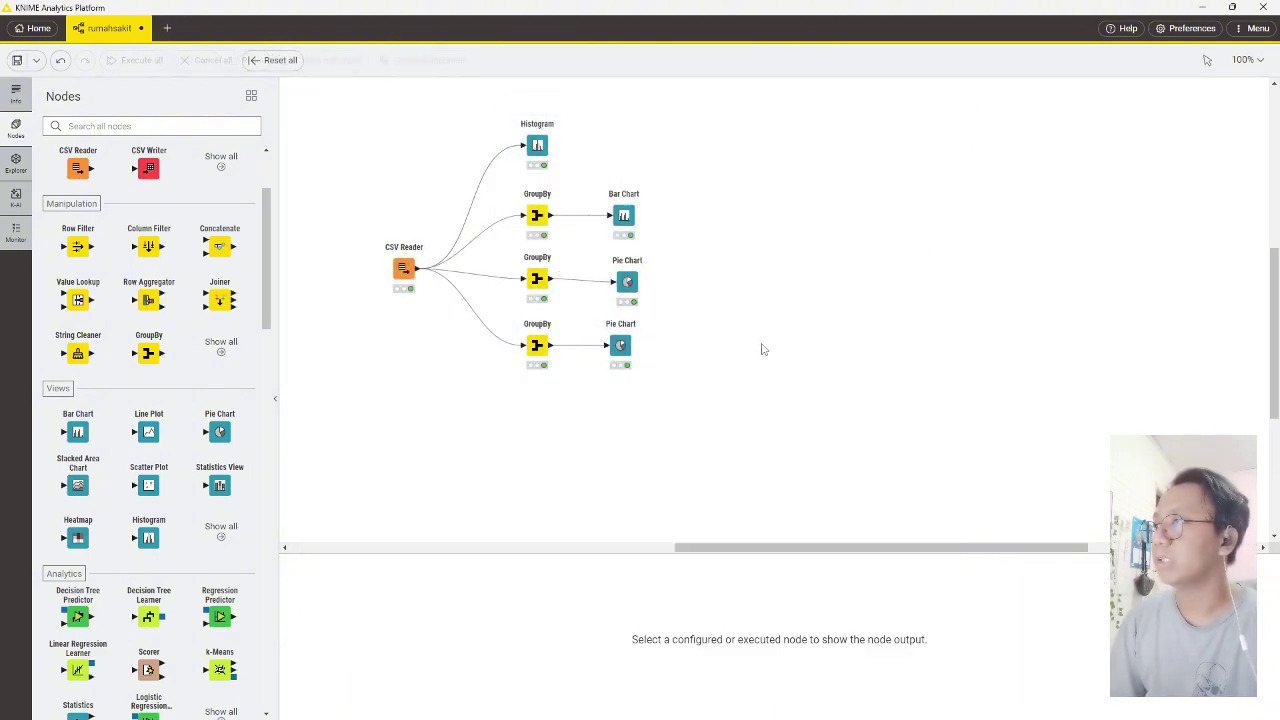
left_click(627, 279)
left_click(713, 331)
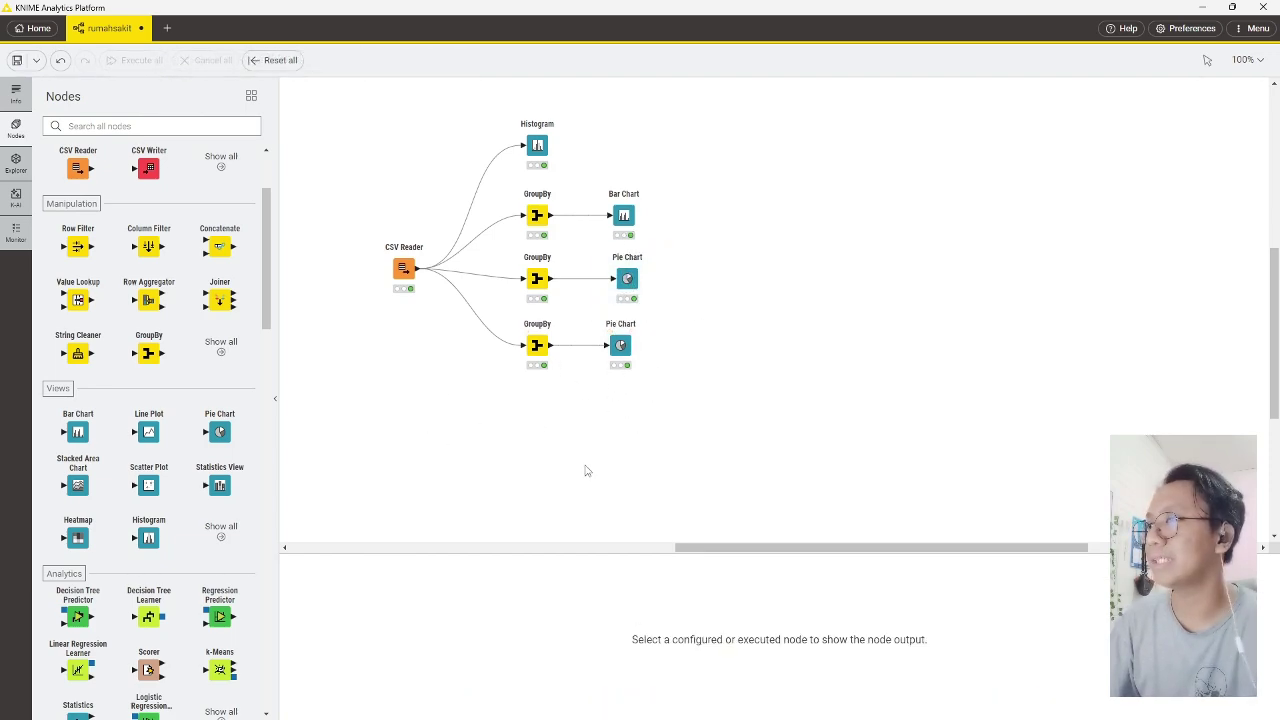
- Add a Bar Chart node below the lowest Pie Chart and connect the Obat GroupBy's output to it
left_click_drag(210, 436, 627, 417)
left_click(726, 397)
left_click(537, 345)
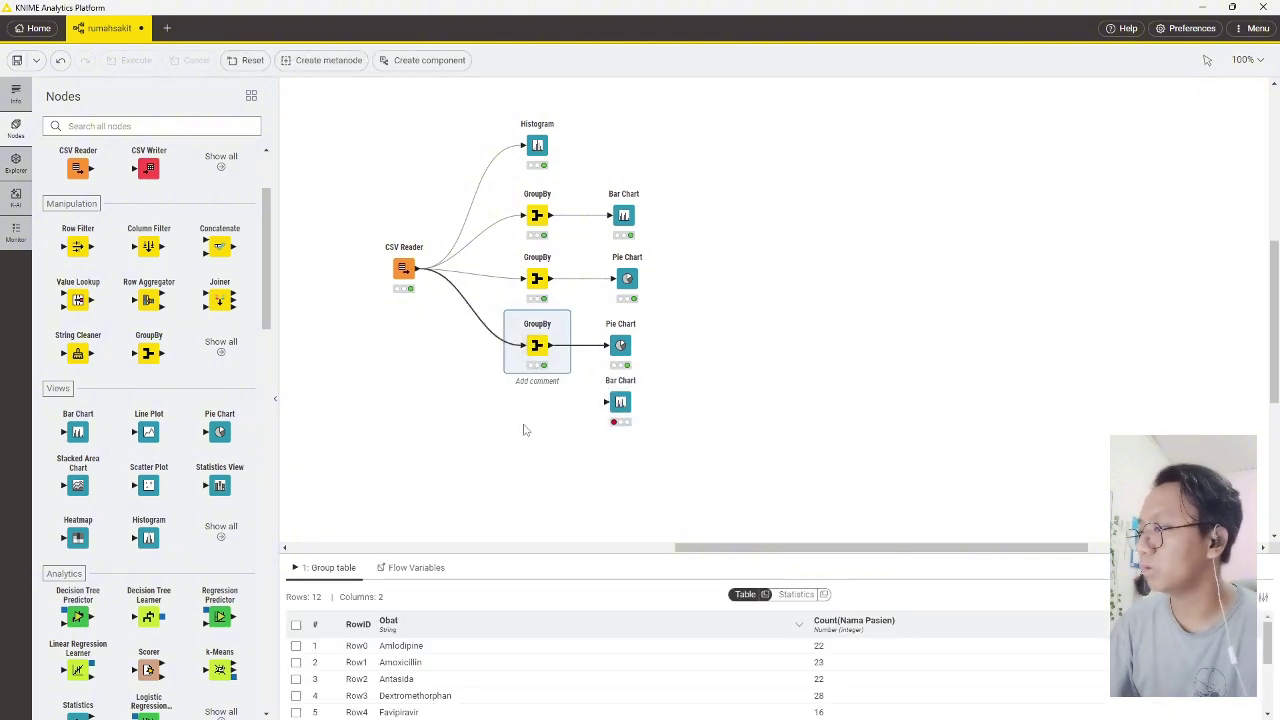
left_click(615, 455)
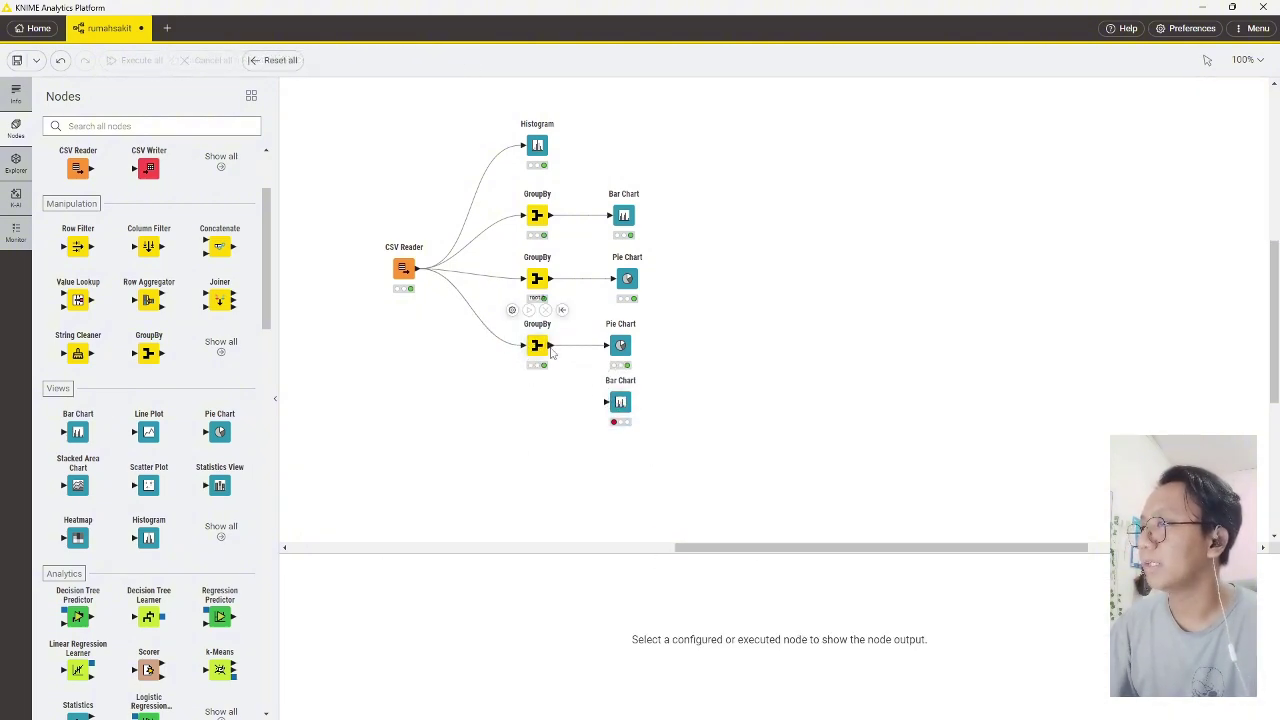
left_click_drag(549, 346, 619, 402)
- Configure the new Bar Chart to show bar values, execute it with Obat as the category, and apply the settings
double_click(621, 403)
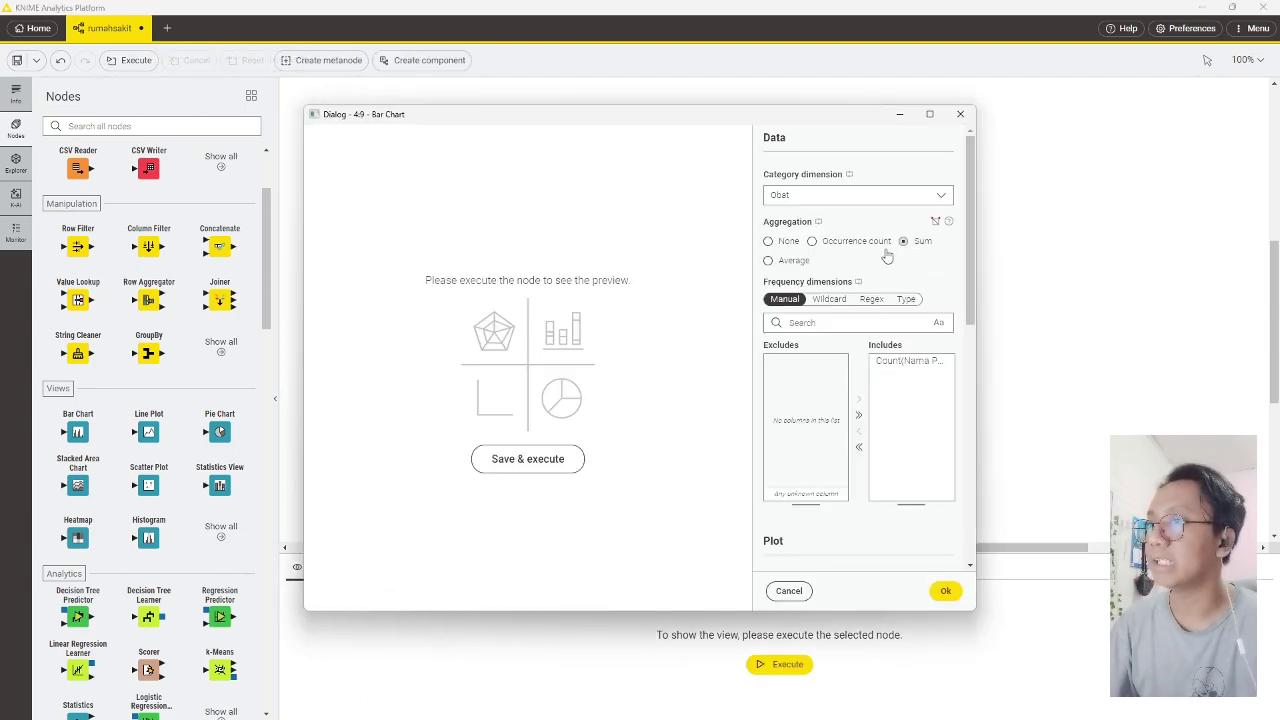
scroll(886, 257, "down", 5)
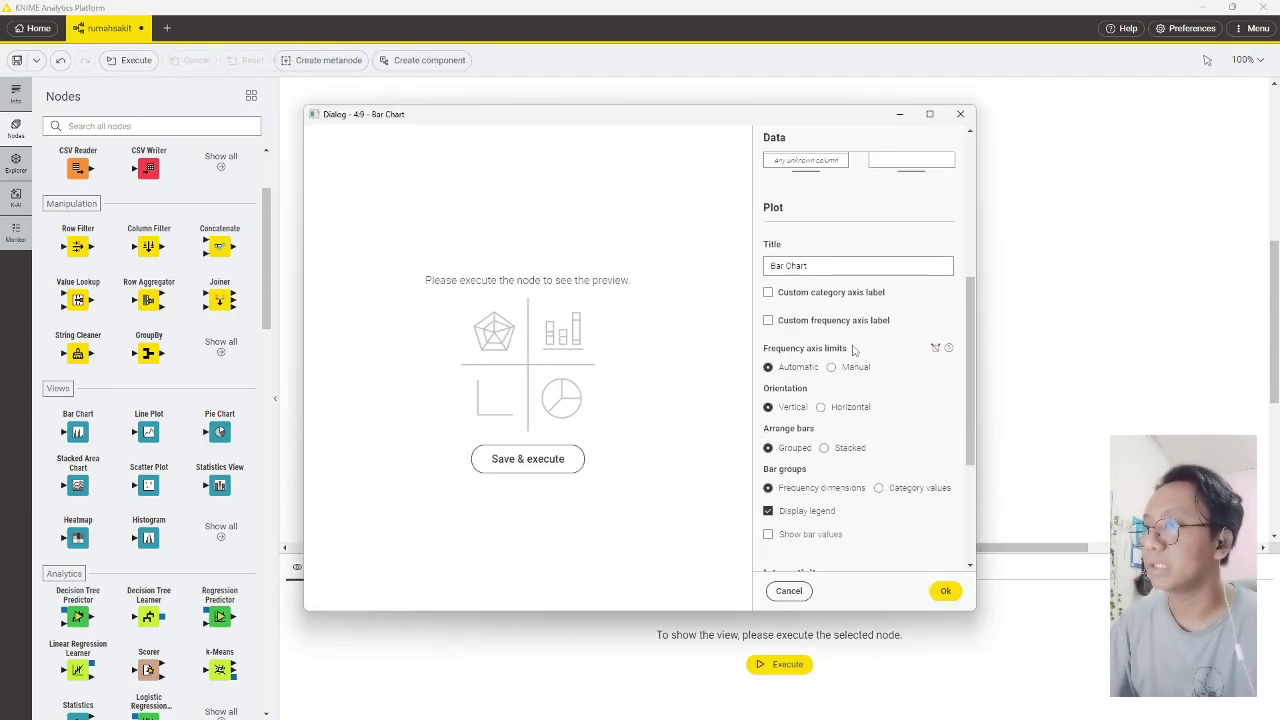
scroll(896, 422, "down", 3)
left_click(782, 402)
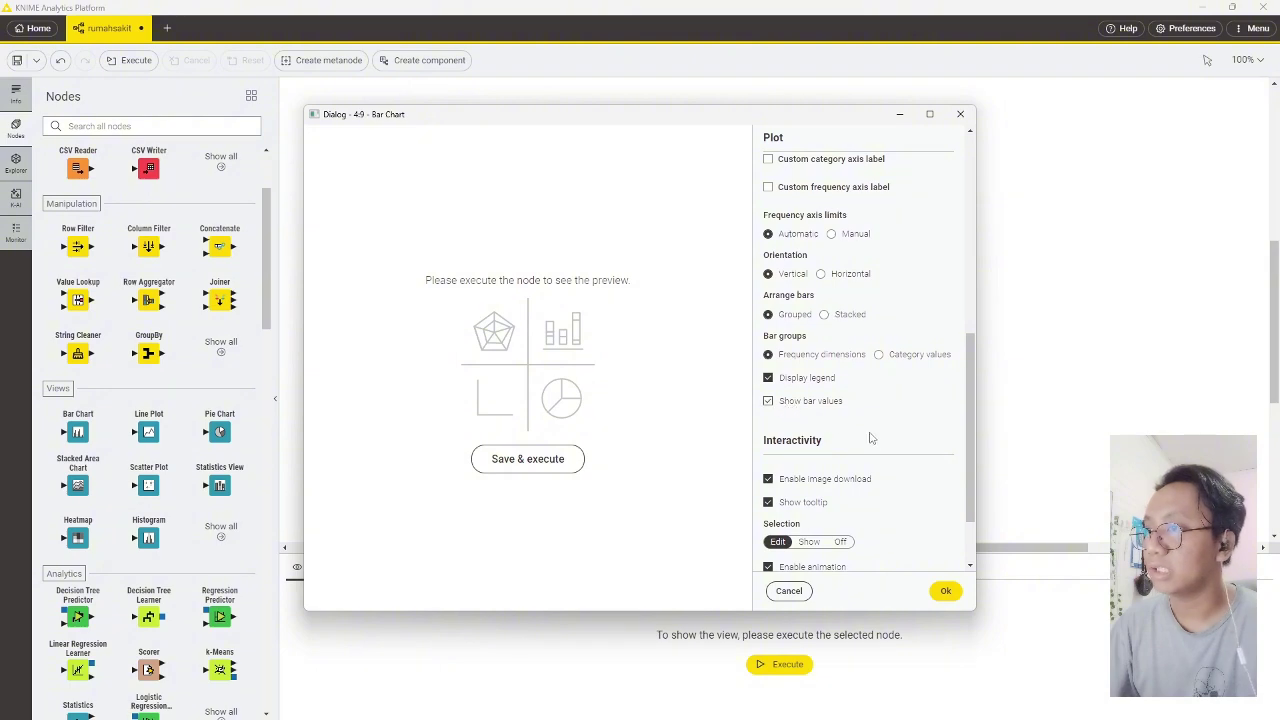
scroll(868, 437, "down", 2)
left_click(556, 464)
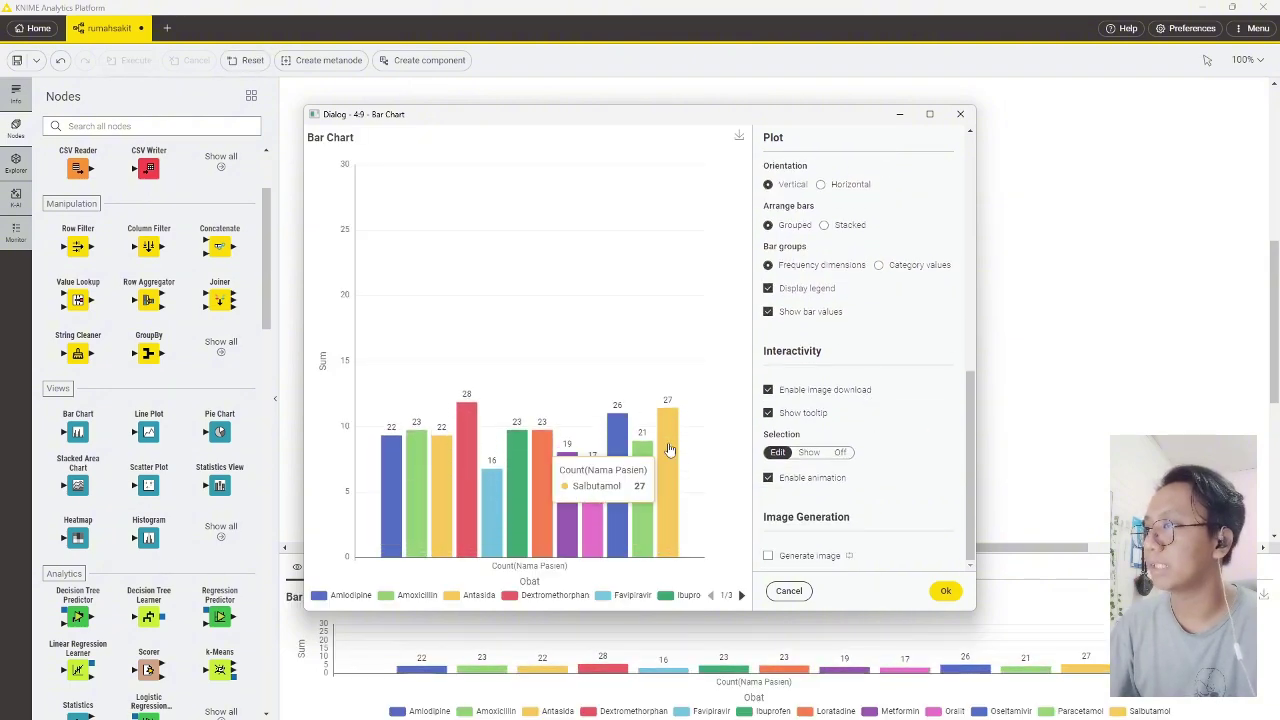
left_click(945, 591)
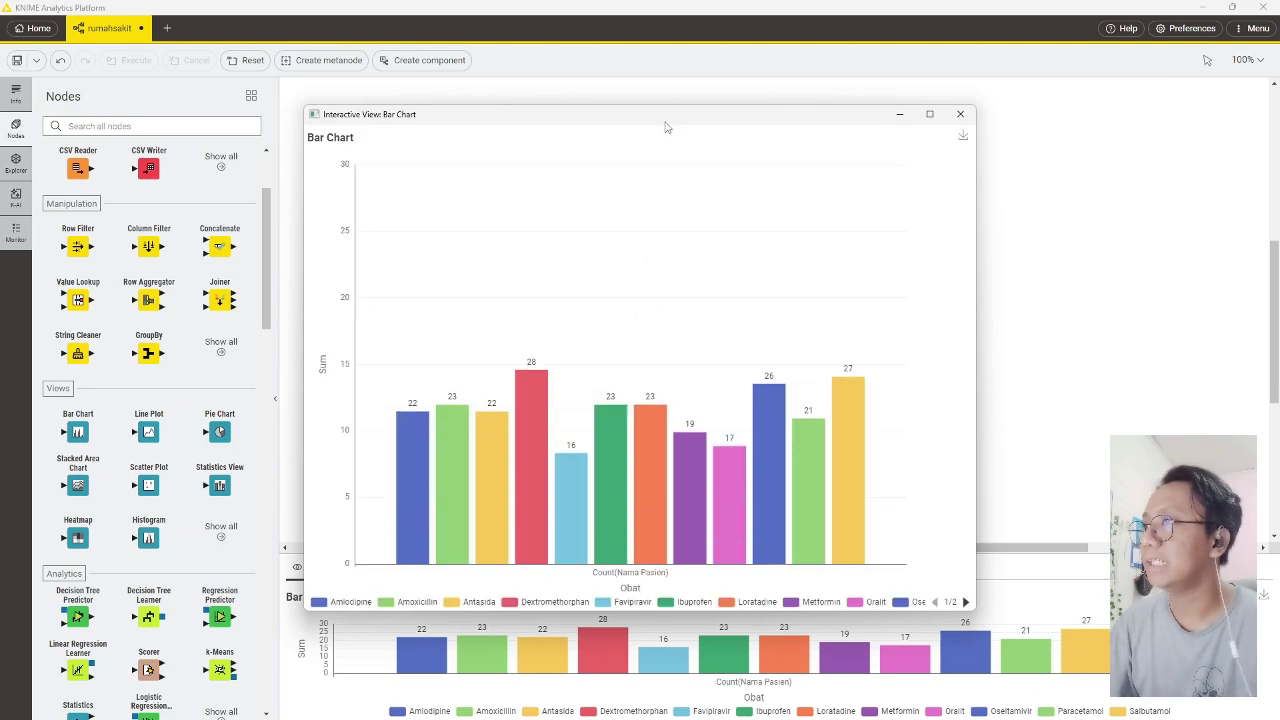
- Compare the Obat bar chart and Obat pie chart side by side in separate windows, and close the pie chart window
left_click_drag(667, 127, 977, 201)
left_click(590, 330)
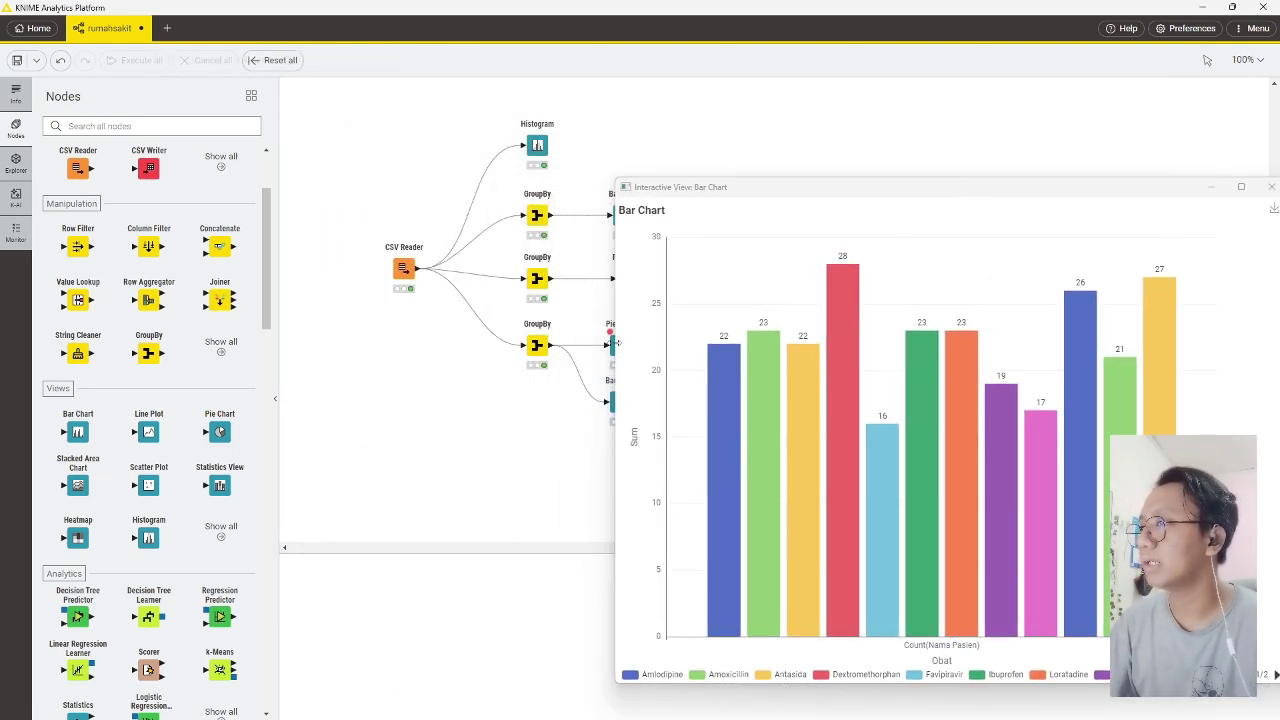
left_click(608, 350)
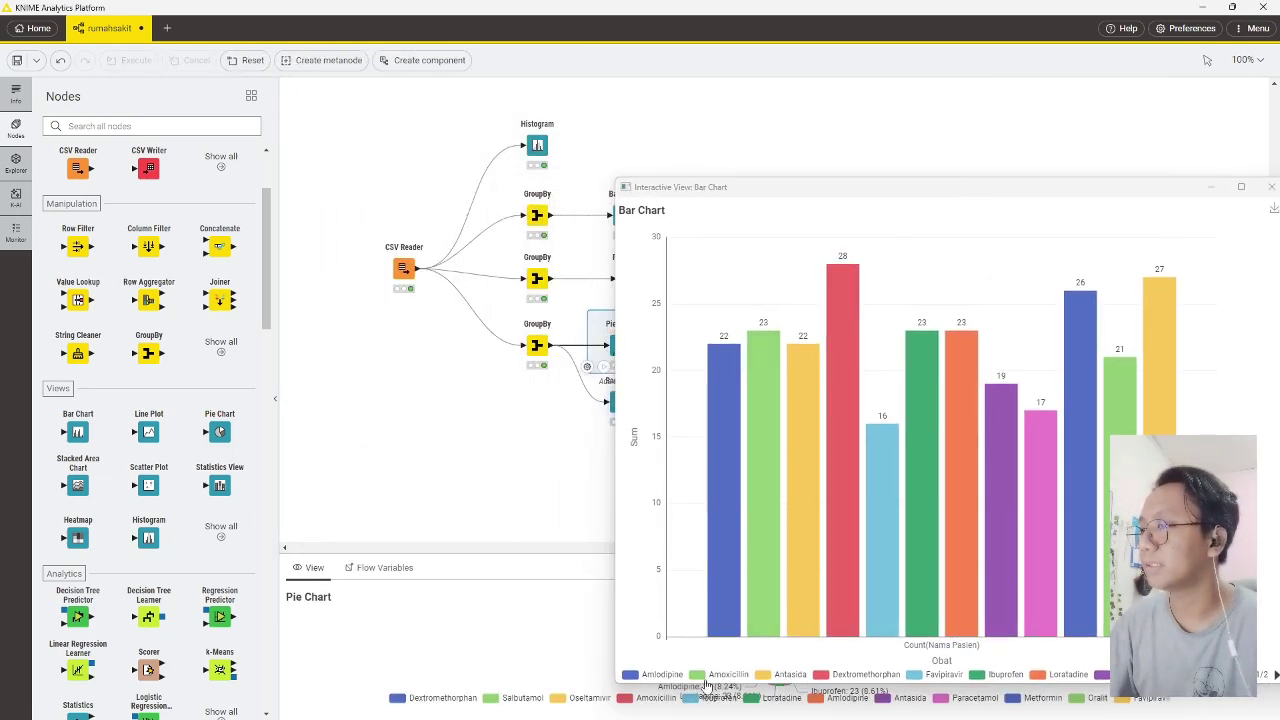
left_click_drag(867, 198, 891, 84)
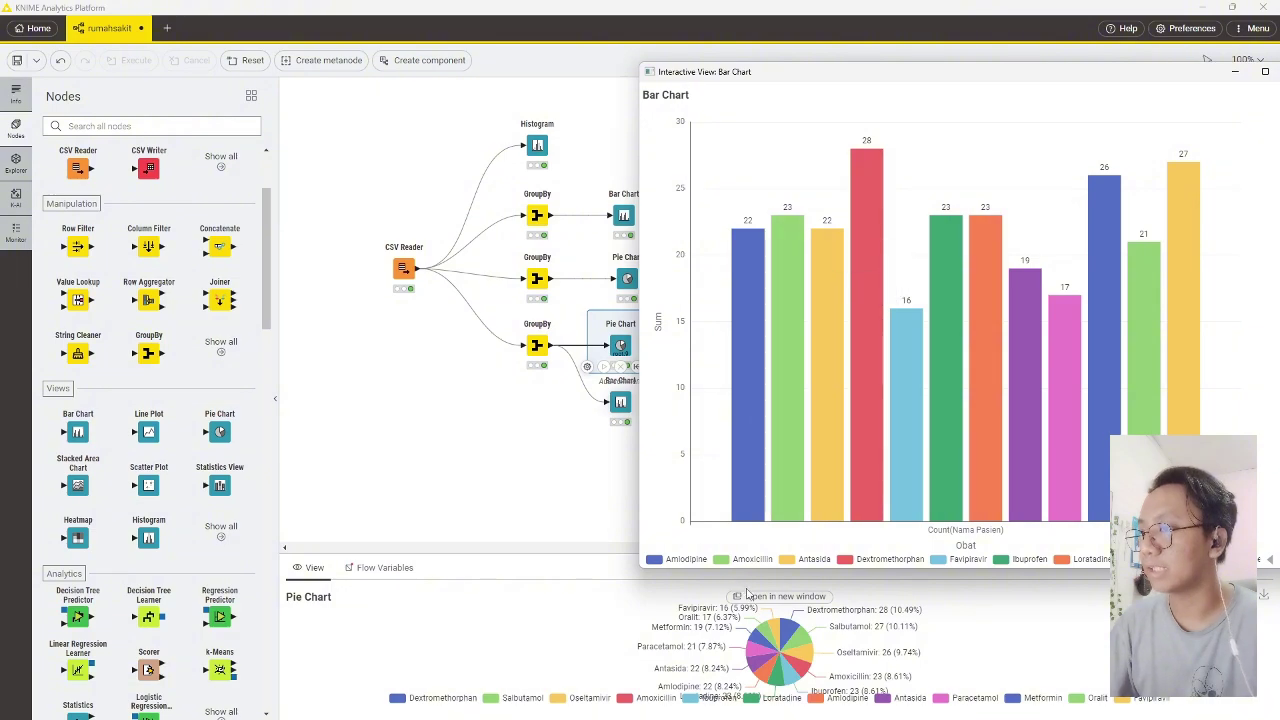
left_click(770, 599)
left_click_drag(797, 120, 523, 180)
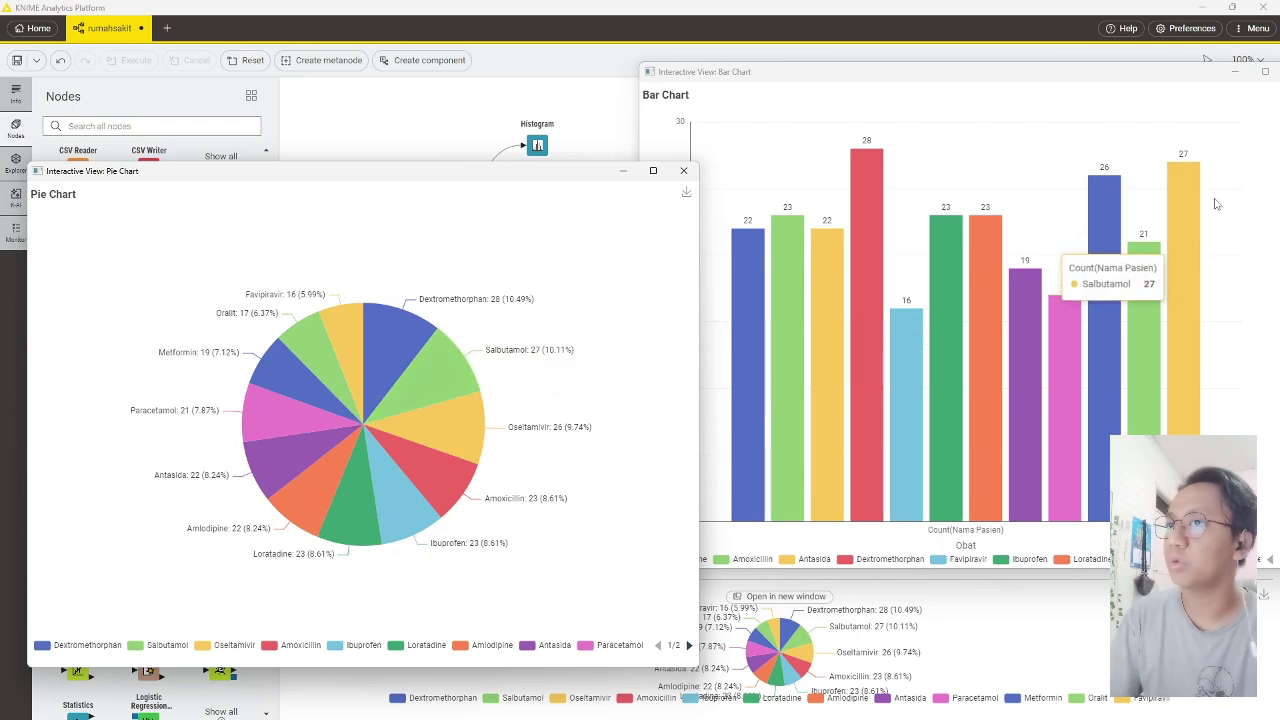
left_click(683, 170)
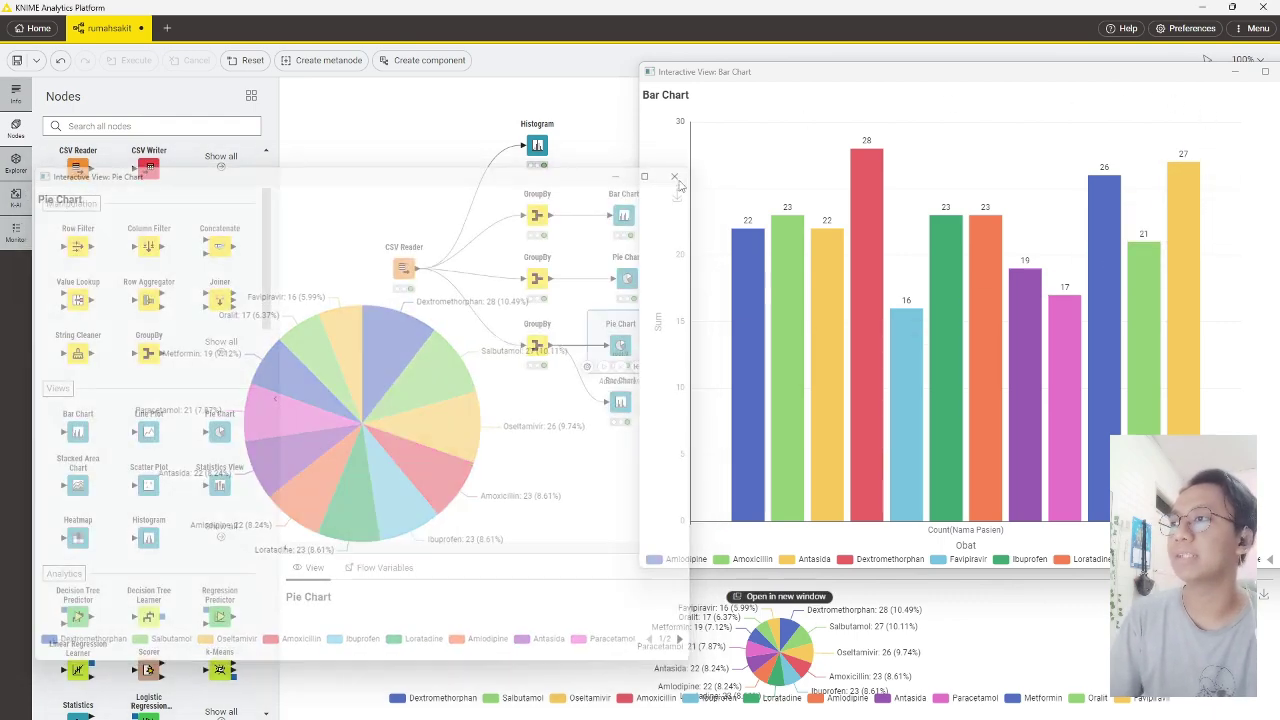
- Close the separate window showing the Obat bar chart and deselect the Pie Chart node
double_click(1138, 76)
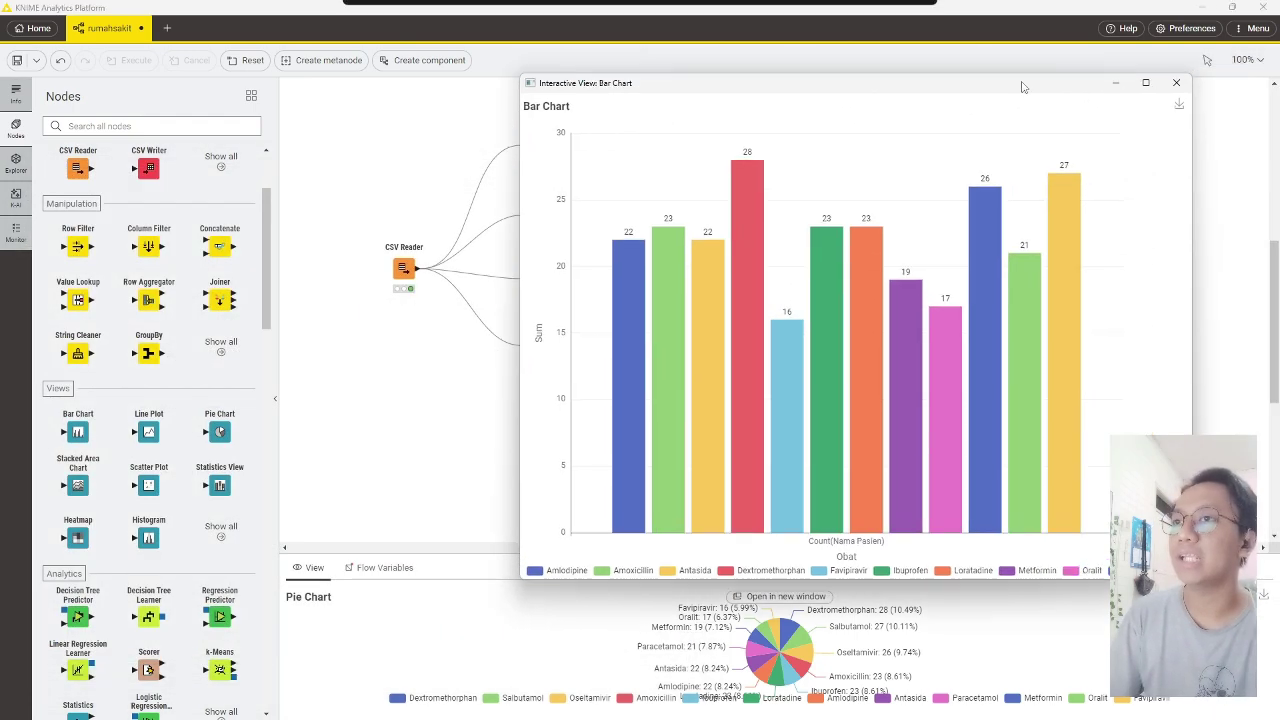
left_click(1176, 84)
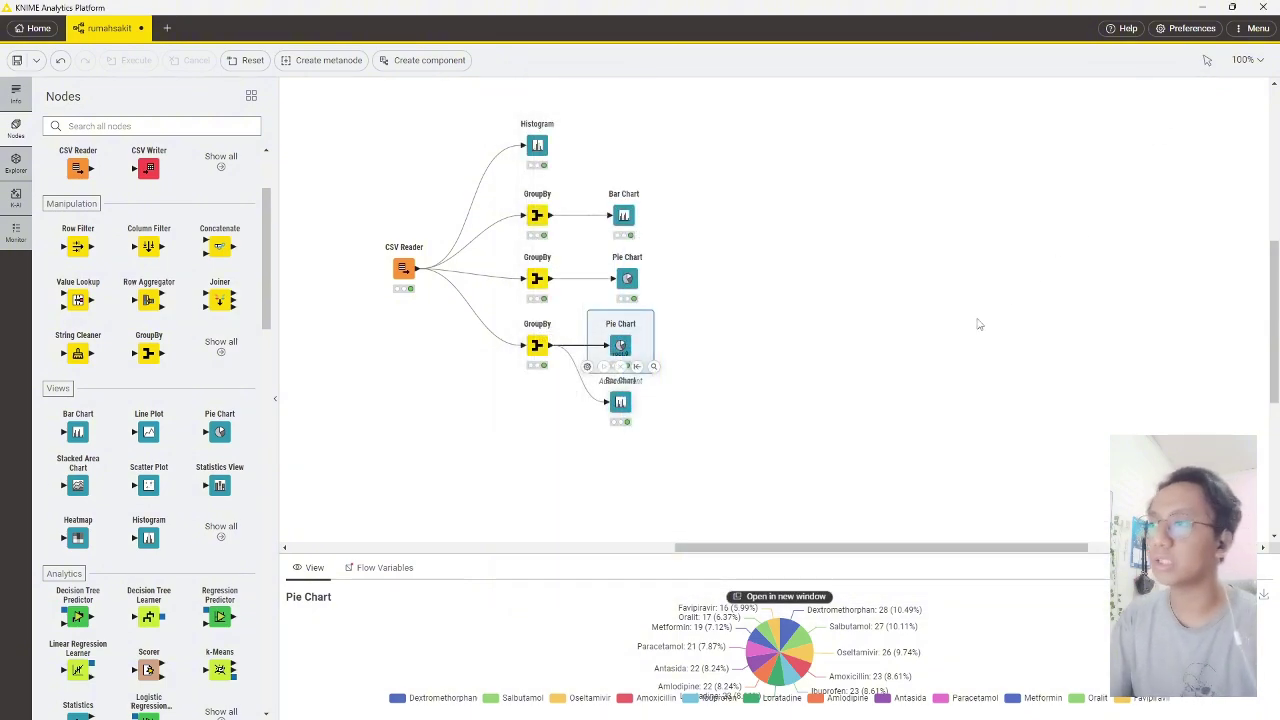
left_click(858, 366)
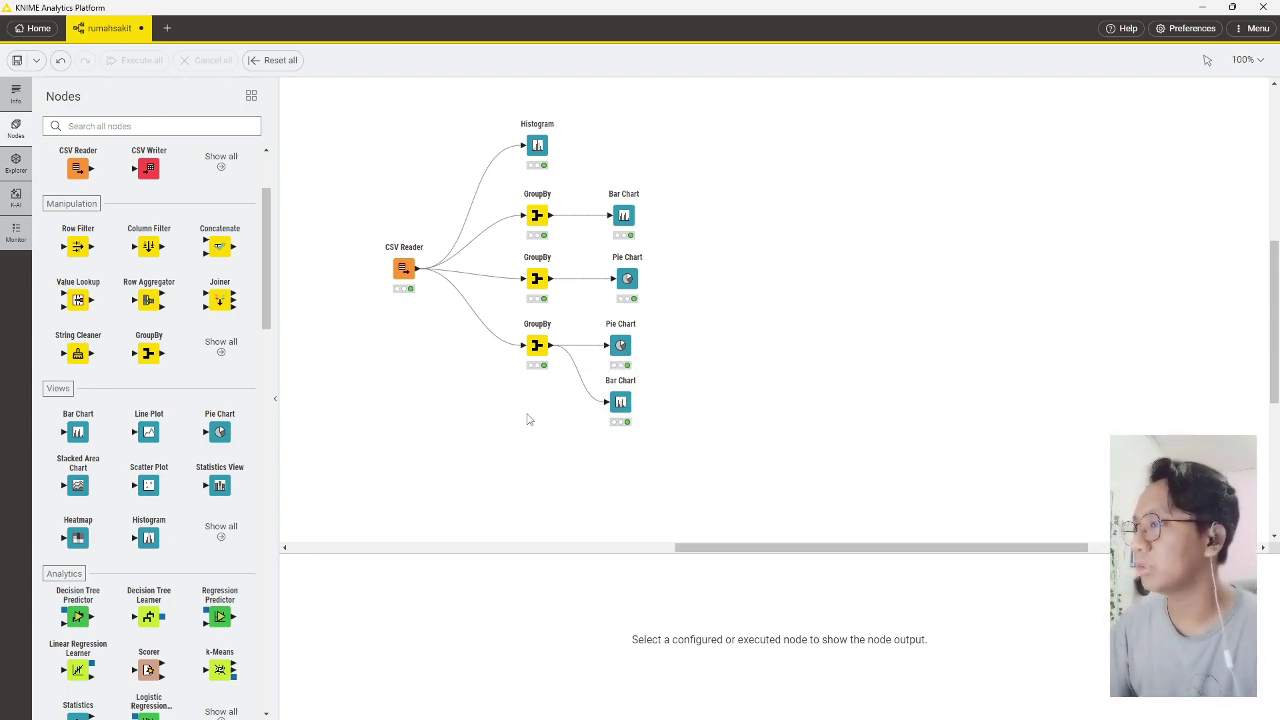
- Add a GroupBy node below the lowest existing GroupBy and connect the CSV Reader's output to it
left_click_drag(138, 352, 545, 448)
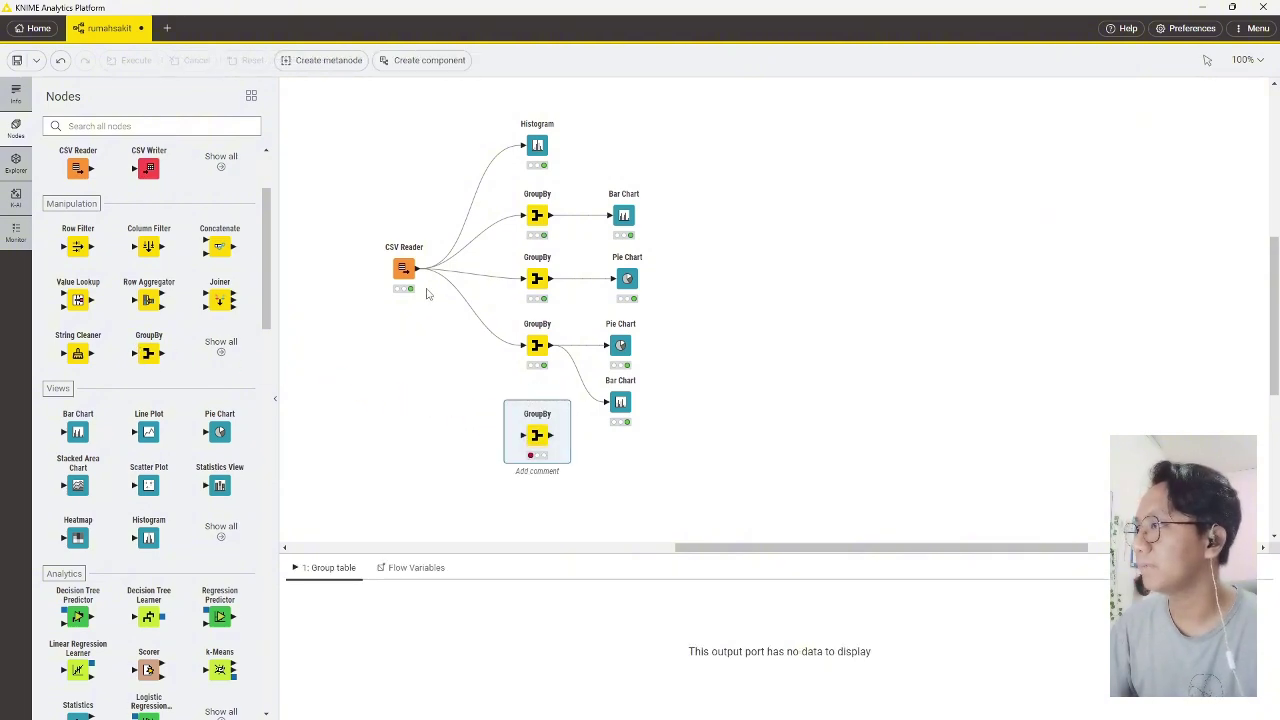
left_click_drag(418, 268, 522, 434)
left_click(633, 487)
- Open the new GroupBy's configuration and set Hari Datang and Jenis Penyakit as its group columns
left_click(535, 430)
double_click(535, 430)
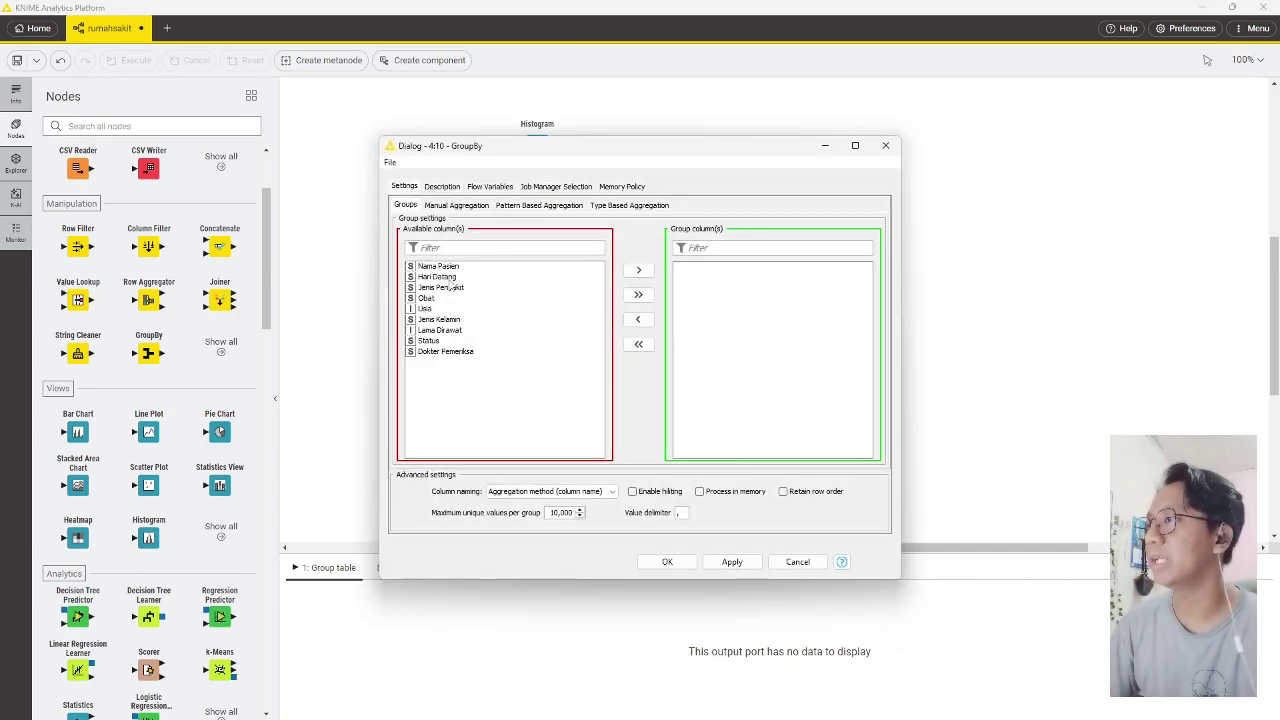
double_click(452, 279)
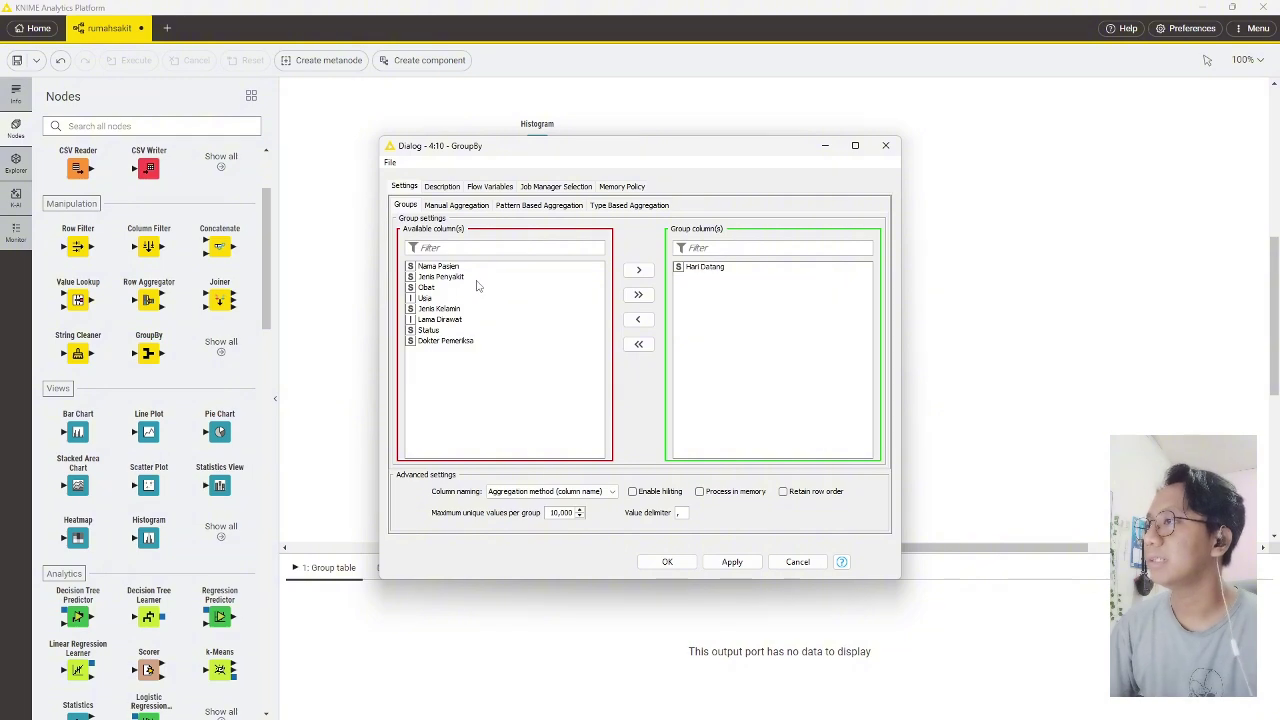
double_click(445, 277)
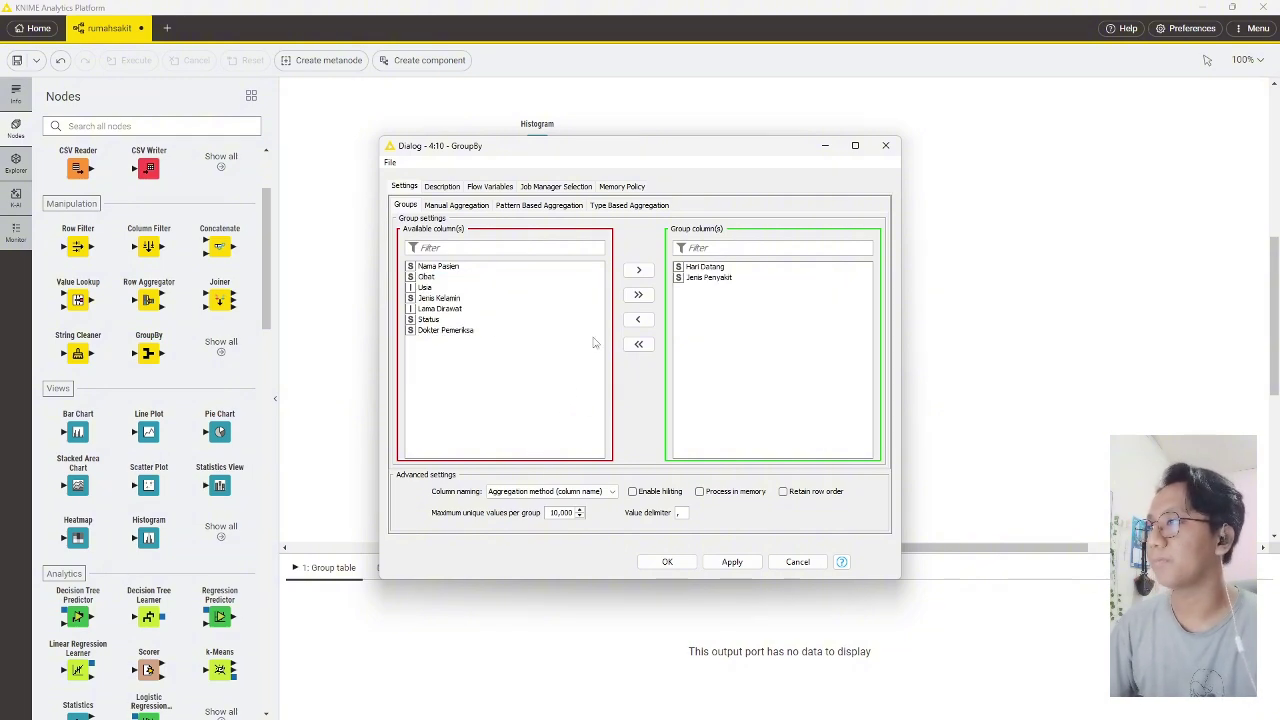
- Add Nama Pasien as a manual aggregation with the Count method, save the settings and execute the GroupBy
left_click(447, 206)
left_click(458, 242)
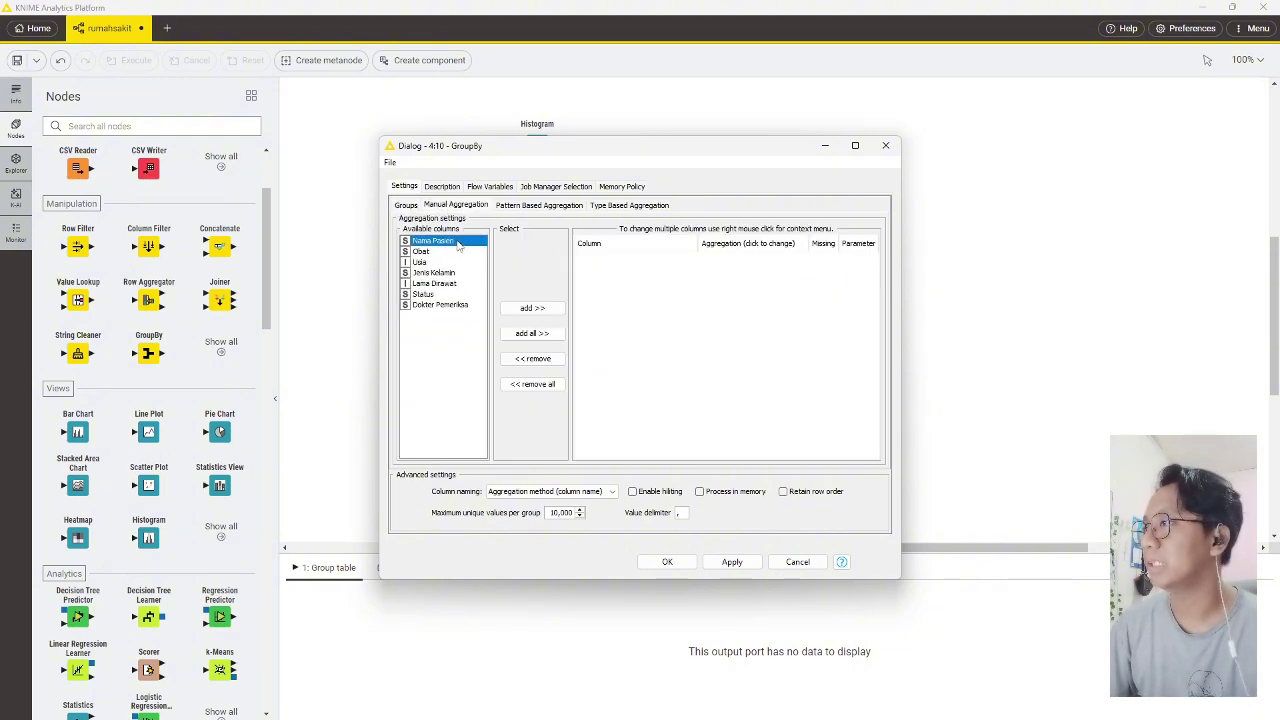
double_click(458, 243)
left_click(730, 257)
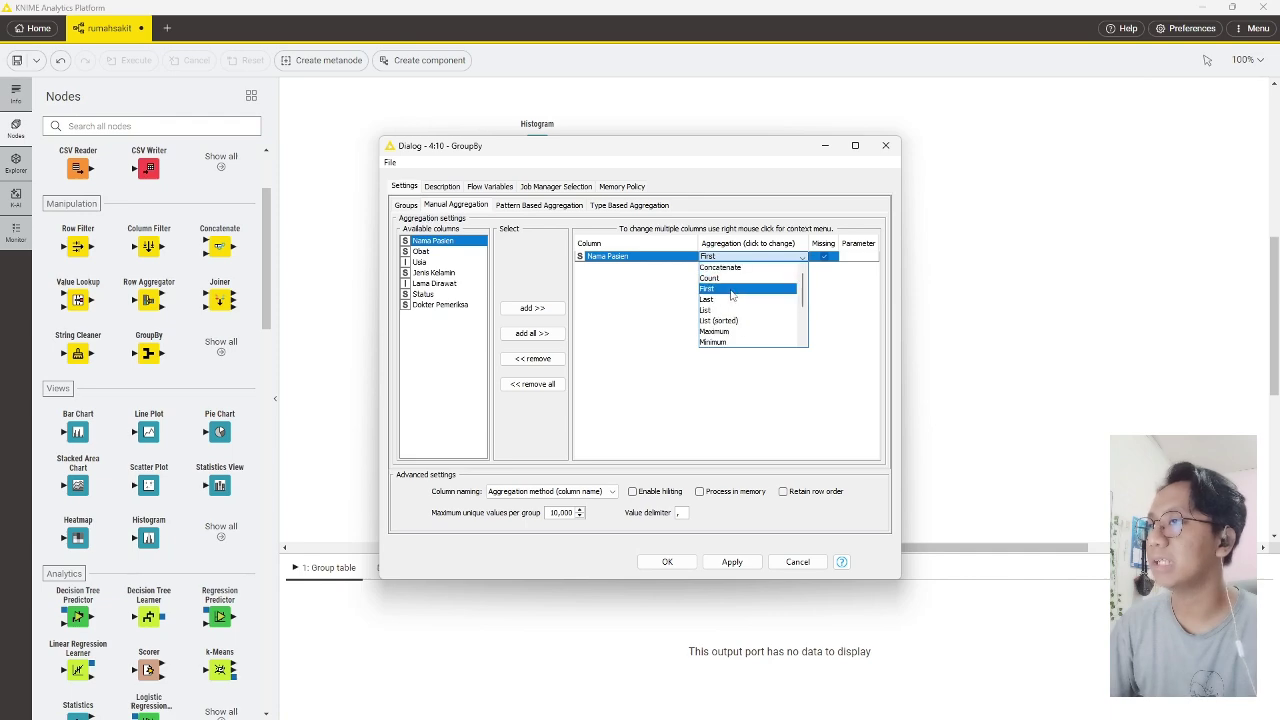
left_click(730, 330)
left_click(750, 565)
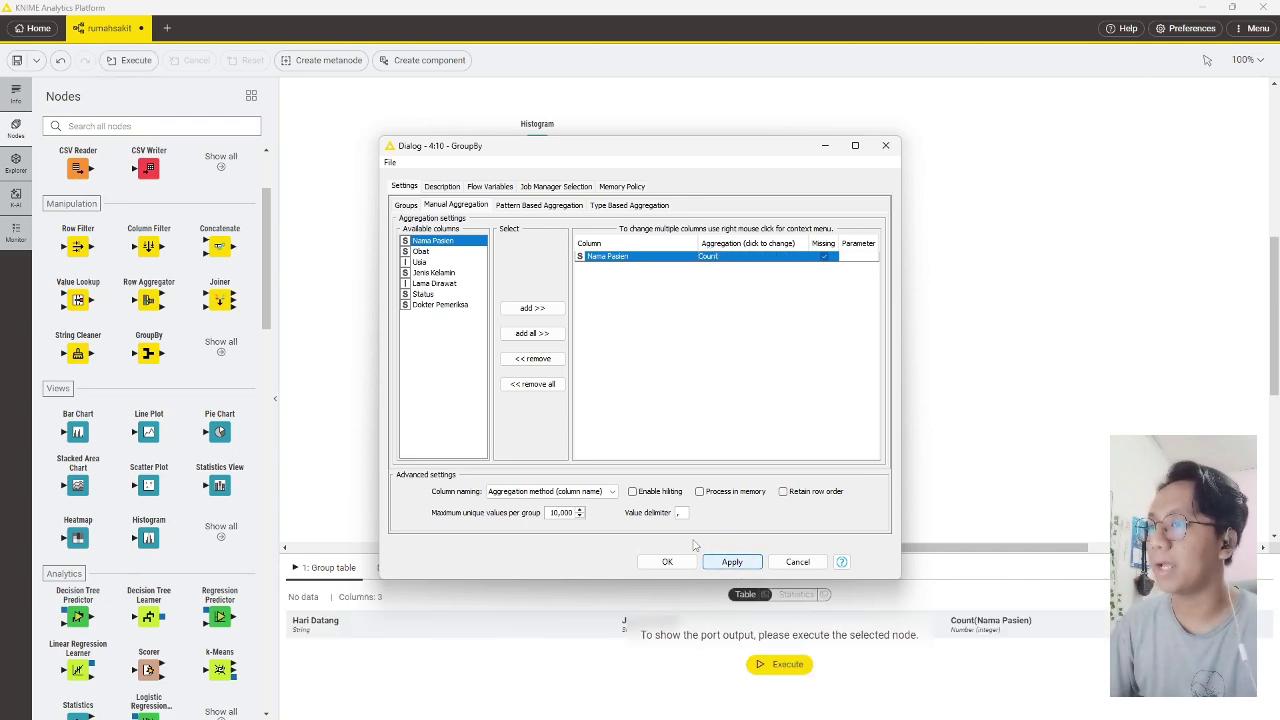
left_click(667, 563)
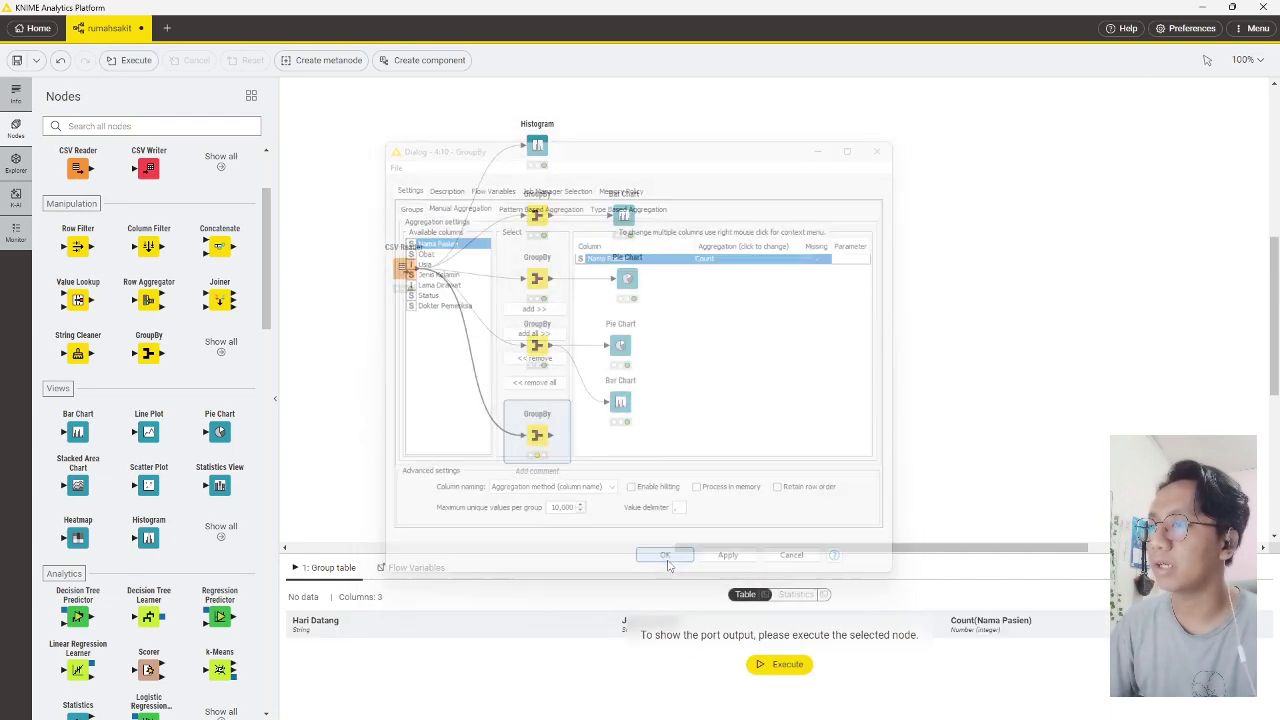
left_click(790, 667)
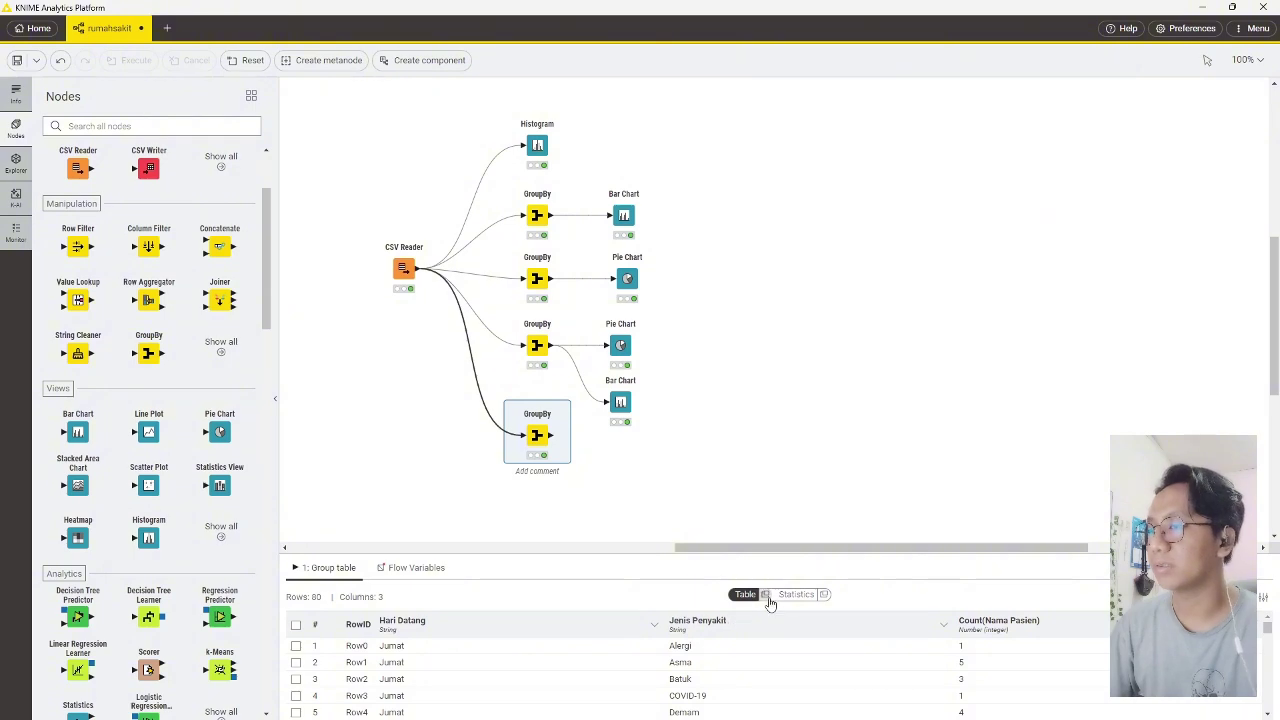
- Review the patient counts per arrival day and disease in a separate table window and close it
left_click(770, 600)
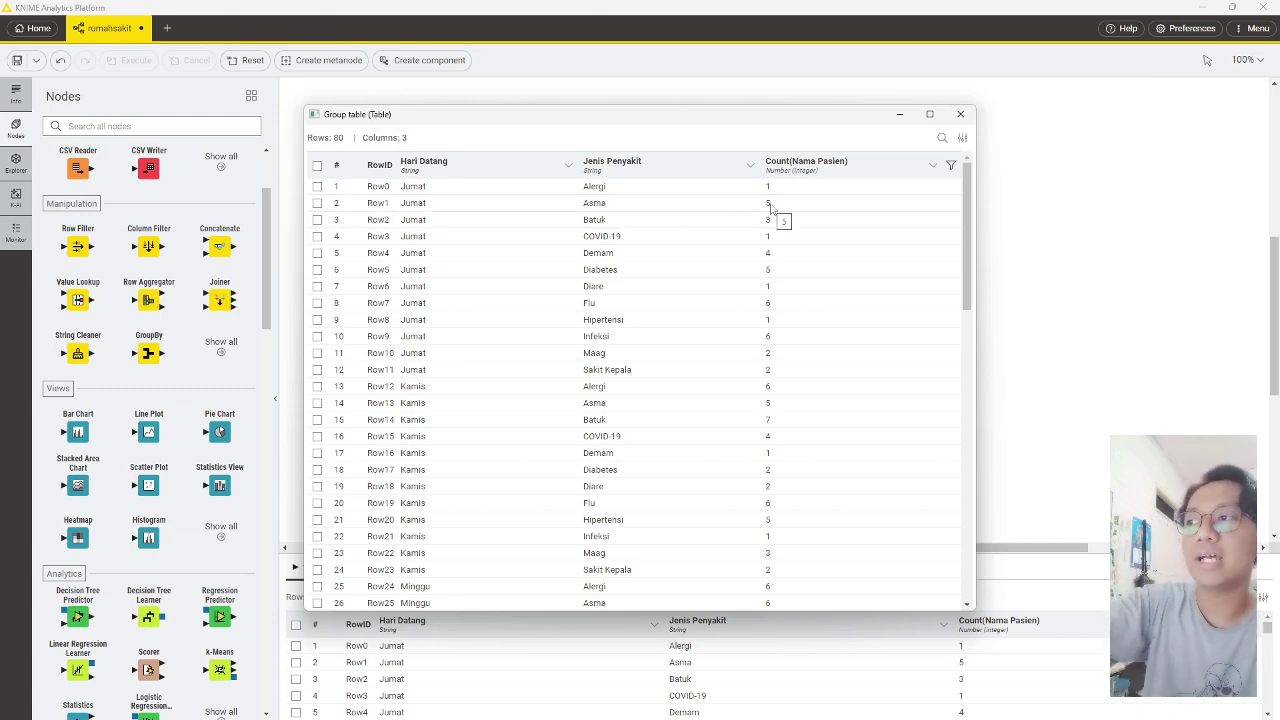
scroll(531, 323, "down", 15)
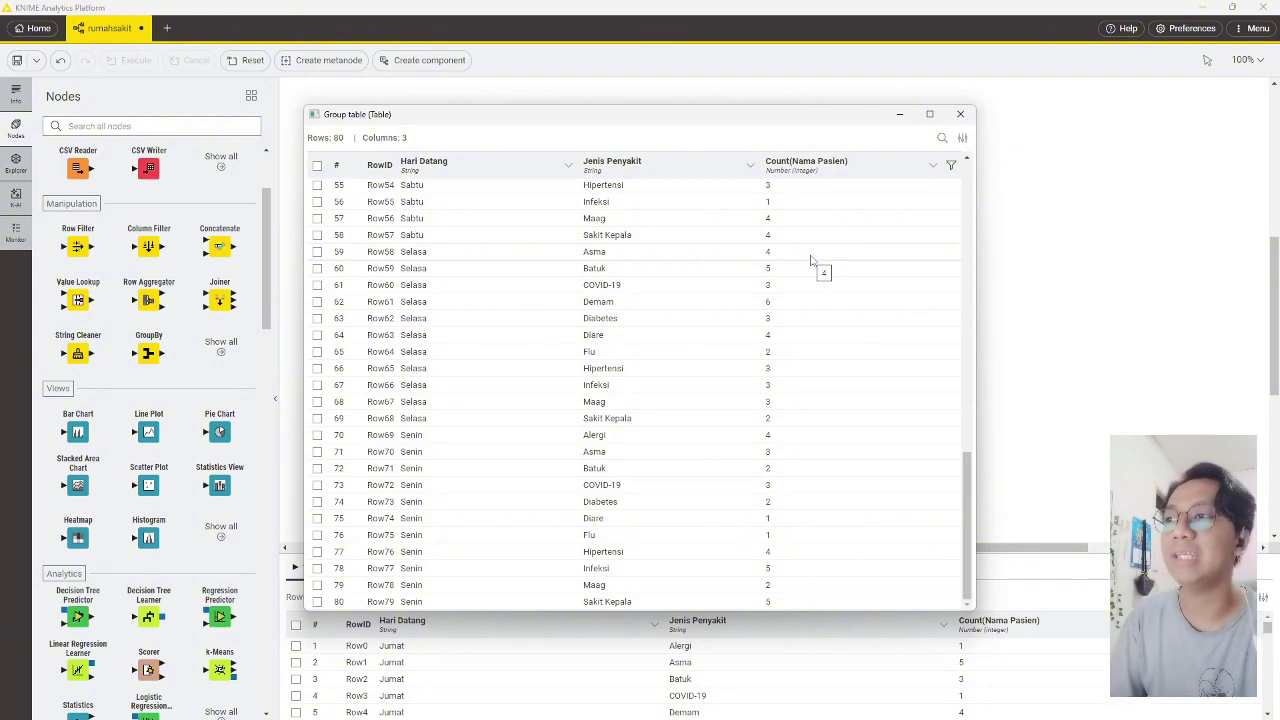
left_click(960, 113)
- Move the new GroupBy slightly down and add a Heatmap node beside it, connected to its output
left_click_drag(546, 433, 545, 446)
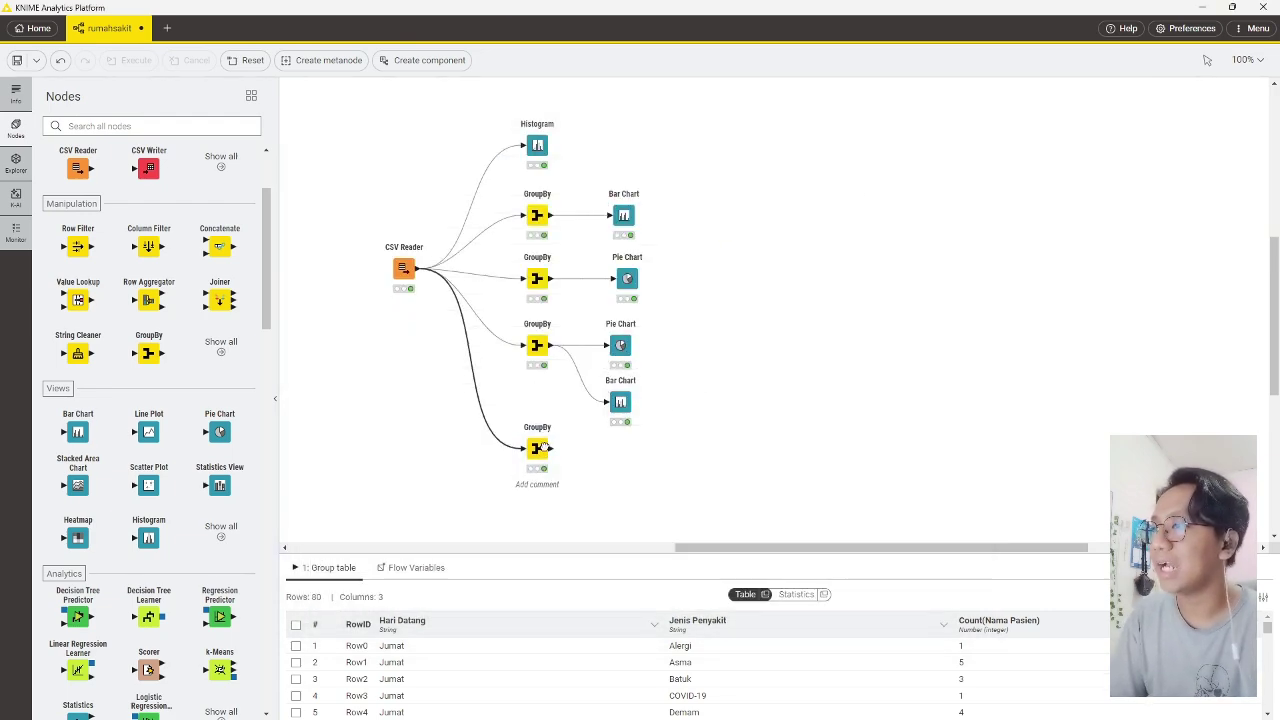
left_click(653, 477)
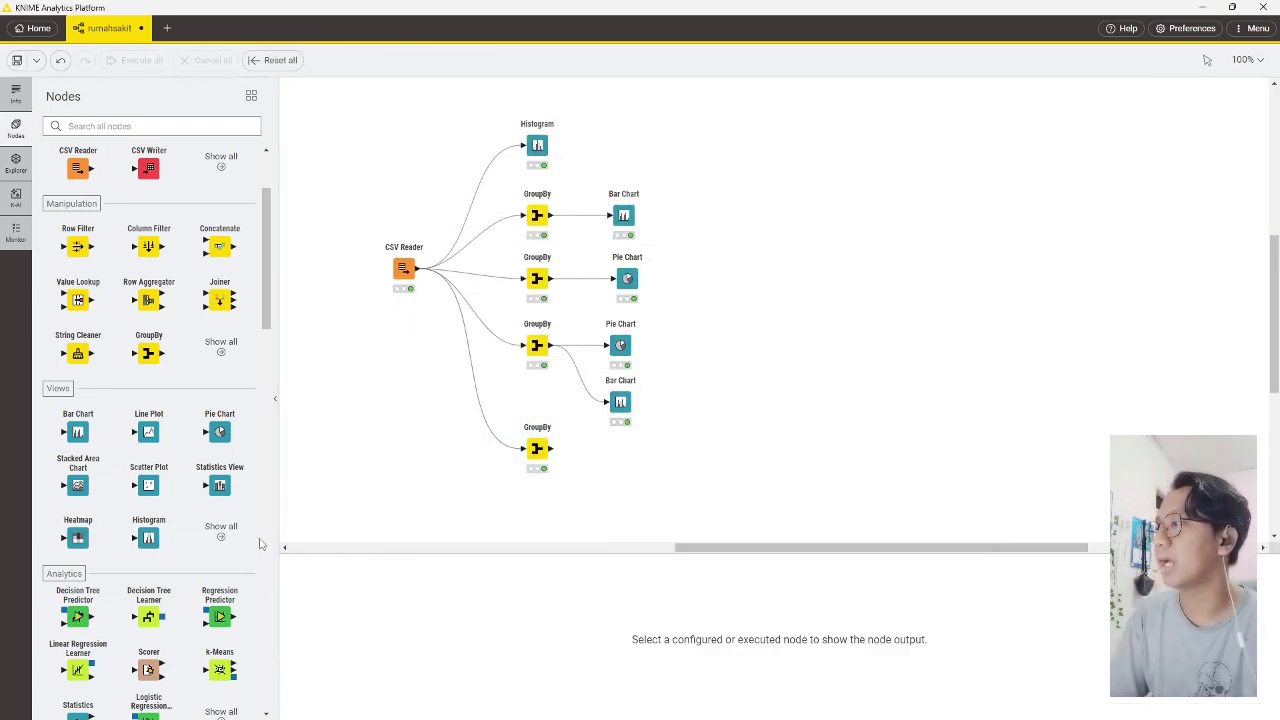
left_click_drag(80, 538, 606, 449)
left_click(706, 466)
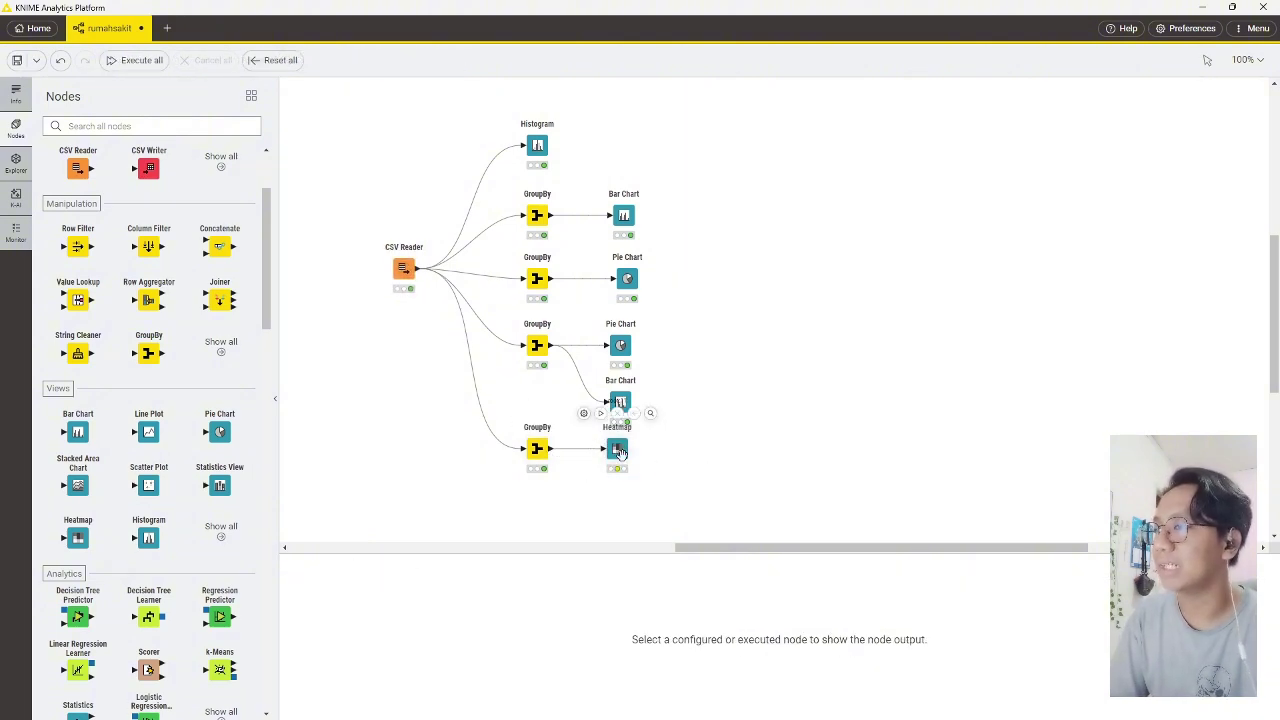
- Configure the Heatmap with Hari Datang horizontally, Jenis Penyakit vertically, and the Sum aggregation of Count(Nama Pasien)
double_click(617, 448)
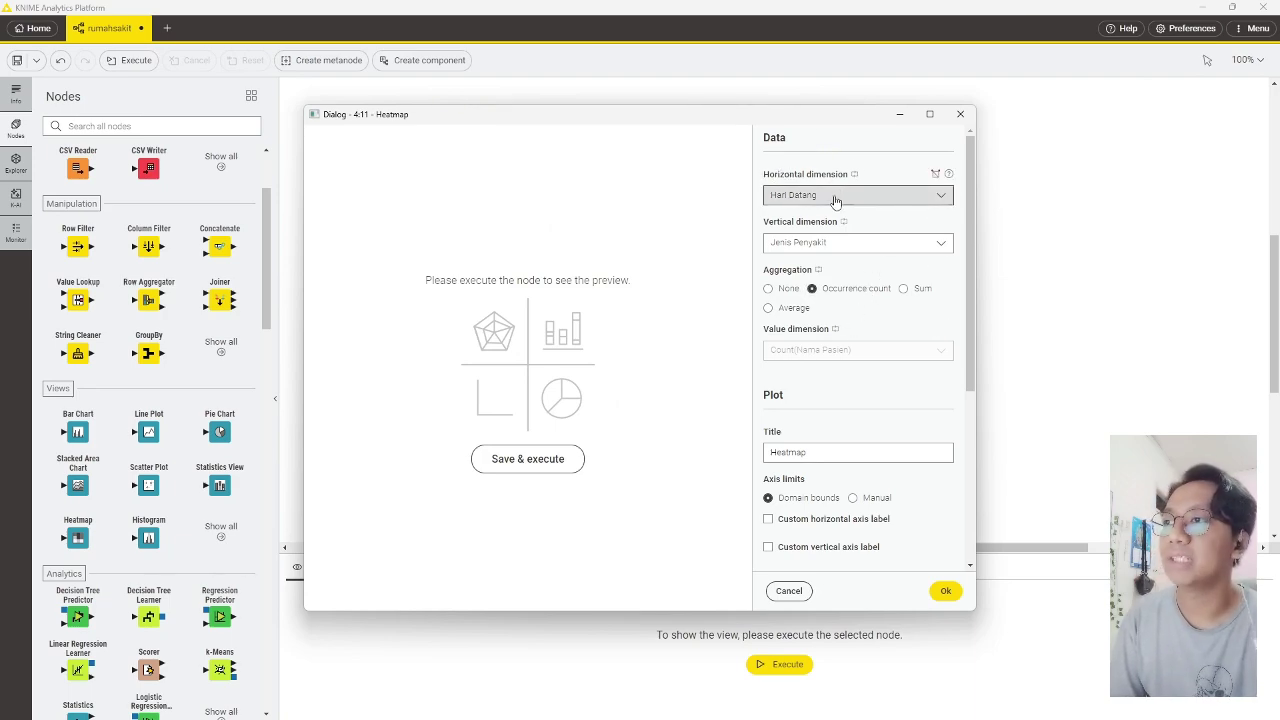
left_click(850, 195)
left_click(852, 195)
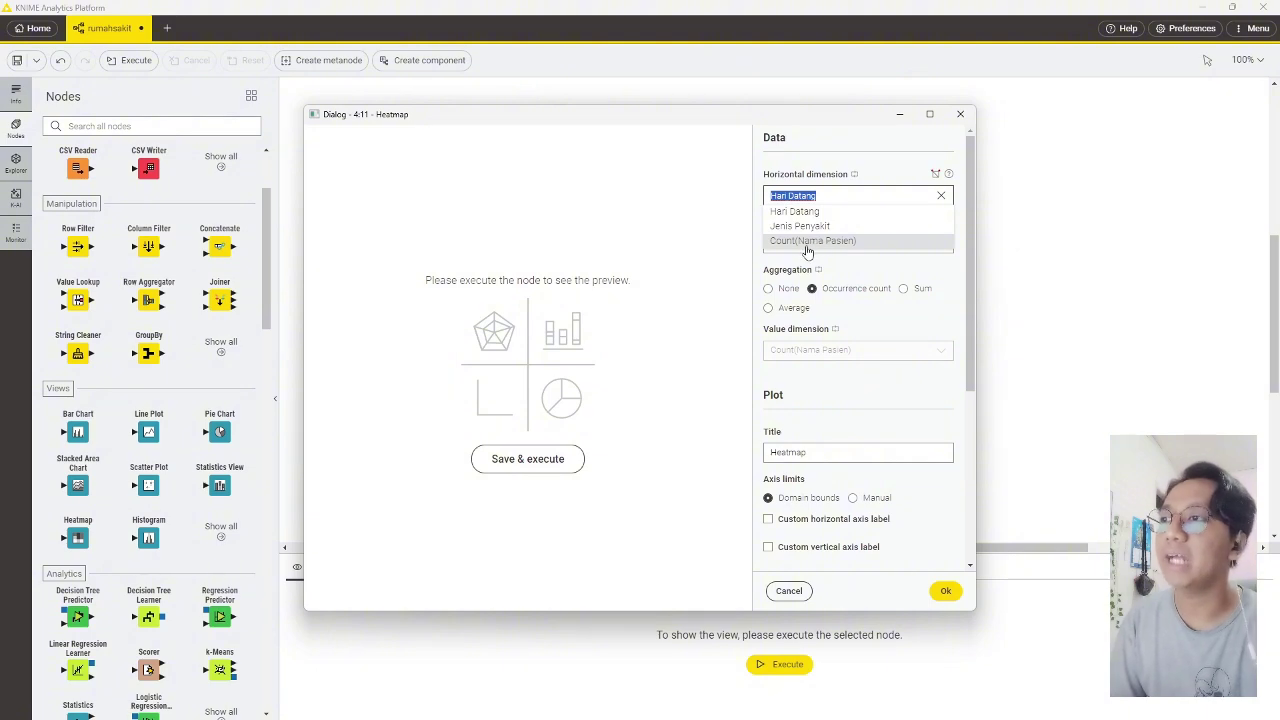
left_click(881, 271)
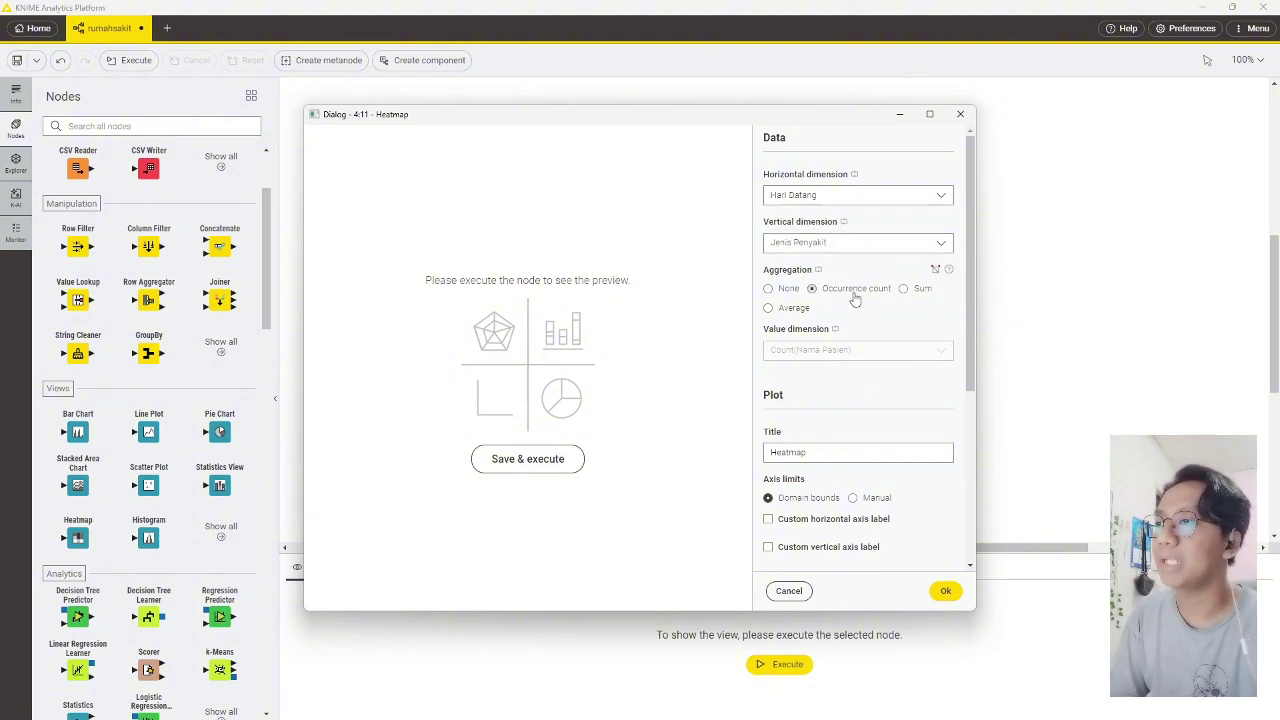
left_click(920, 288)
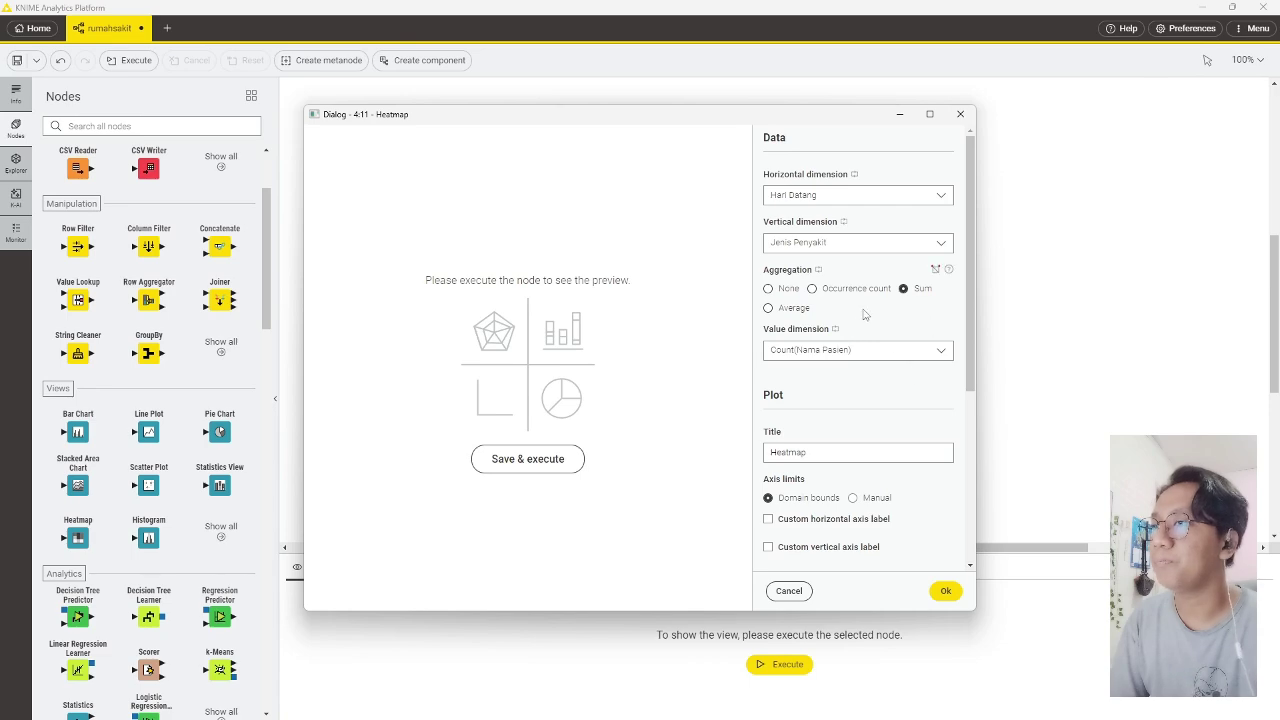
- Enable value labels and the colormap axis for the Heatmap and save its settings
scroll(918, 310, "down", 5)
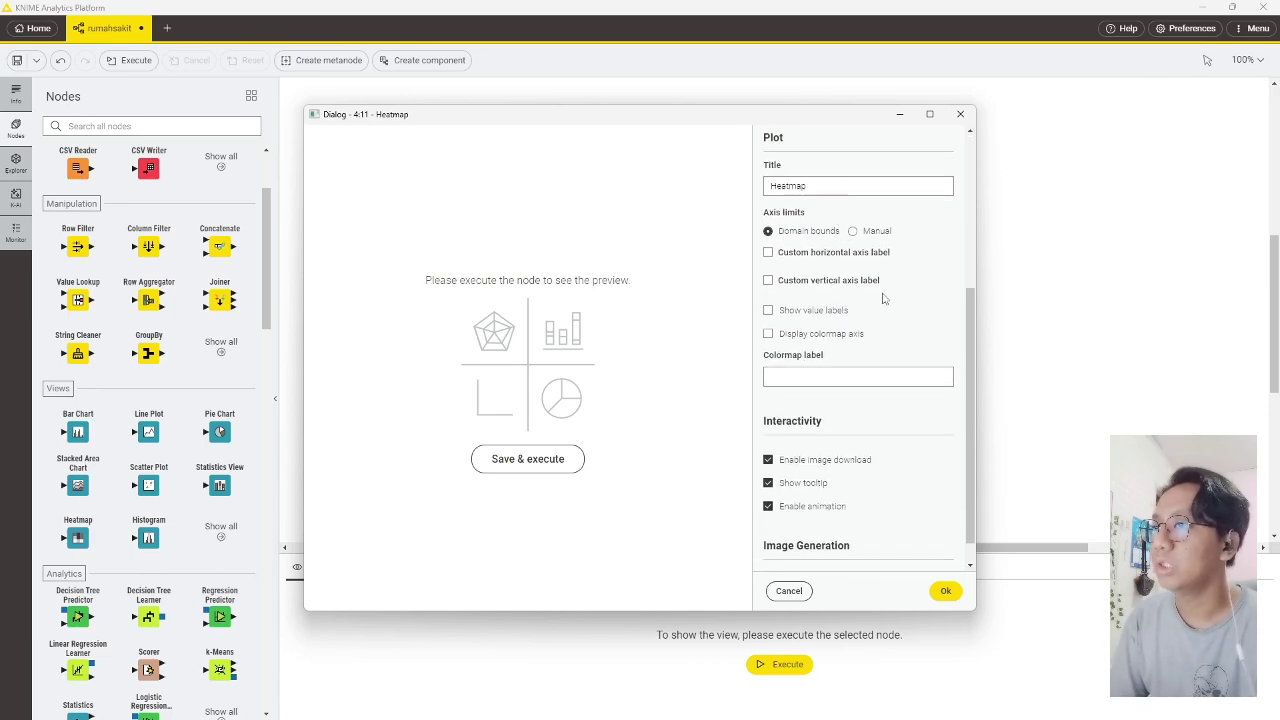
left_click(780, 311)
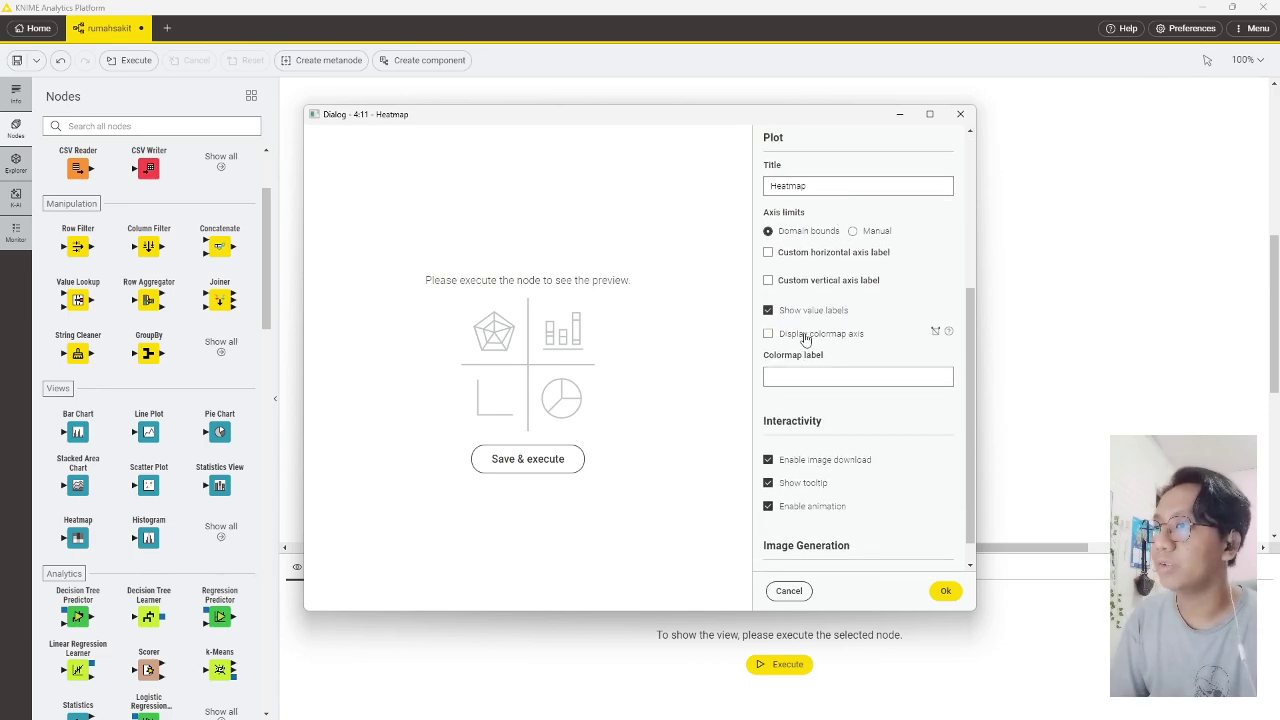
left_click(808, 335)
scroll(820, 350, "down", 1)
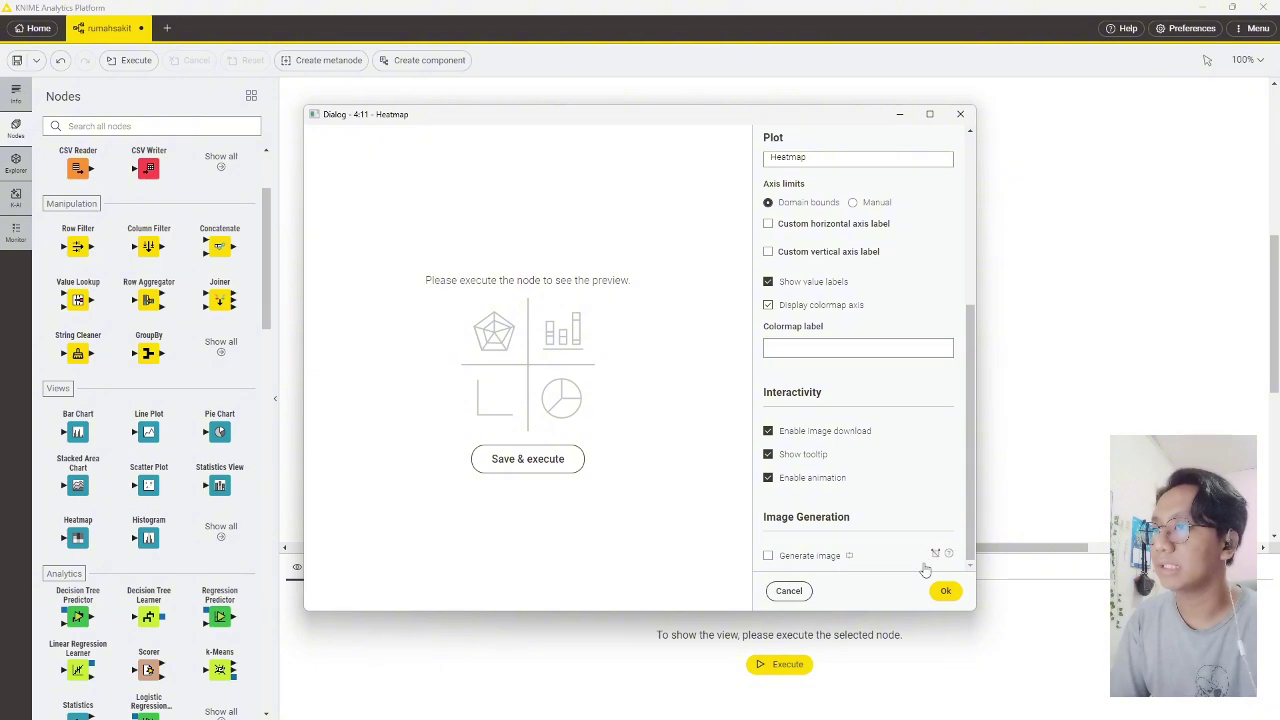
left_click(945, 590)
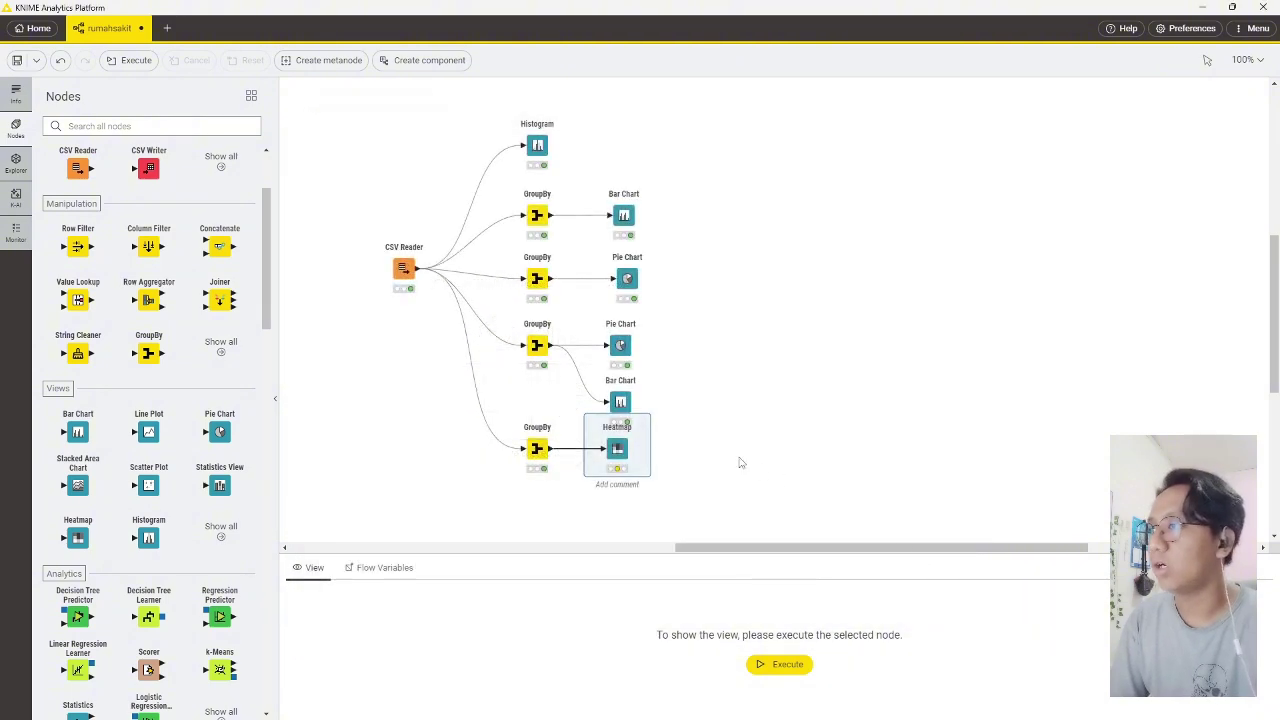
- Execute the Heatmap, examine disease counts per arrival day in a maximized separate window, and close it
left_click(779, 664)
left_click(772, 597)
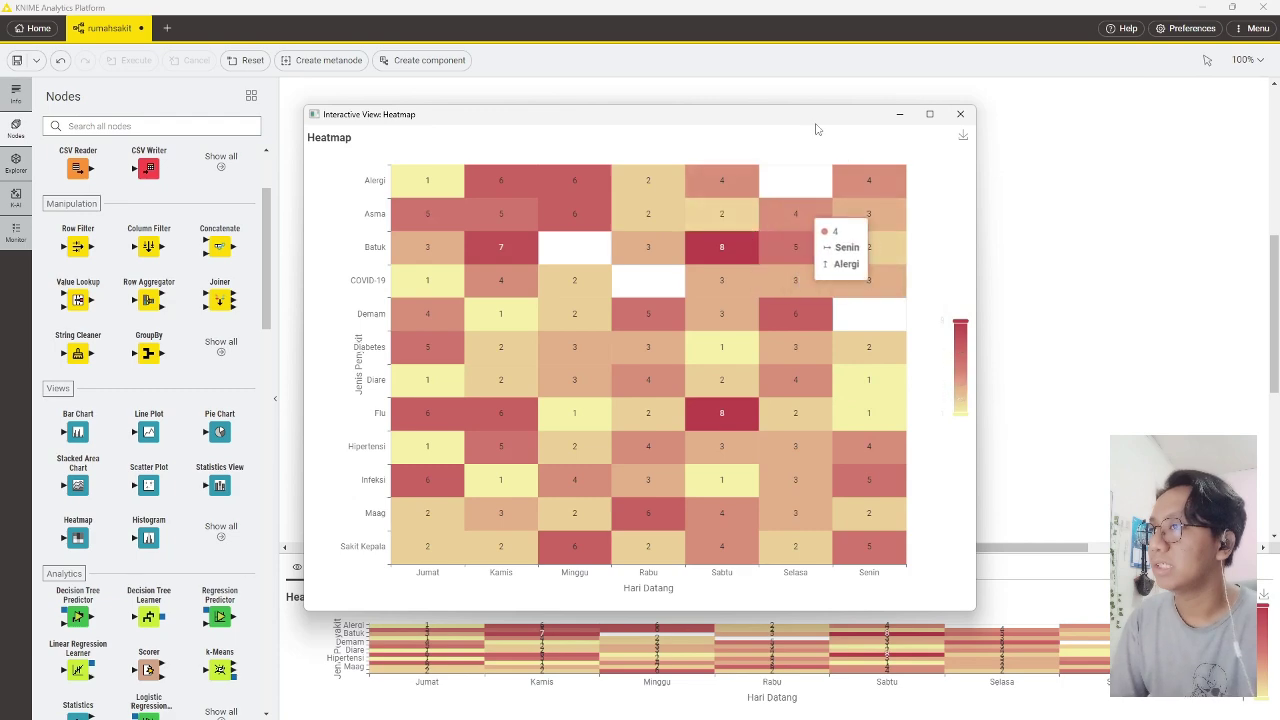
left_click(930, 115)
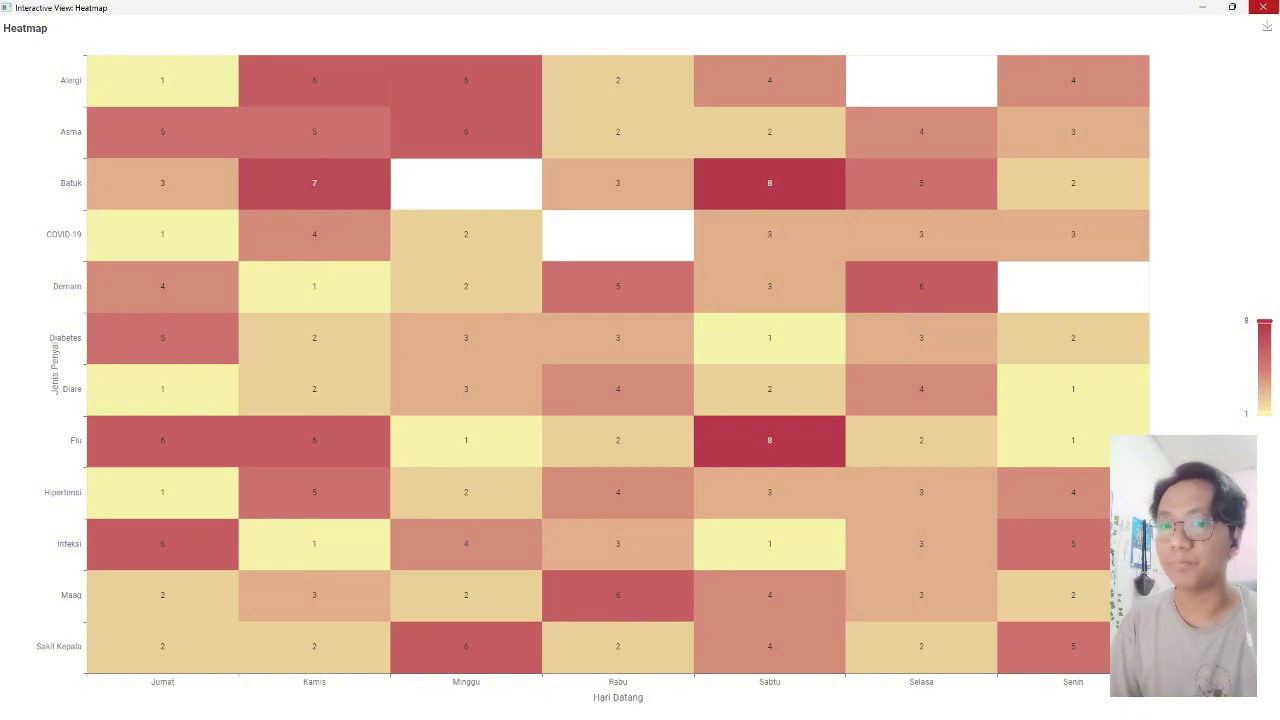
left_click(1263, 7)
- Move the Heatmap and its GroupBy slightly down so they line up below the Obat Bar Chart
left_click(687, 449)
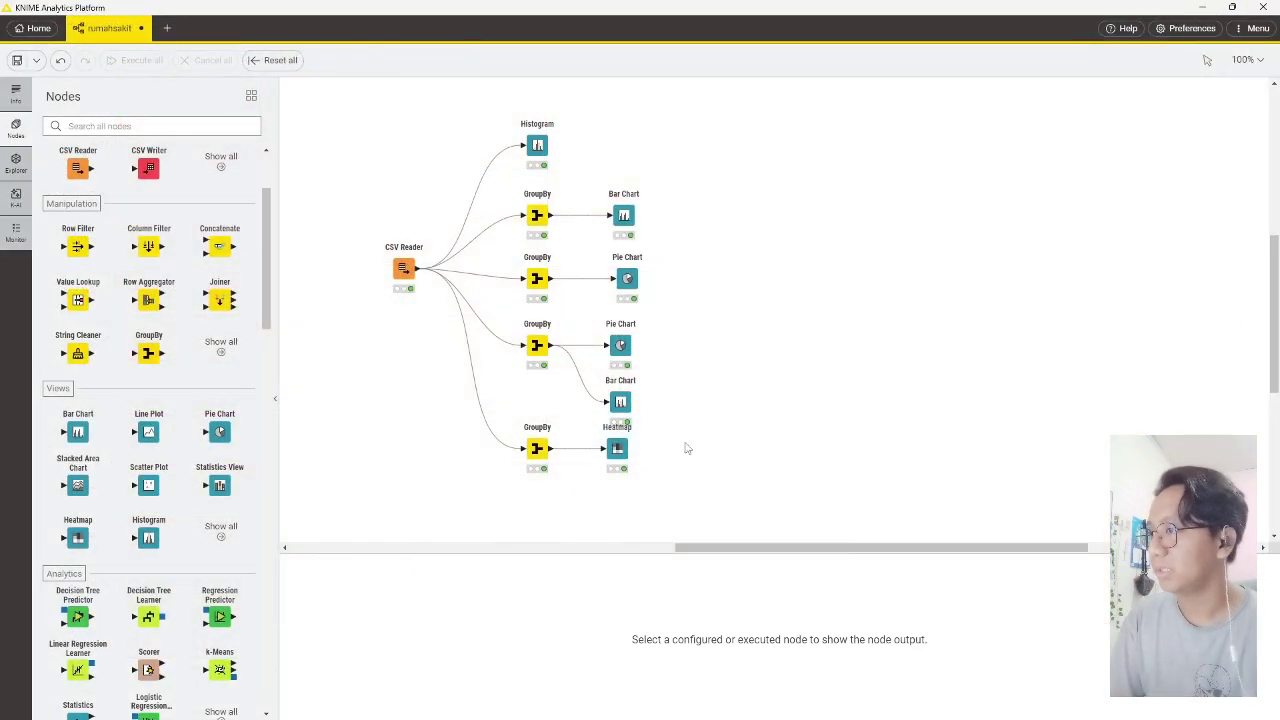
left_click_drag(617, 448, 617, 455)
left_click(706, 456)
left_click(537, 451)
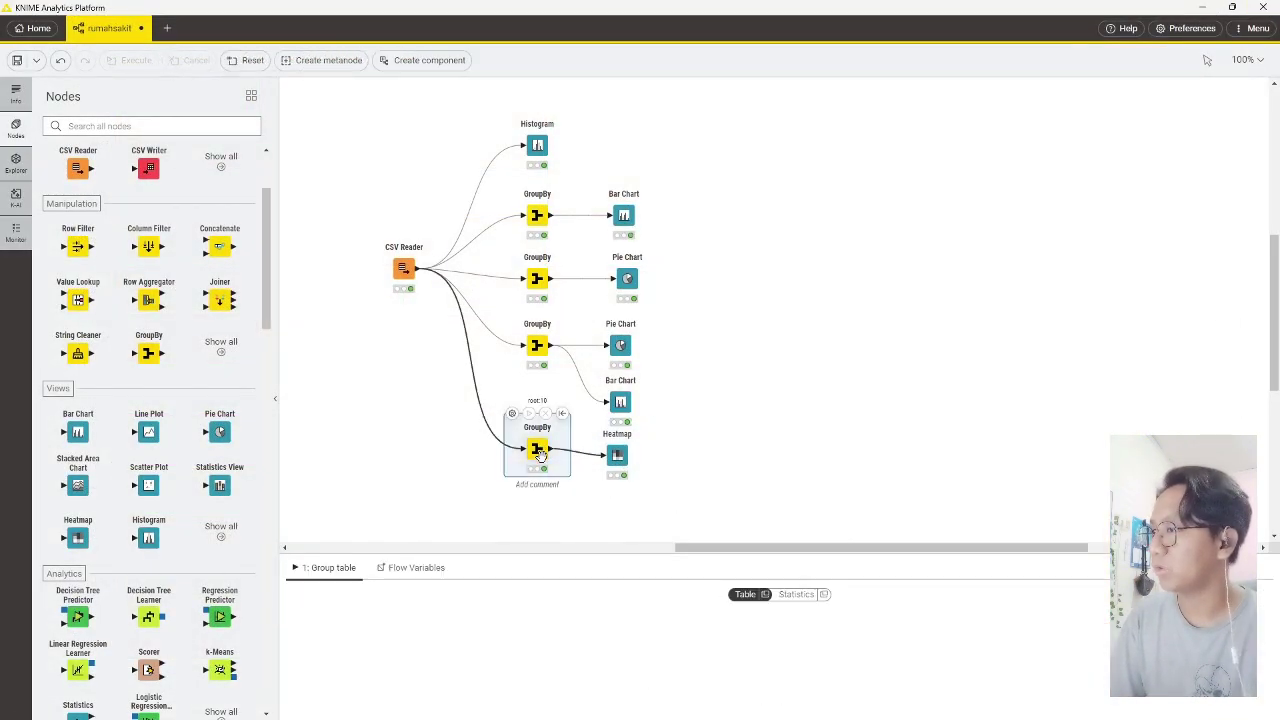
left_click(666, 463)
scroll(701, 460, "down", 2)
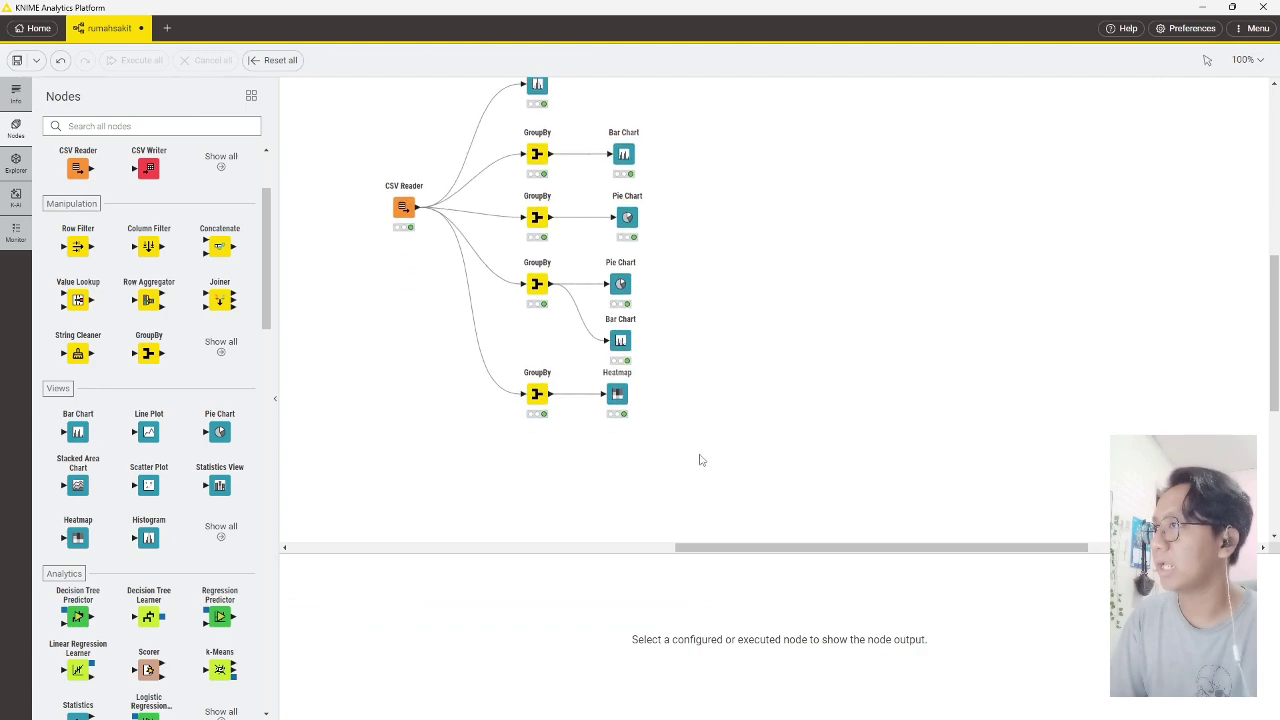
scroll(701, 460, "up", 2)
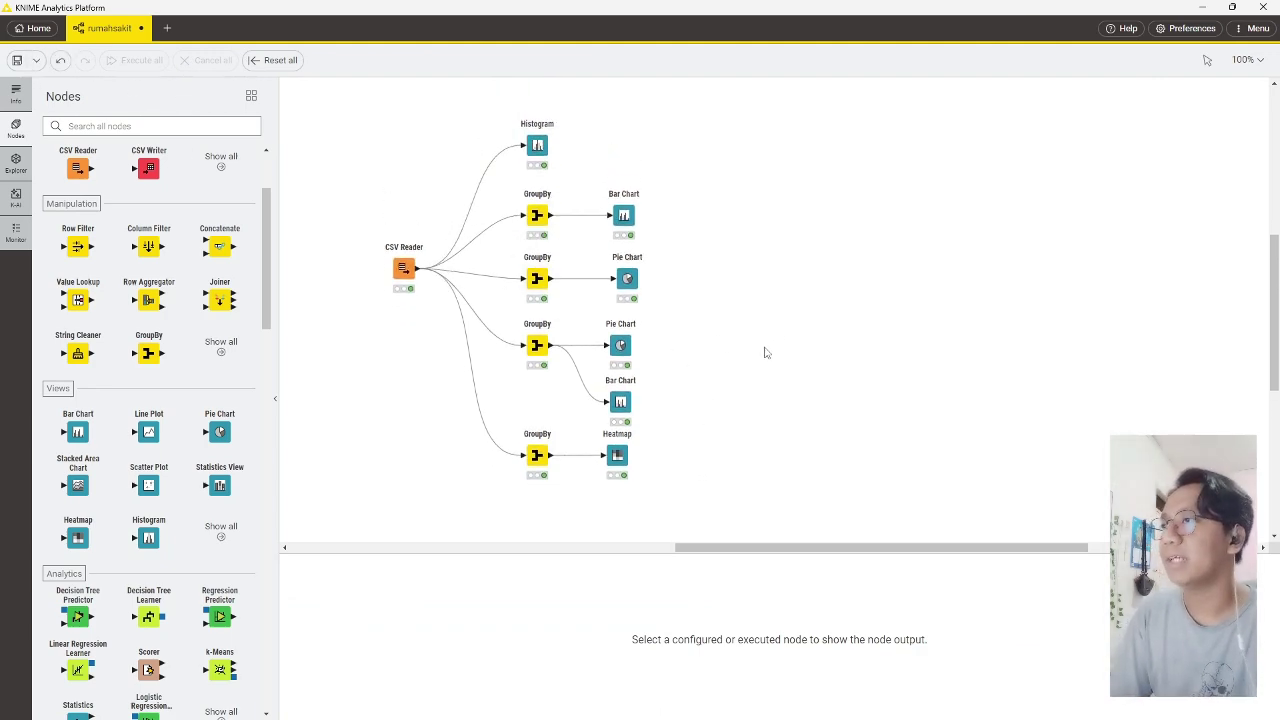
left_click_drag(428, 121, 803, 380)
left_click(811, 404)
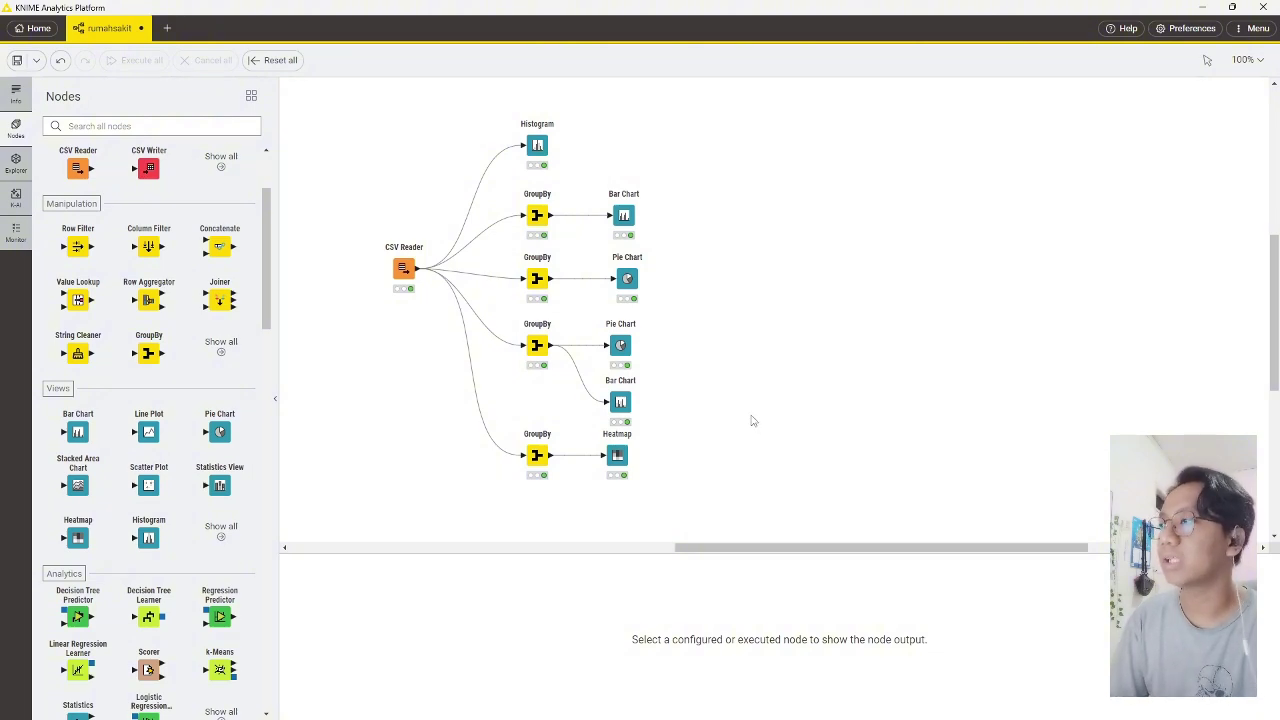
- Add an unconnected GroupBy node below the Heatmap branch, with a Bar Chart beside it and a Pie Chart below that
scroll(753, 421, "down", 3)
left_click_drag(160, 350, 537, 405)
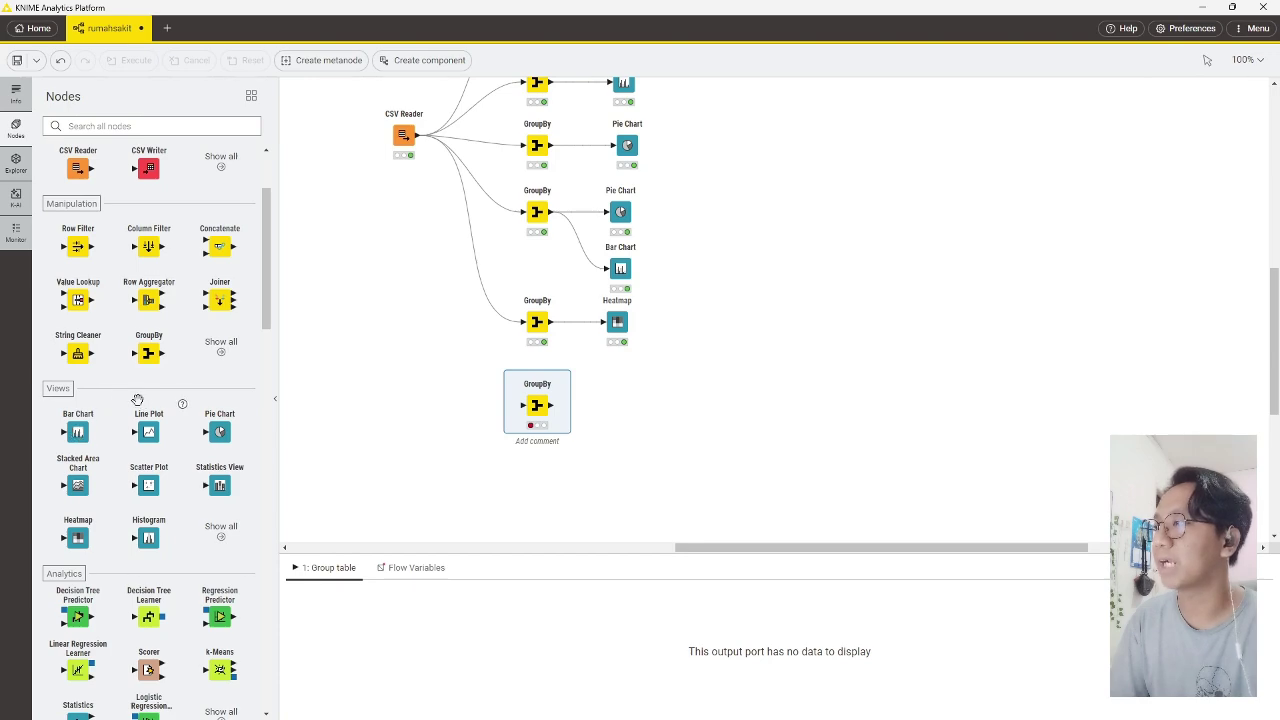
left_click_drag(78, 431, 606, 416)
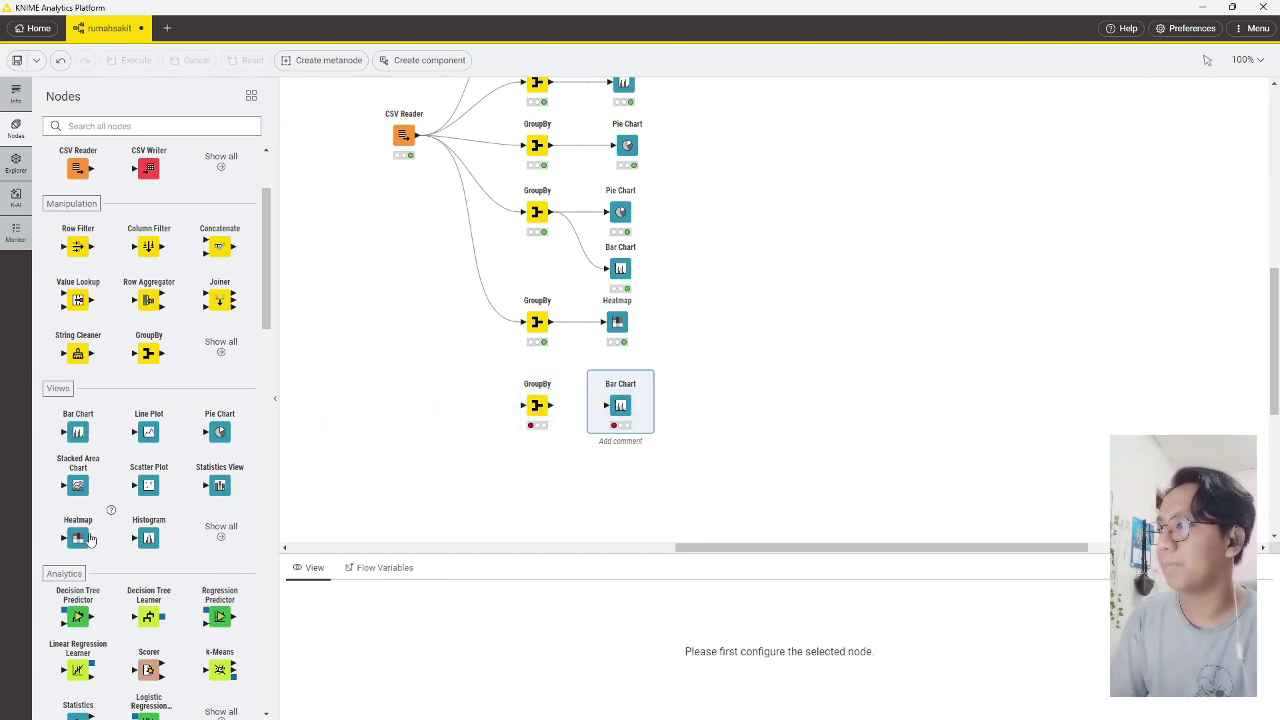
left_click_drag(211, 441, 620, 482)
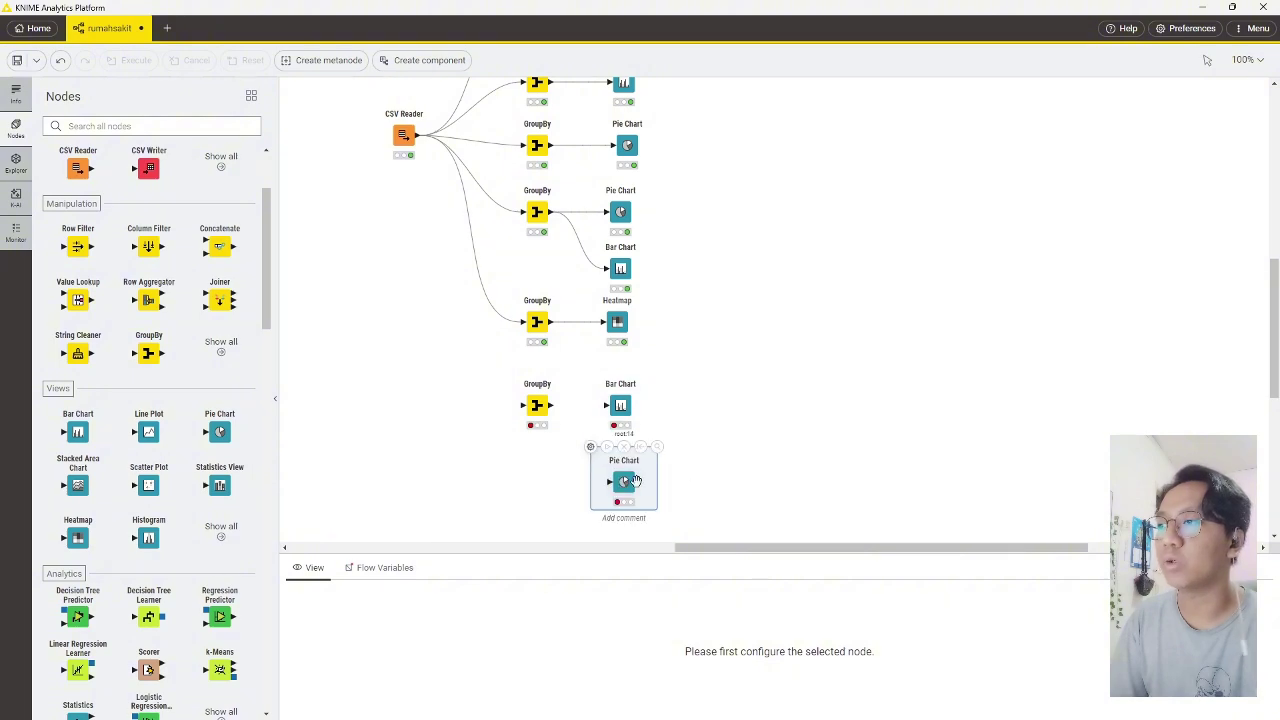
left_click(578, 430)
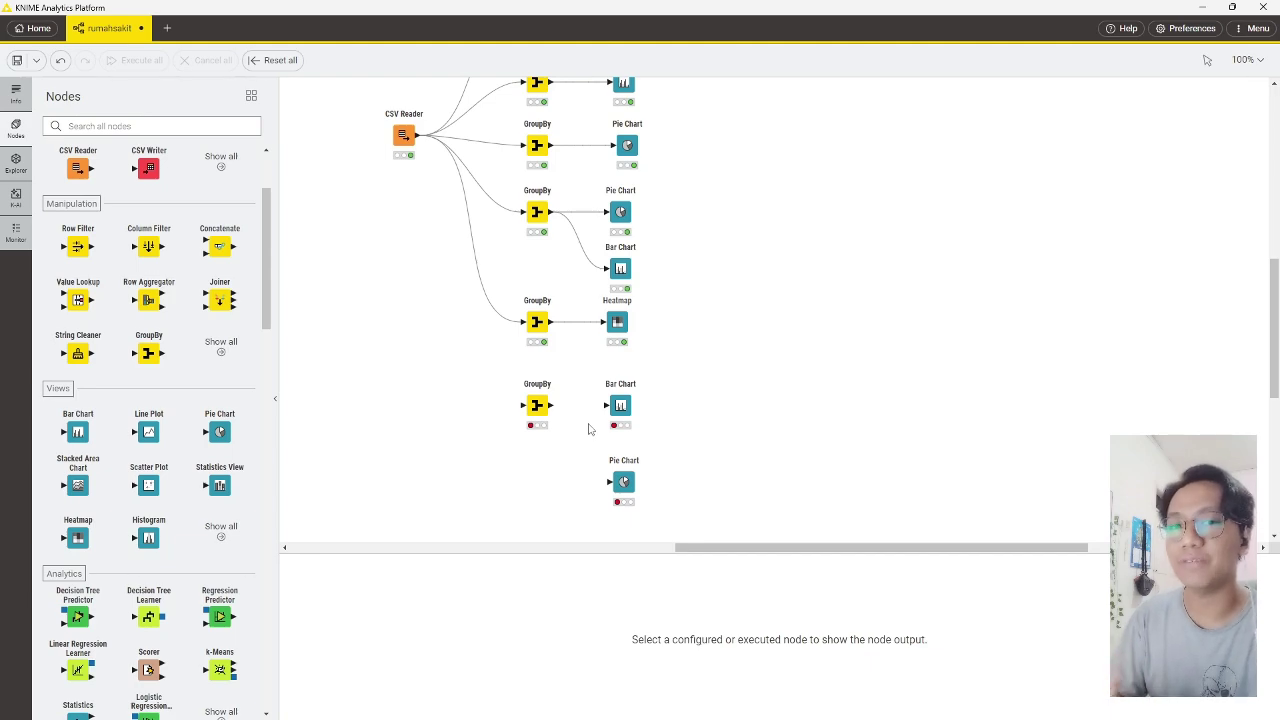
left_click_drag(466, 366, 720, 505)
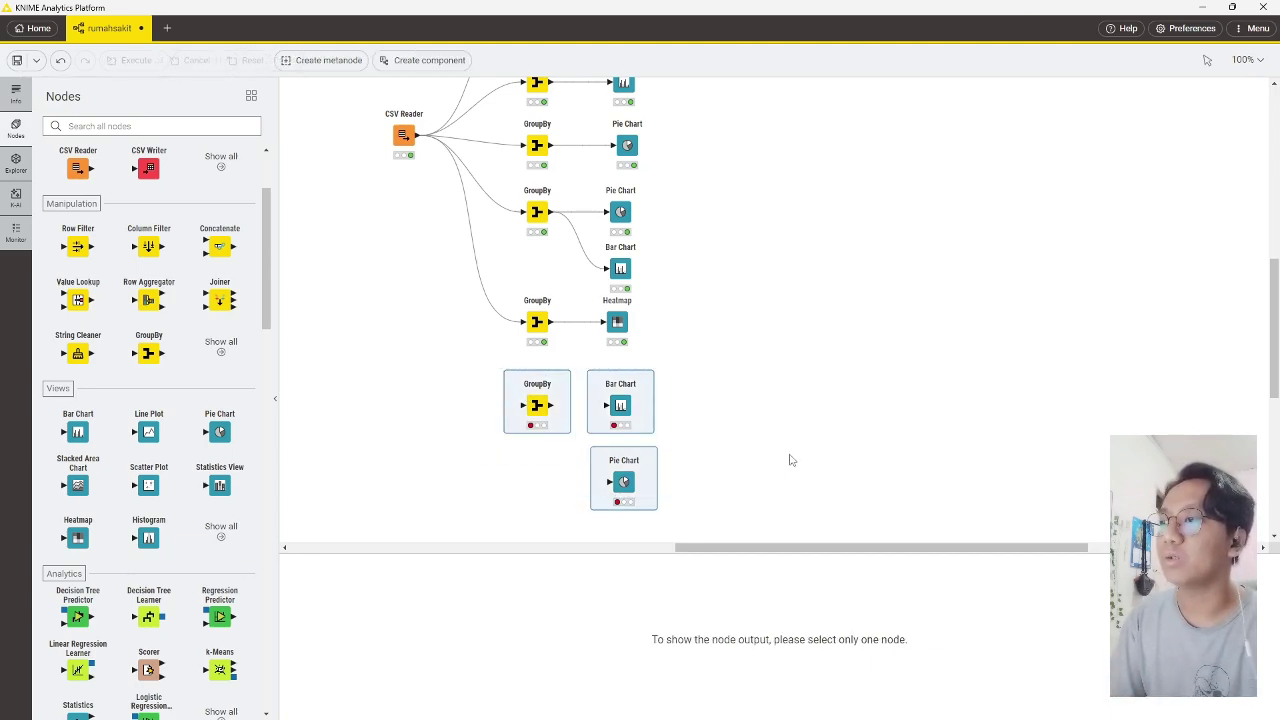
left_click(790, 460)
left_click_drag(462, 372, 708, 510)
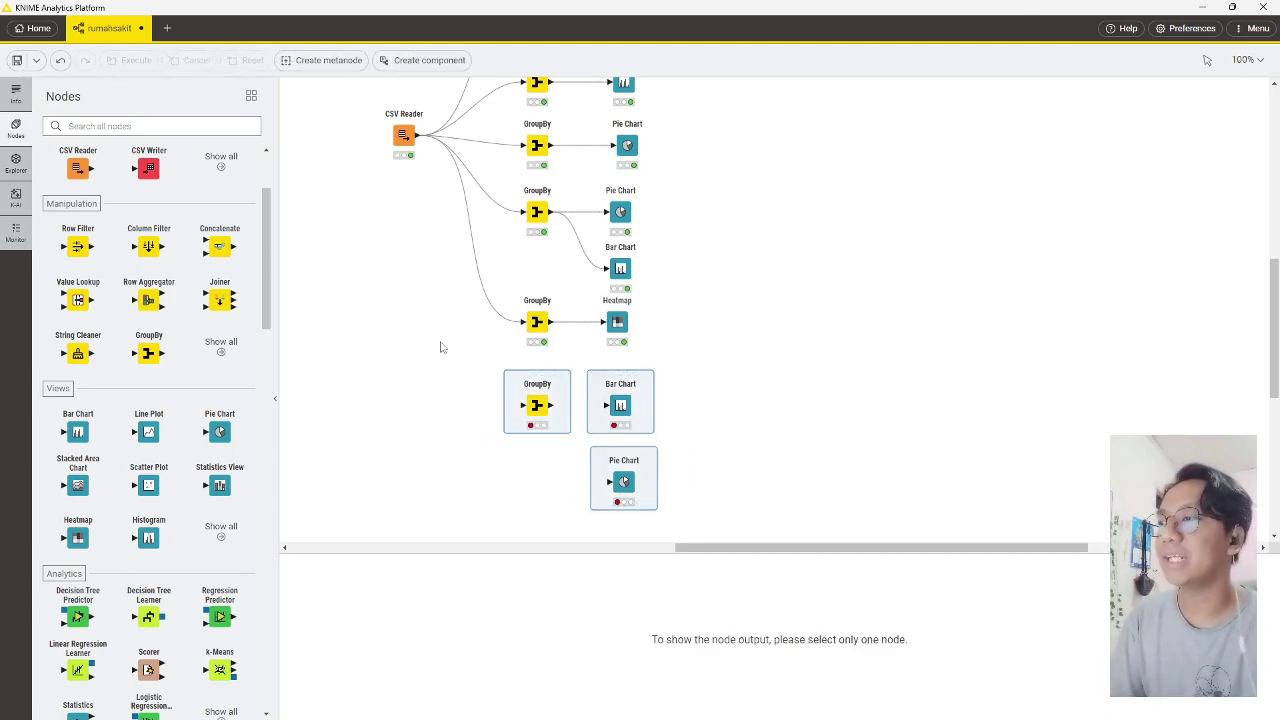
left_click(705, 421)
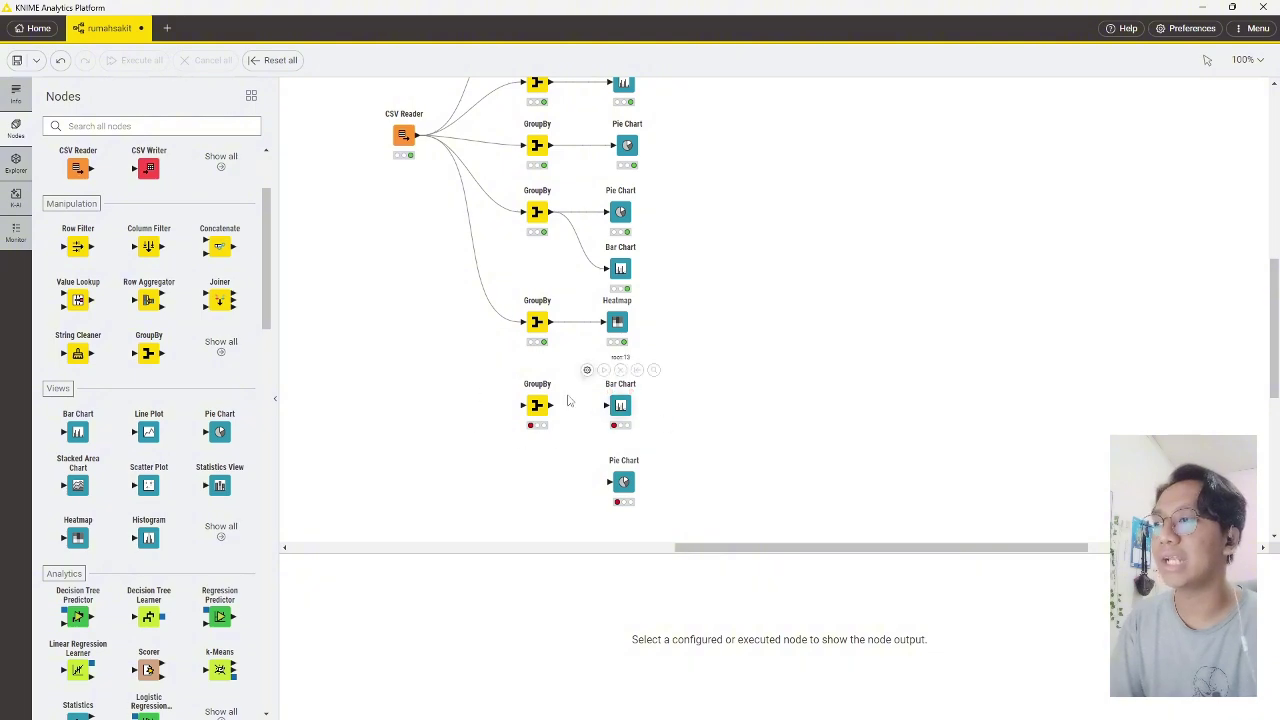
left_click_drag(745, 375, 490, 520)
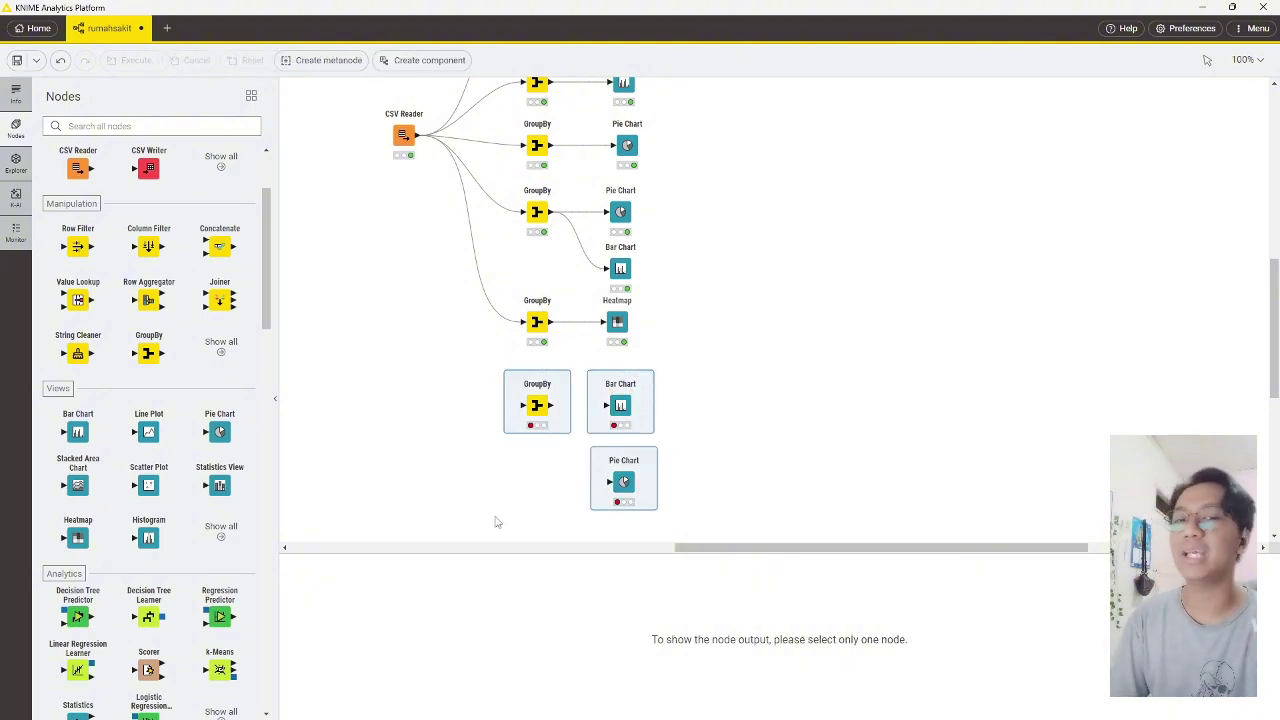